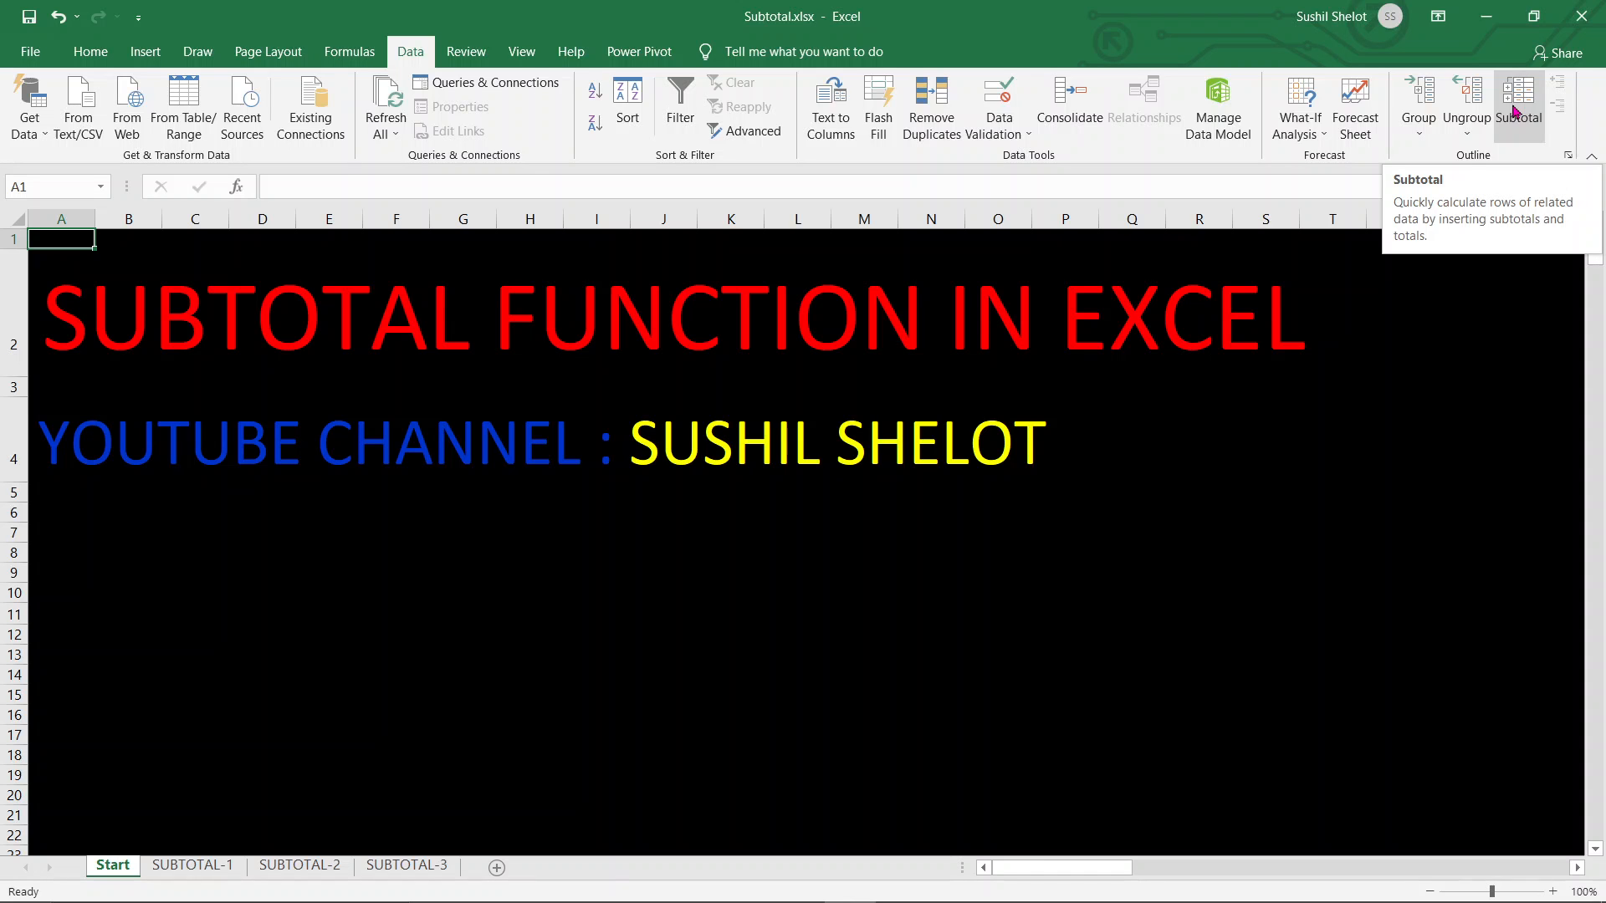
Step: On the SUBTOTAL-1 sheet, total the Branch count values E3:E17 in cell E18 with AutoSum
click(228, 869)
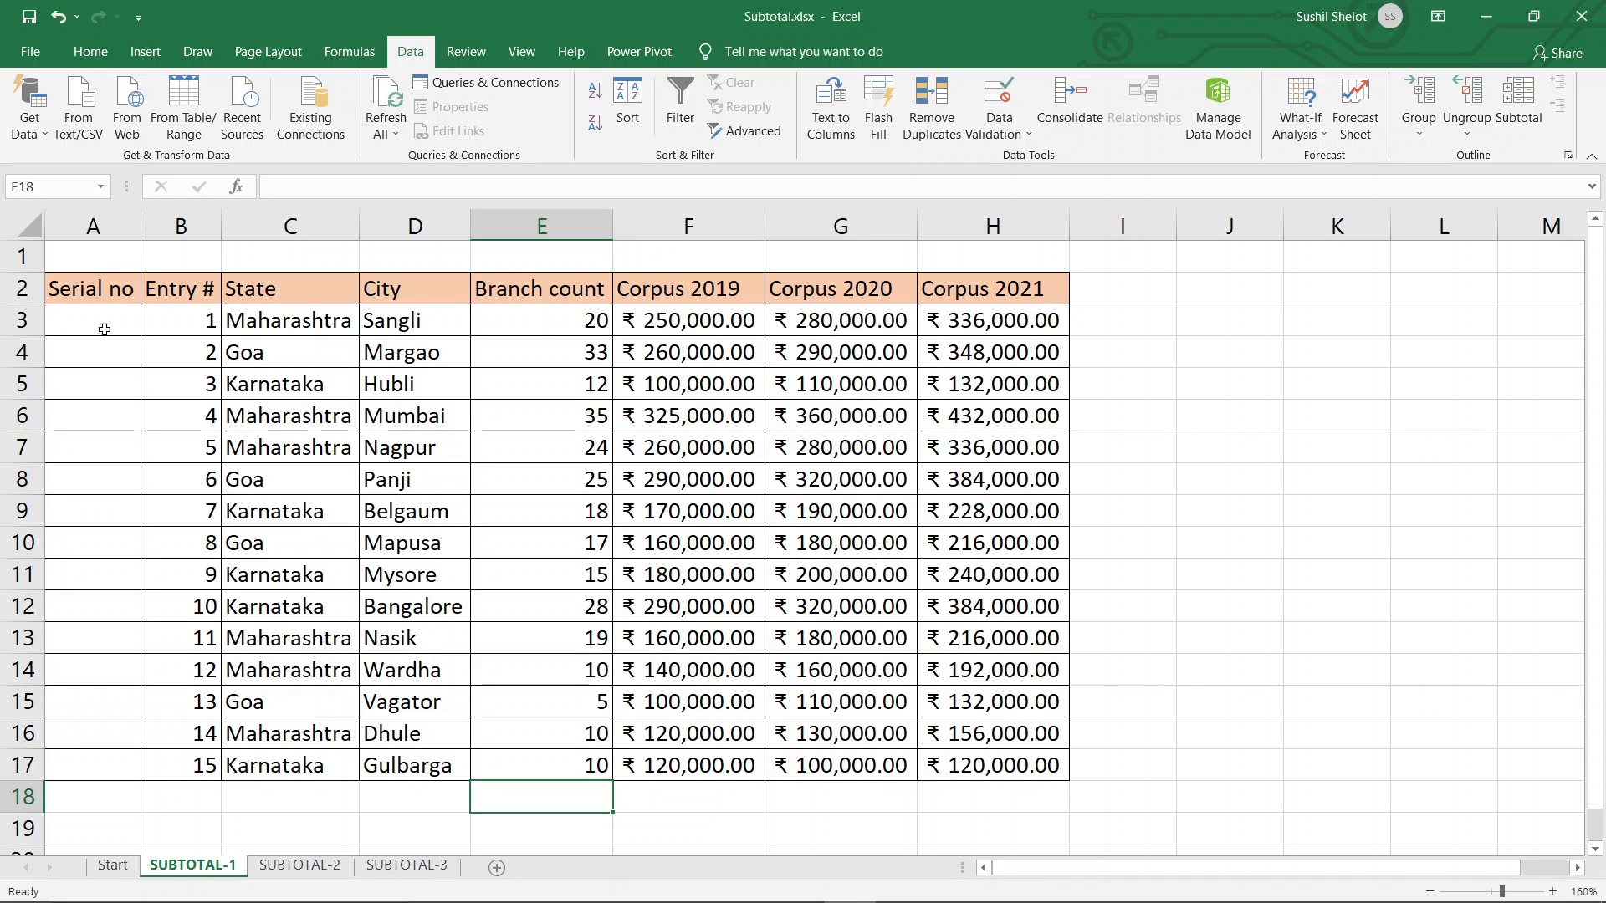
click(90, 52)
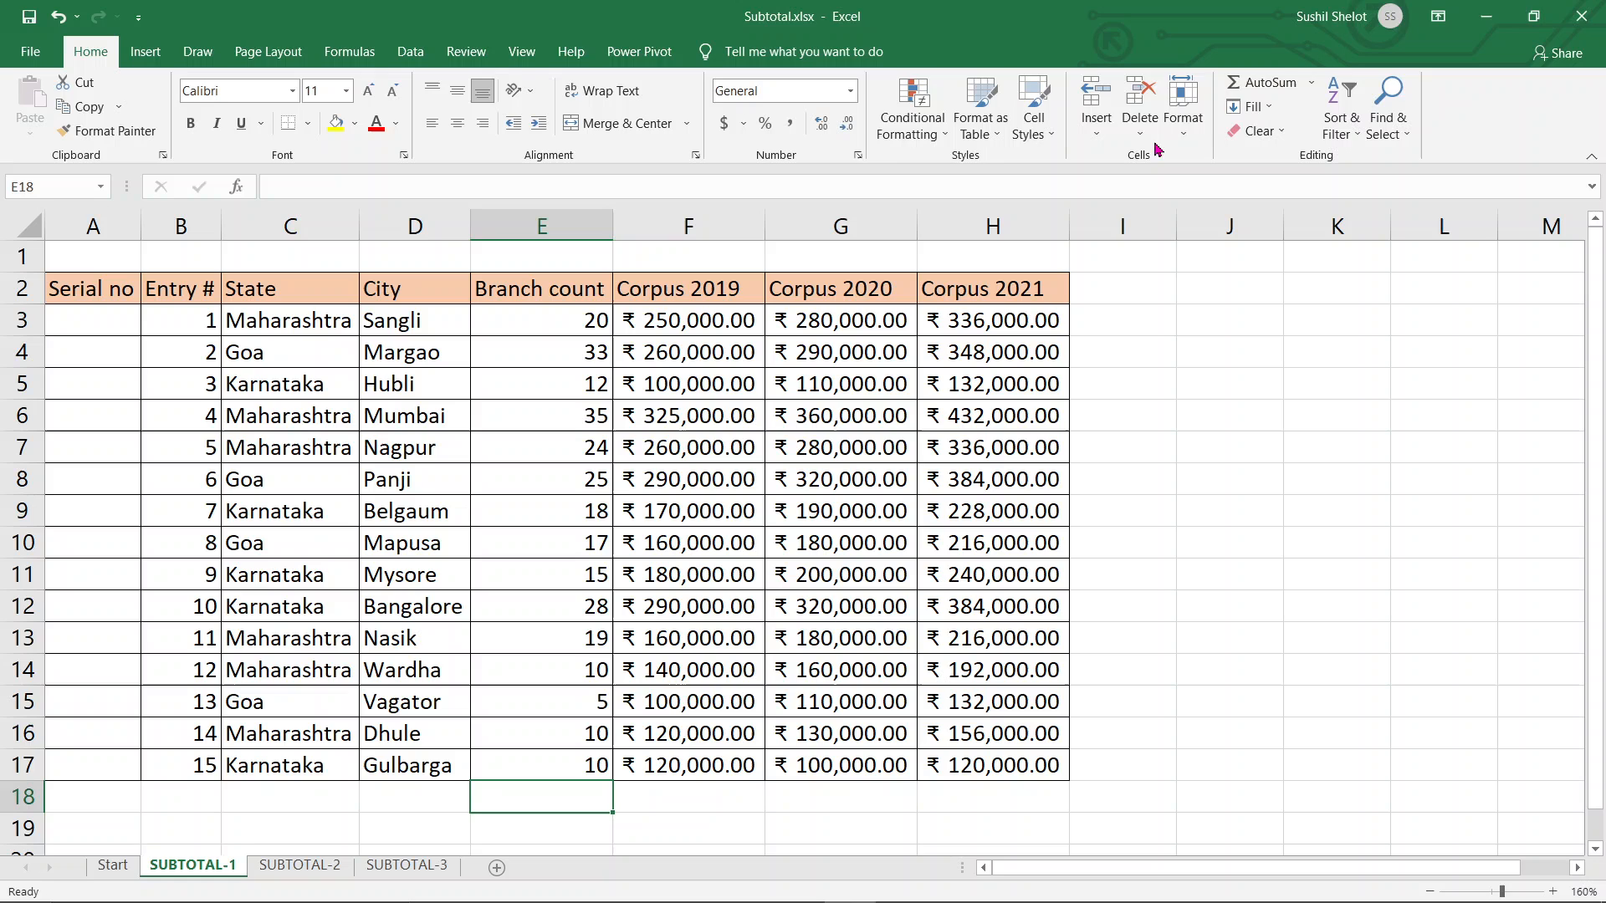
click(1263, 82)
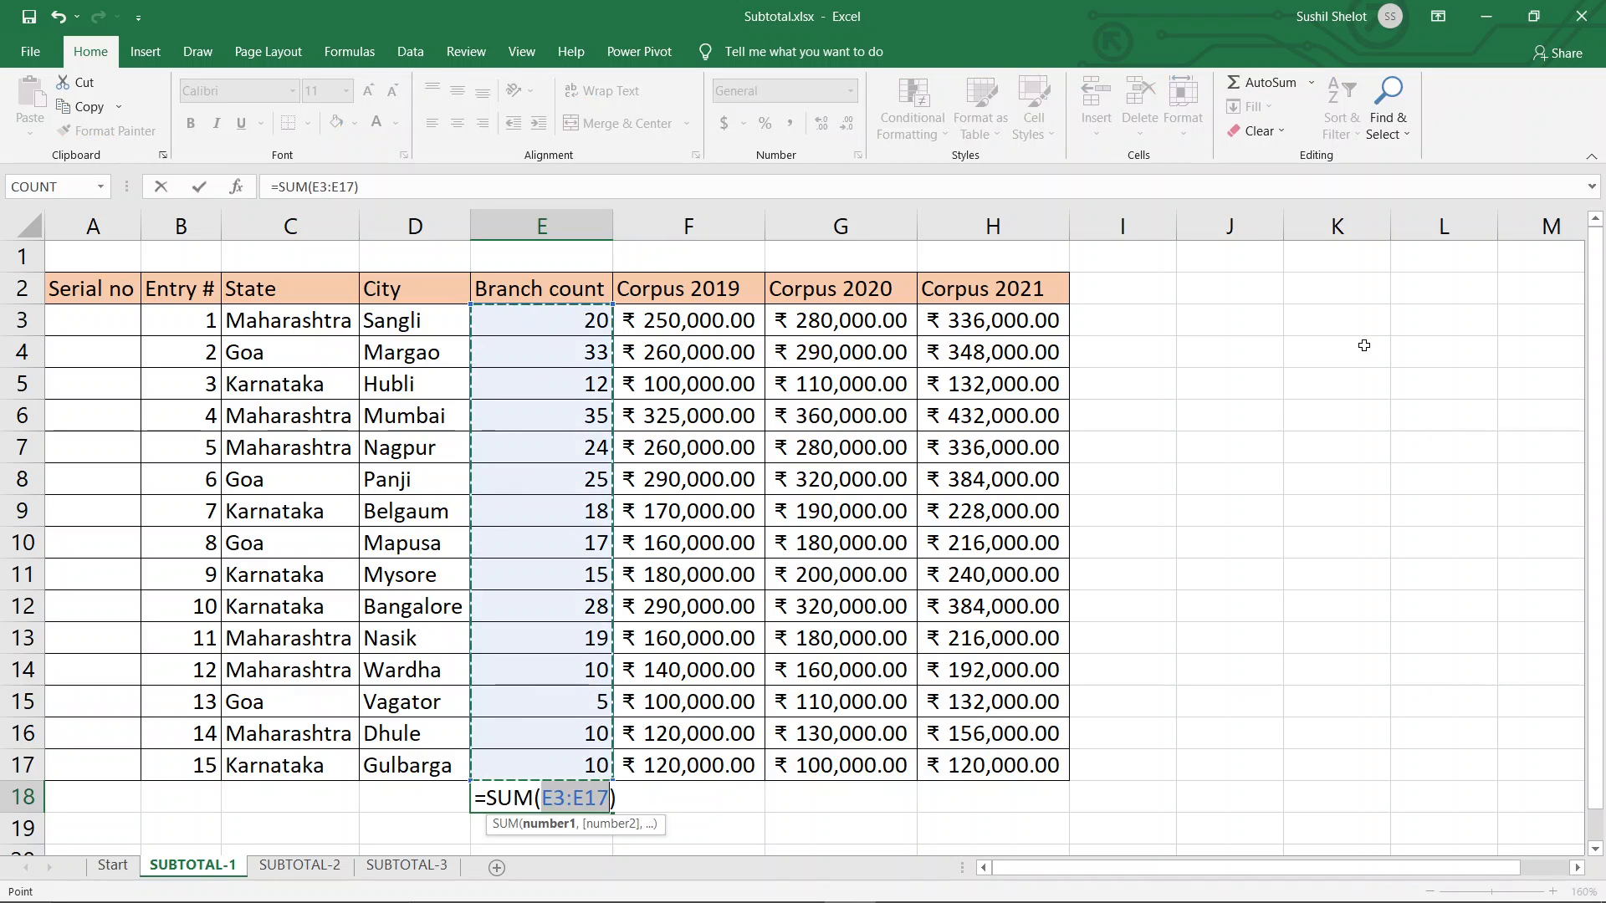
key(Return)
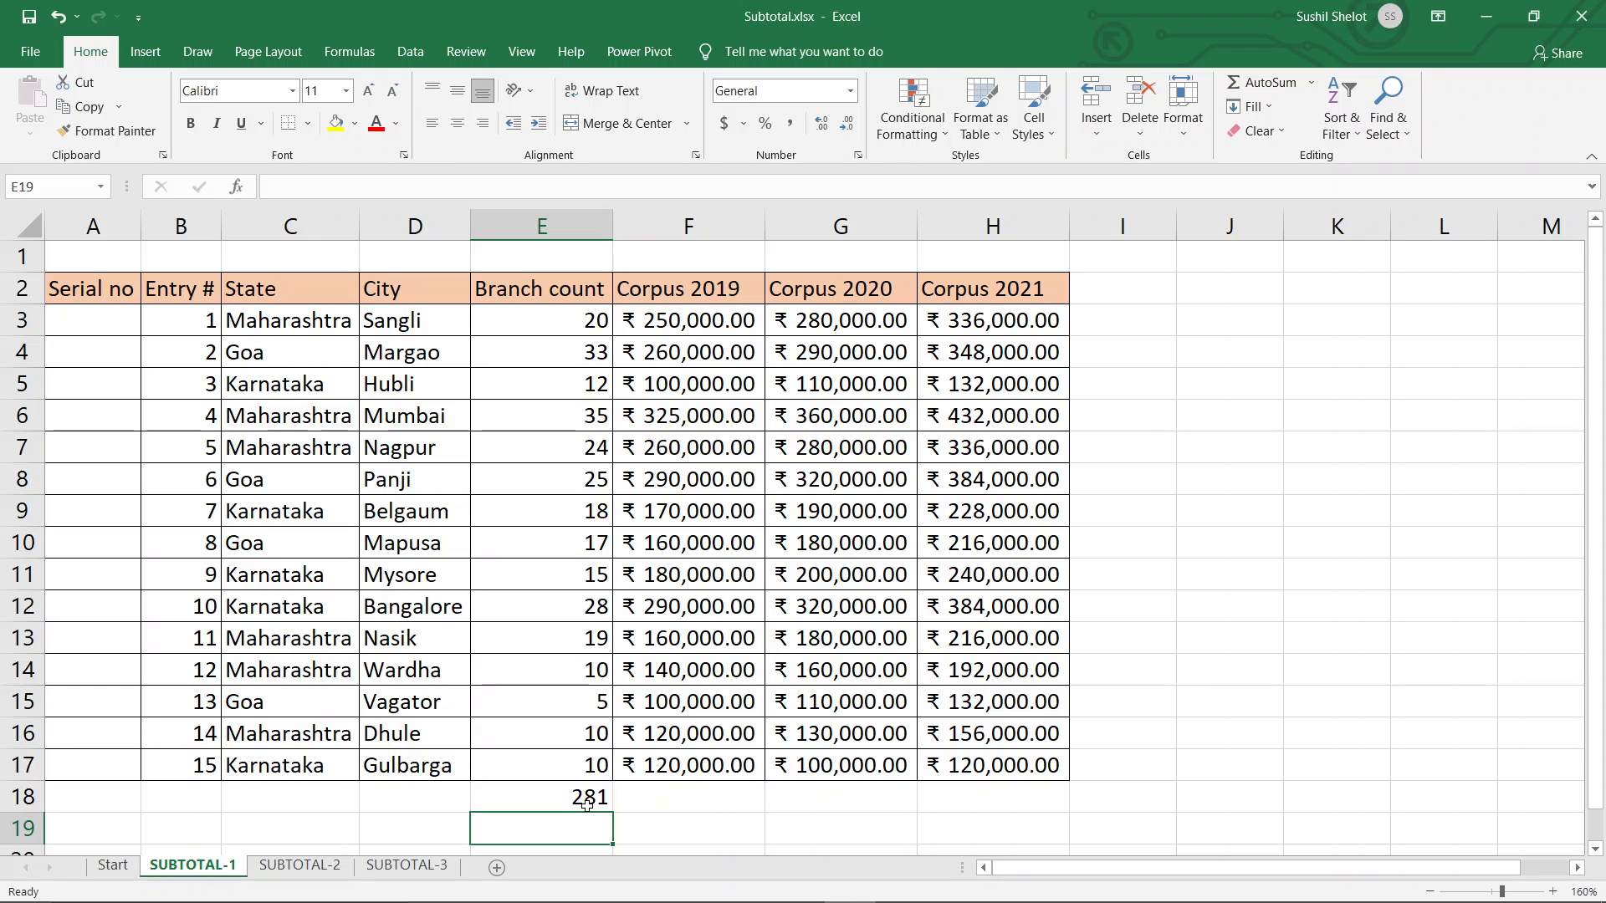
Step: Temporarily hide rows 8 to 10 to check the SUM formula in E18, and undo the hiding
drag(23, 479, 29, 545)
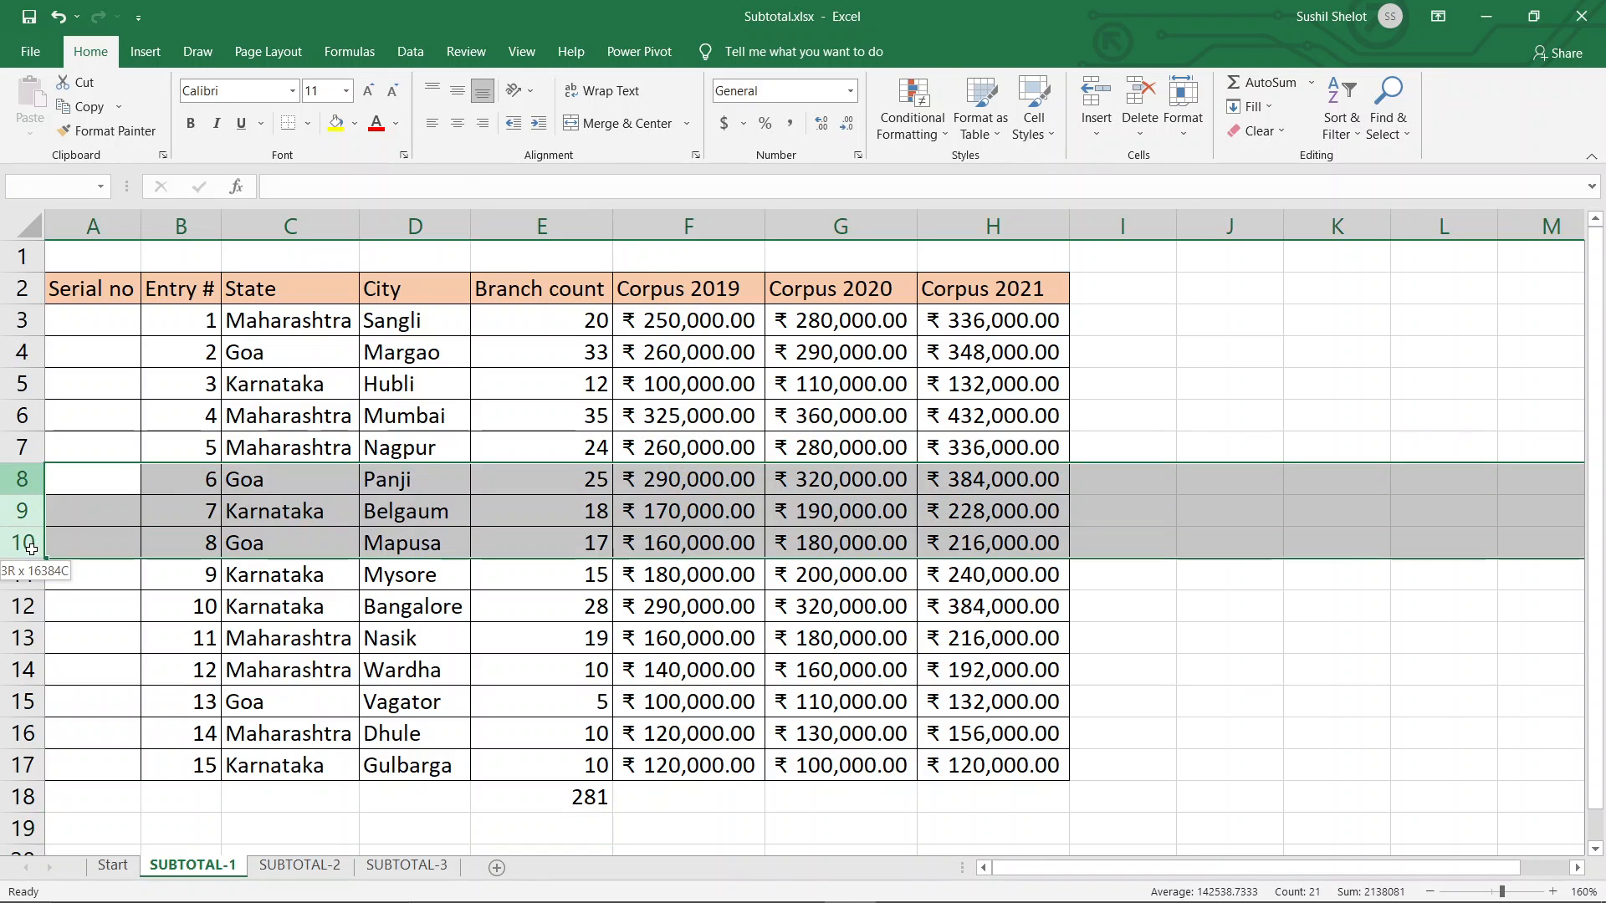
right_click(29, 545)
click(81, 826)
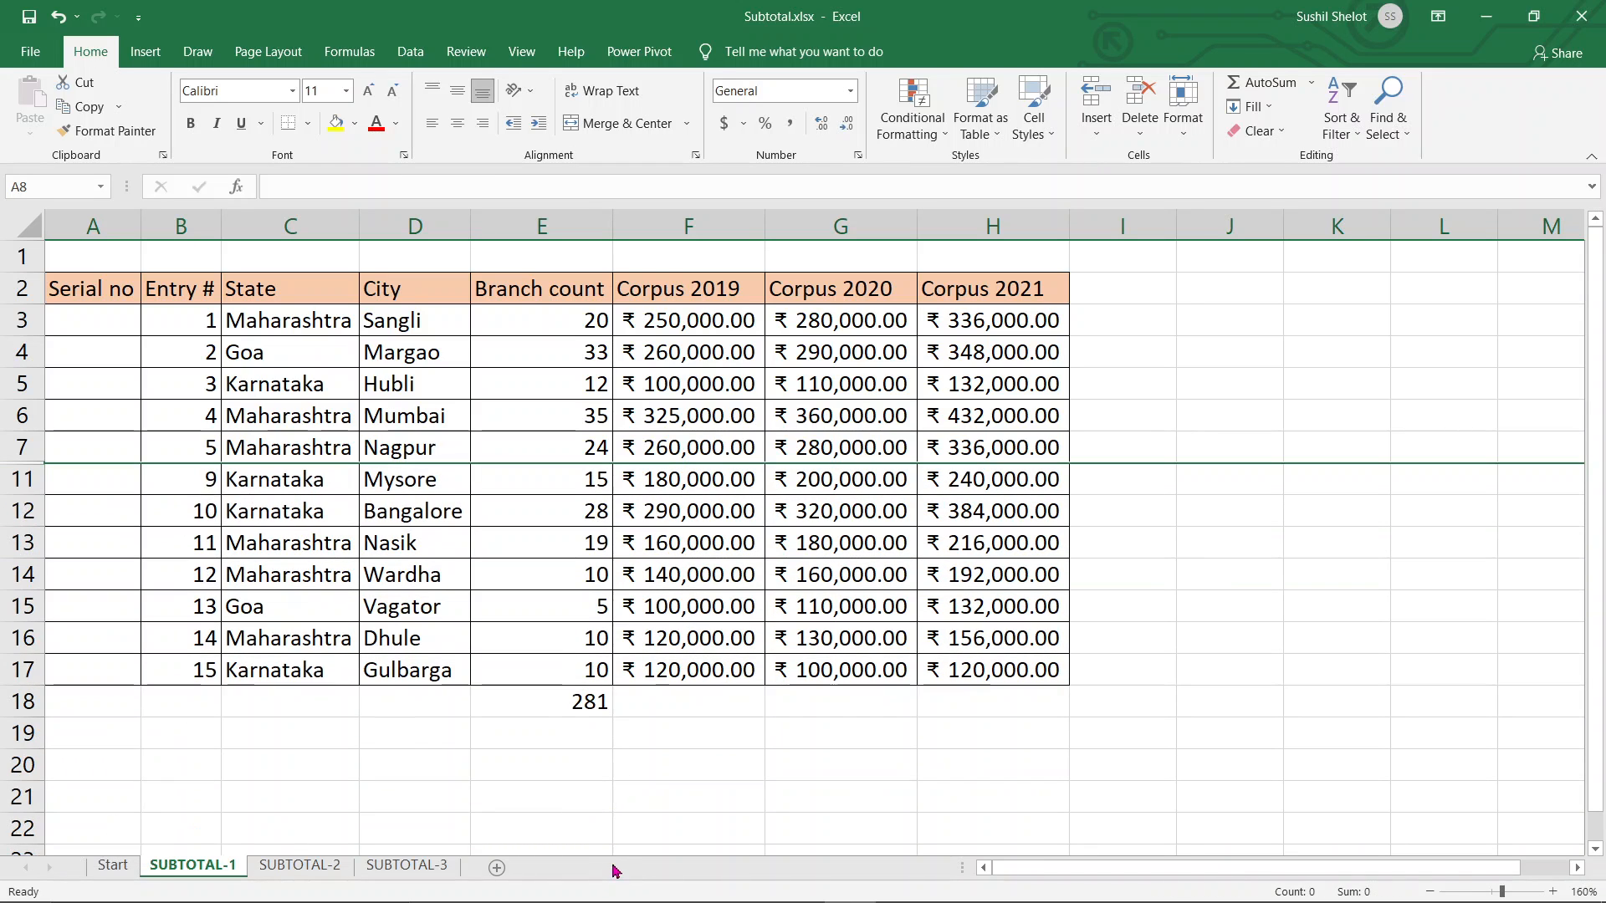
click(562, 703)
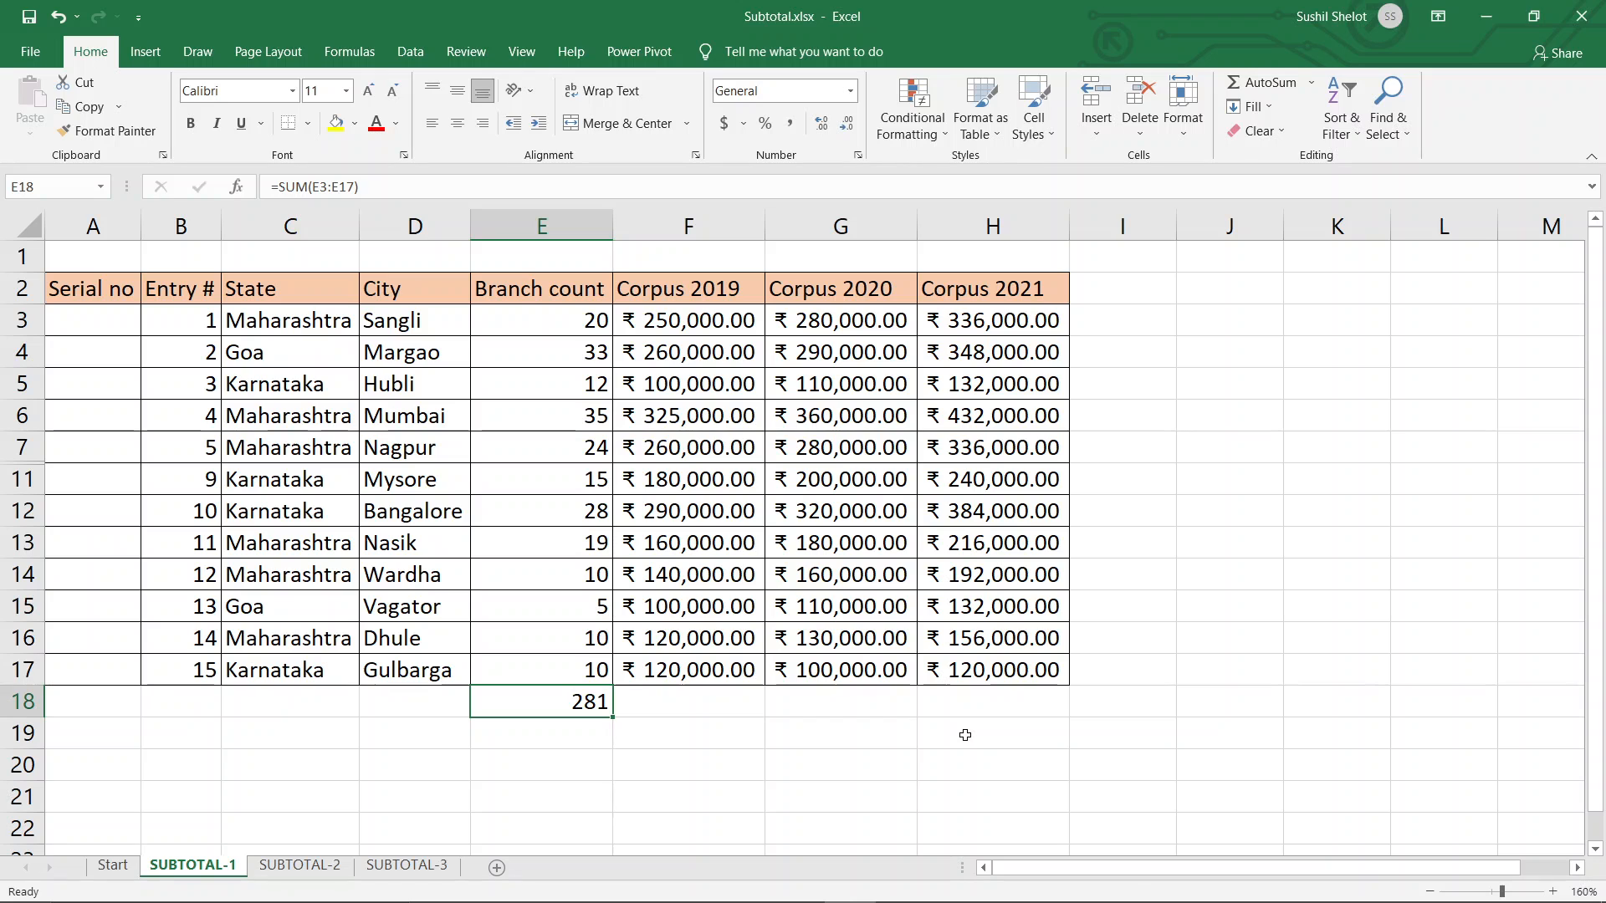
key(ctrl+z)
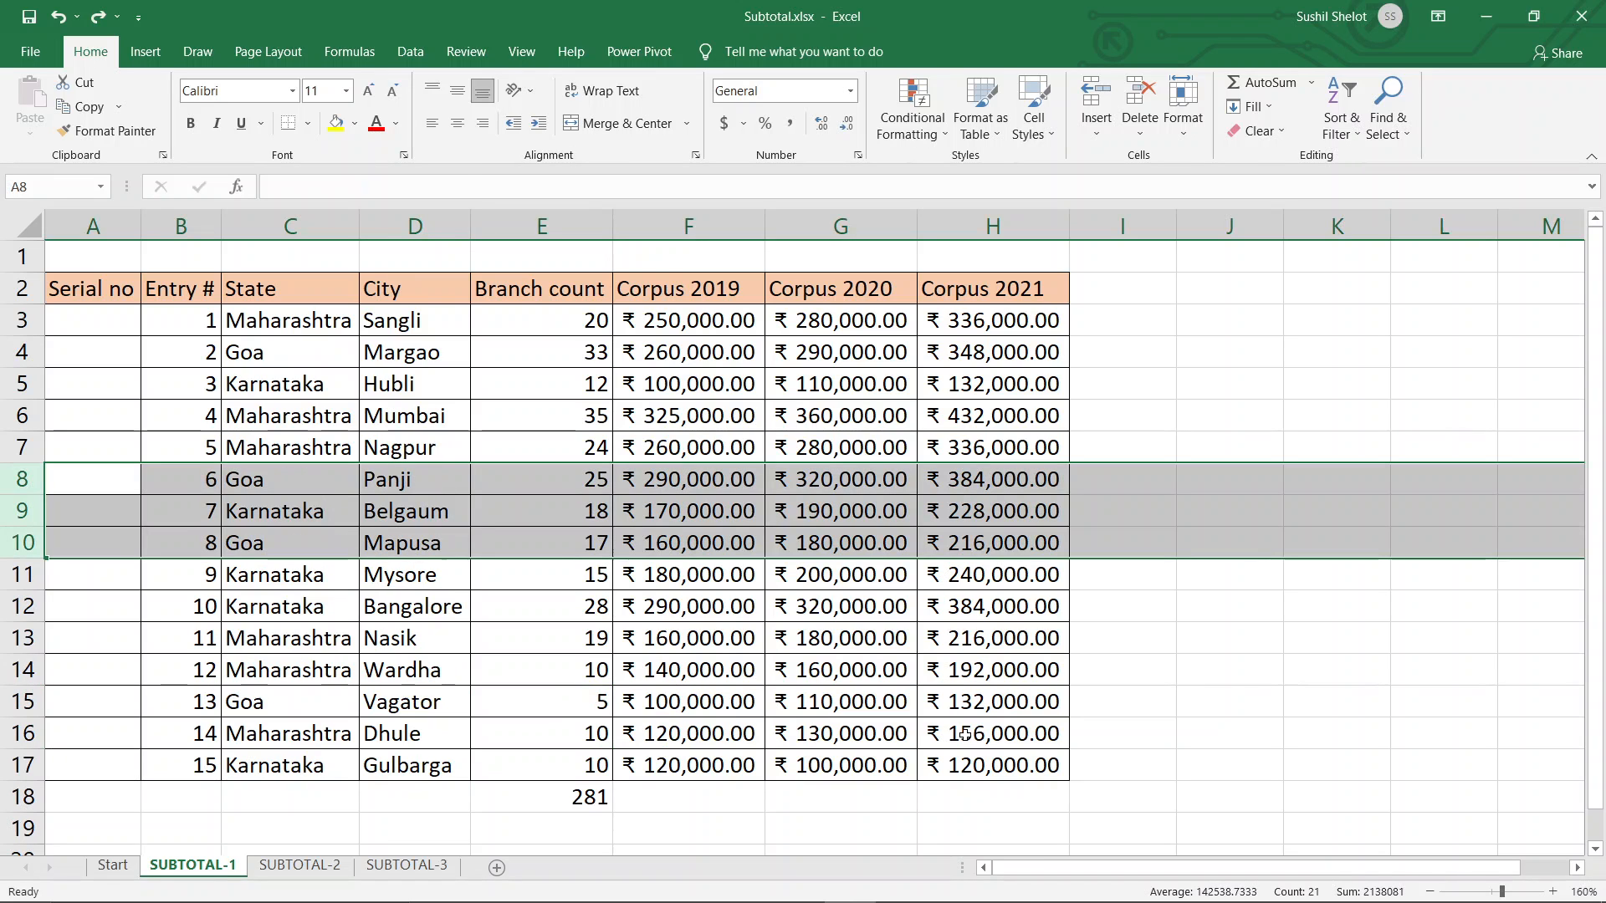
click(1229, 732)
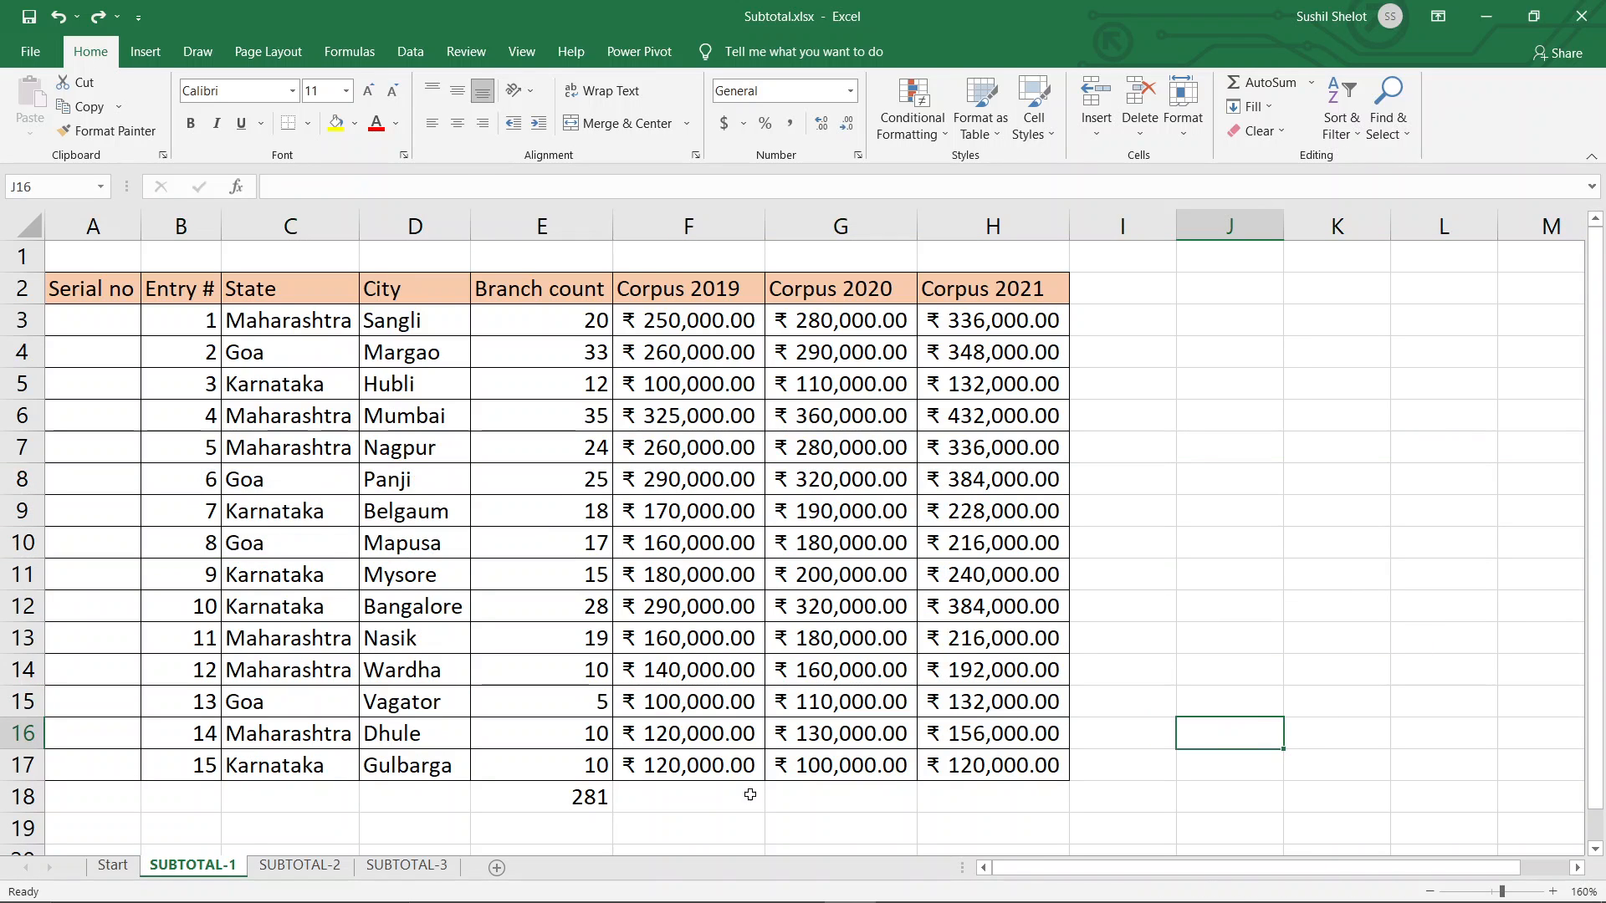
Step: Replace the SUM in E18 with the start of a SUBTOTAL formula and look through its available function numbers
click(599, 803)
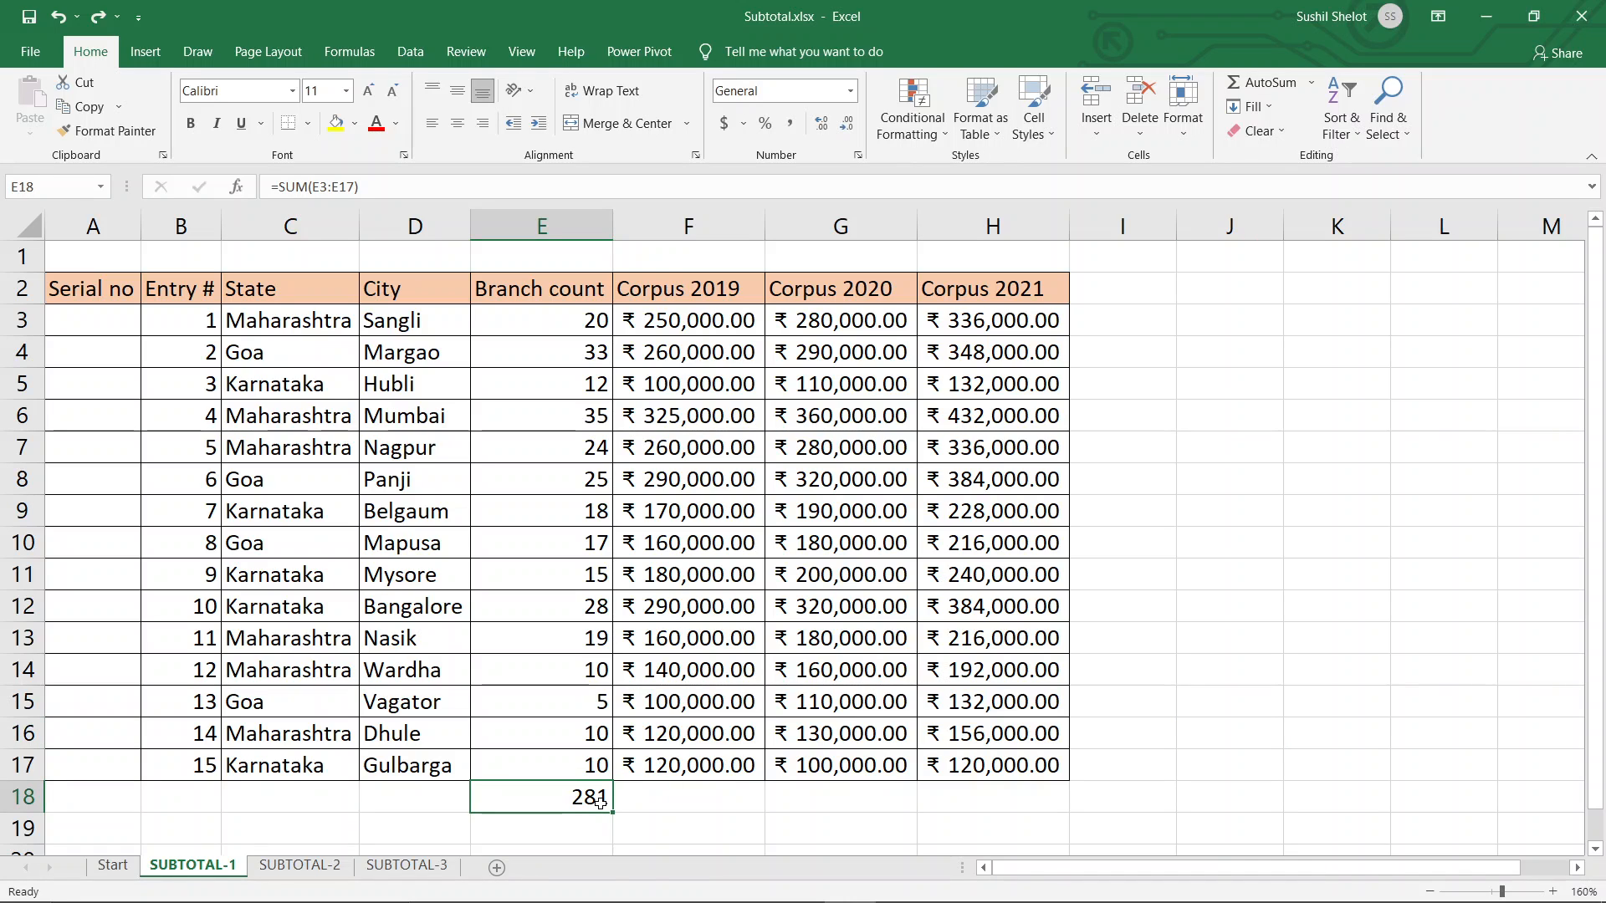
key(Delete)
text(=)
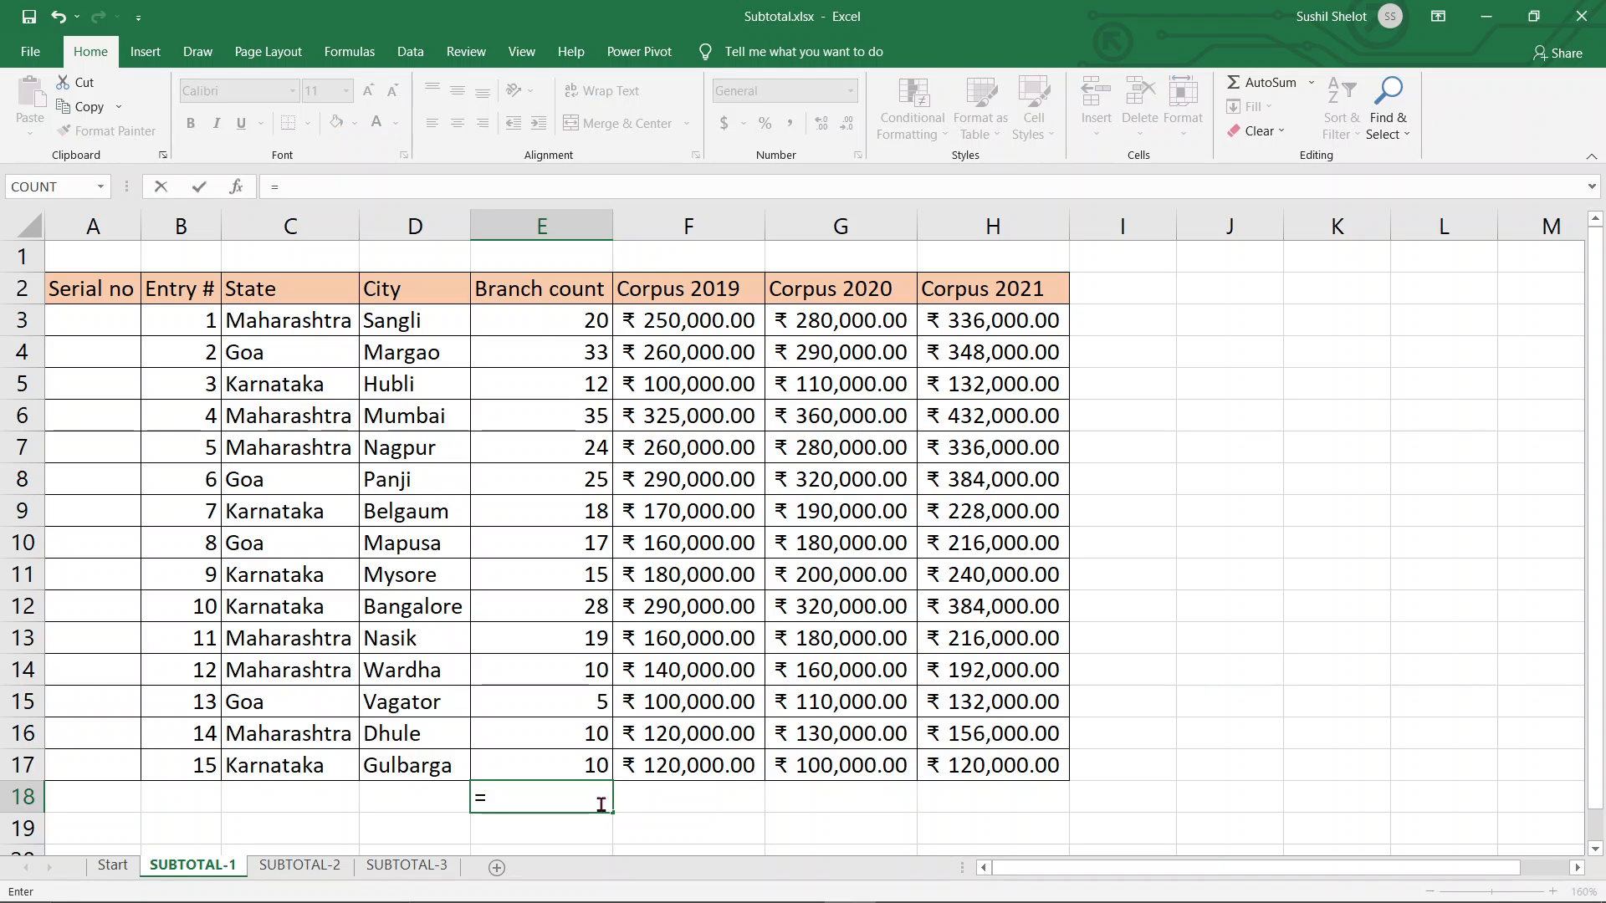
text(subt)
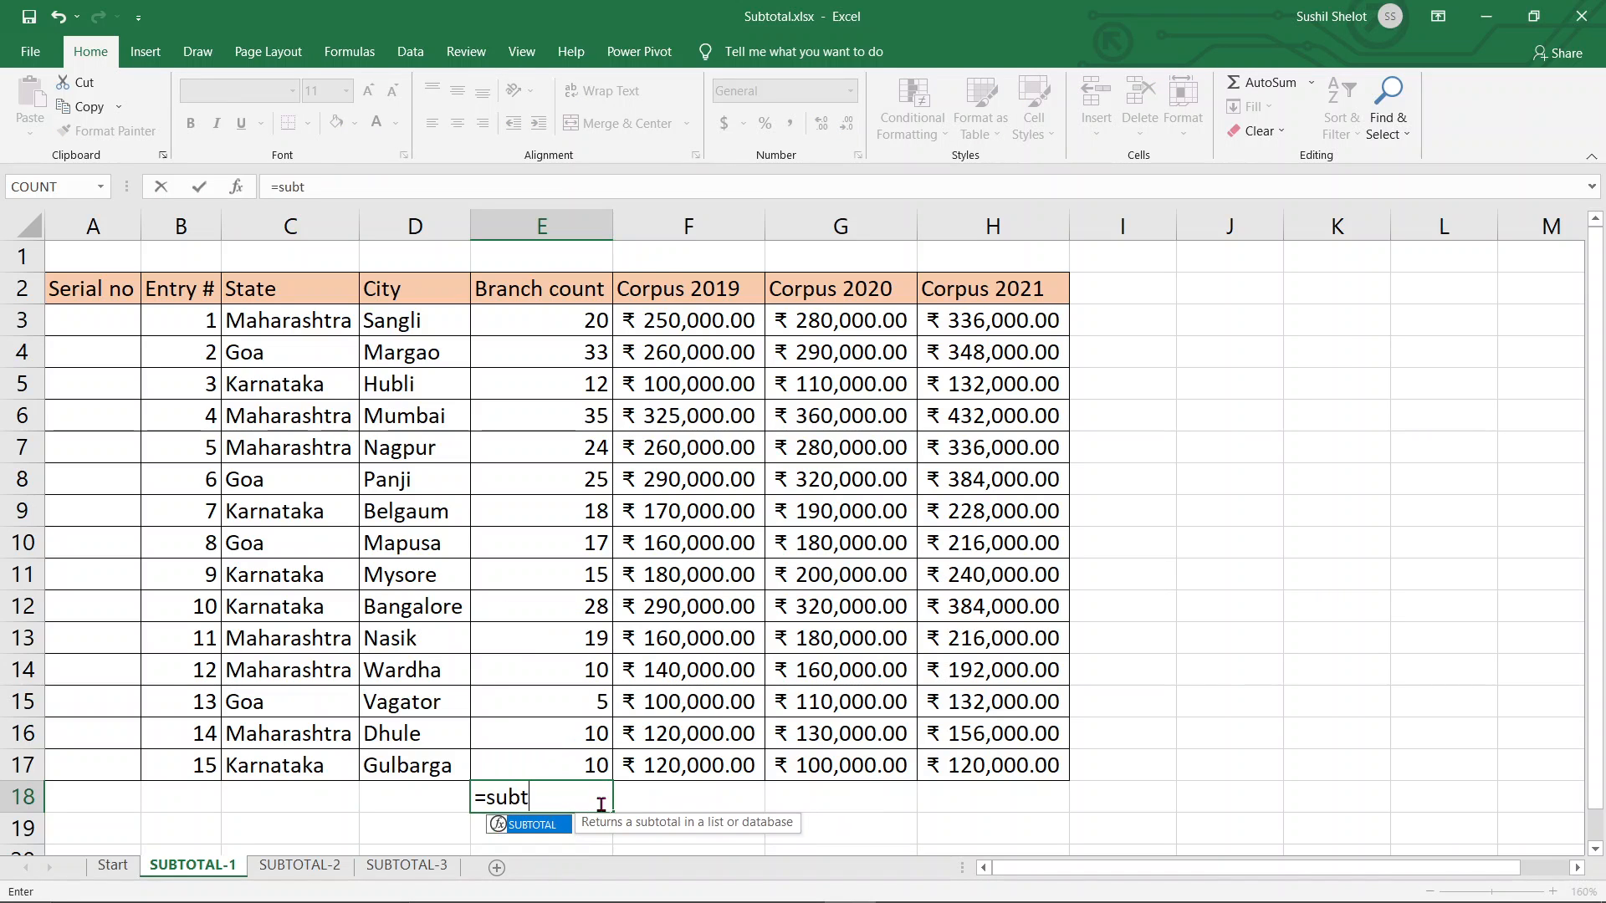
text(otal()
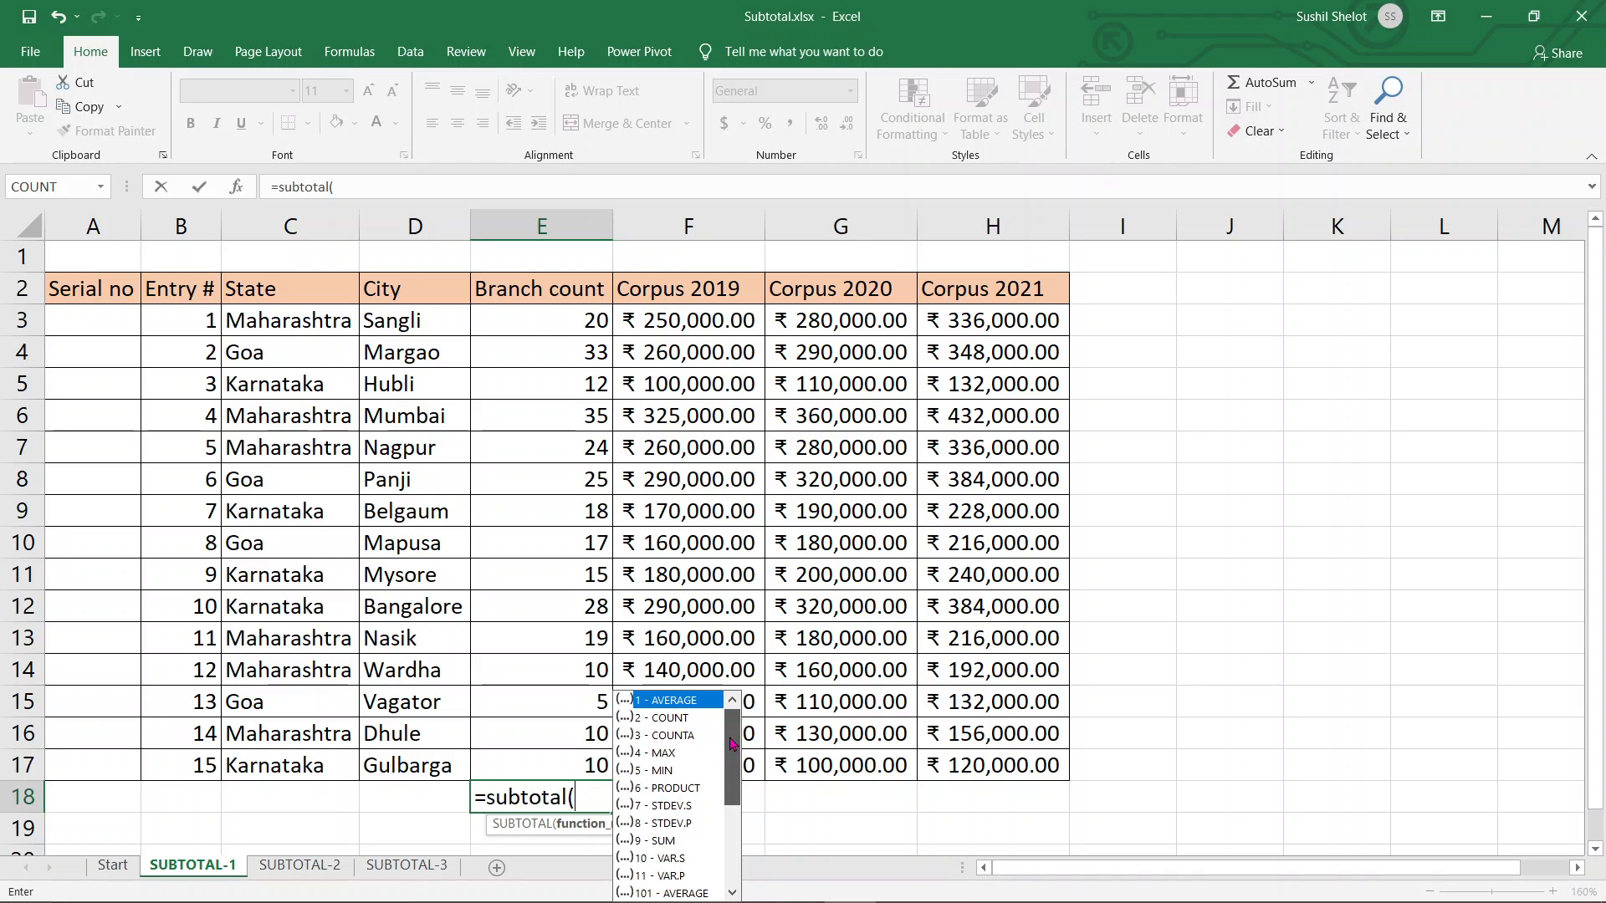
drag(730, 744, 730, 728)
drag(733, 740, 733, 816)
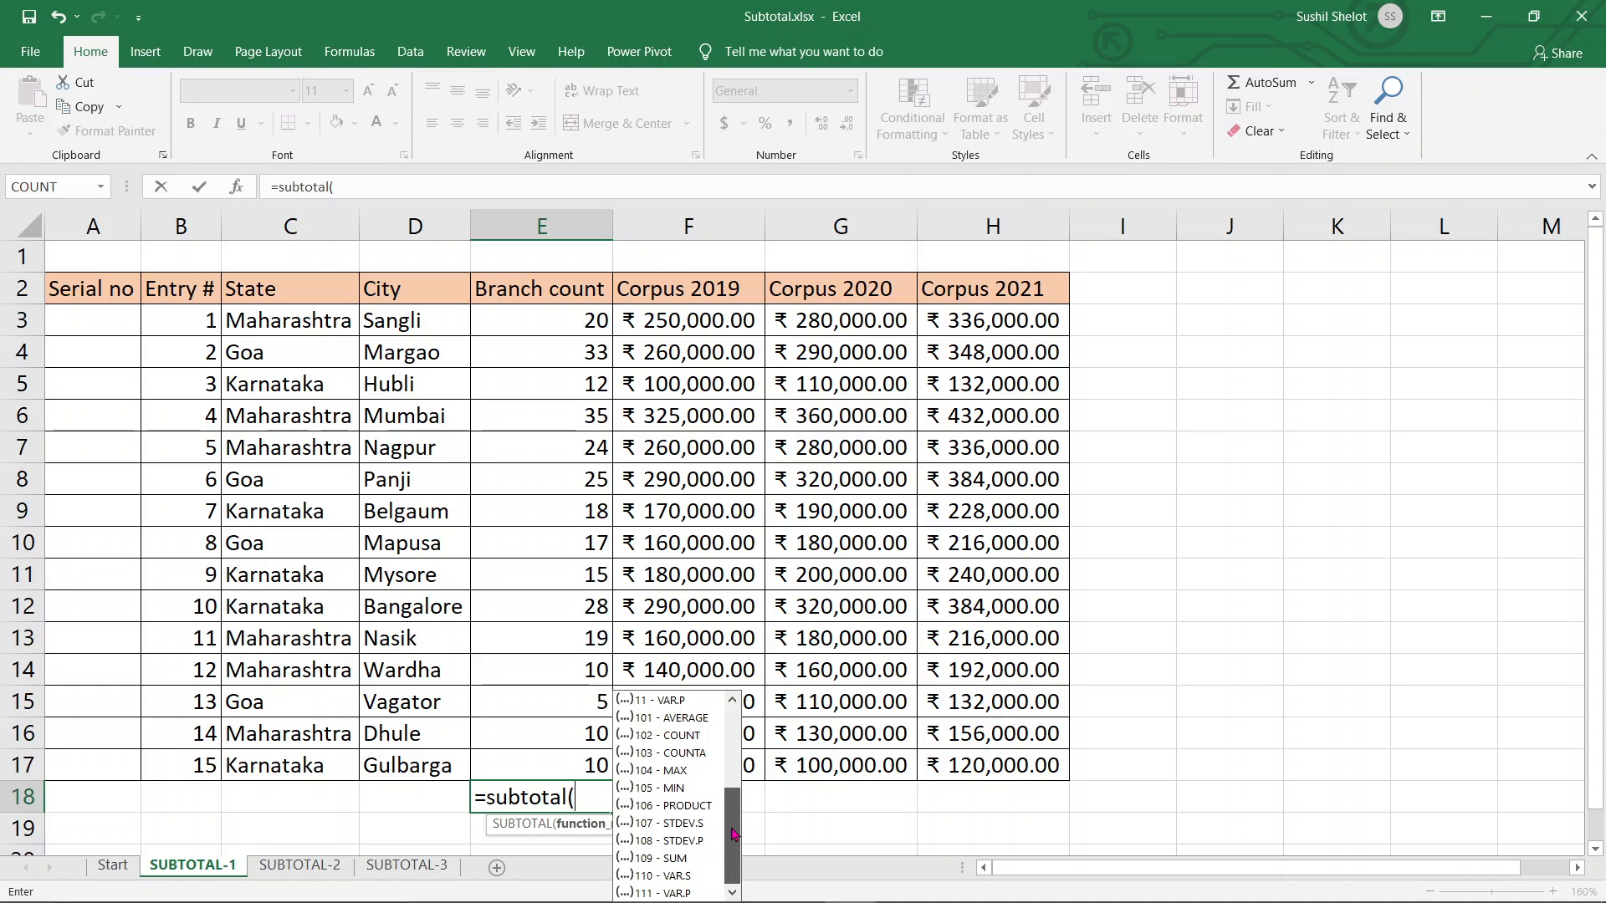
drag(733, 834, 728, 745)
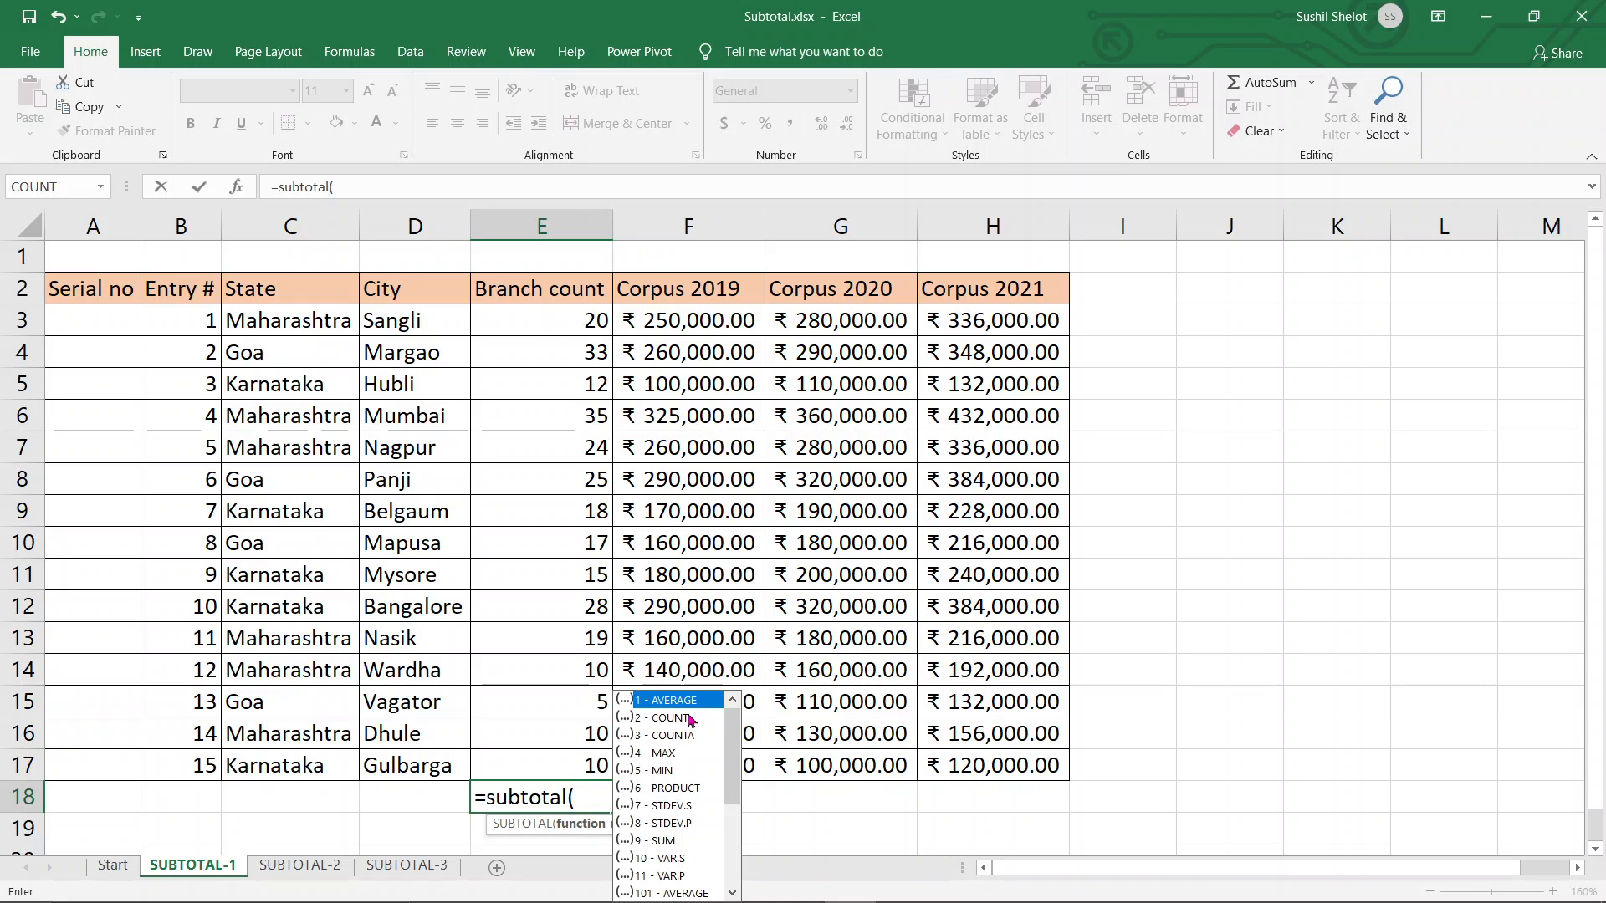
Step: Complete the SUBTOTAL formula in E18 with function 2 - COUNT over the range E3:E17
click(690, 720)
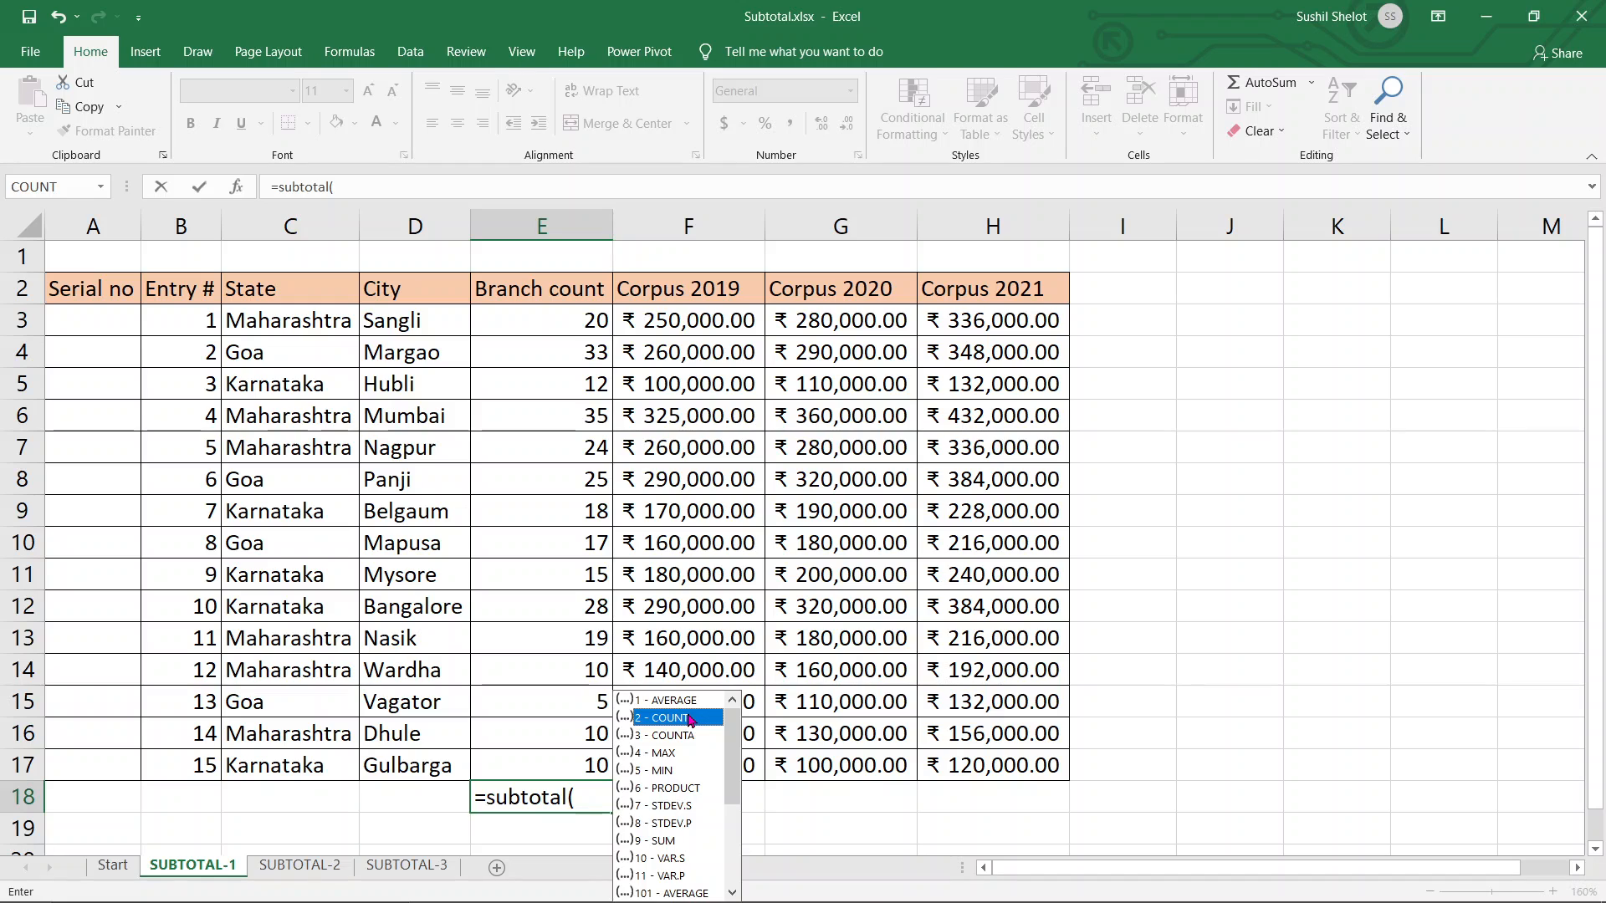
double_click(690, 719)
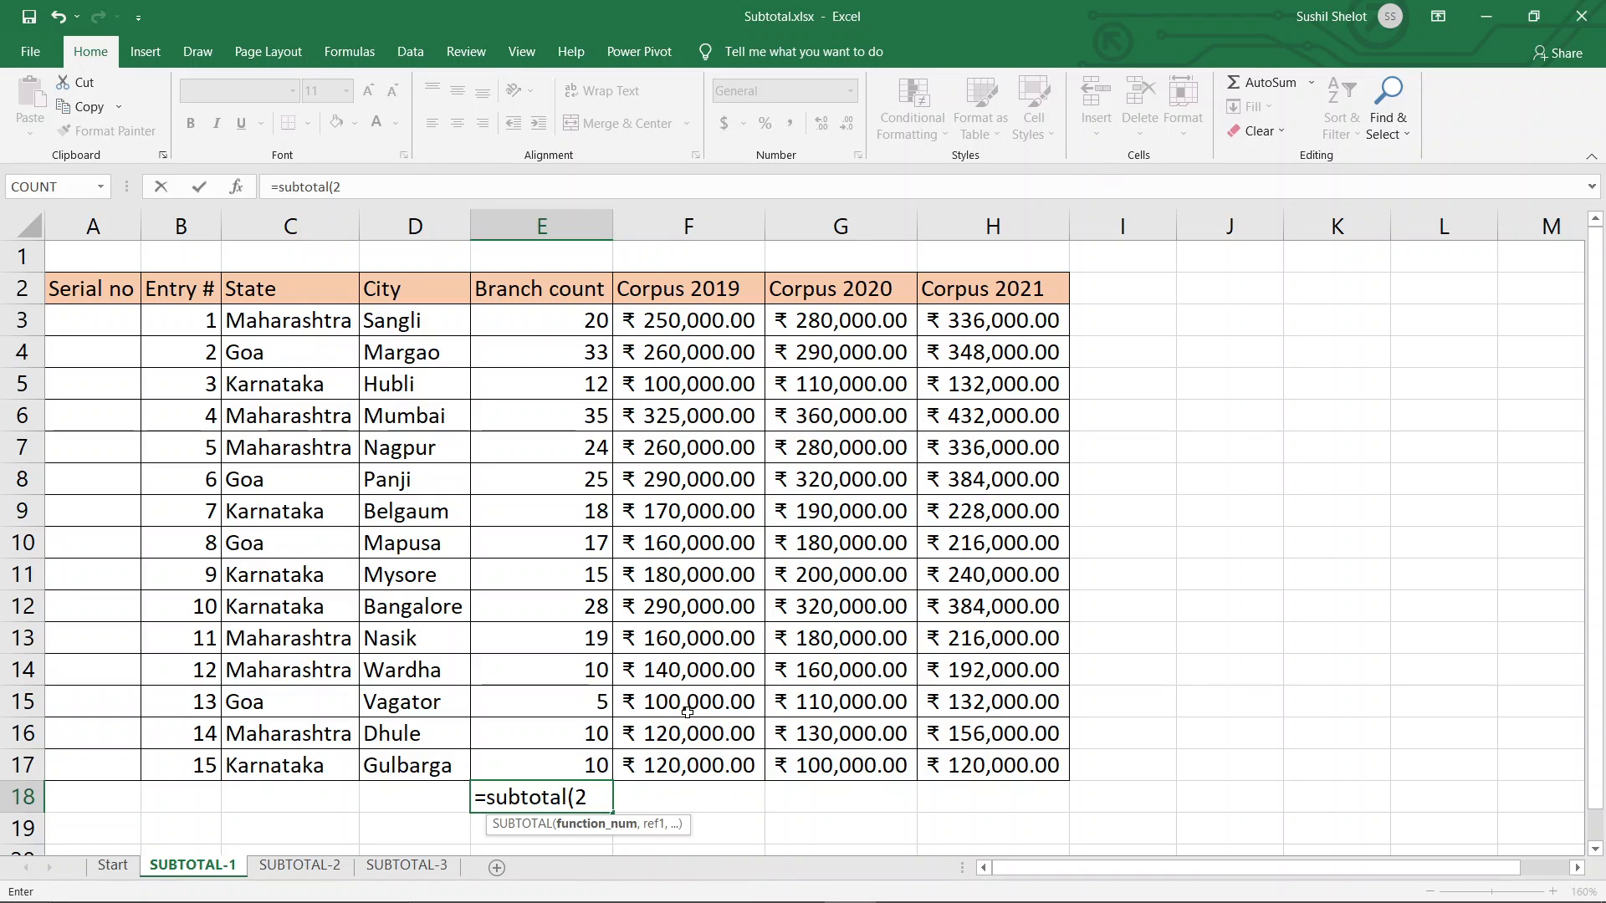
text(,)
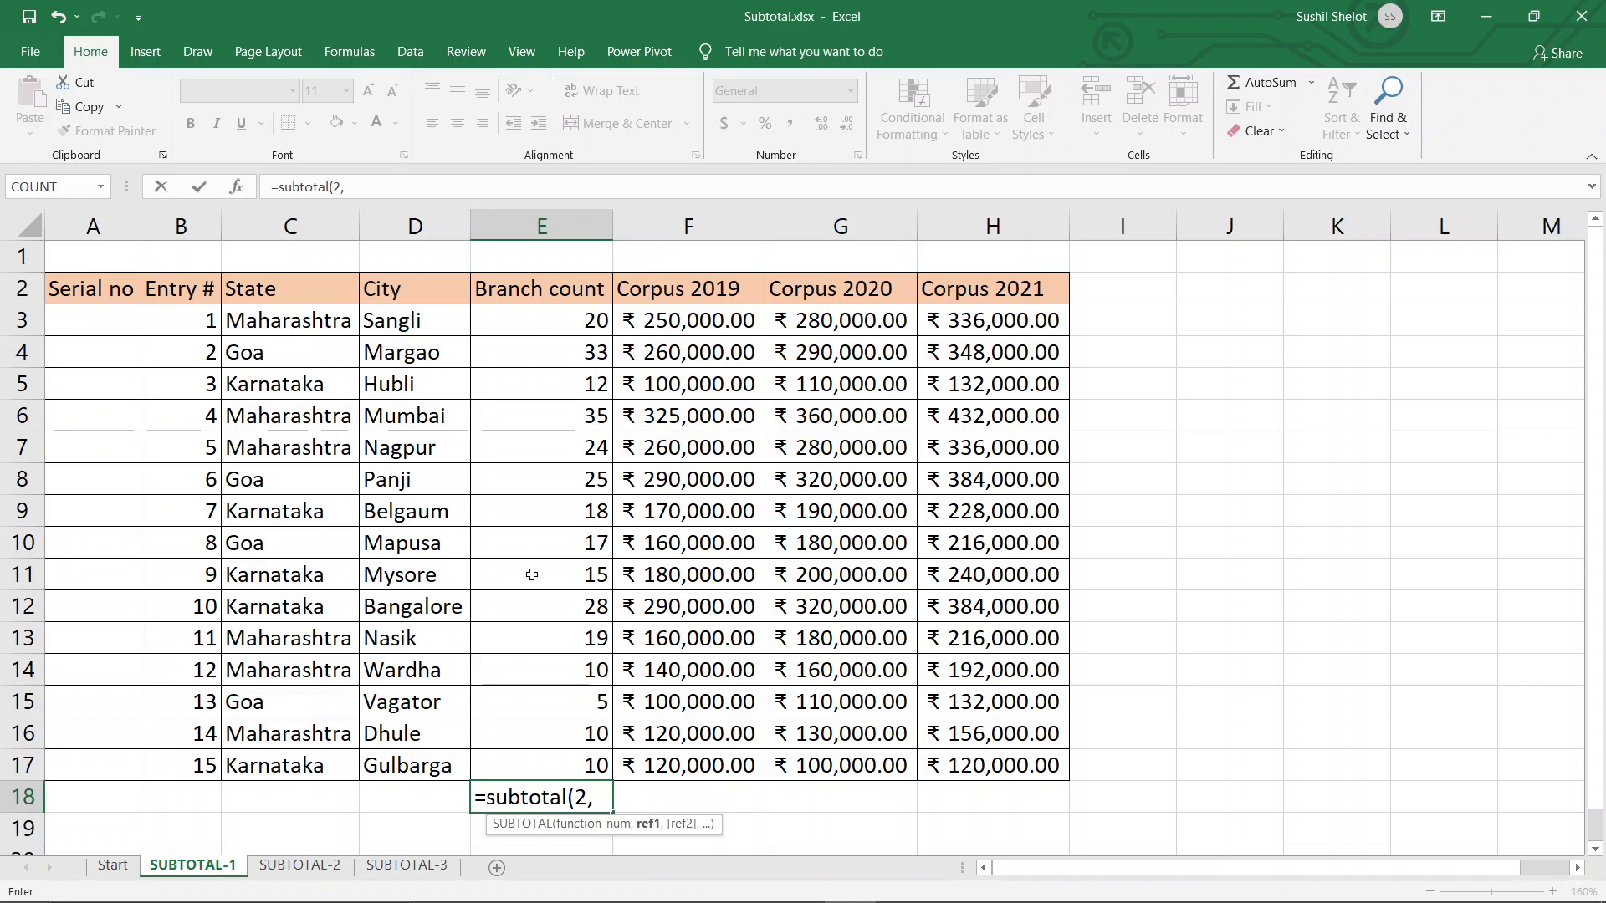
drag(540, 765, 537, 321)
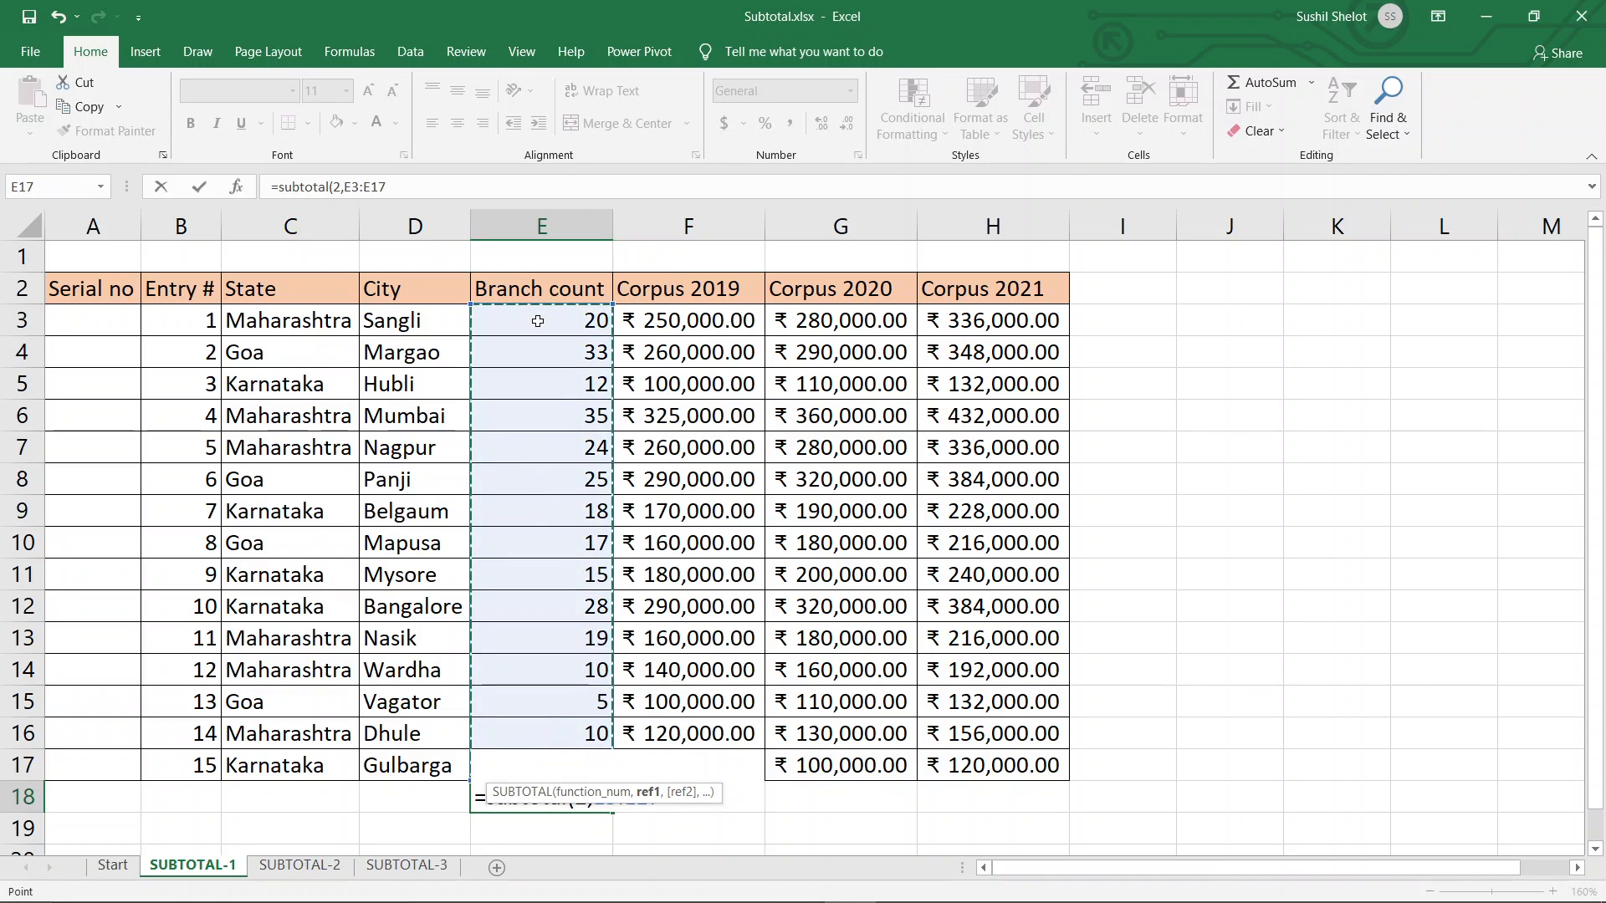
text())
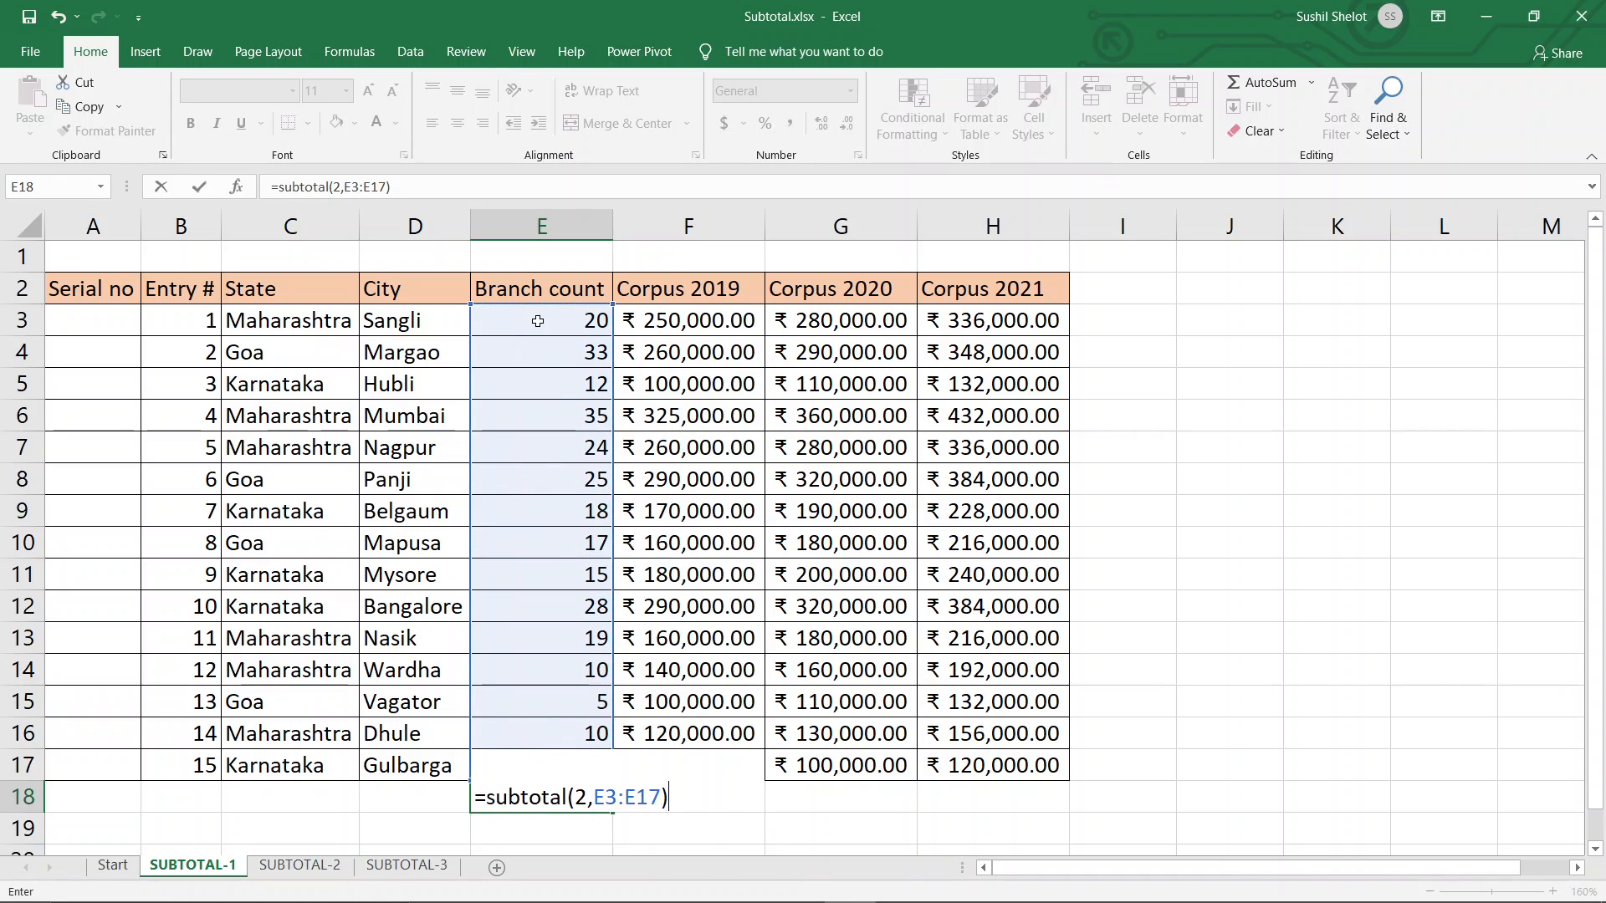
key(Return)
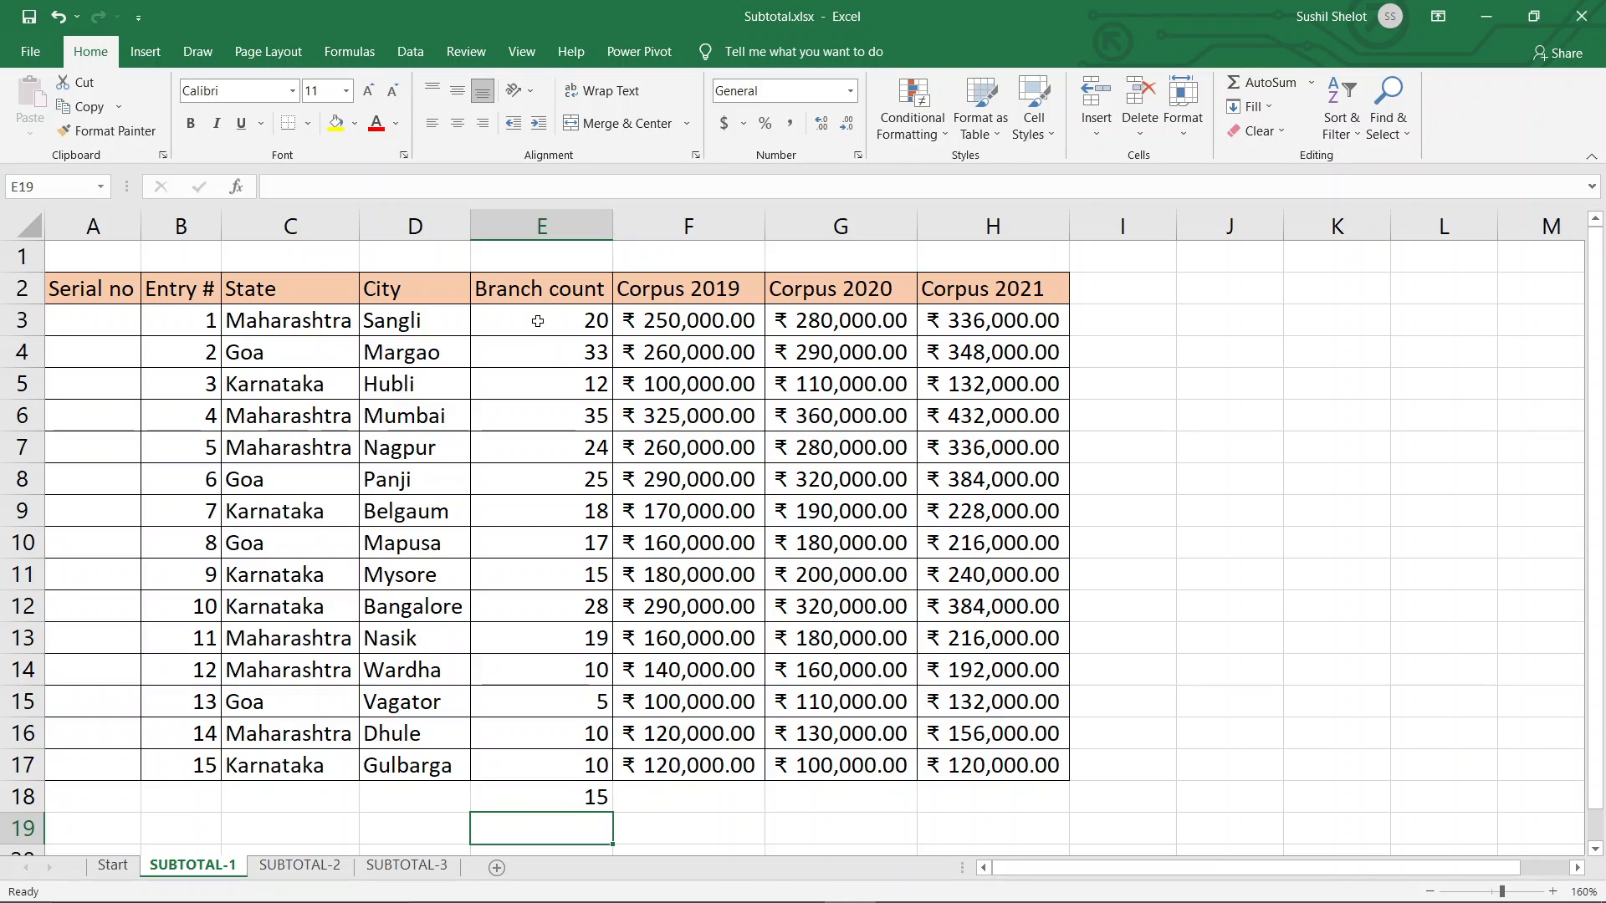
Step: Compare the E18 subtotal with the selection statistics for E3:E17, and clear cell E18
click(583, 801)
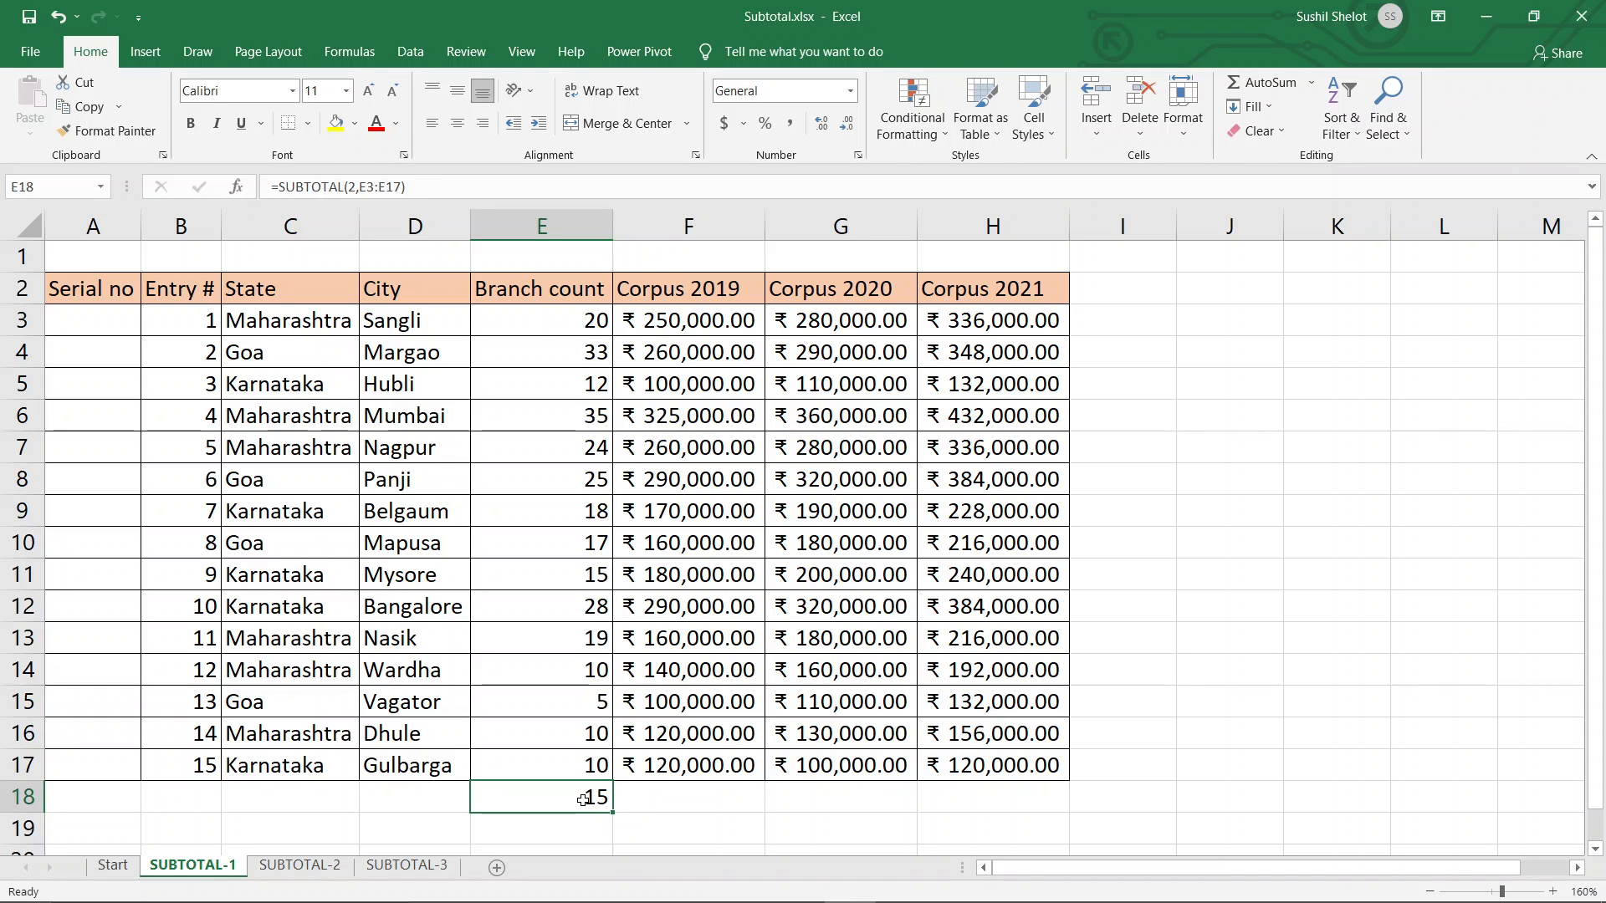
drag(545, 313, 561, 767)
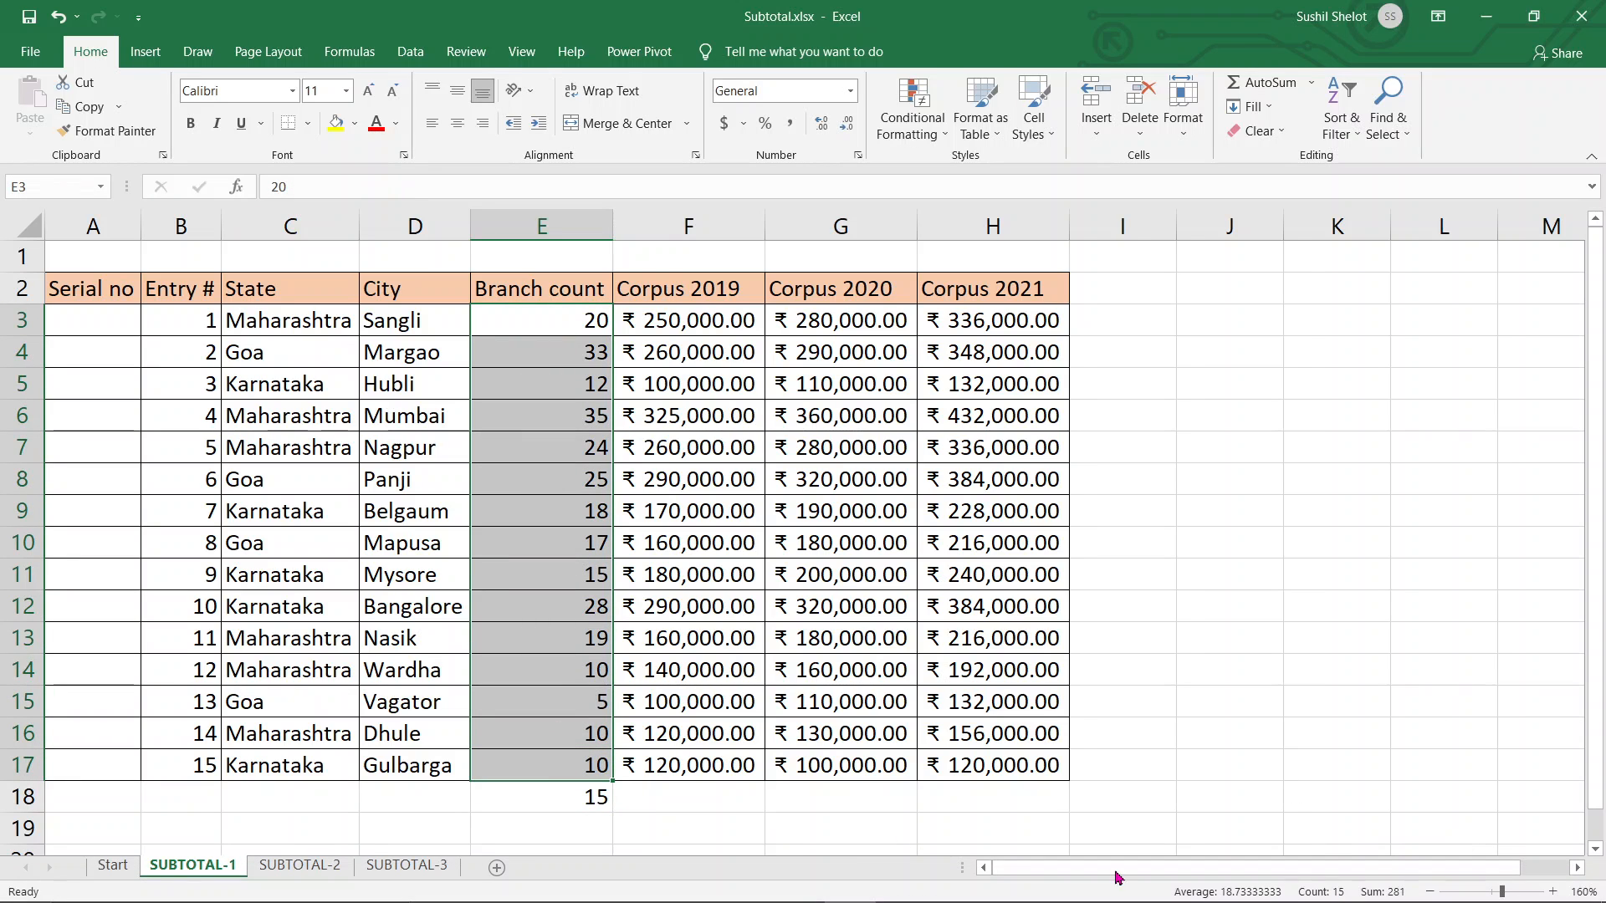
click(563, 808)
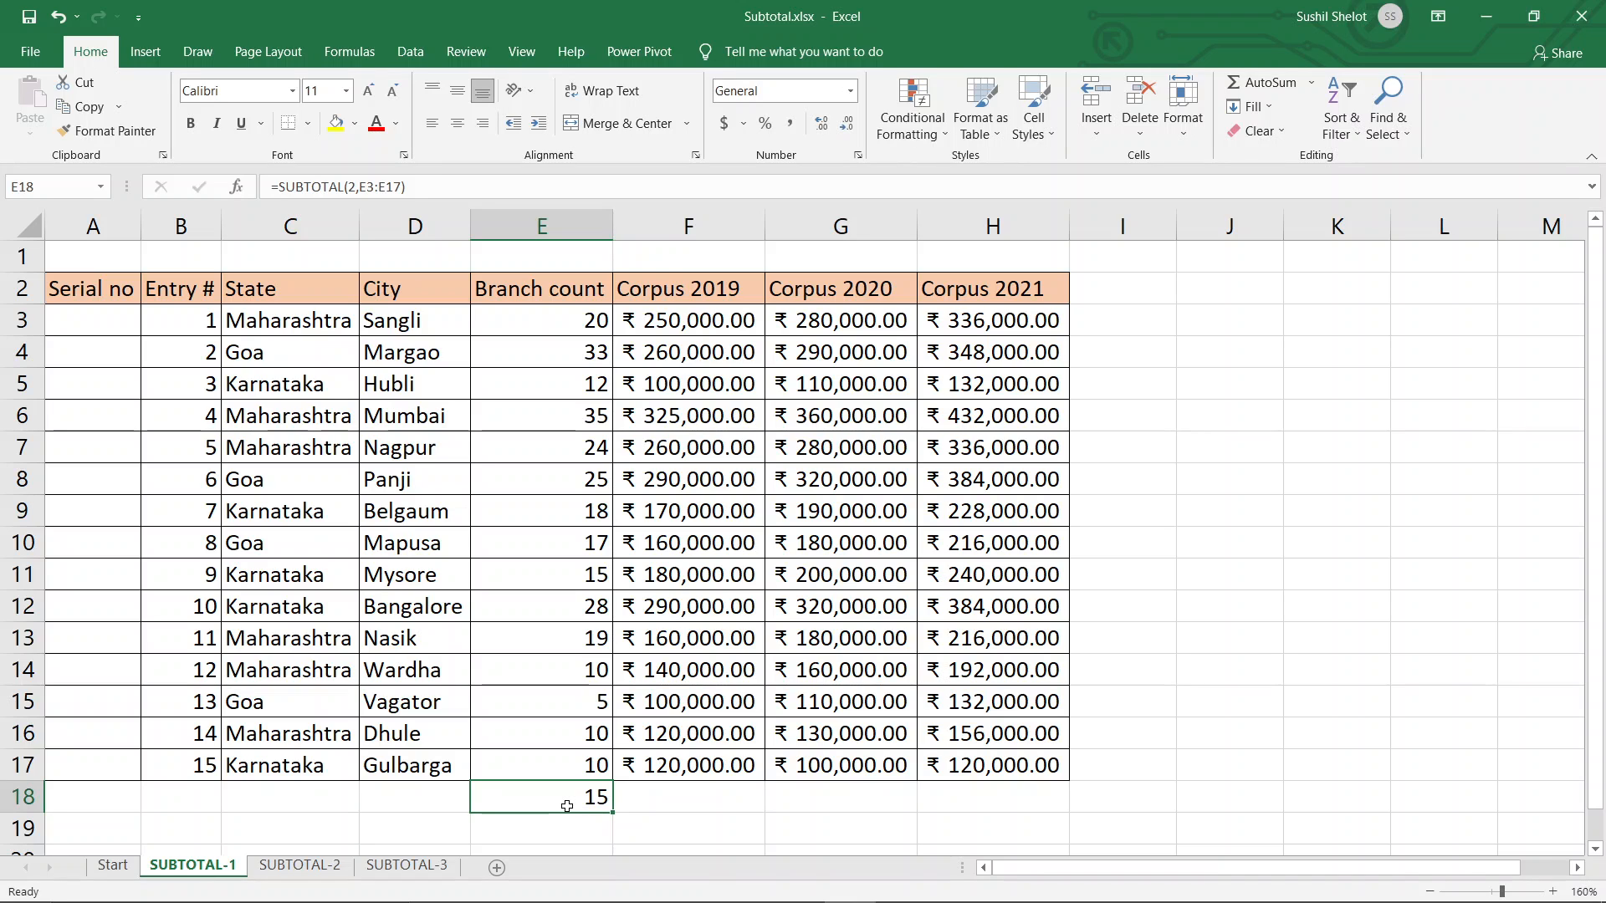
key(Delete)
Step: Insert a blank column between the Serial no and Entry # columns
click(108, 329)
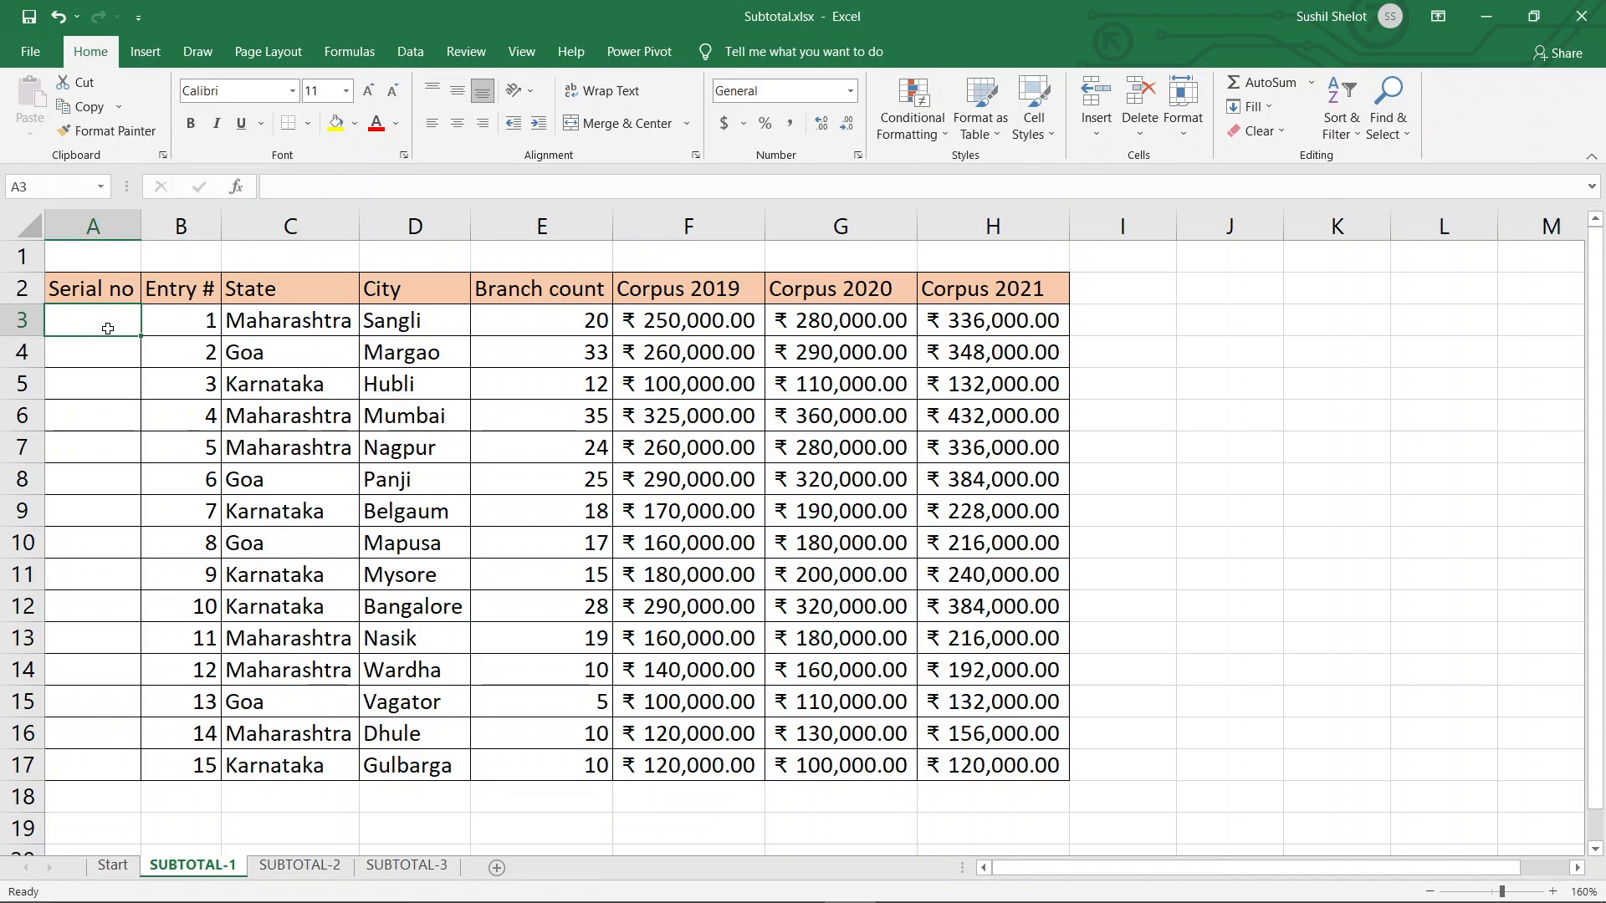
right_click(173, 236)
click(259, 382)
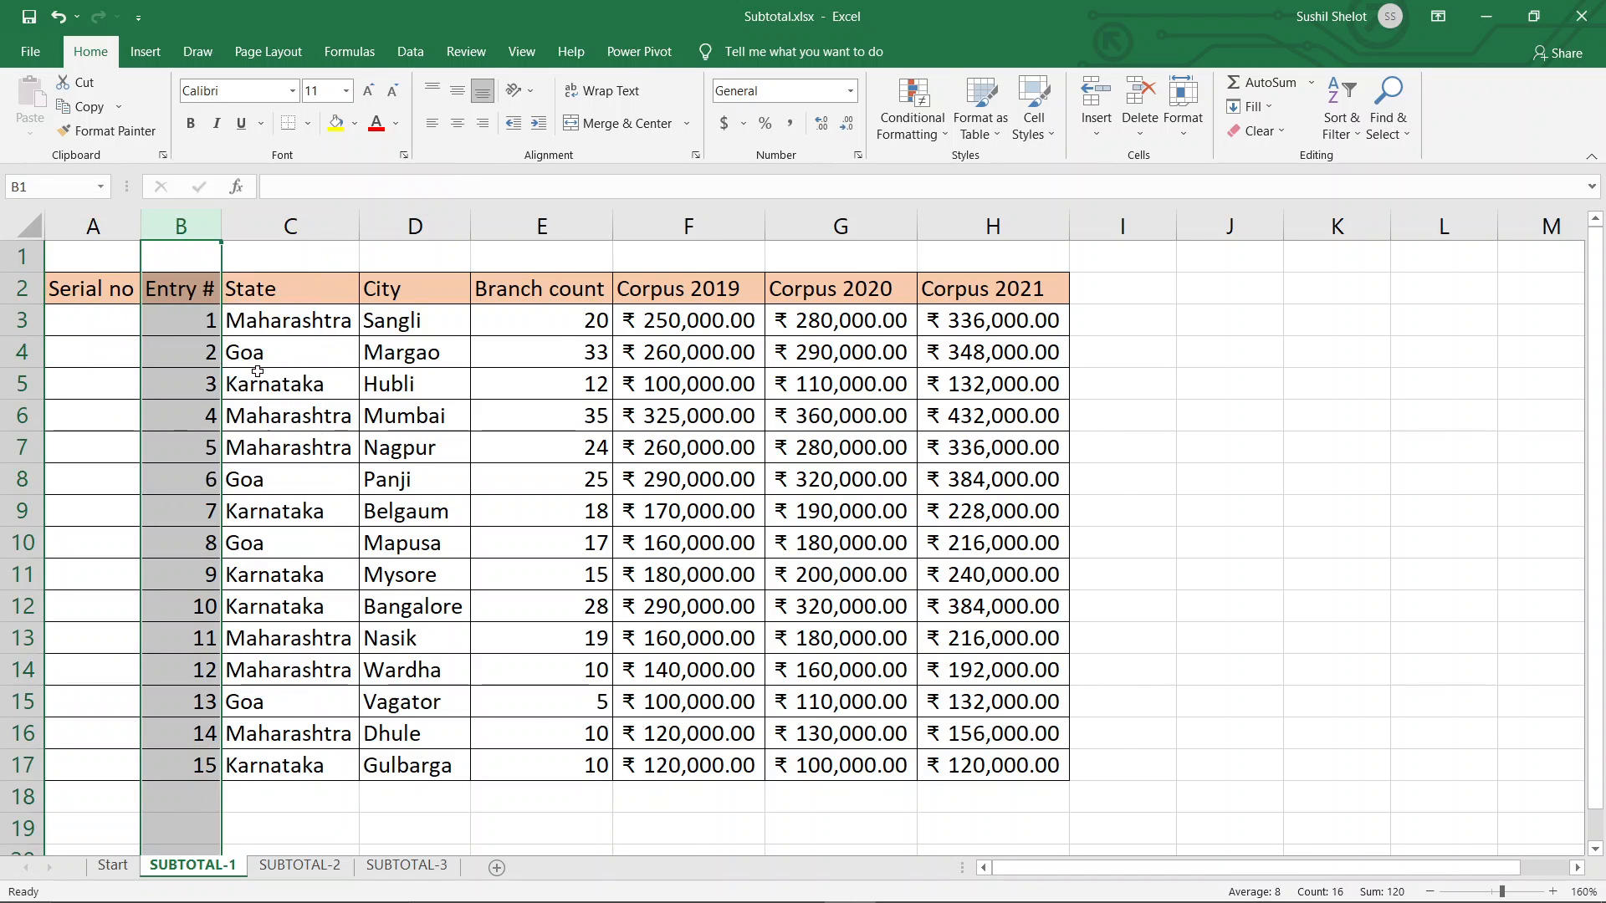
click(108, 317)
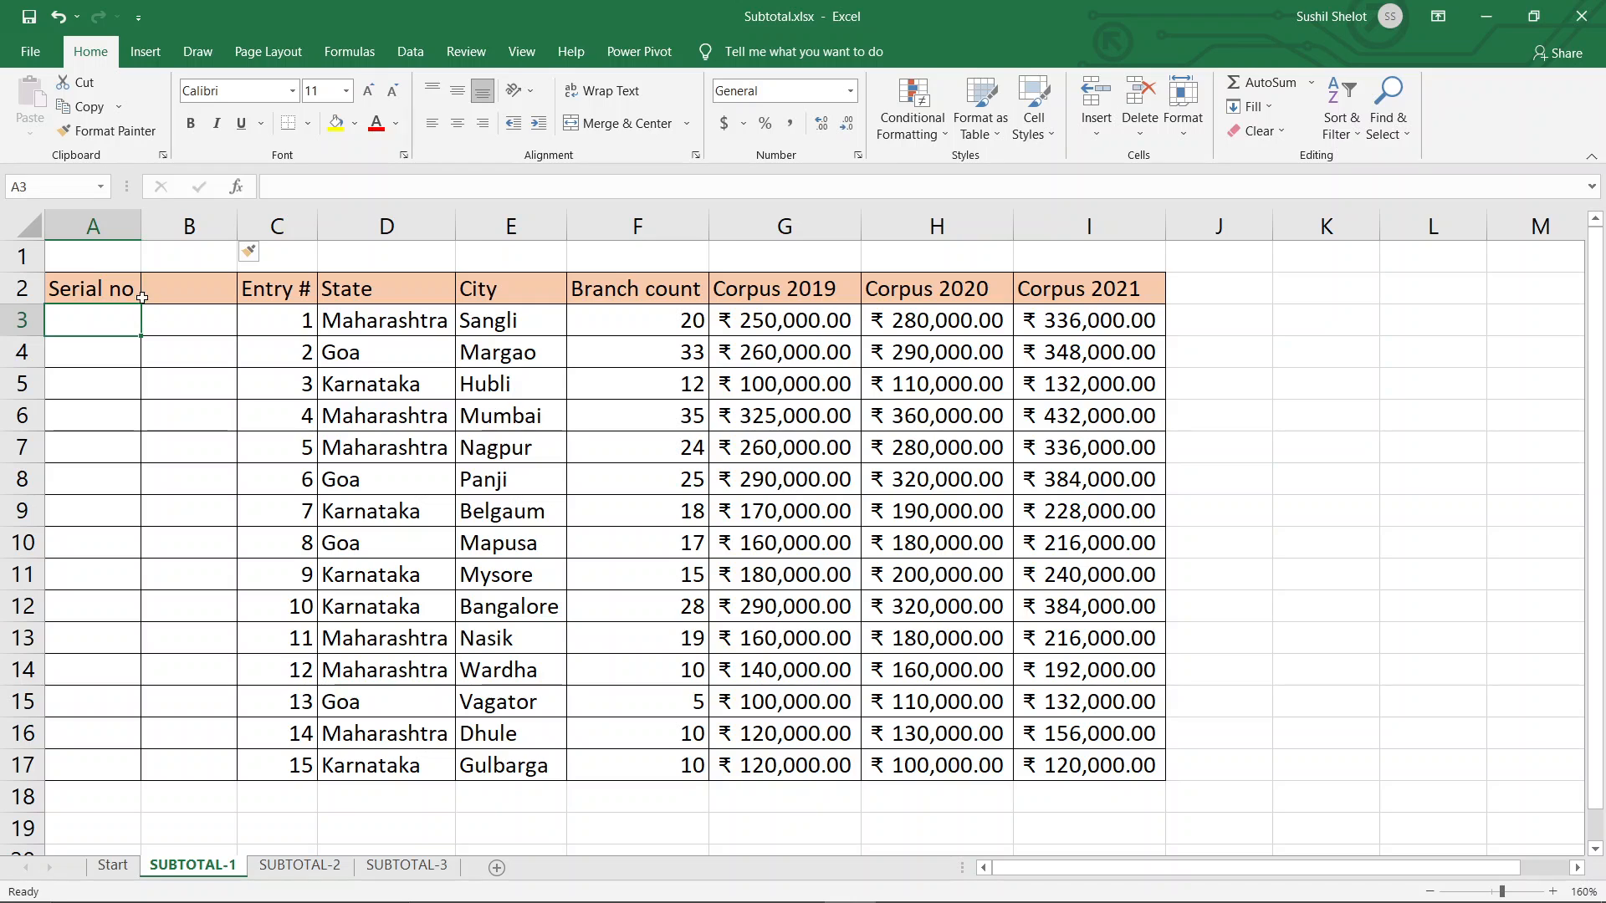
click(272, 289)
drag(272, 288, 1058, 278)
Step: Start a SUBTOTAL formula in cell A3 with function 3 - COUNTA and a reference to C3
click(115, 328)
text(=)
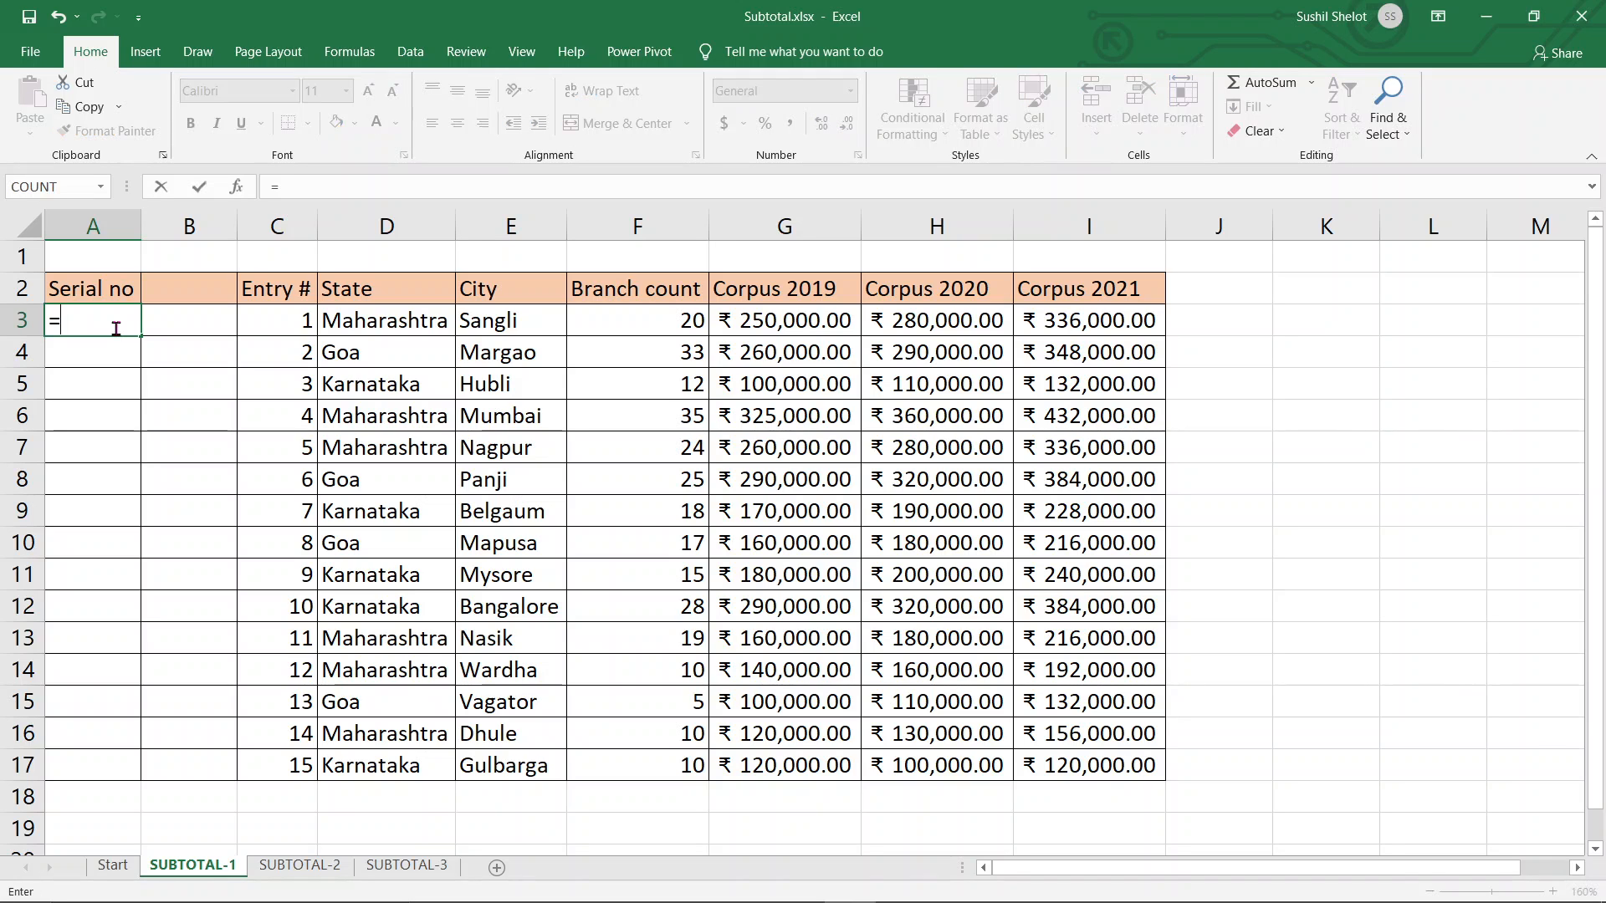
text(subto)
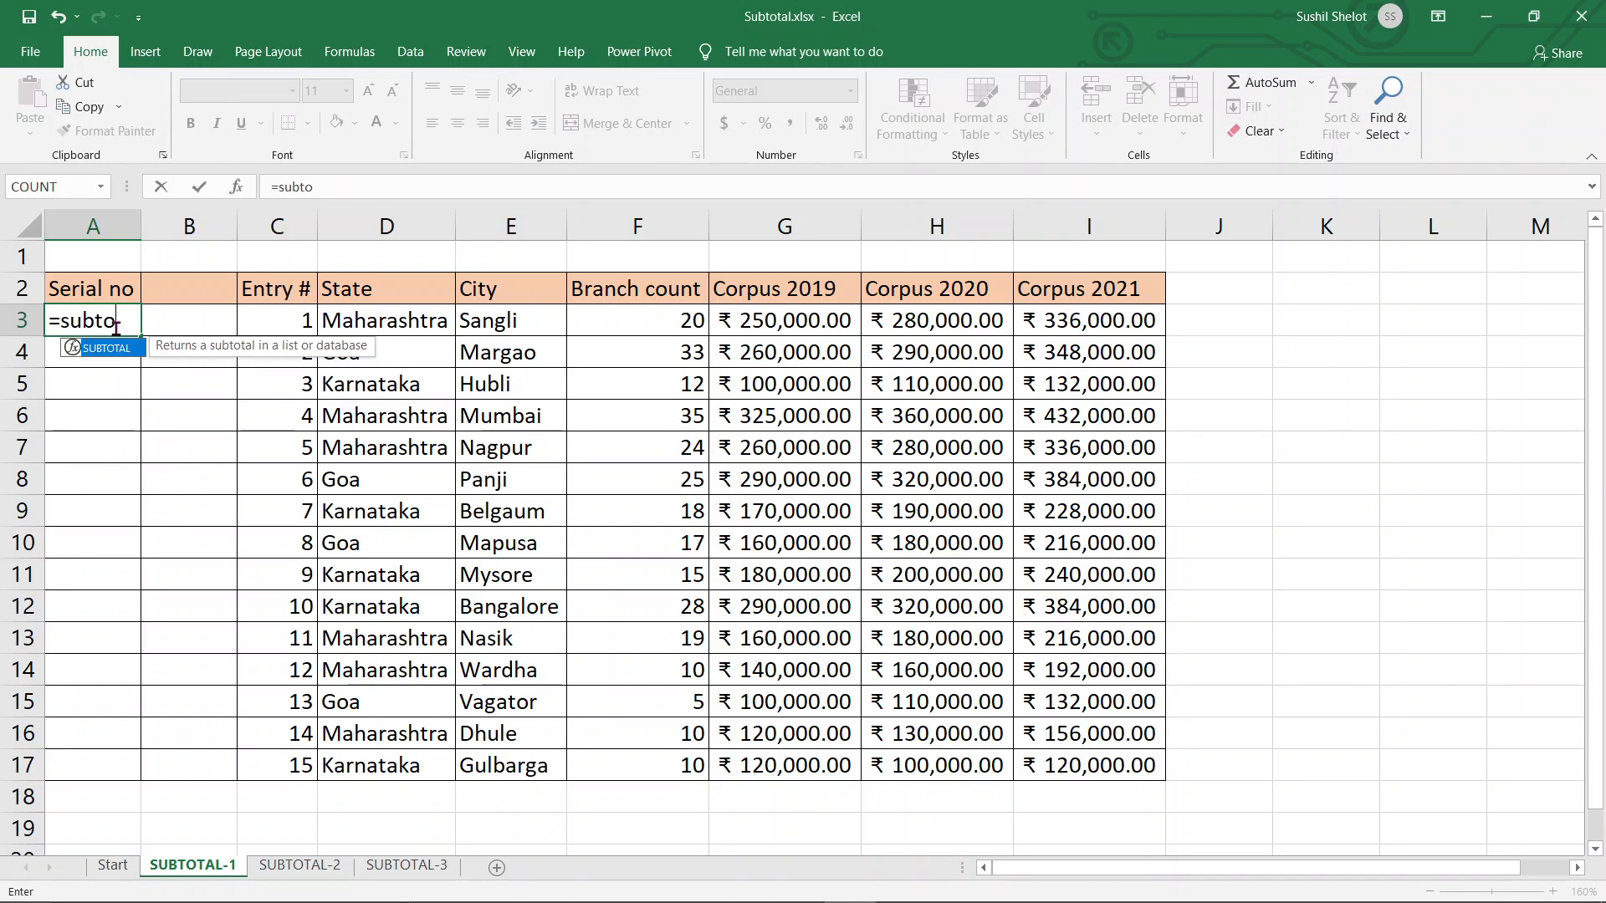
text(tal()
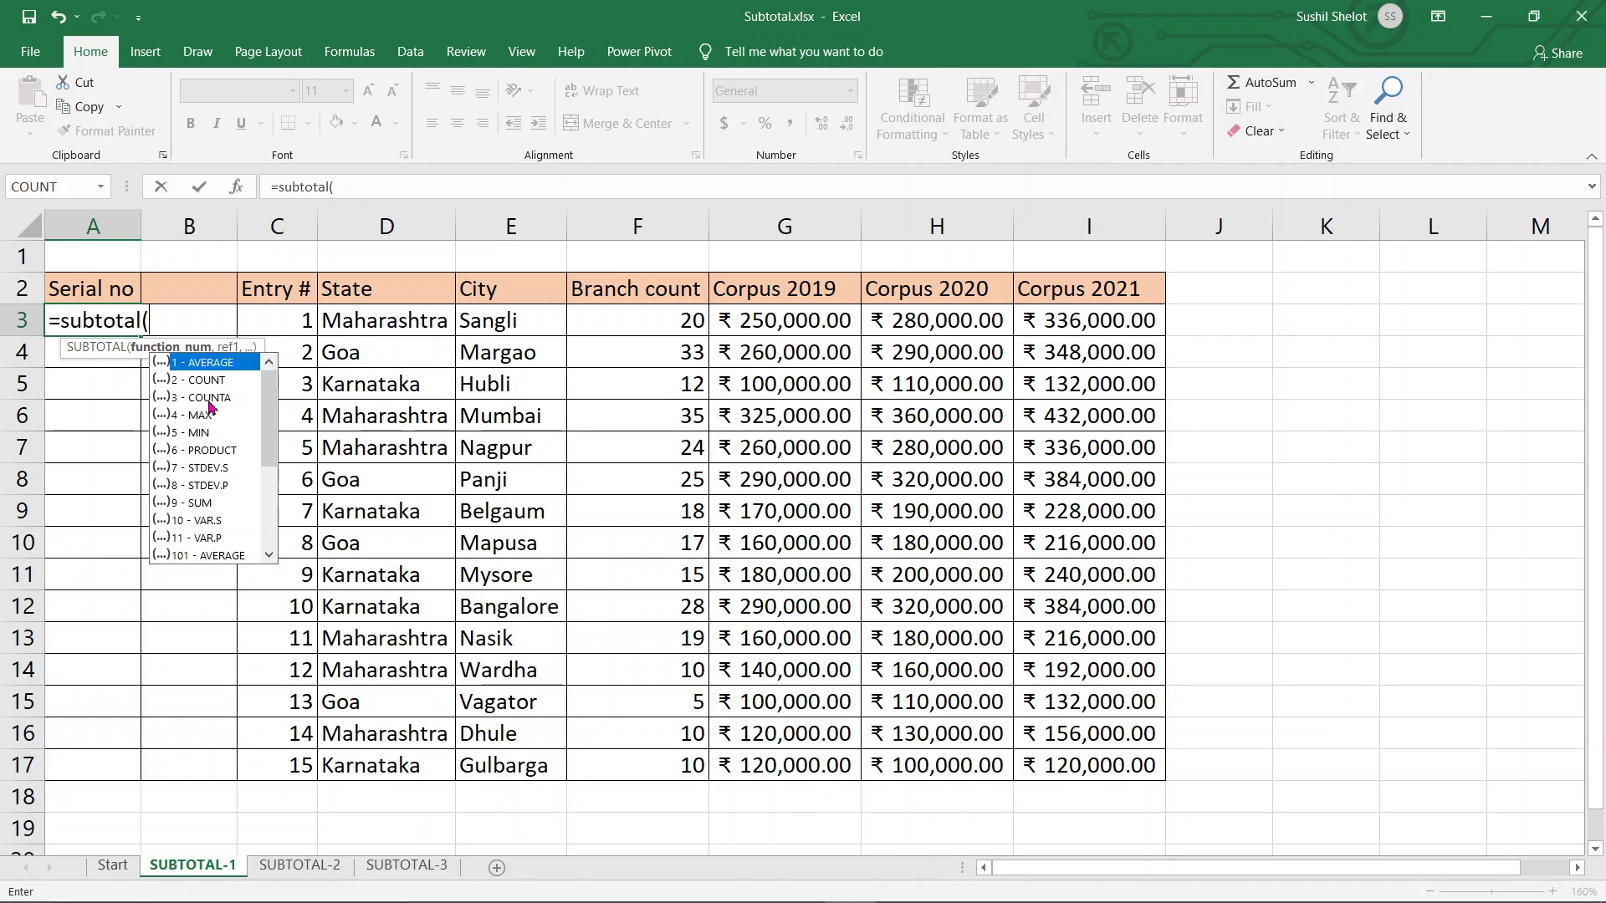
double_click(208, 400)
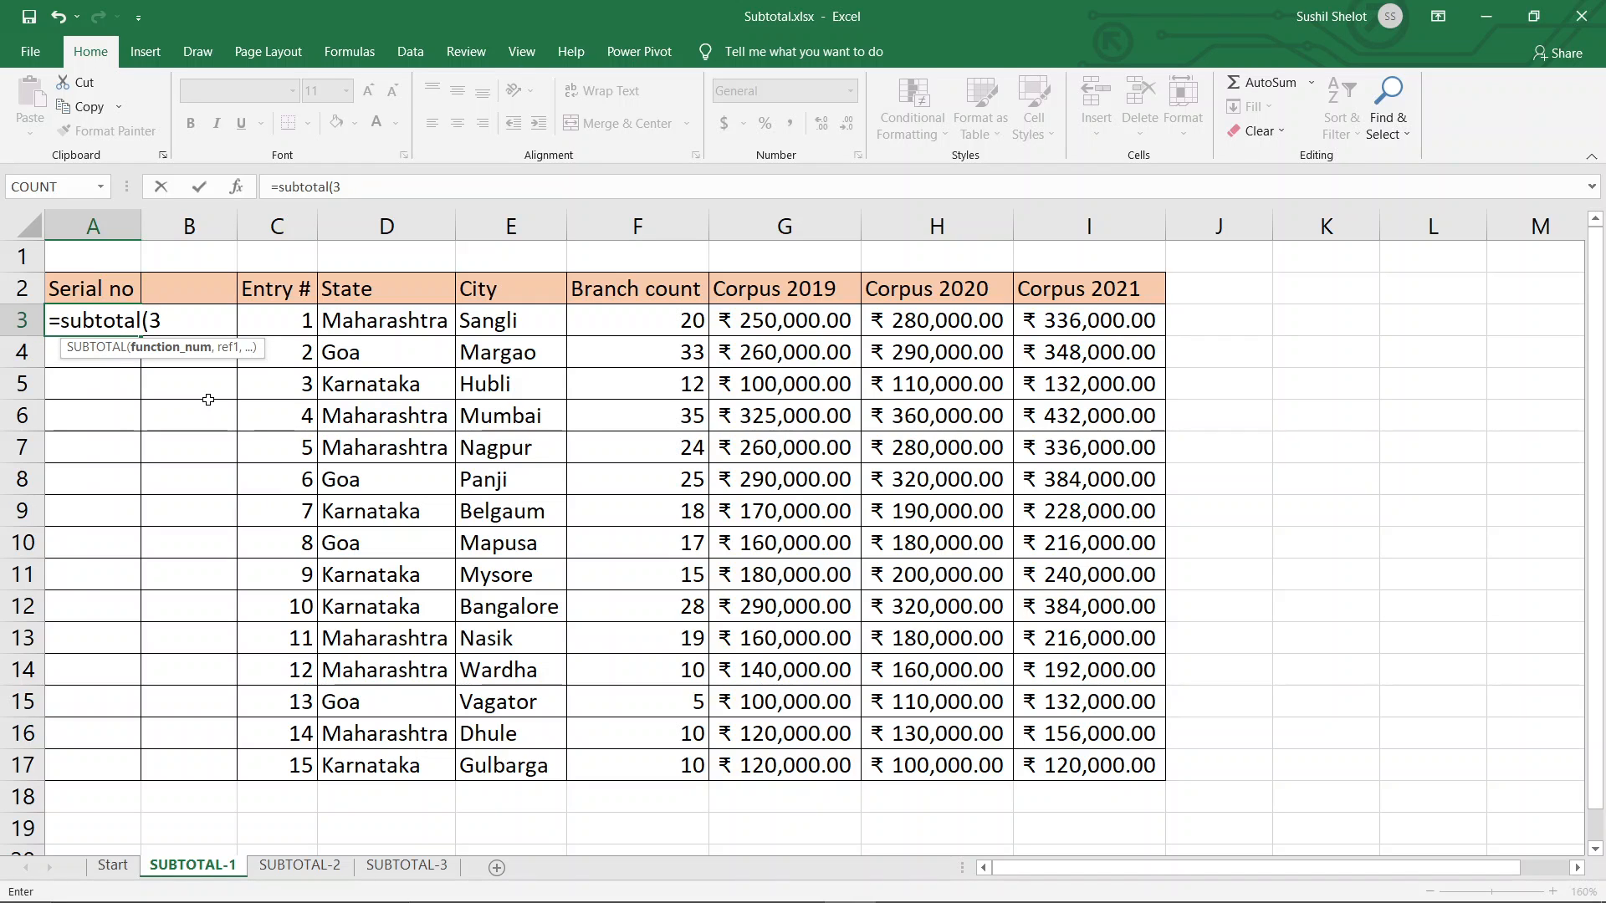
text(,)
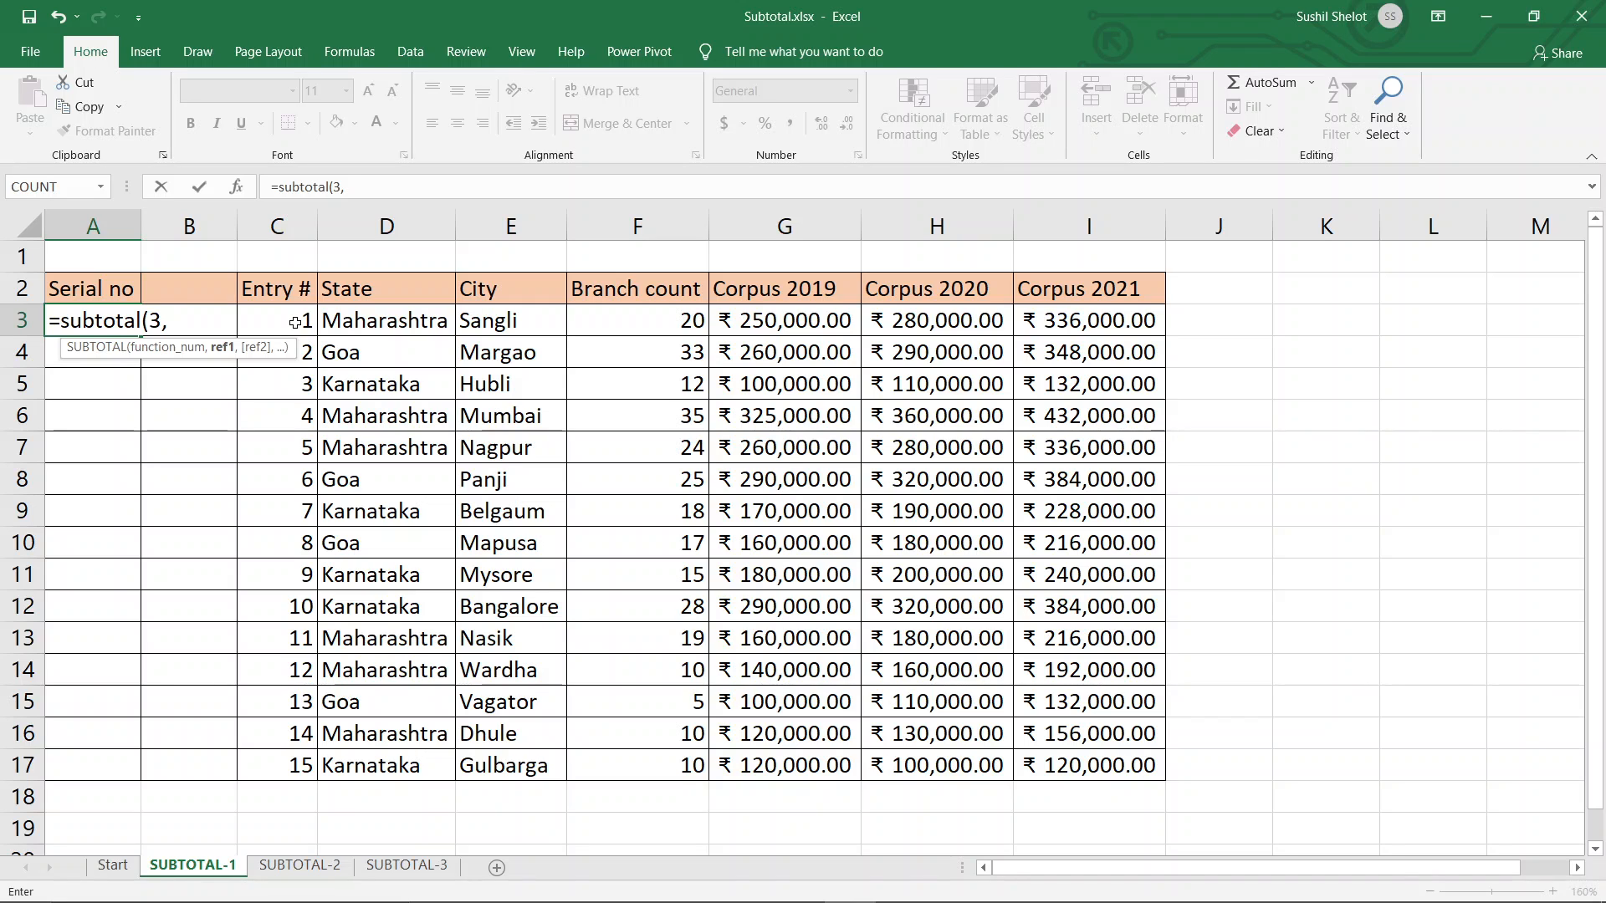
click(295, 323)
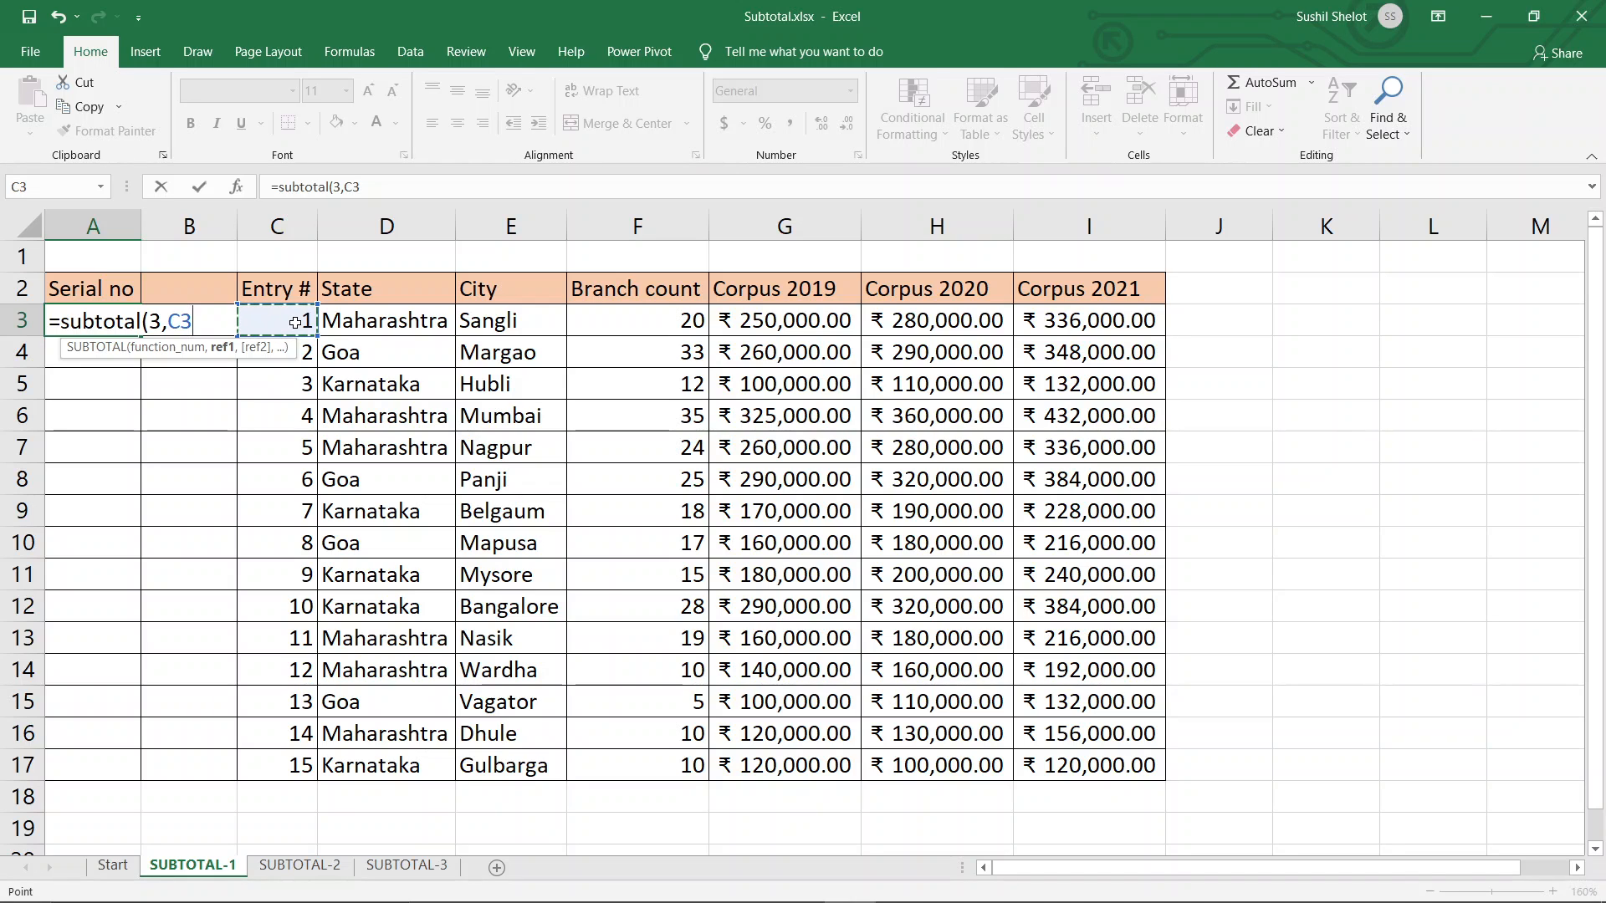
Step: Complete the A3 formula with the expanding range $C$3:C3 and fill it down to A17
key(F8)
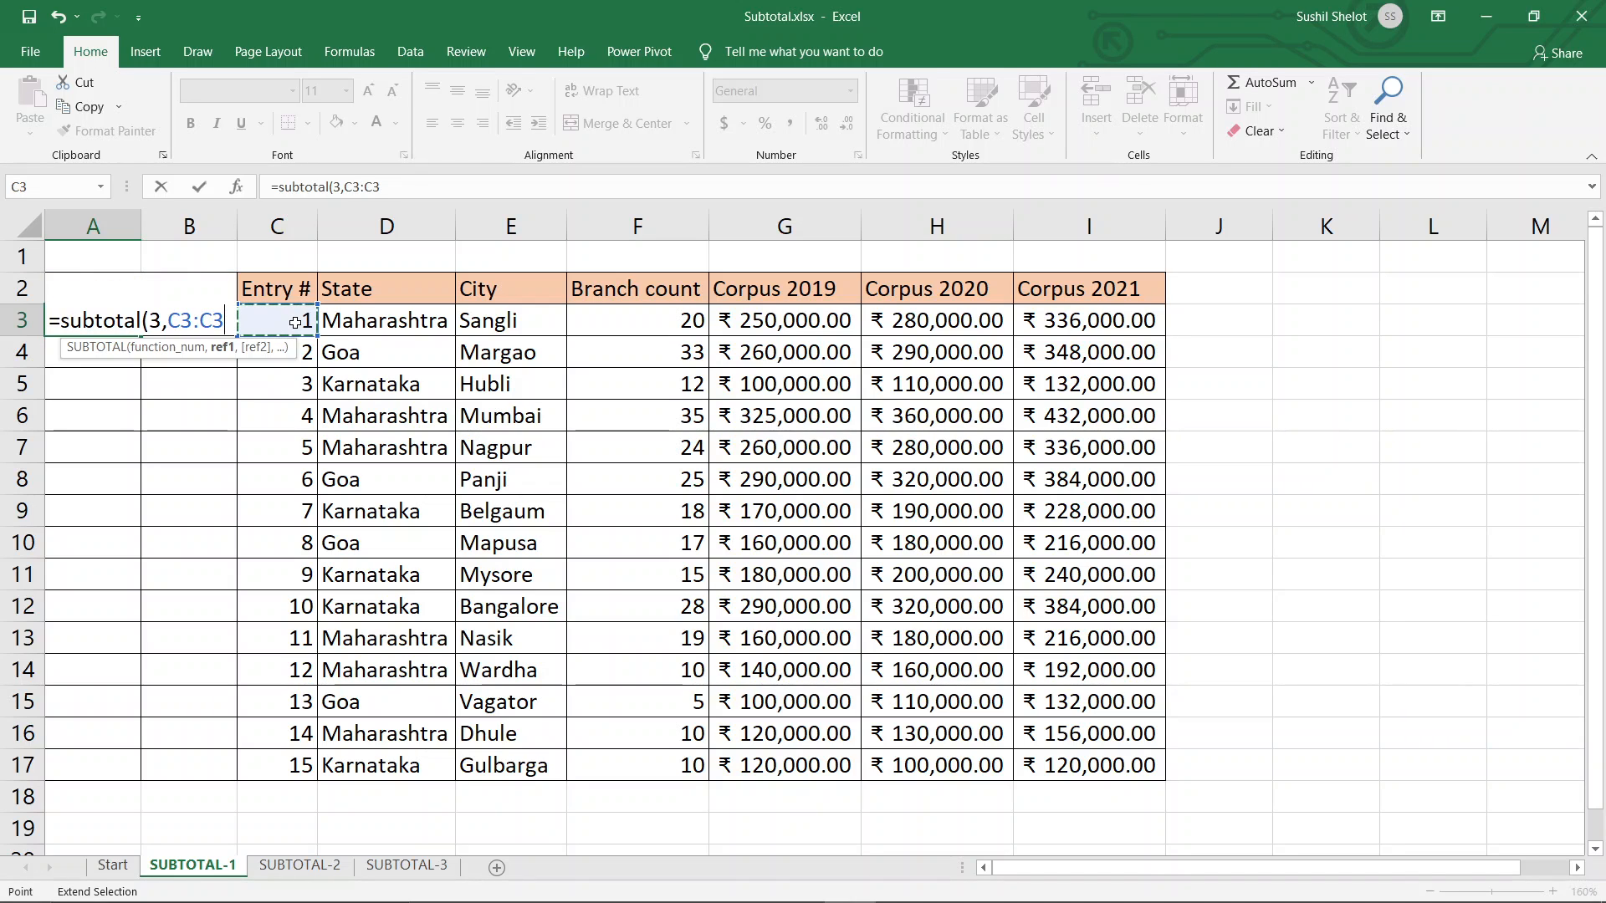
drag(181, 323, 236, 324)
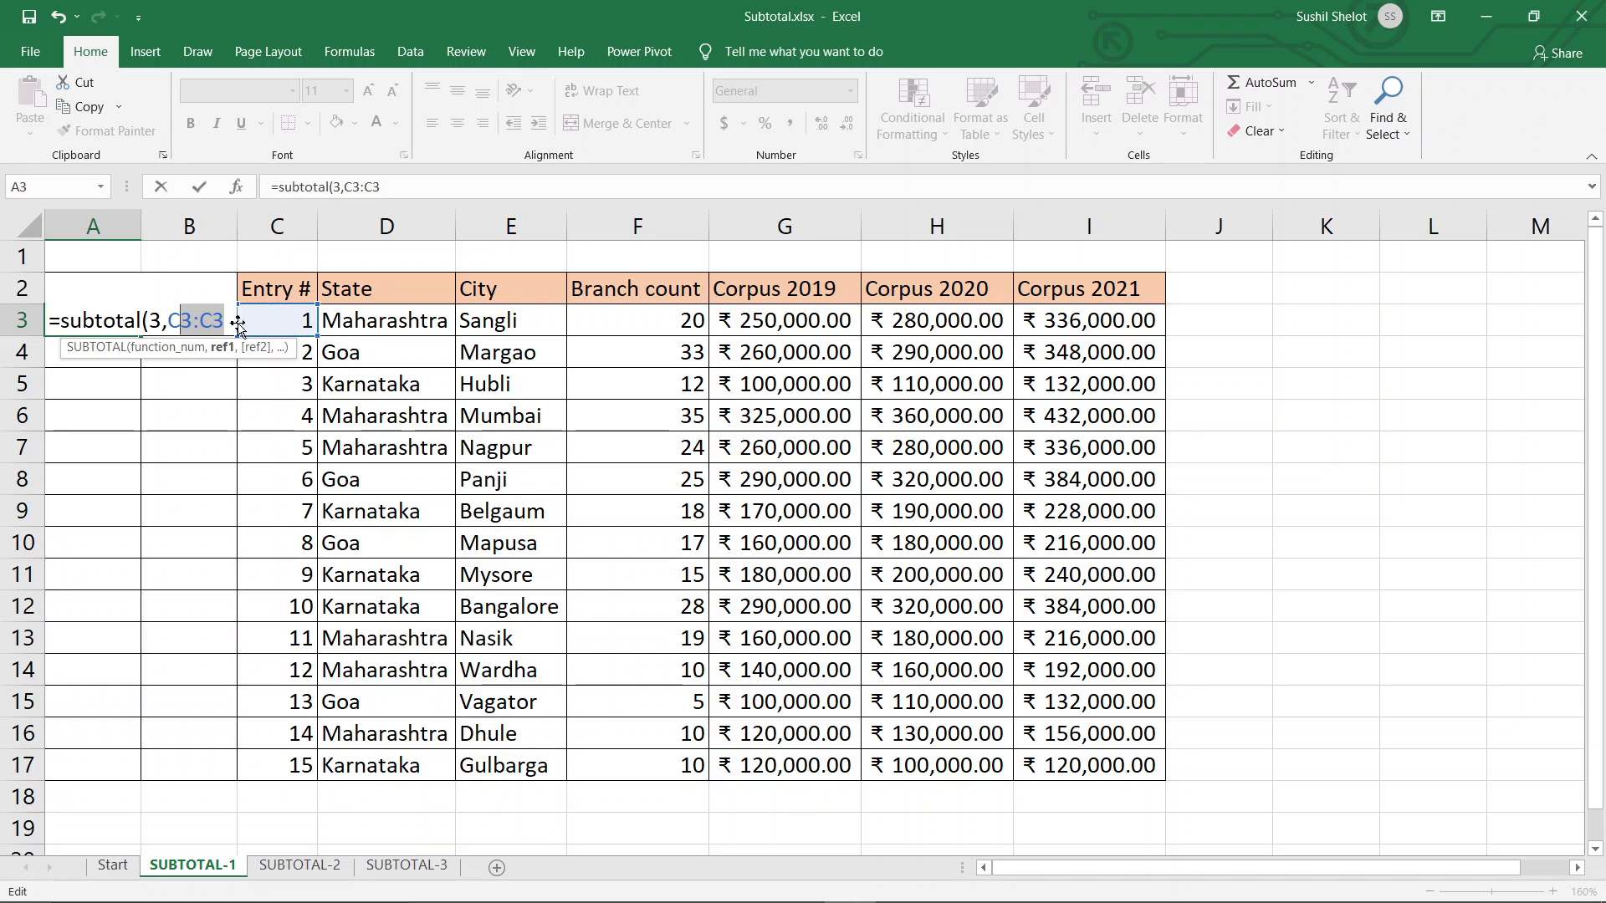
click(179, 325)
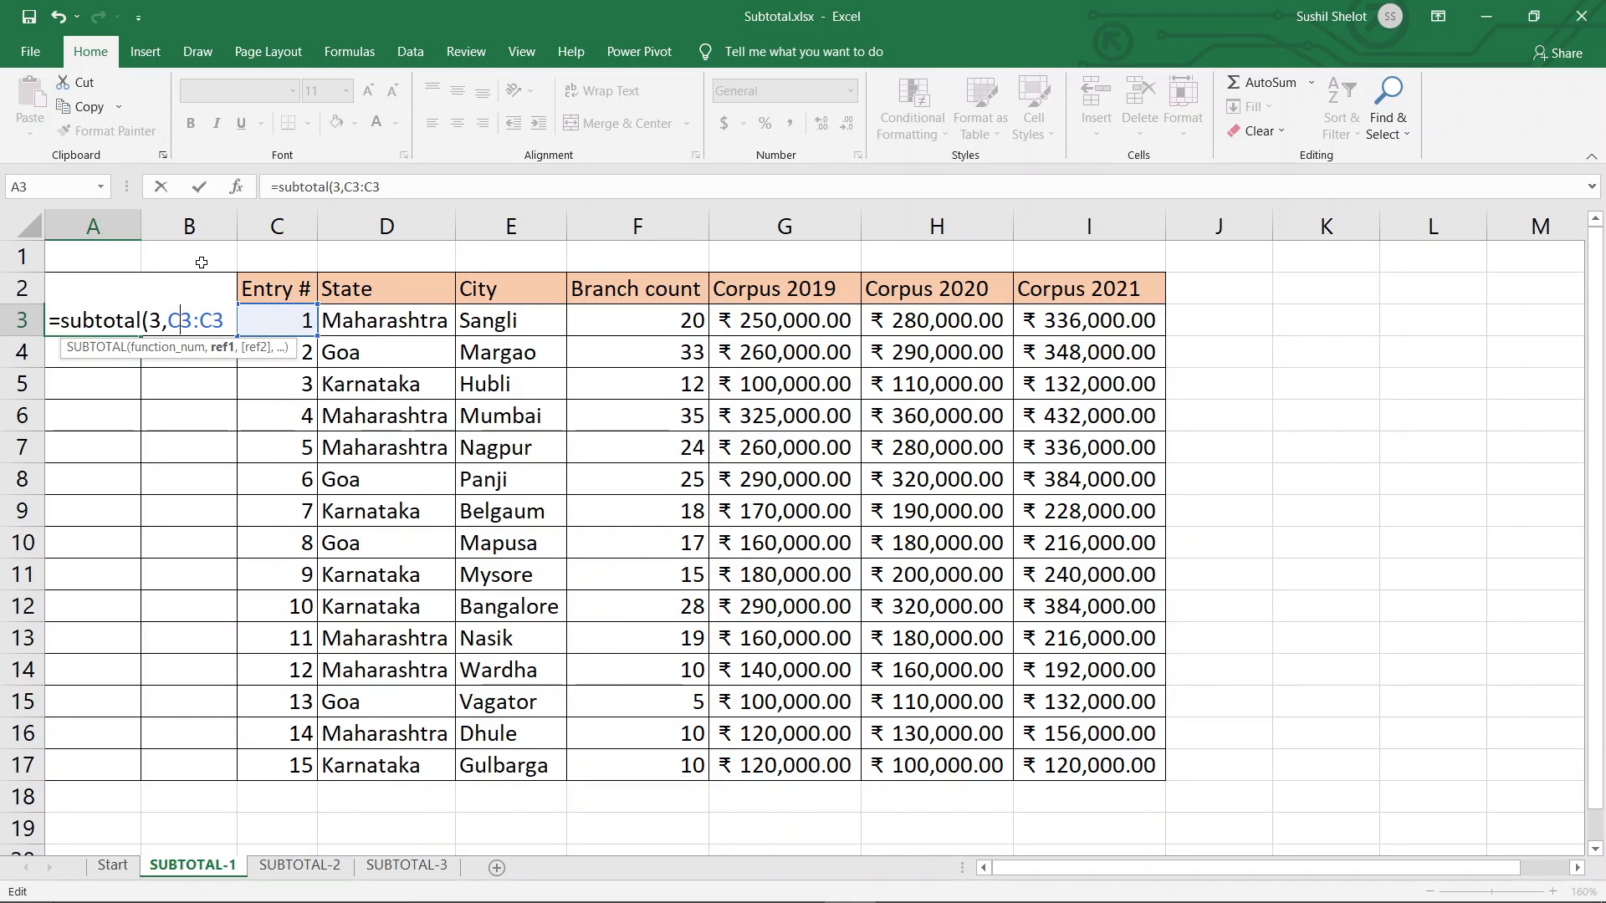
key(F4)
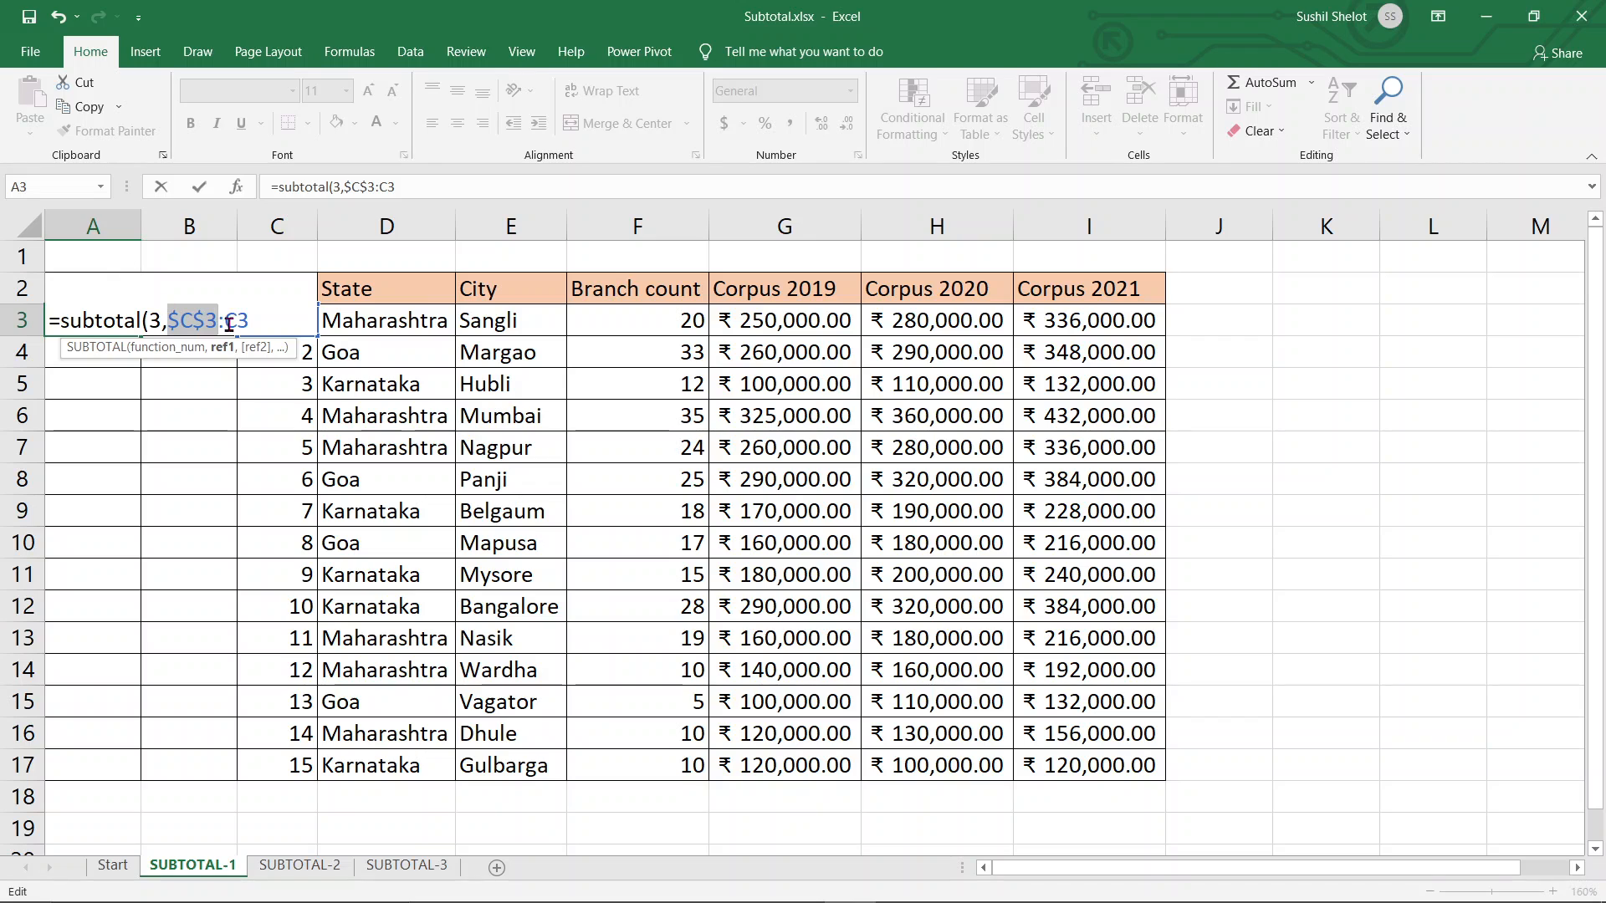
click(256, 319)
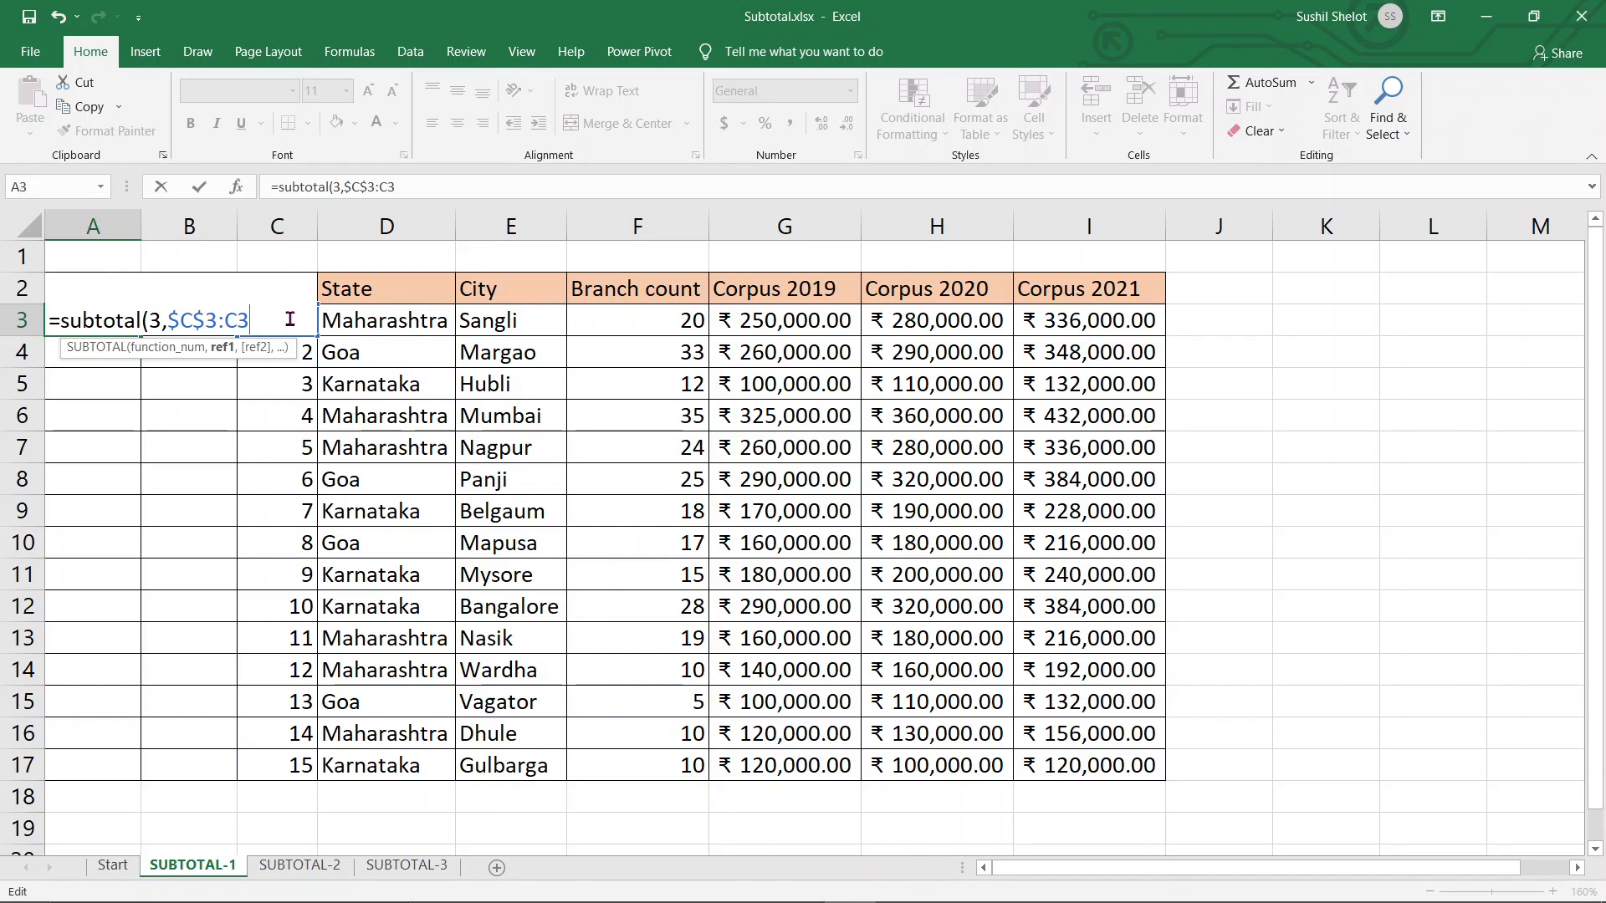
text())
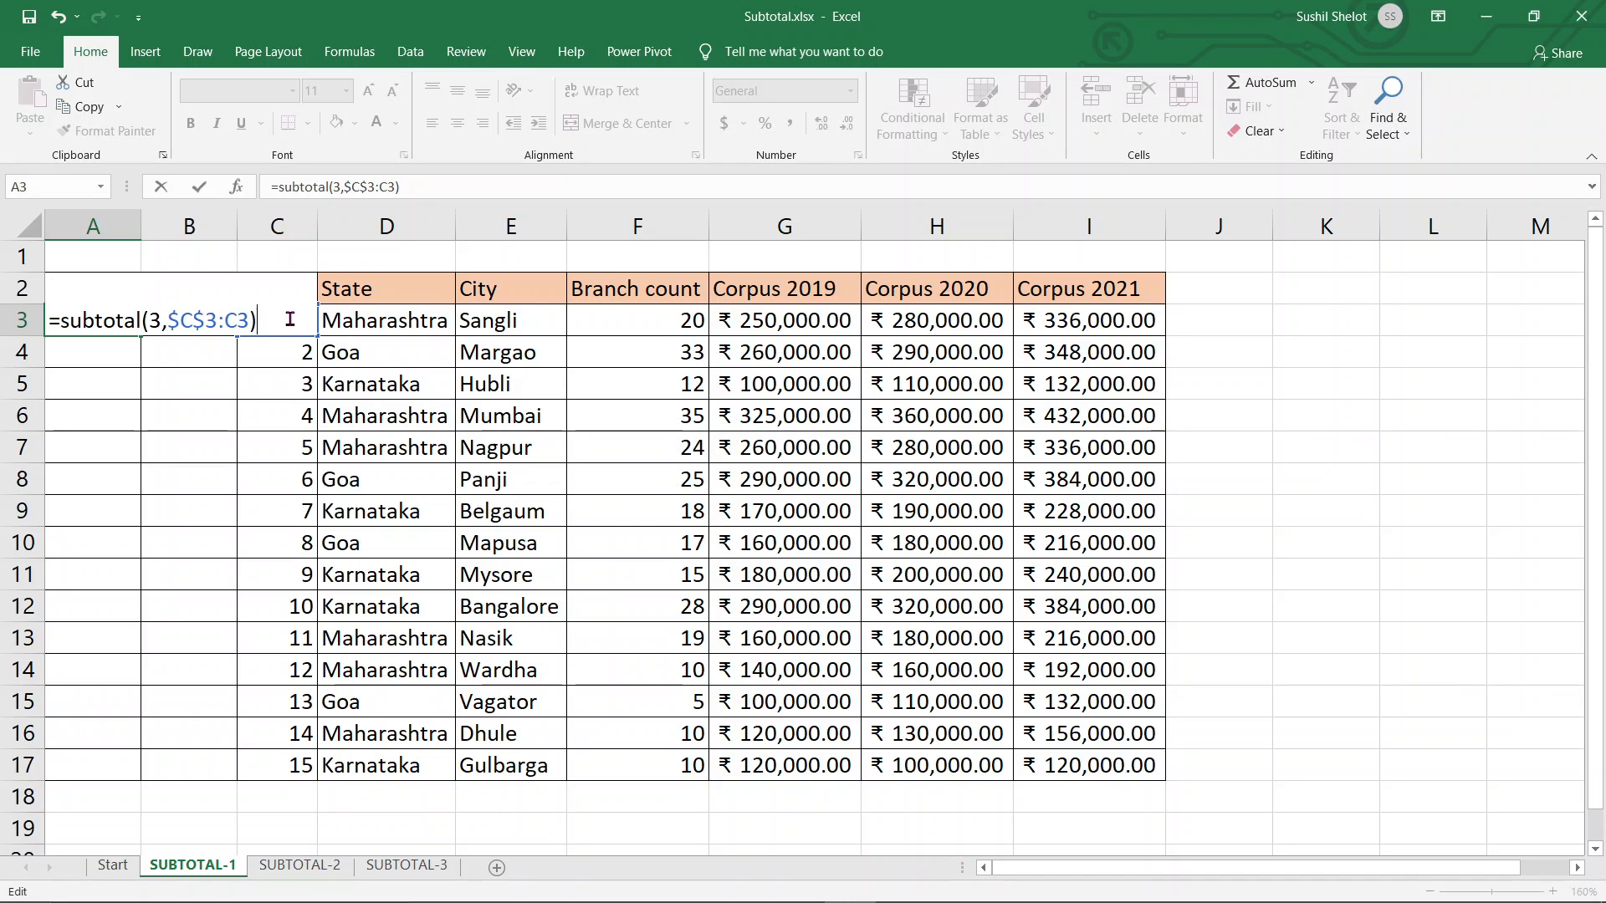
key(Return)
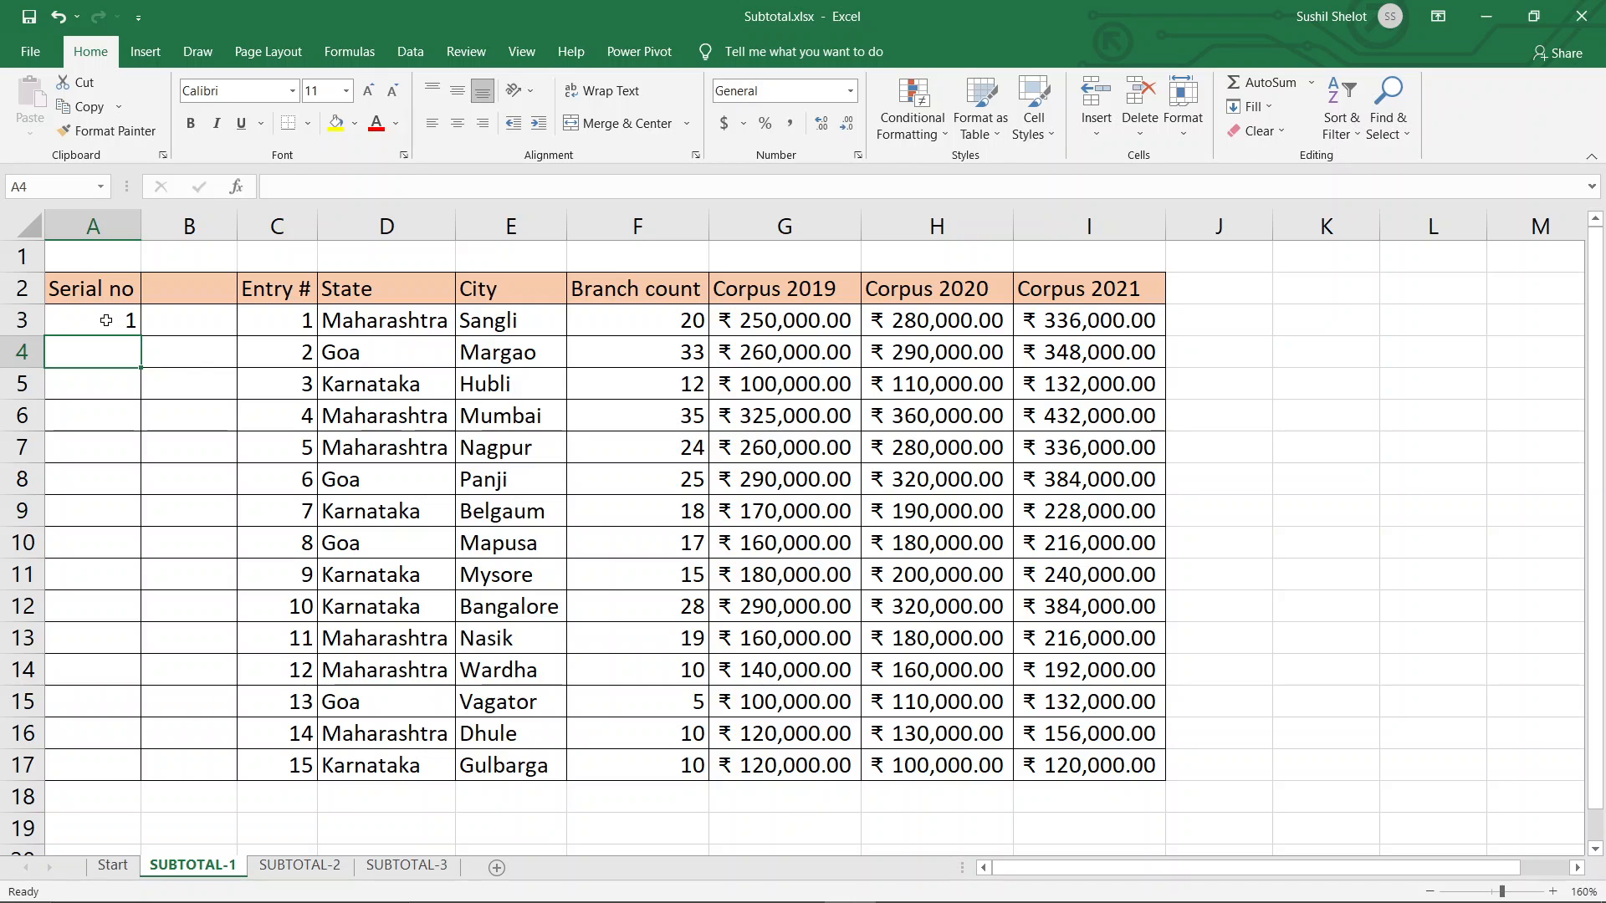
click(106, 321)
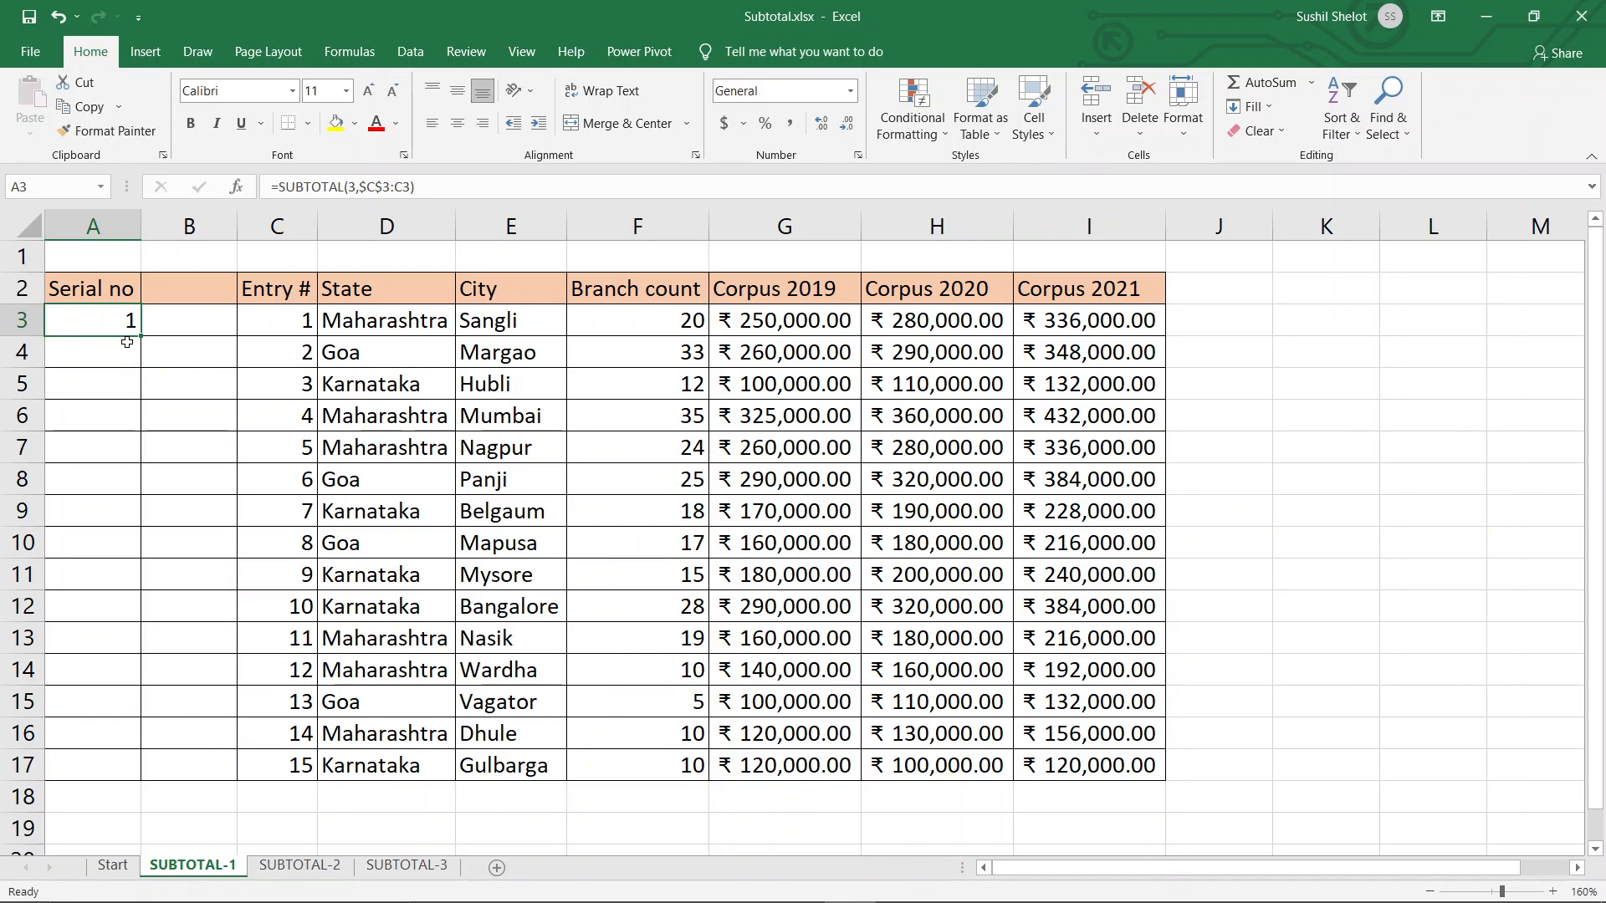
drag(144, 337, 146, 775)
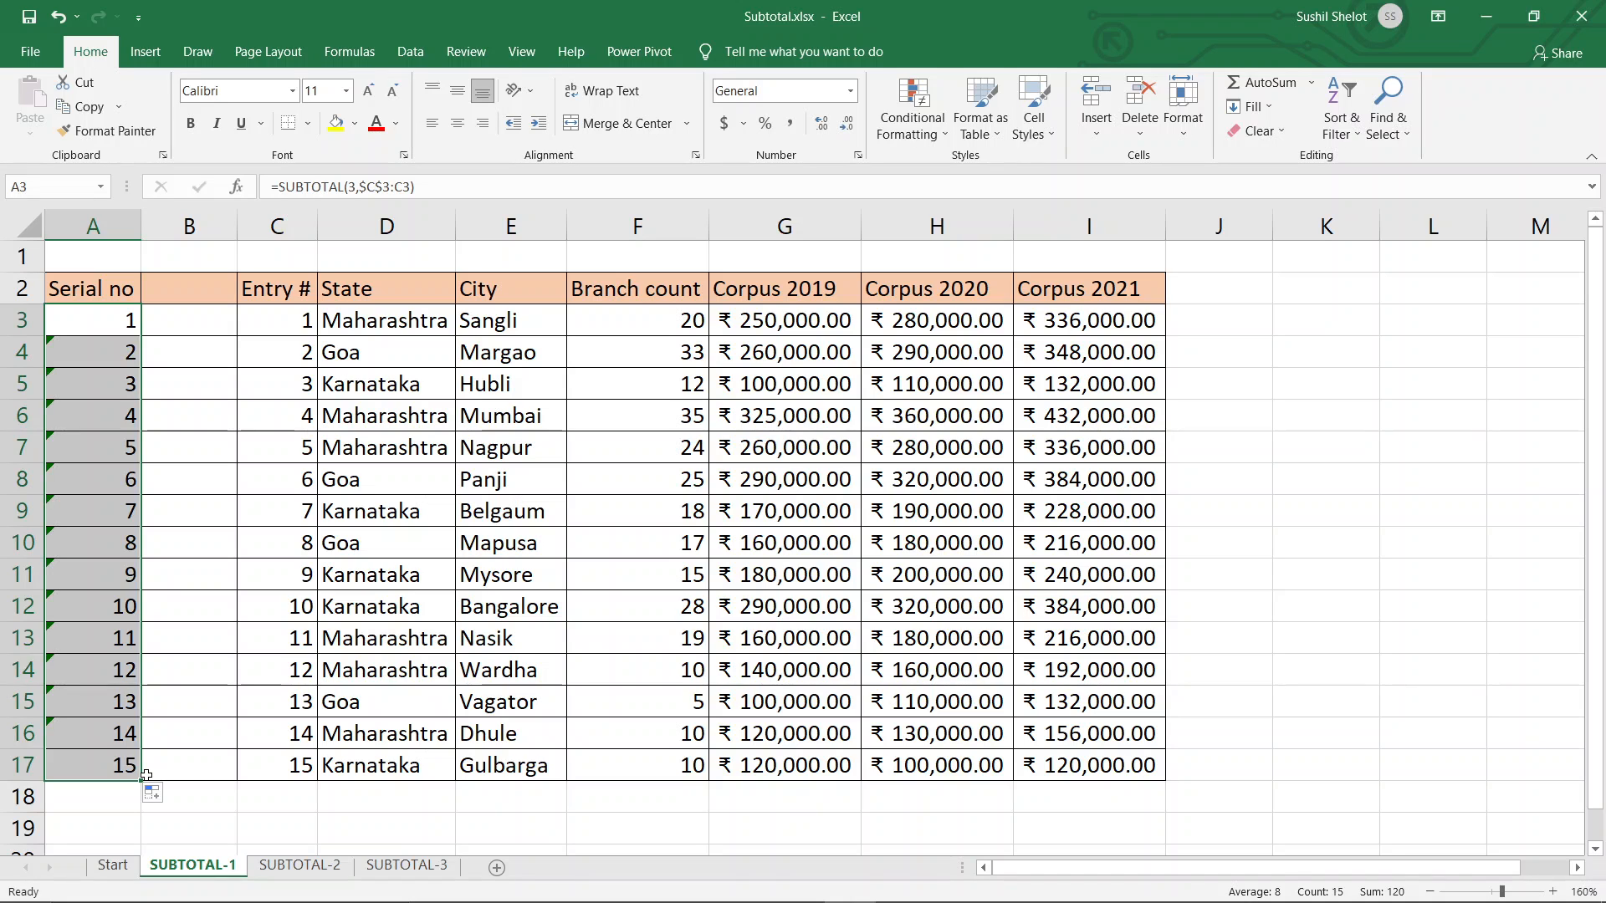
Step: Examine the serial number formulas in A3 through A8 to see how their ranges expand row by row
click(109, 352)
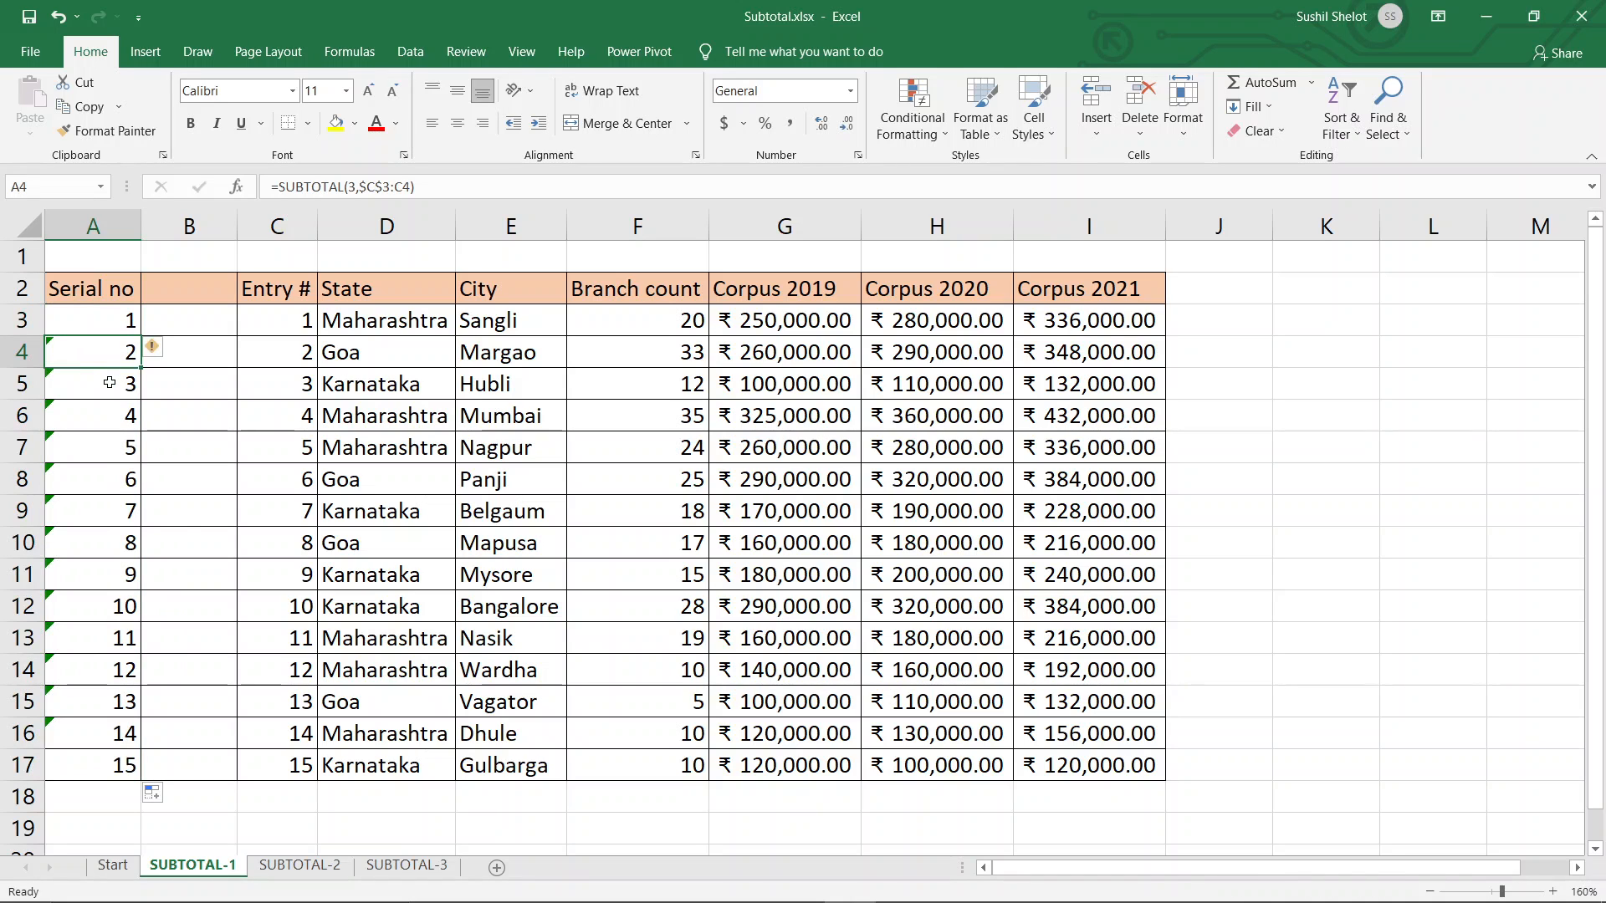
click(108, 383)
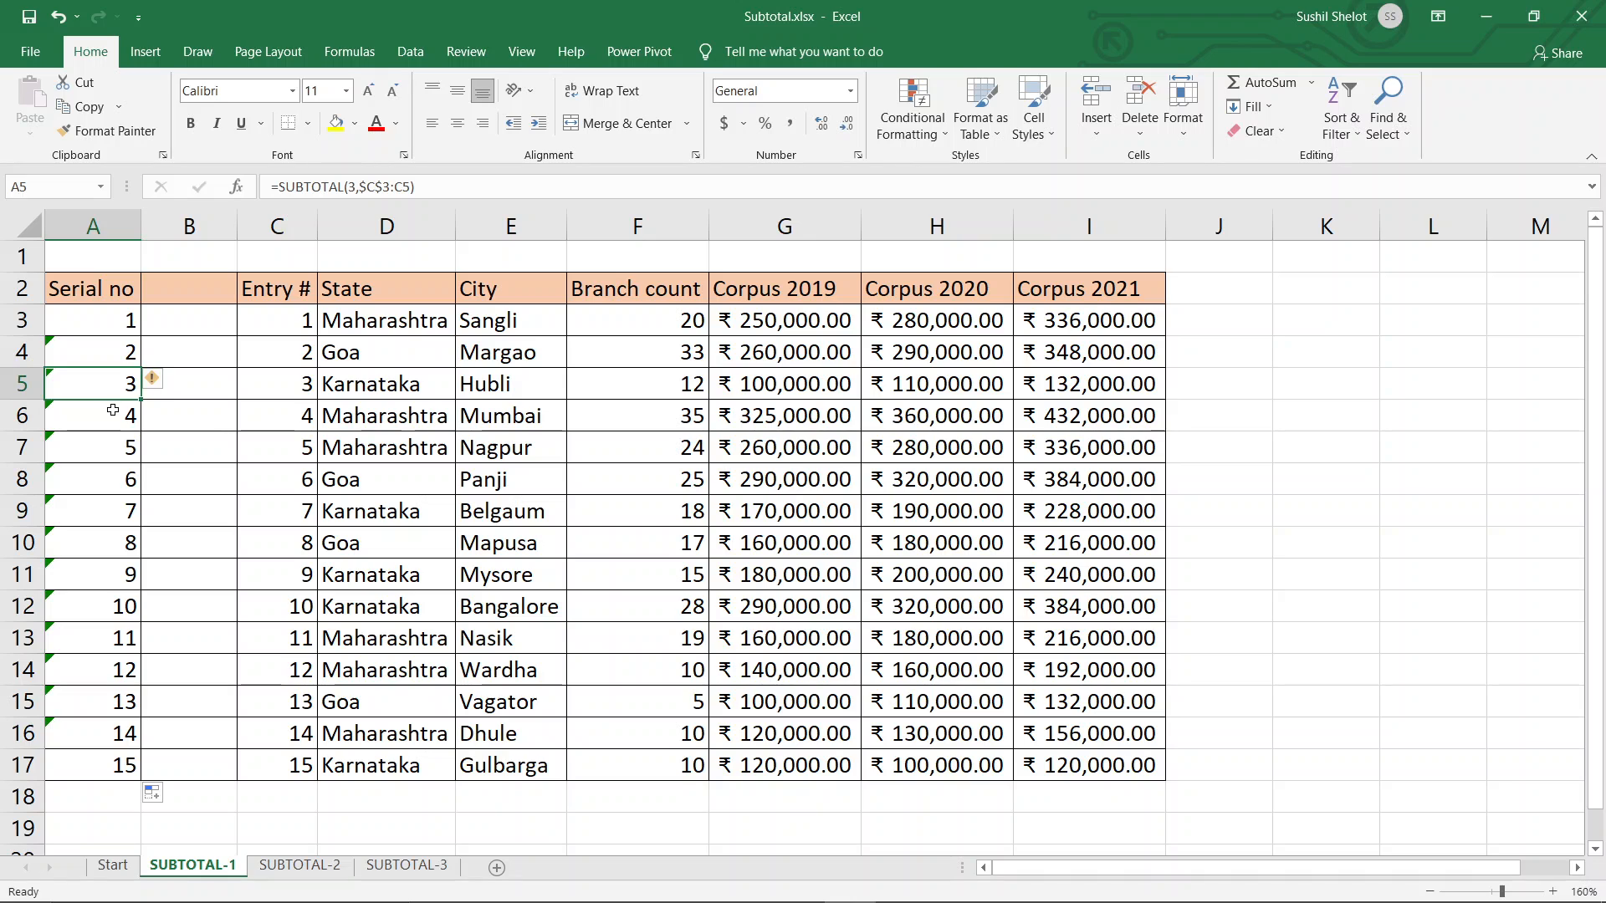
click(113, 410)
click(101, 448)
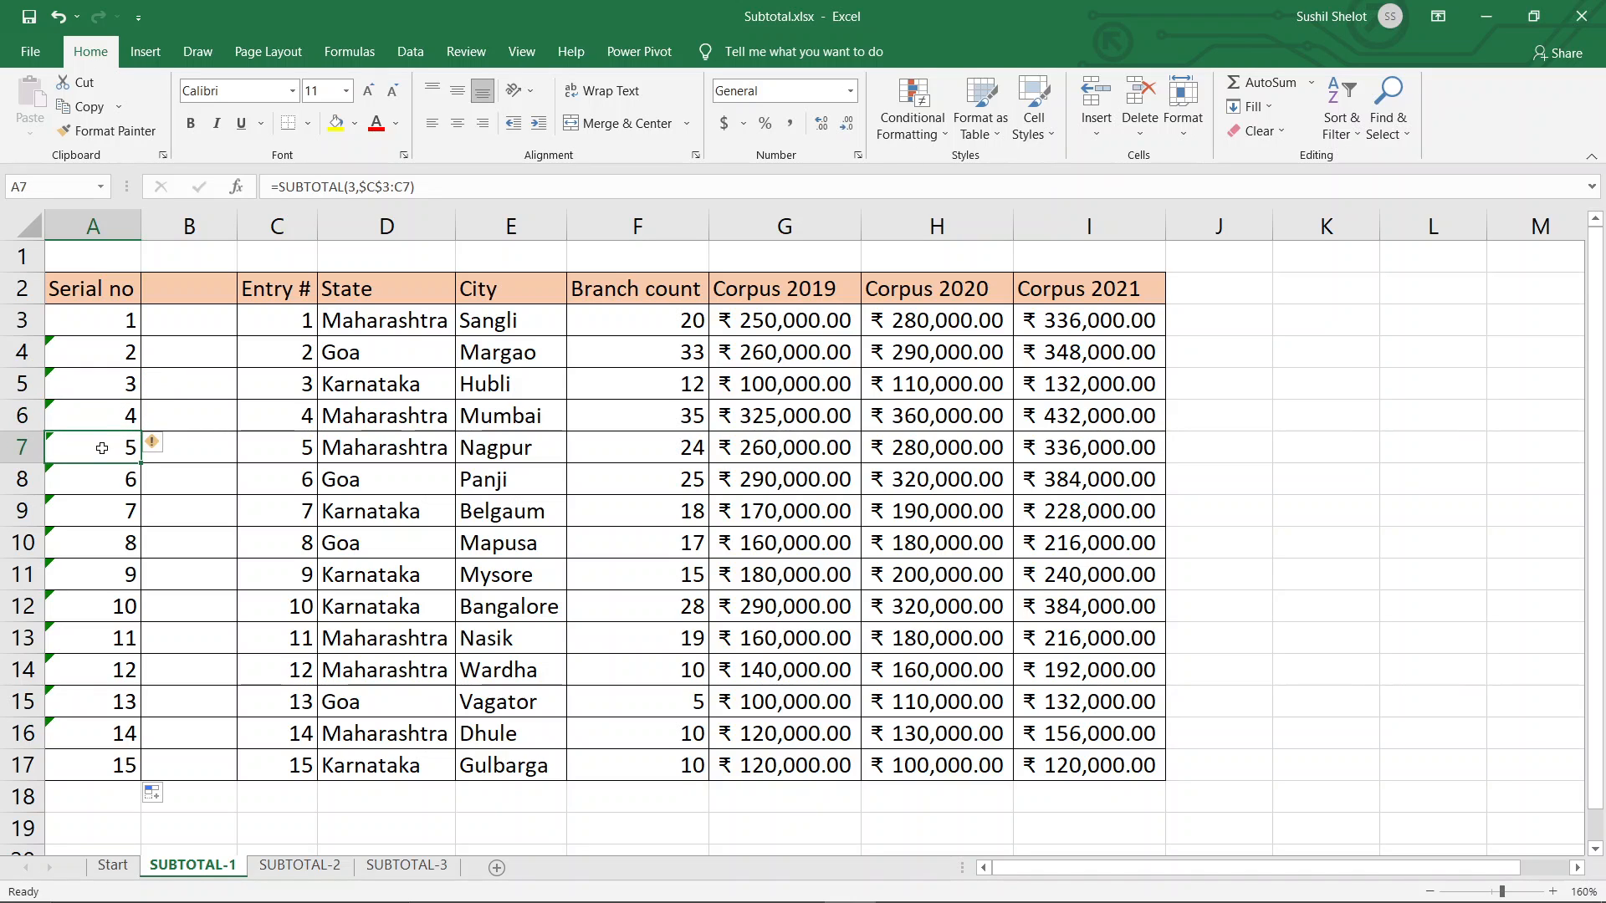
click(101, 473)
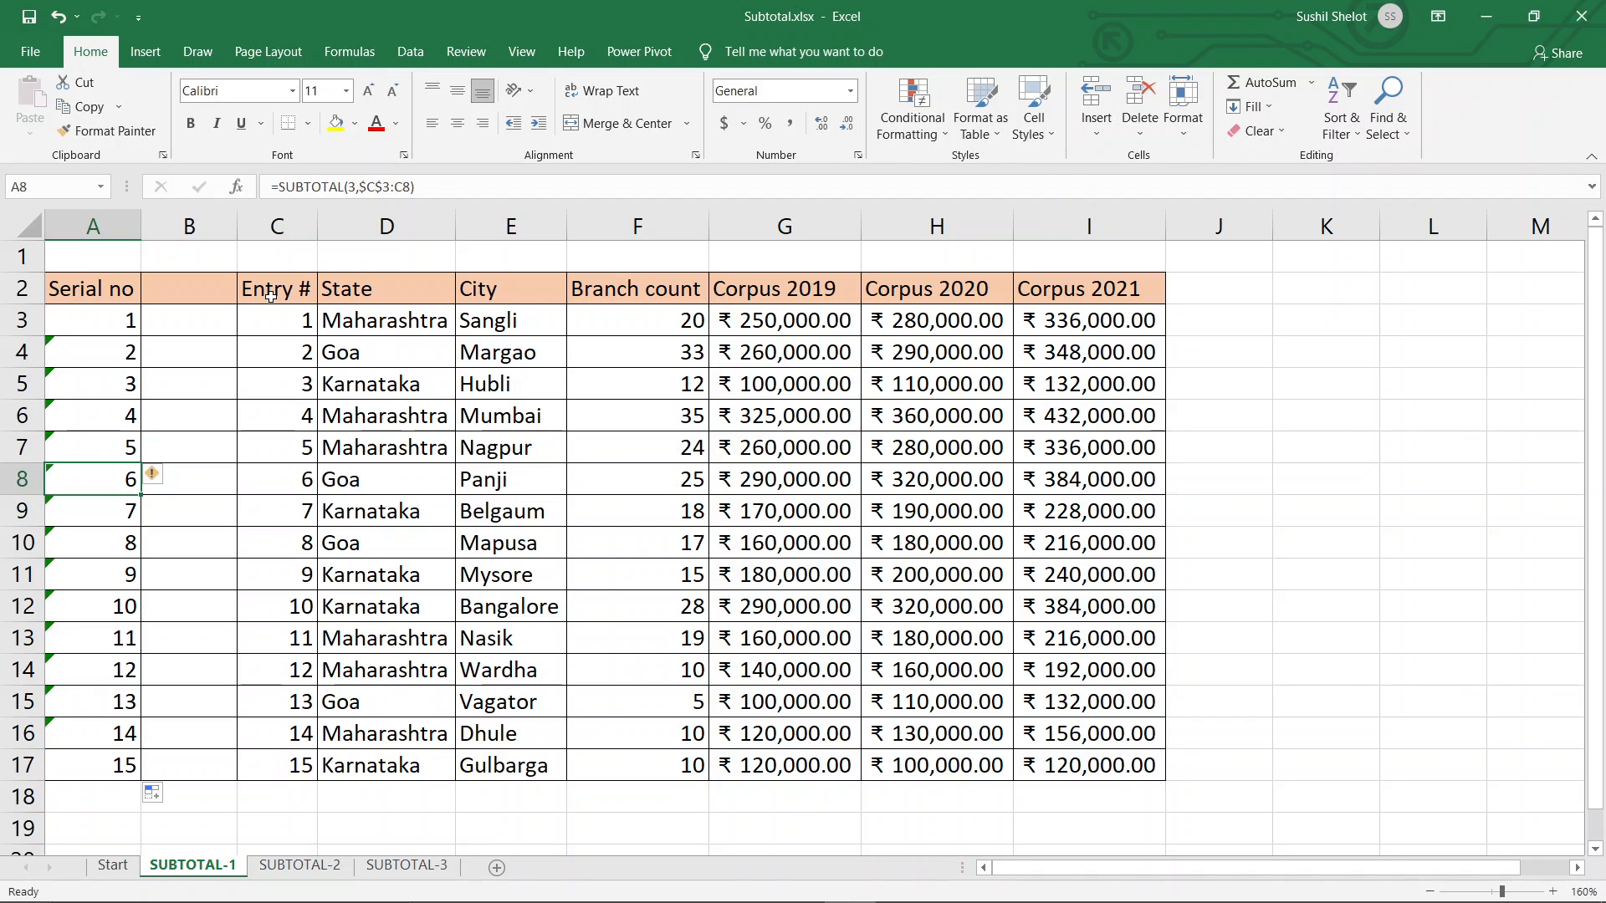
click(109, 318)
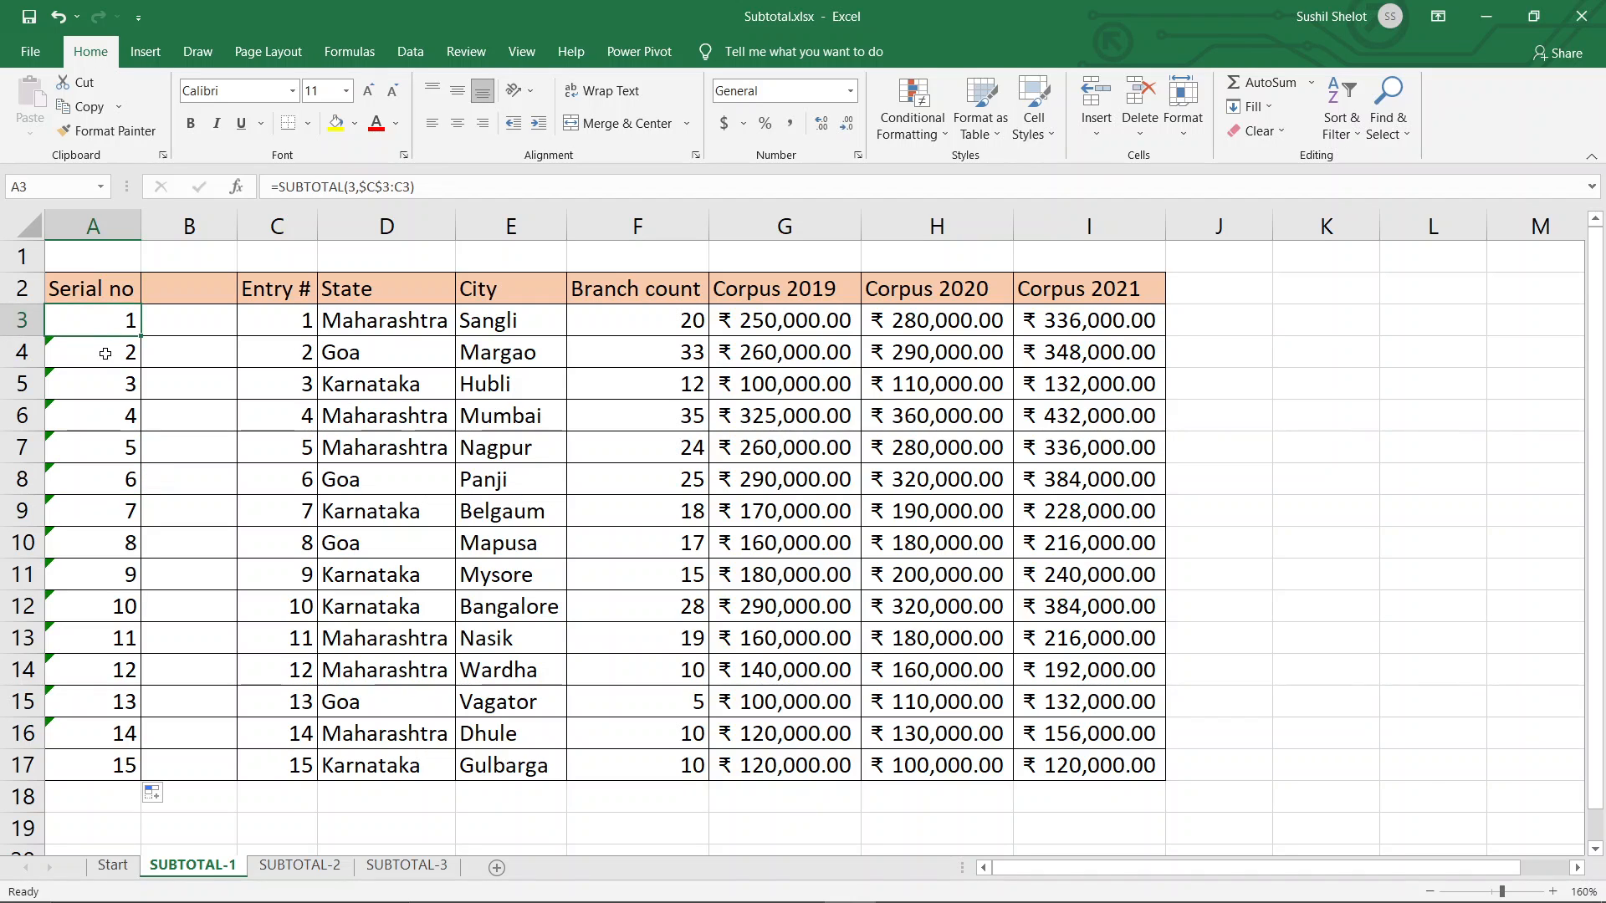
click(106, 355)
click(101, 380)
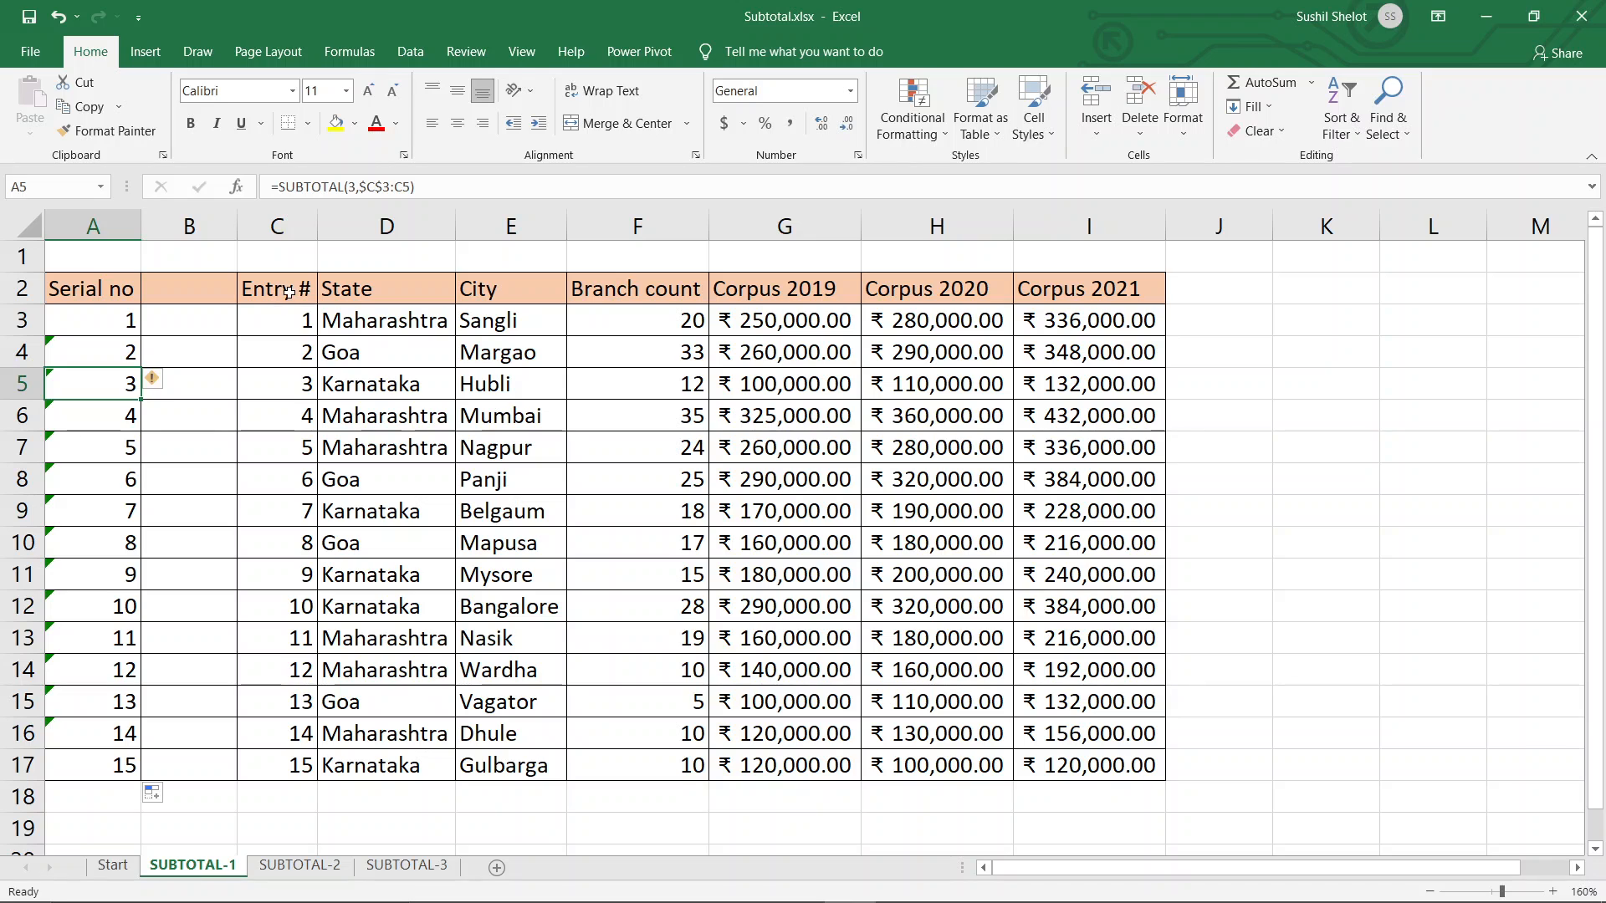
Step: Add filters to the table headers in C2:I2, from Entry # to Corpus 2021
drag(289, 292, 1097, 308)
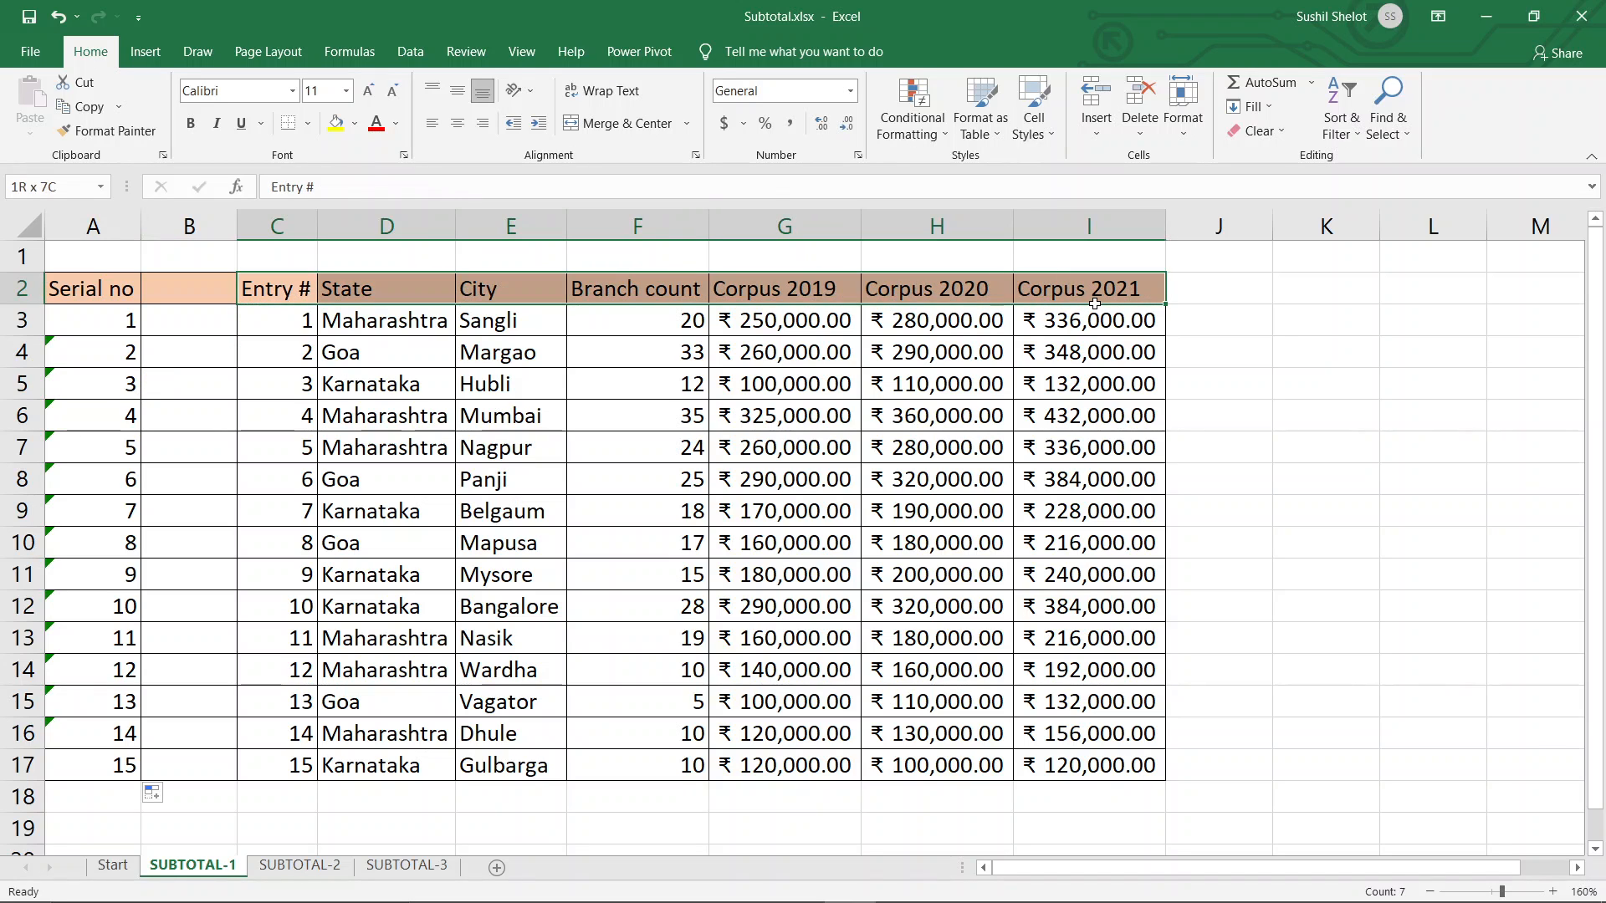
click(1341, 105)
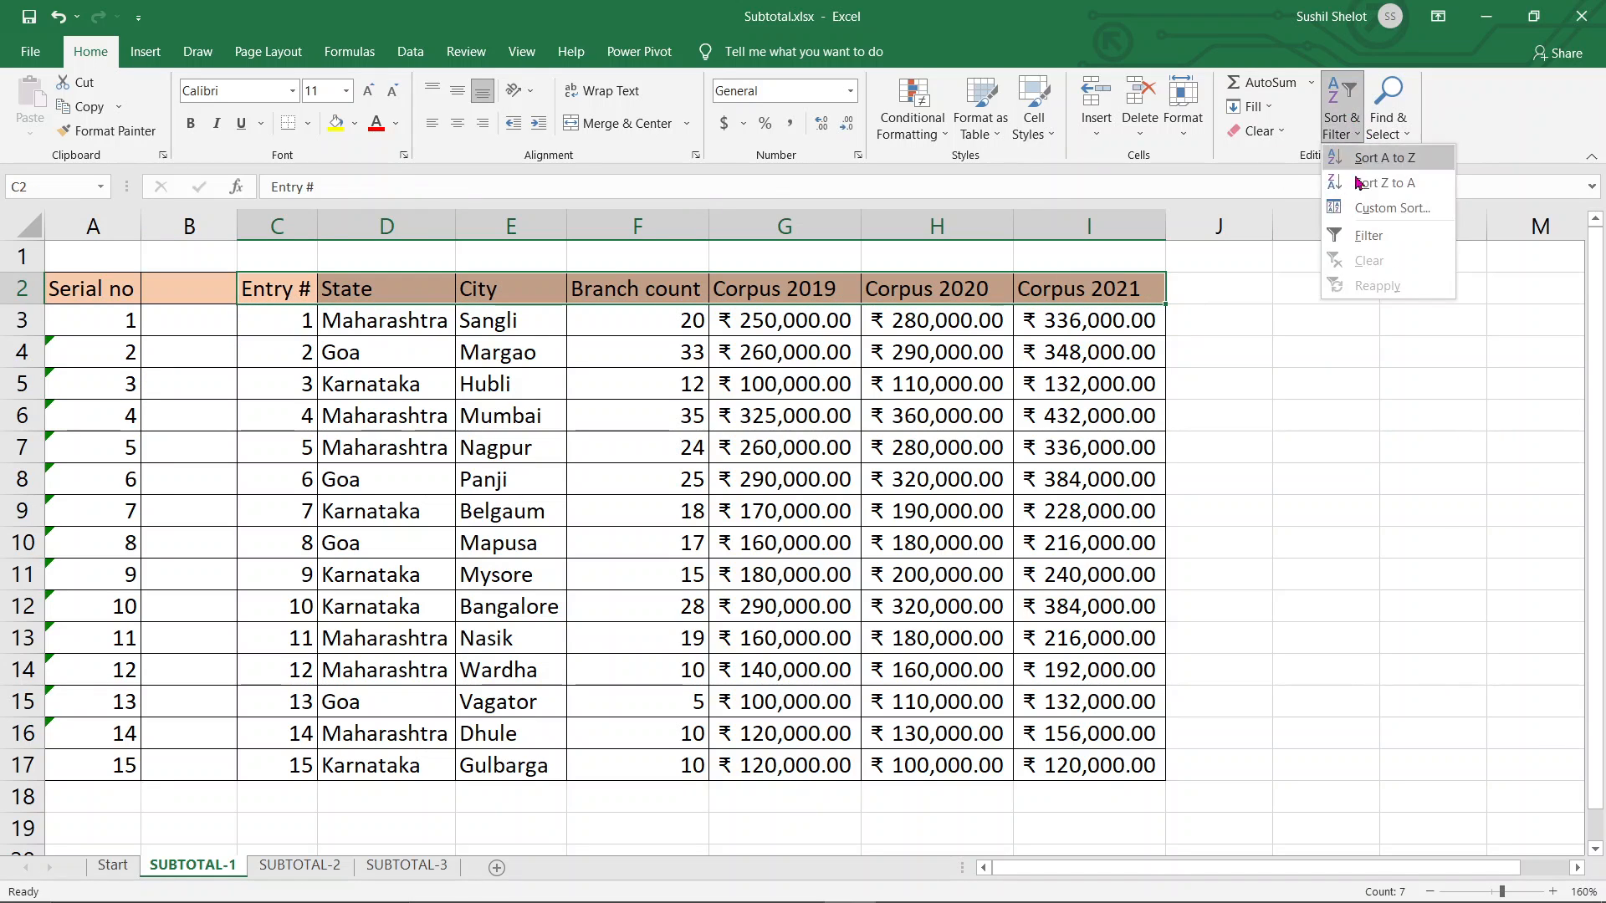
click(1373, 238)
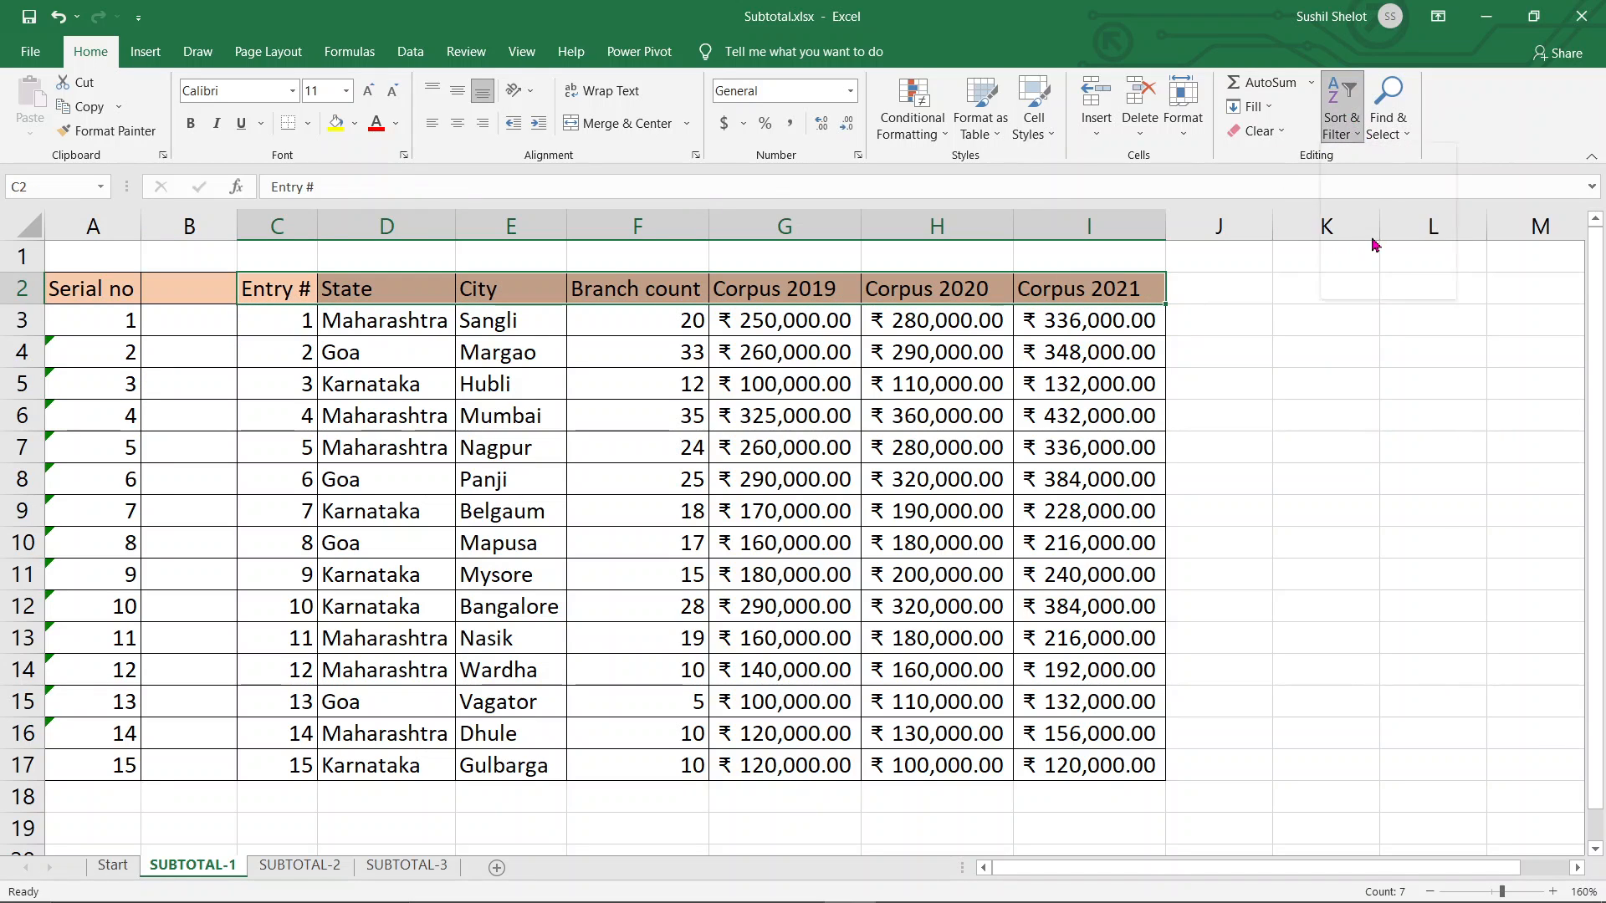
click(1361, 644)
Step: Sort the table by State from A to Z and compare the Entry # values with the serial numbers
click(446, 294)
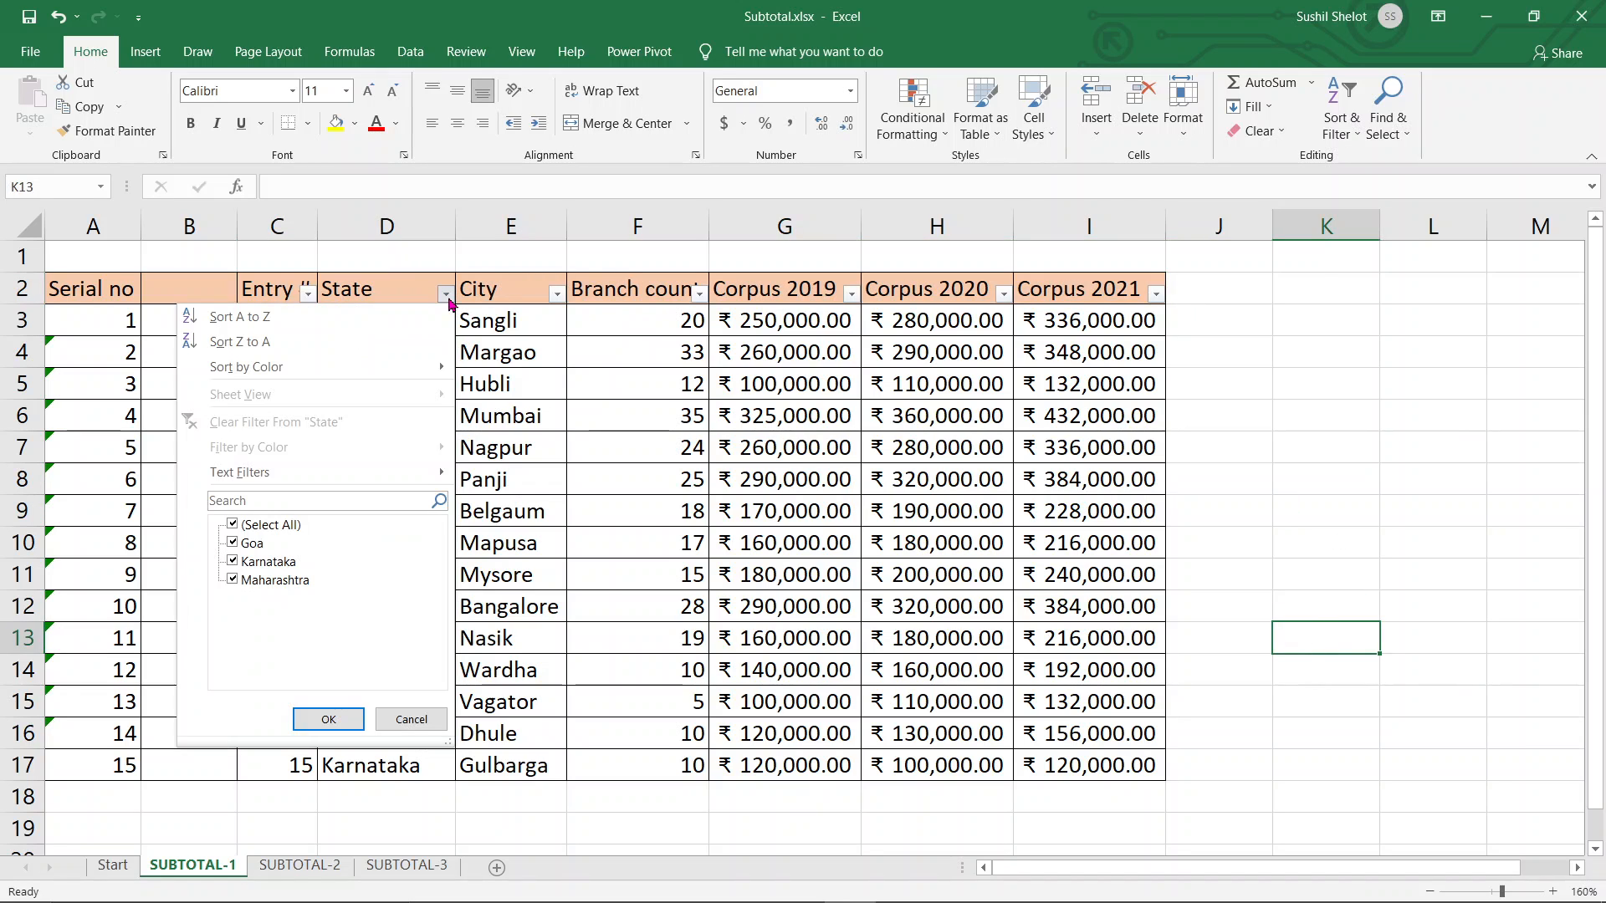
click(242, 318)
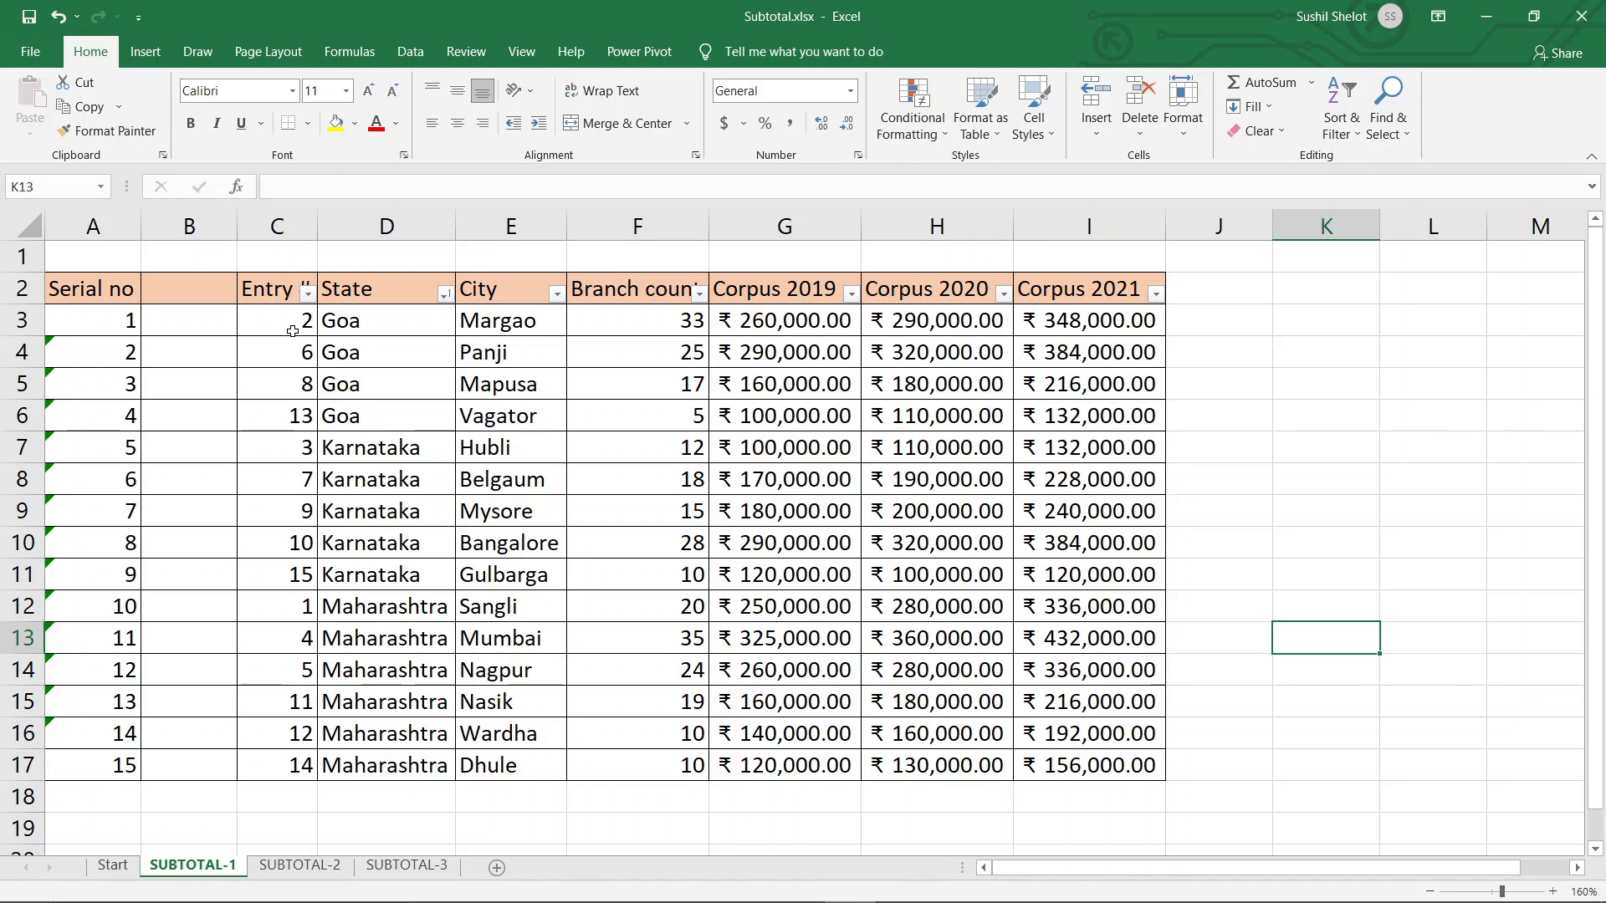
drag(294, 328, 297, 411)
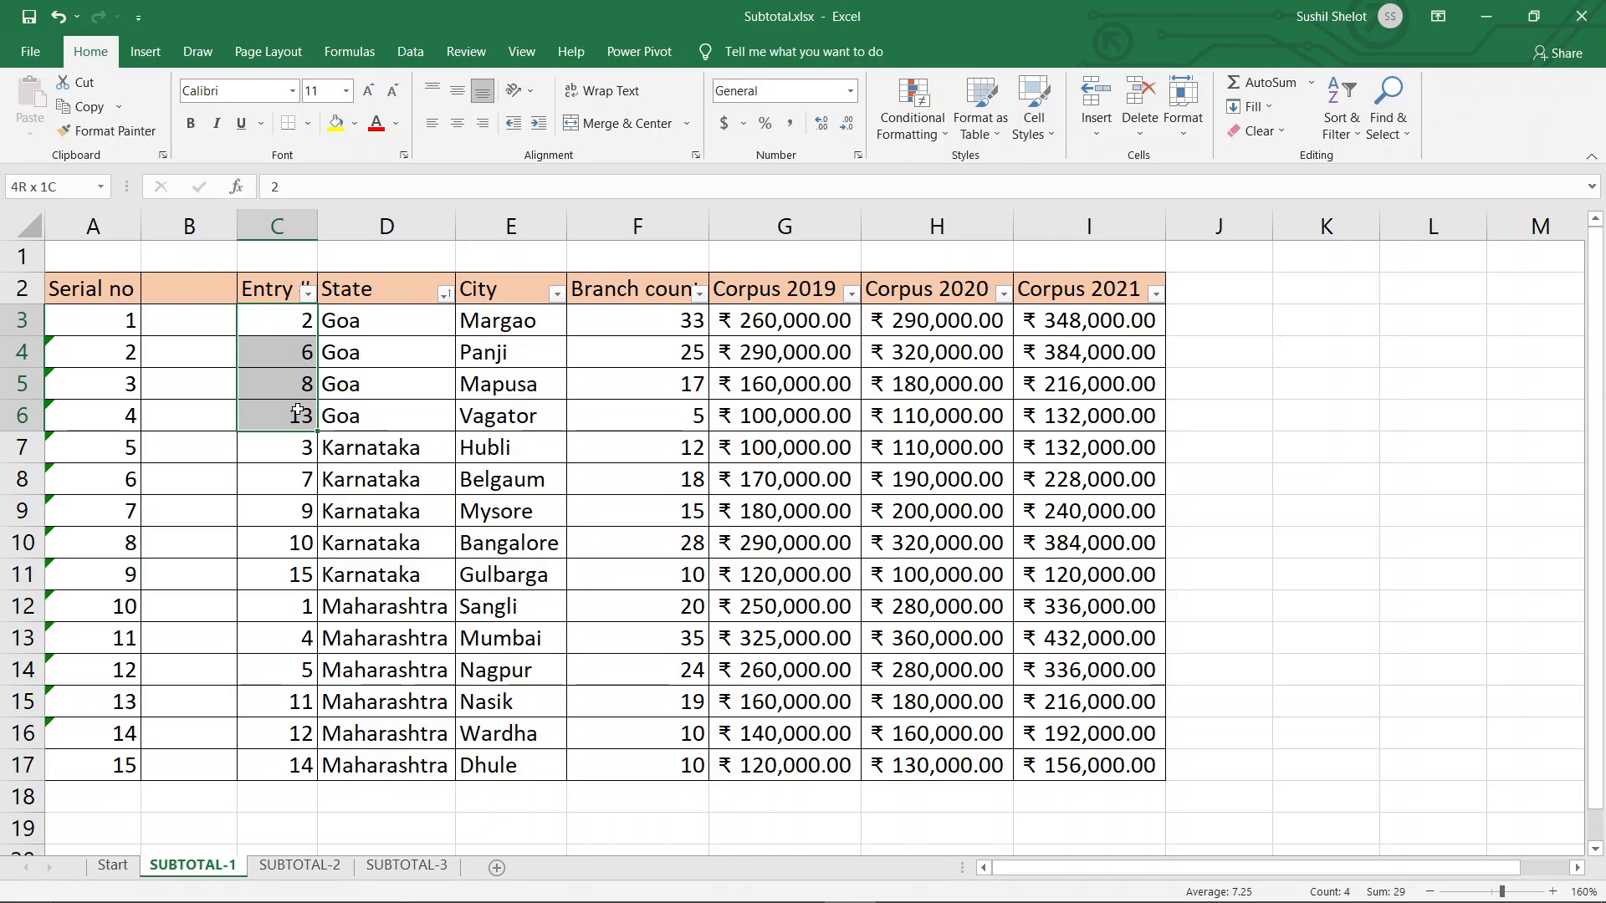
drag(109, 334, 93, 757)
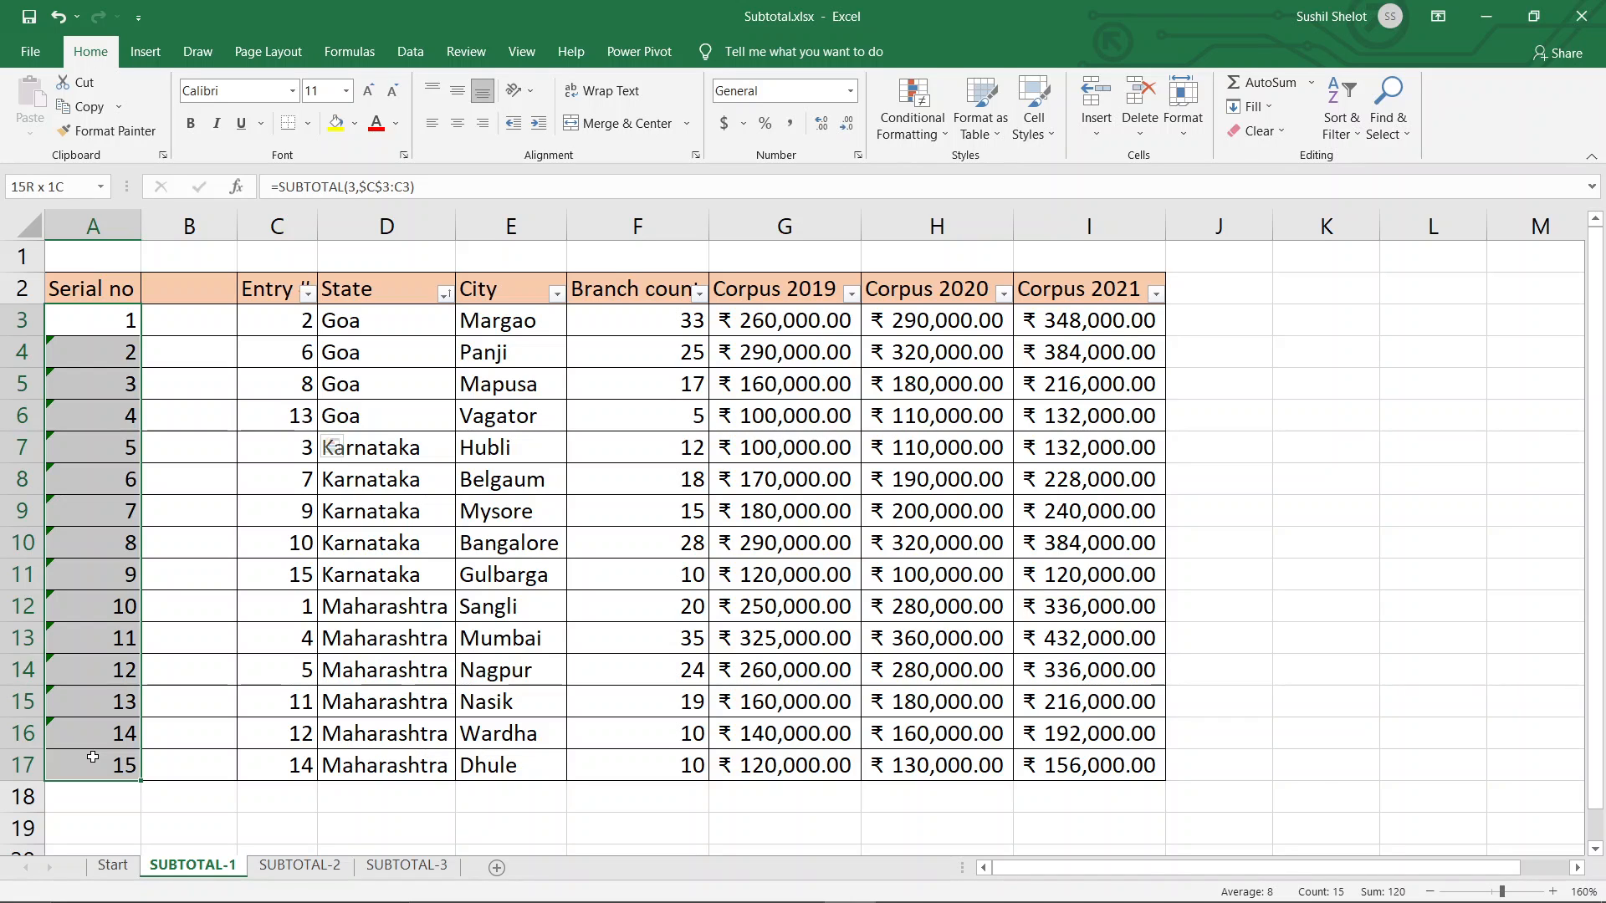
Step: Start a Subtotal on the sorted table, grouping at each change in State and using the Average function
click(402, 328)
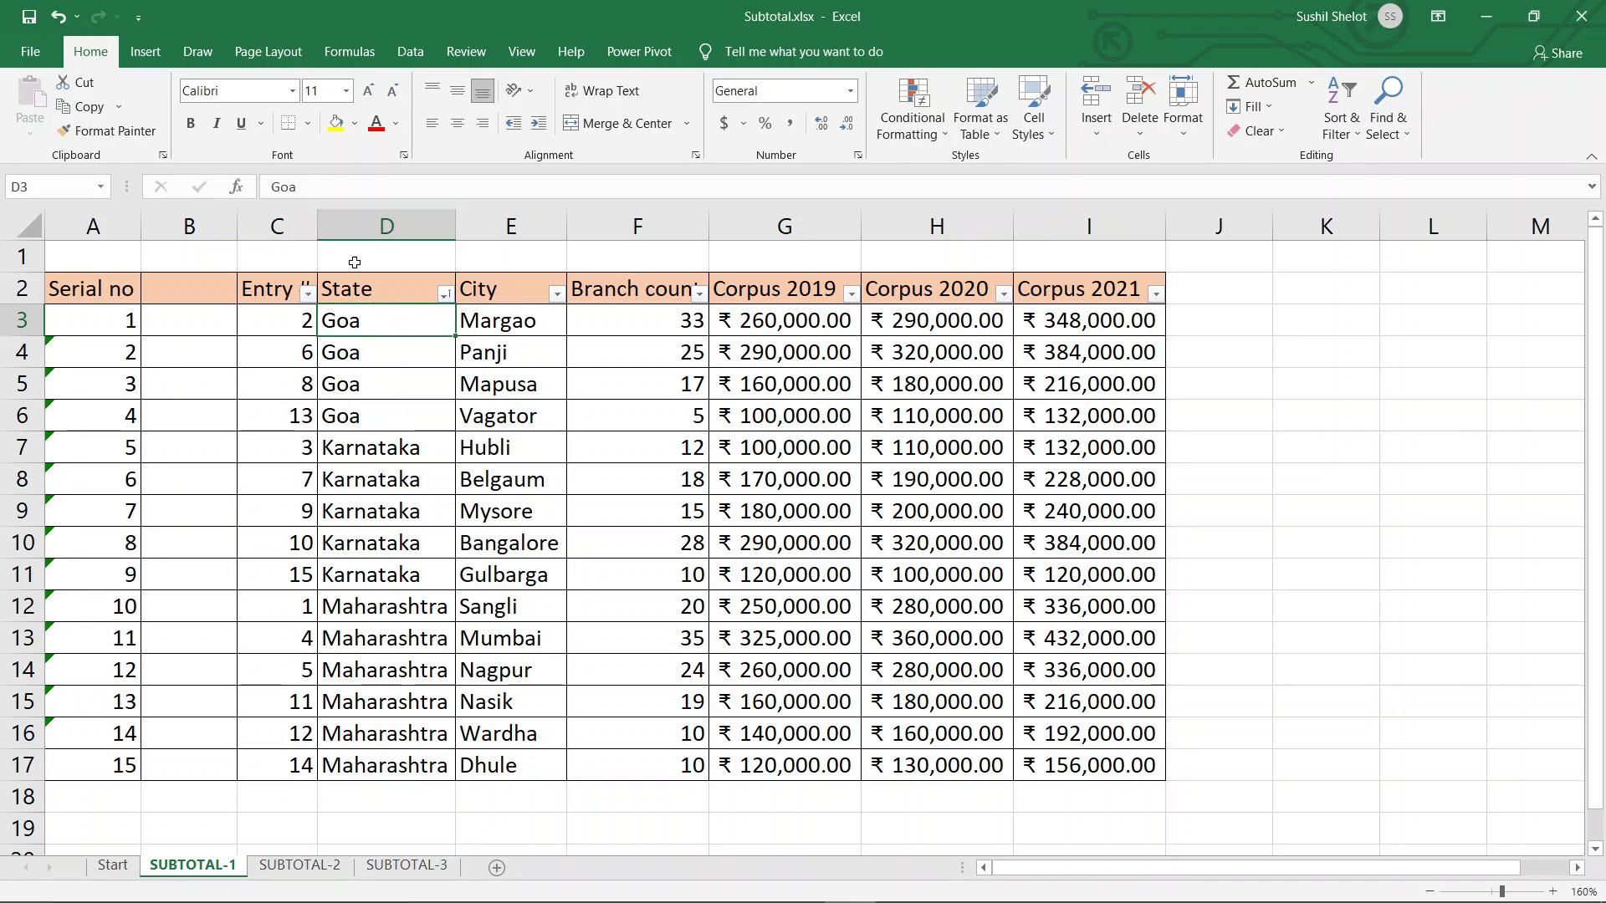
click(409, 52)
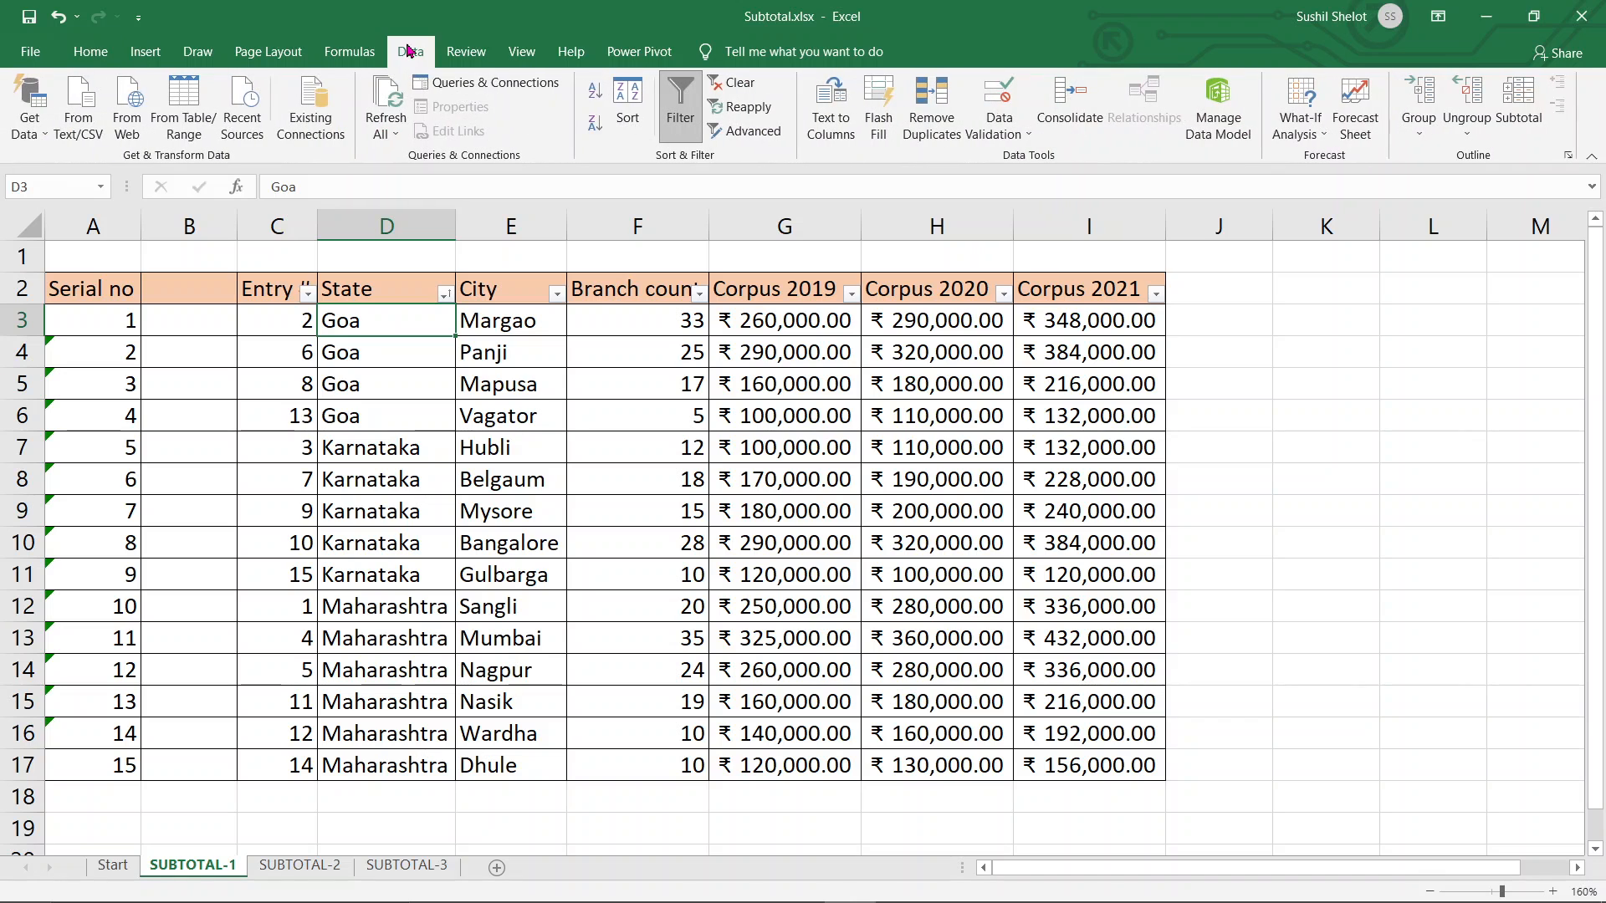
click(1517, 124)
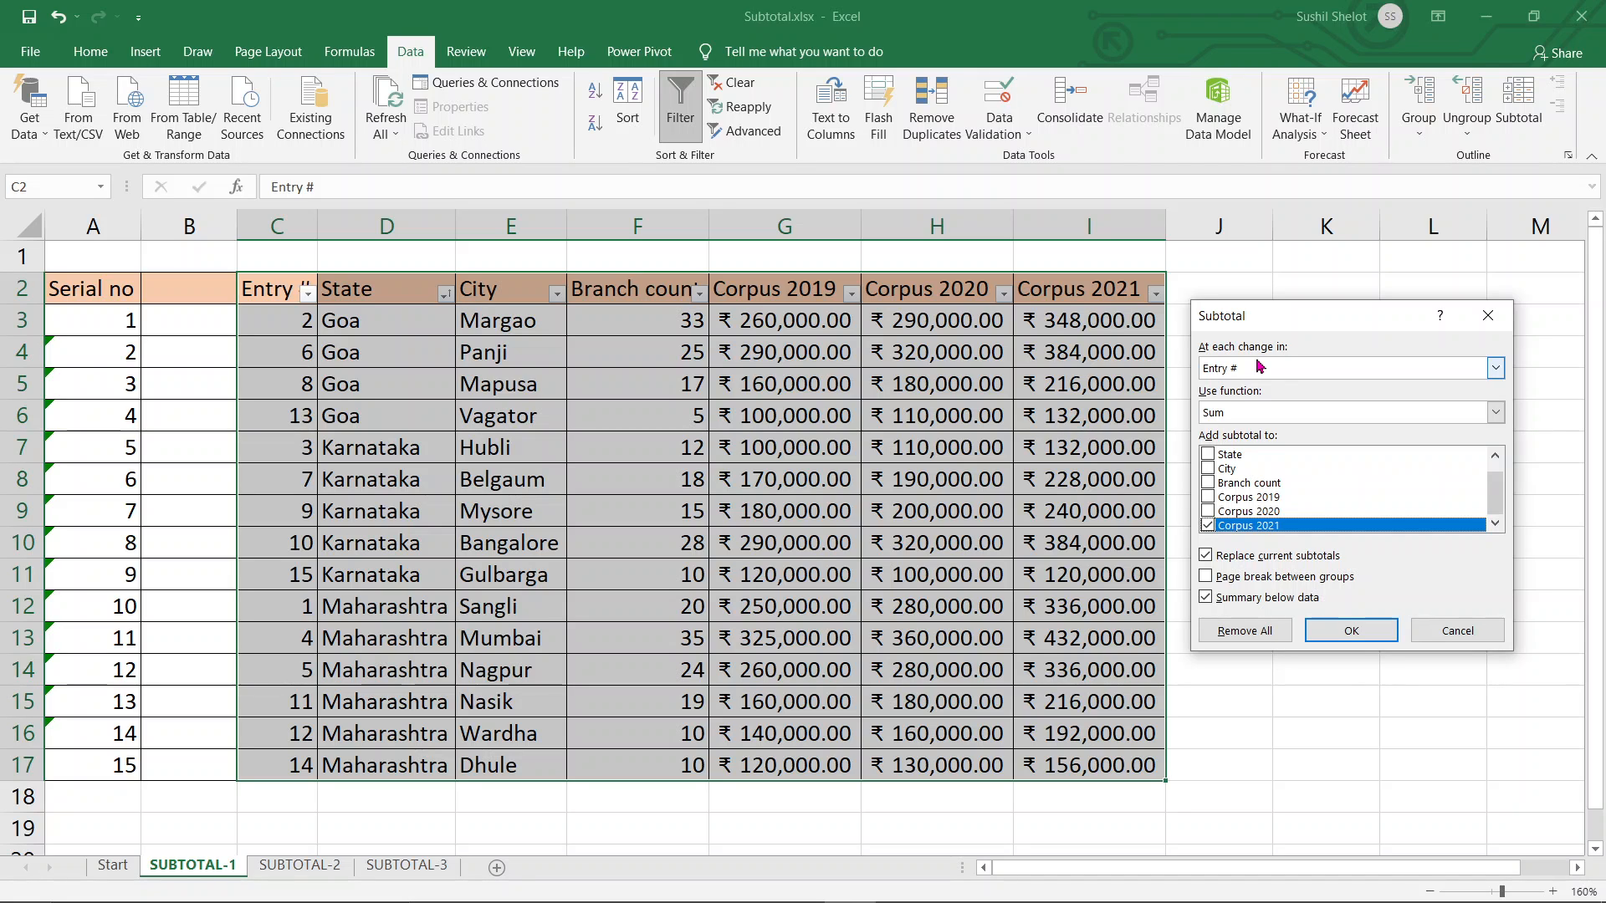
click(1494, 368)
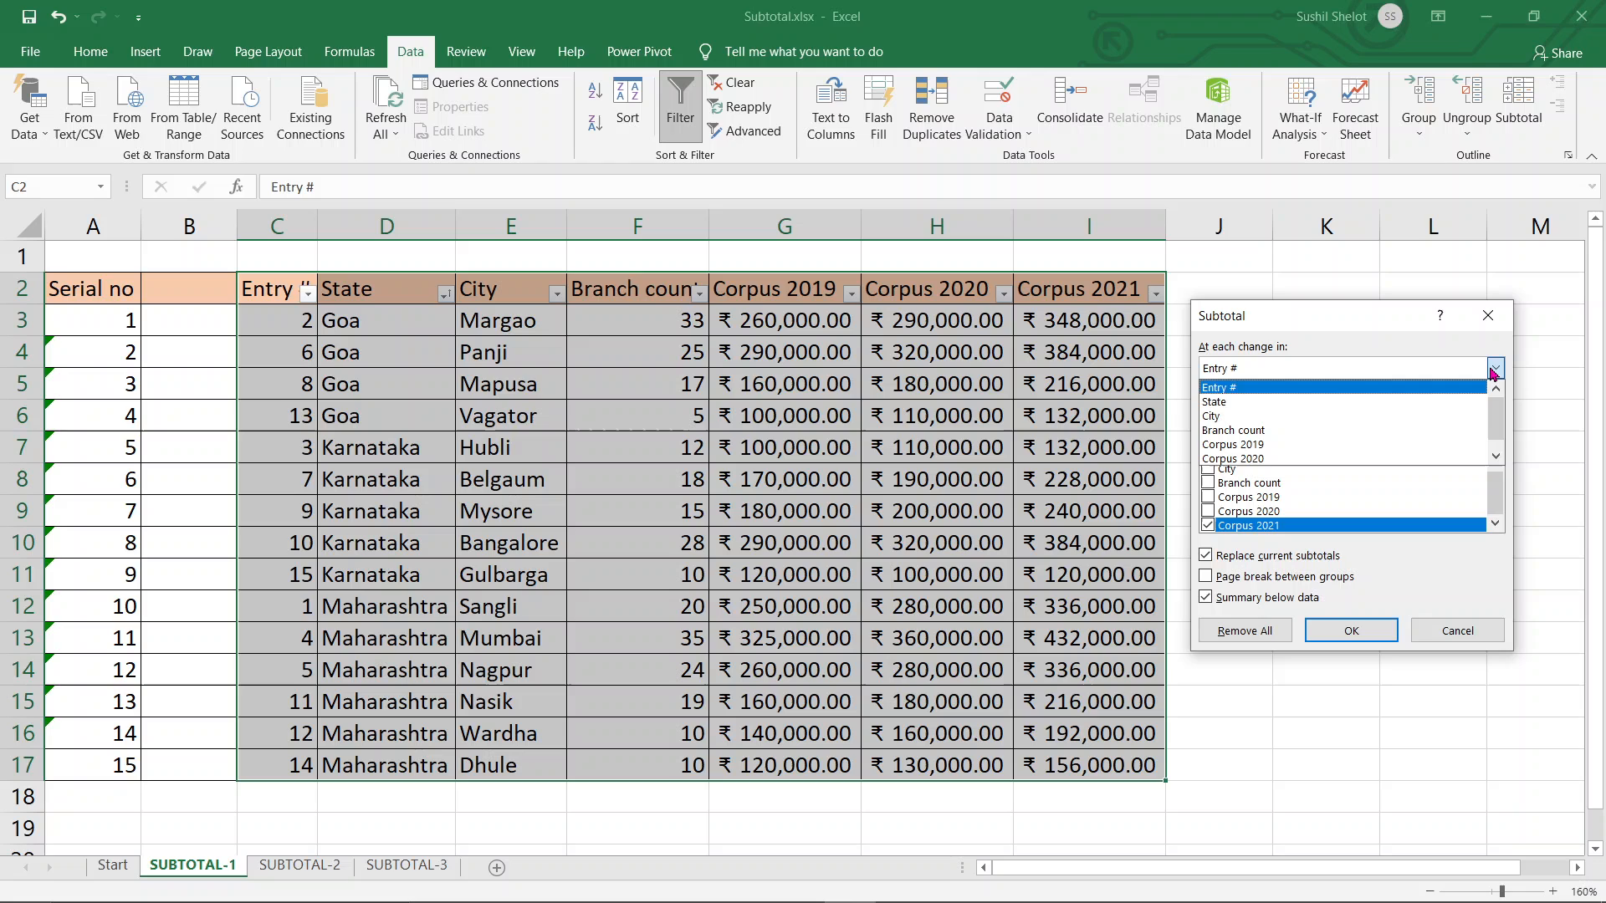
click(1290, 402)
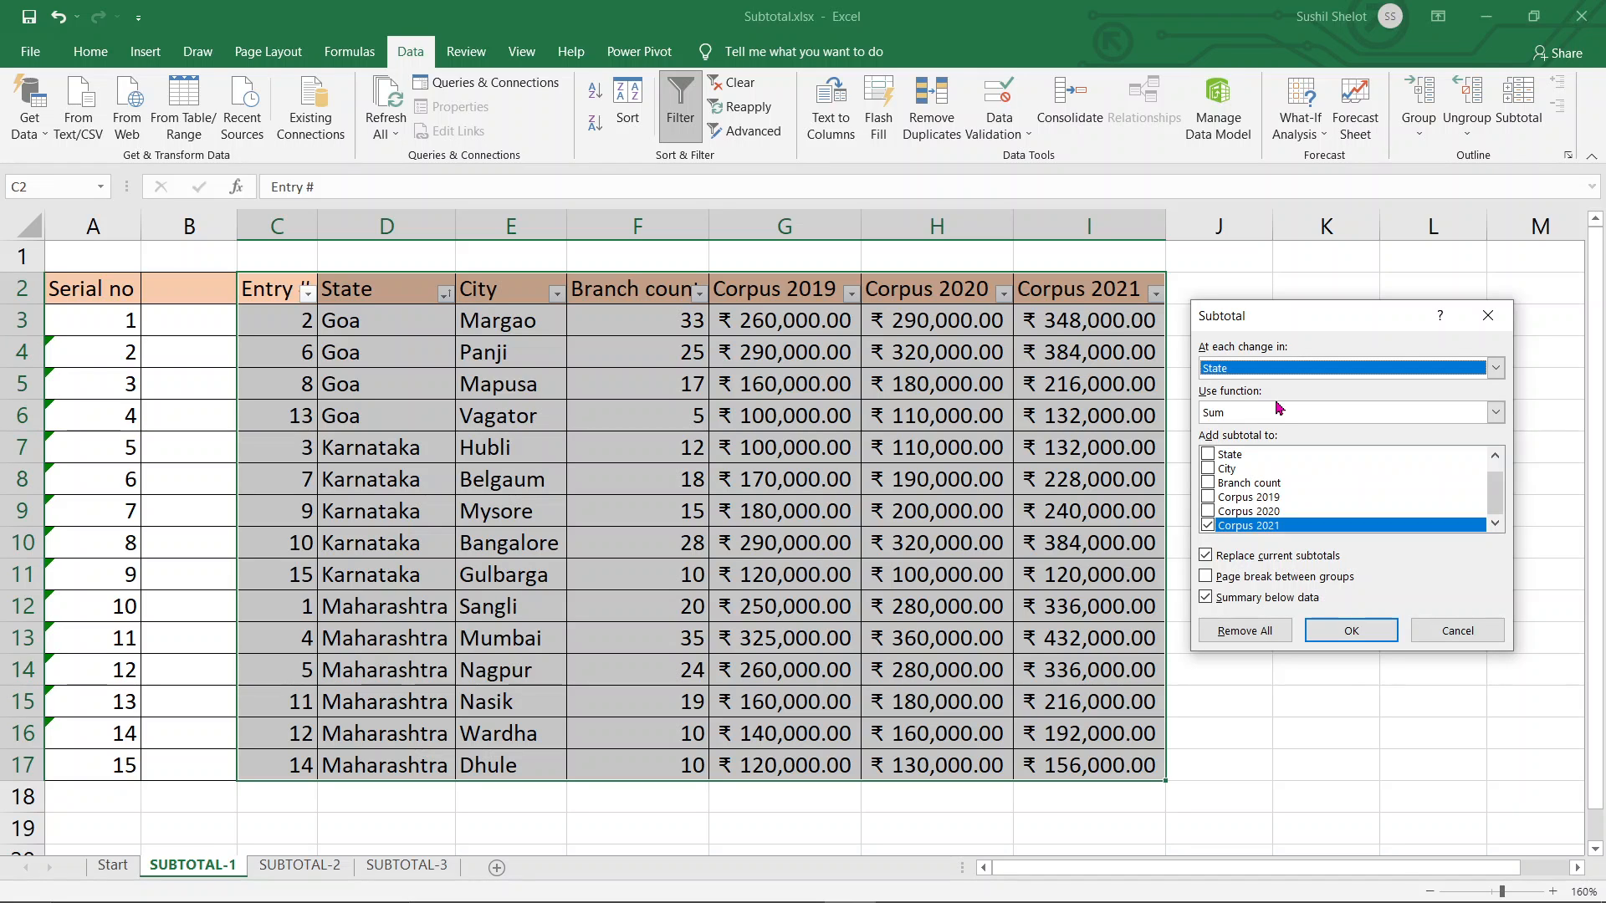
click(1275, 407)
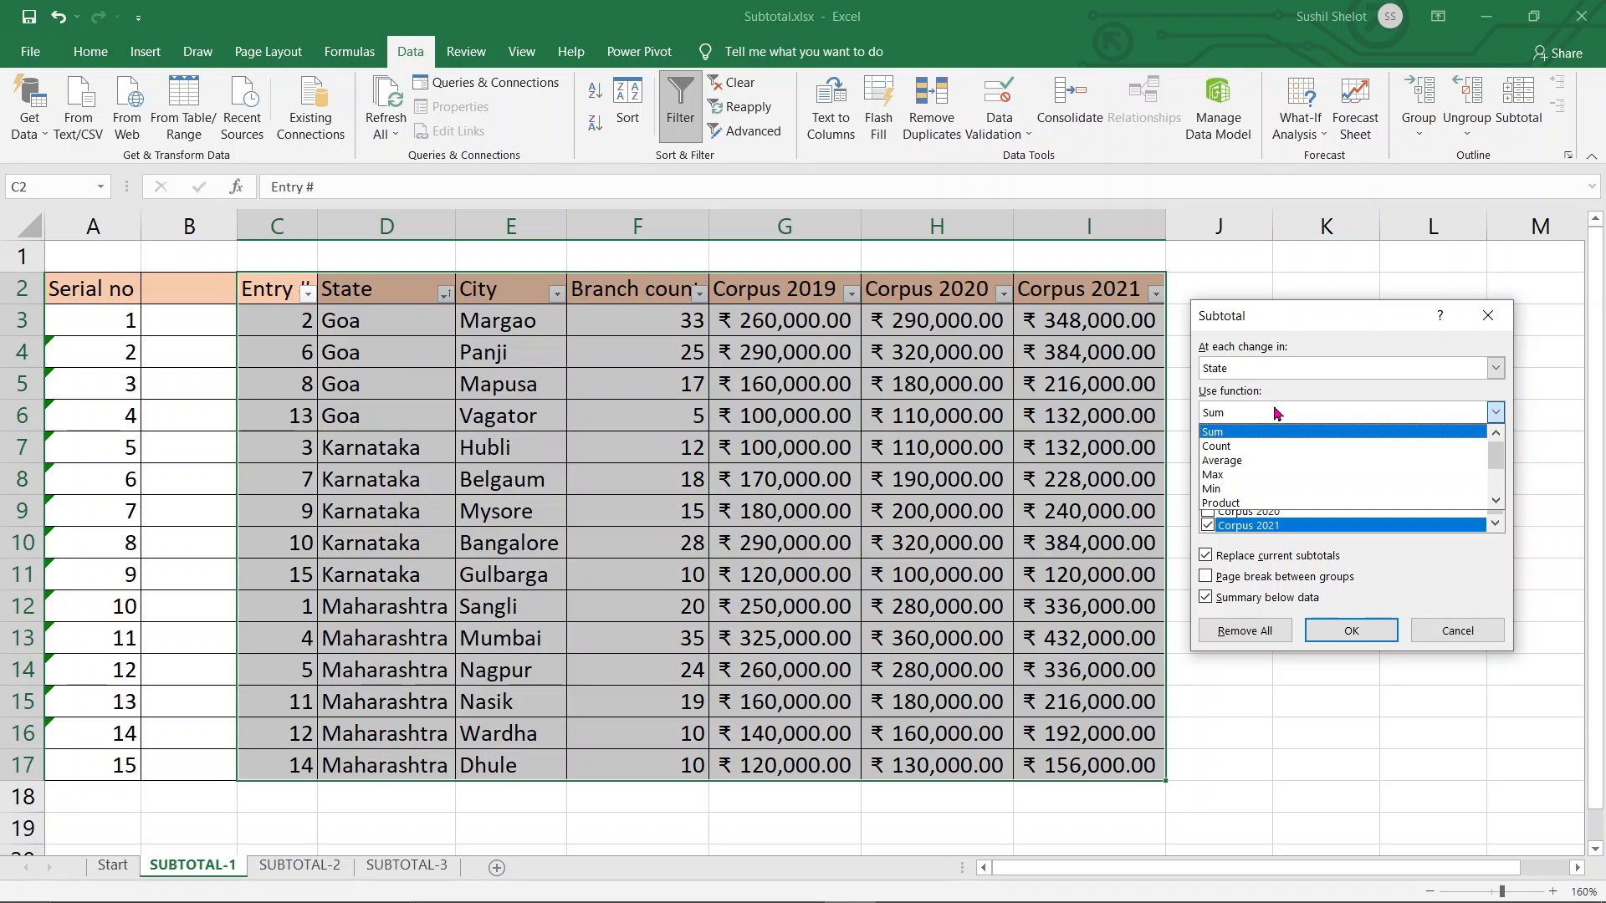
click(1237, 461)
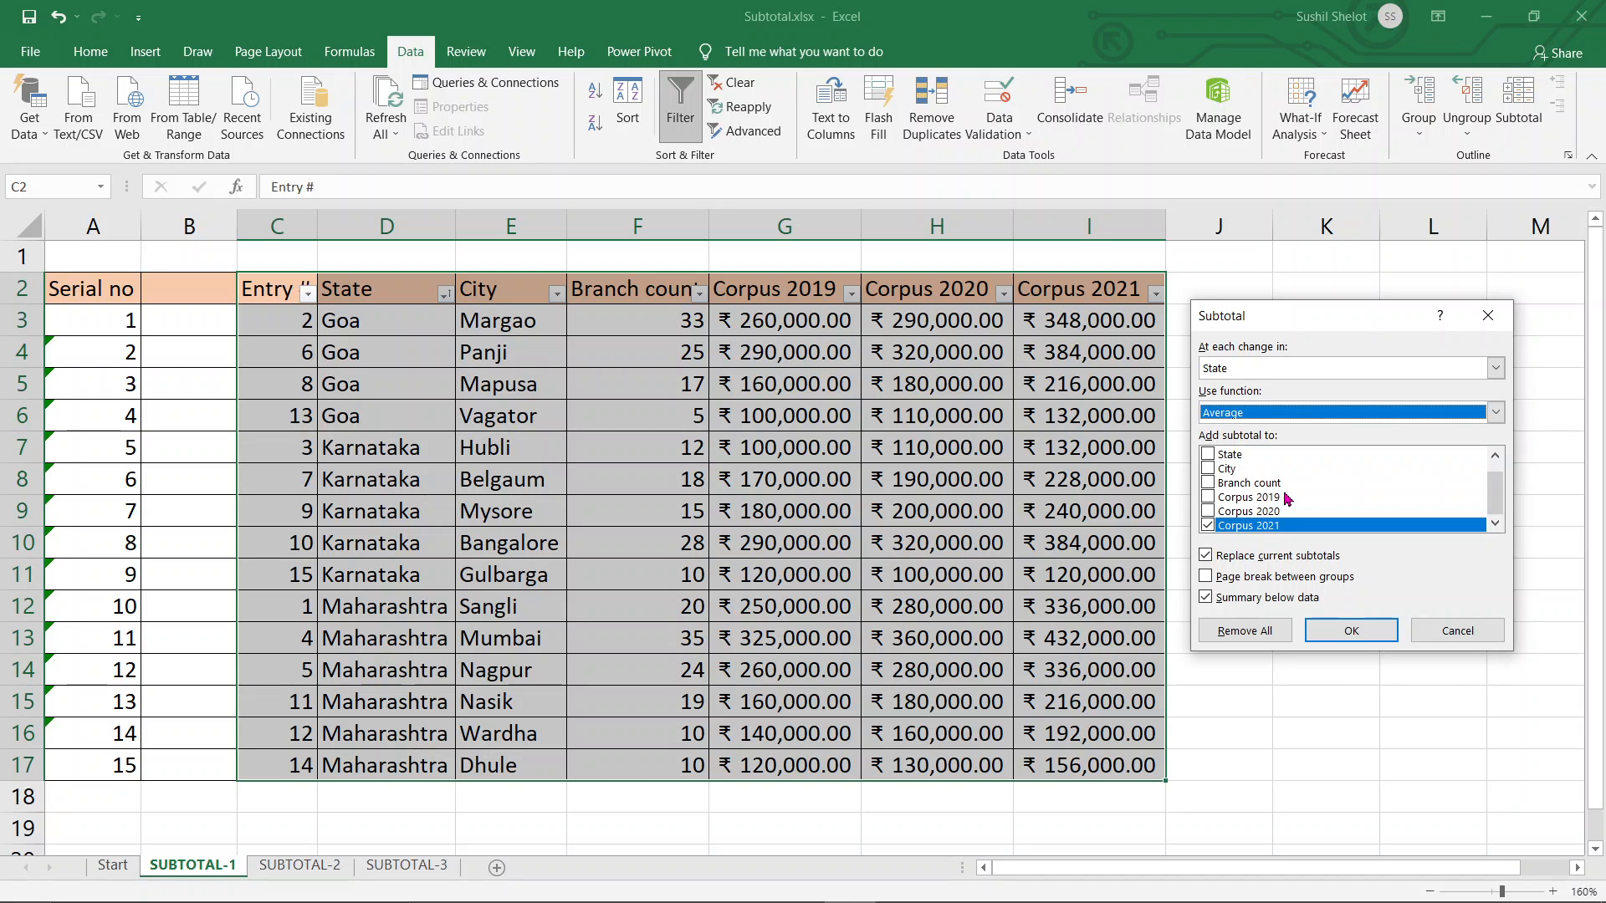
Step: Include Branch count, Corpus 2019 and Corpus 2020 alongside Corpus 2021 in the subtotals and apply them
click(1207, 483)
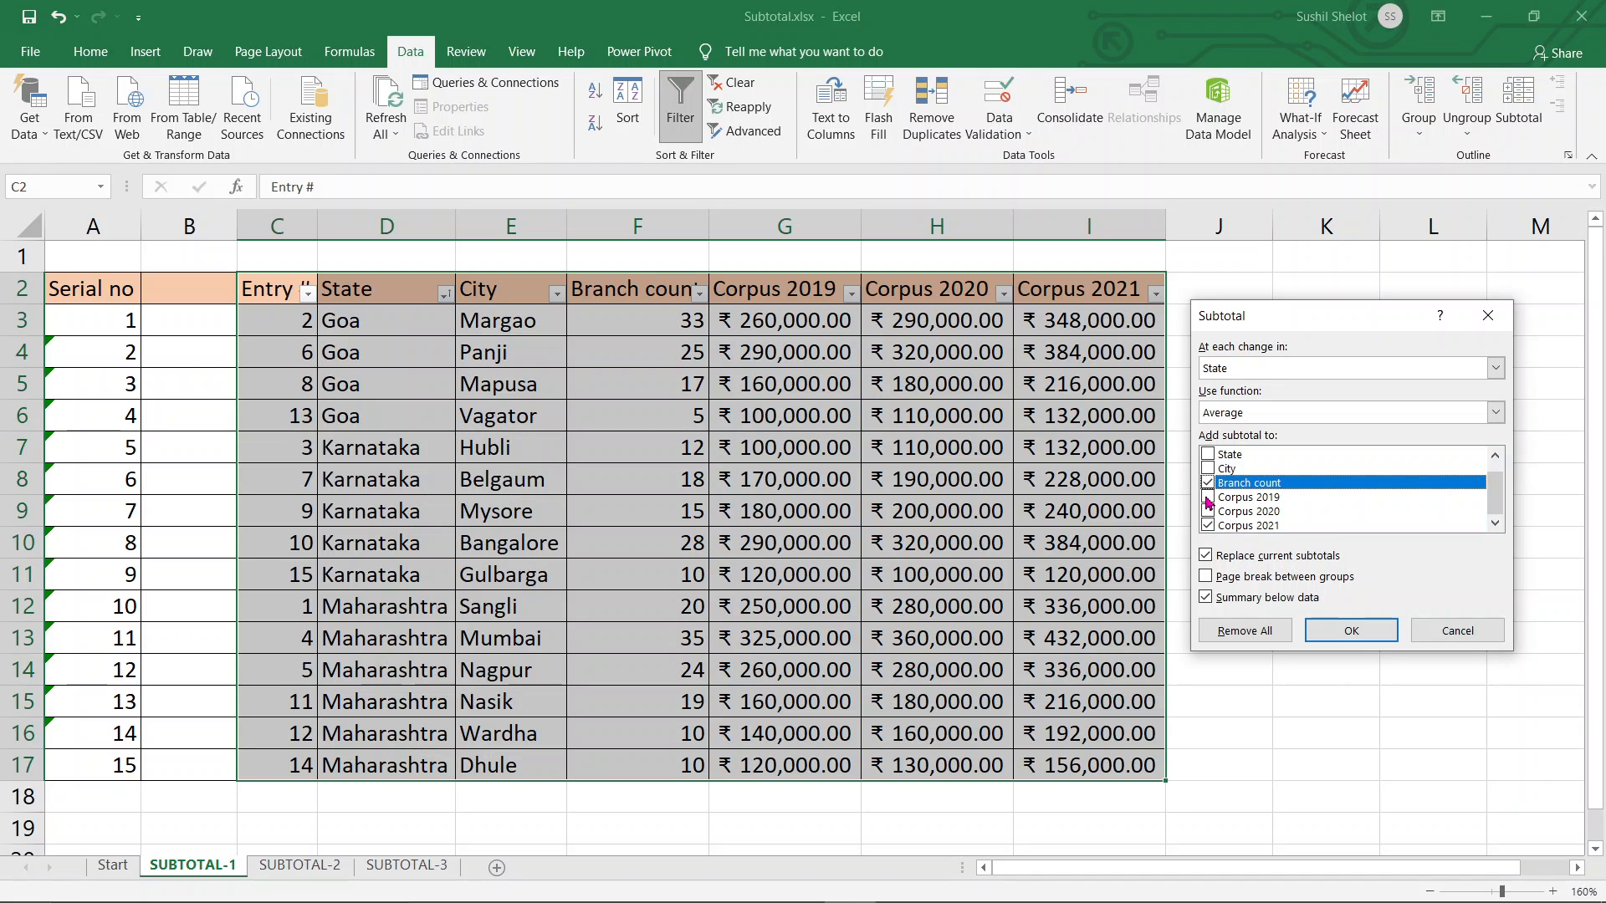
click(1208, 497)
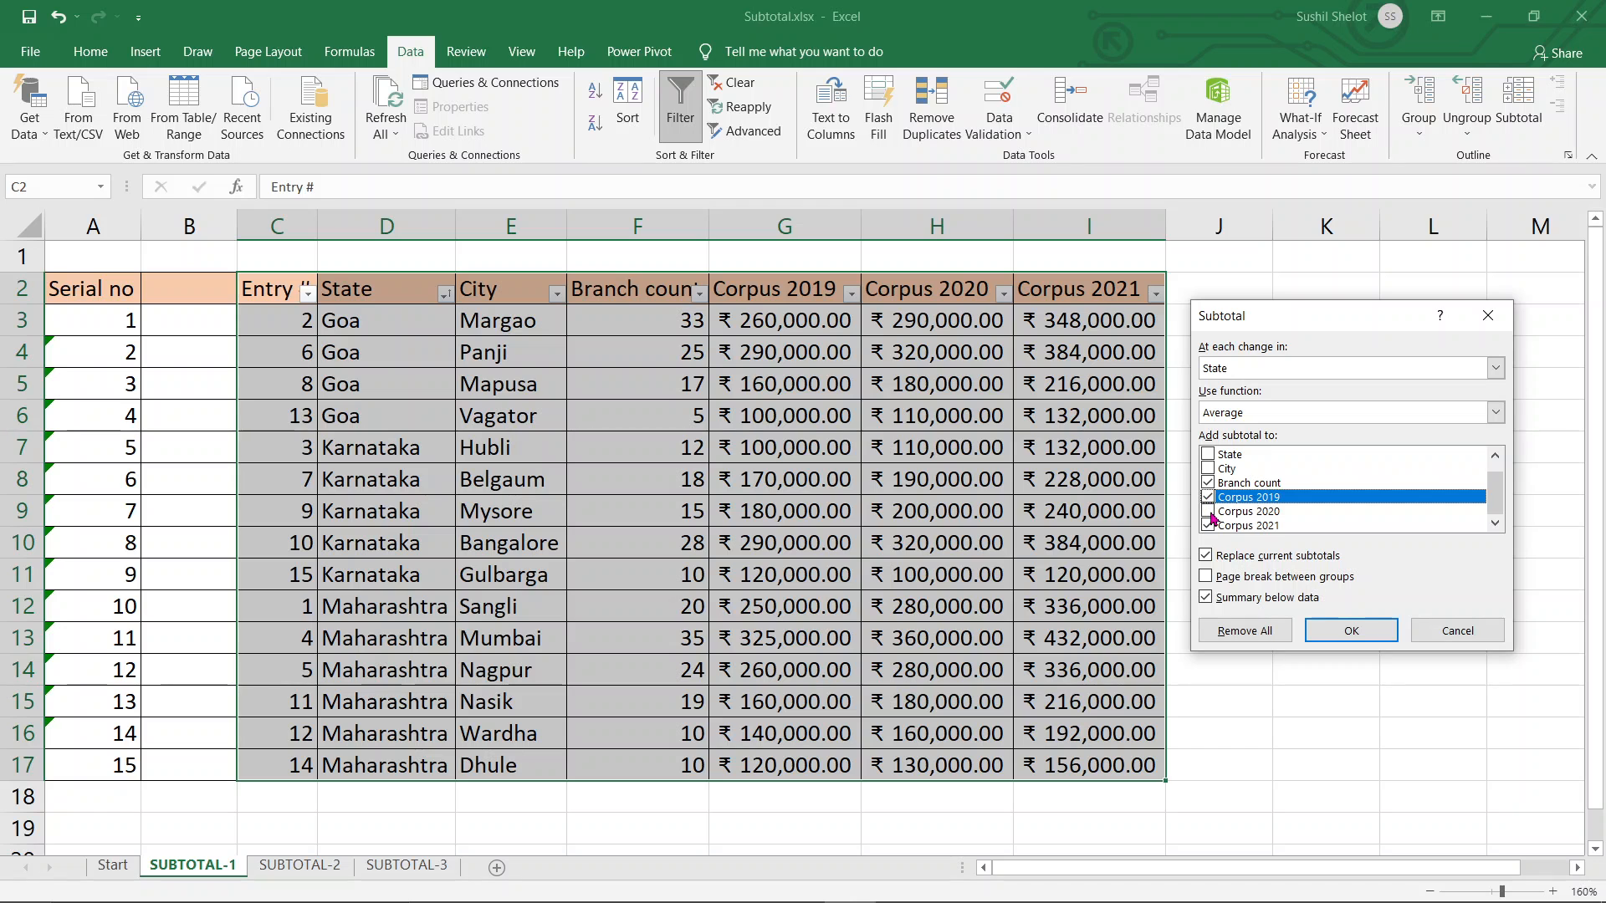
click(1208, 512)
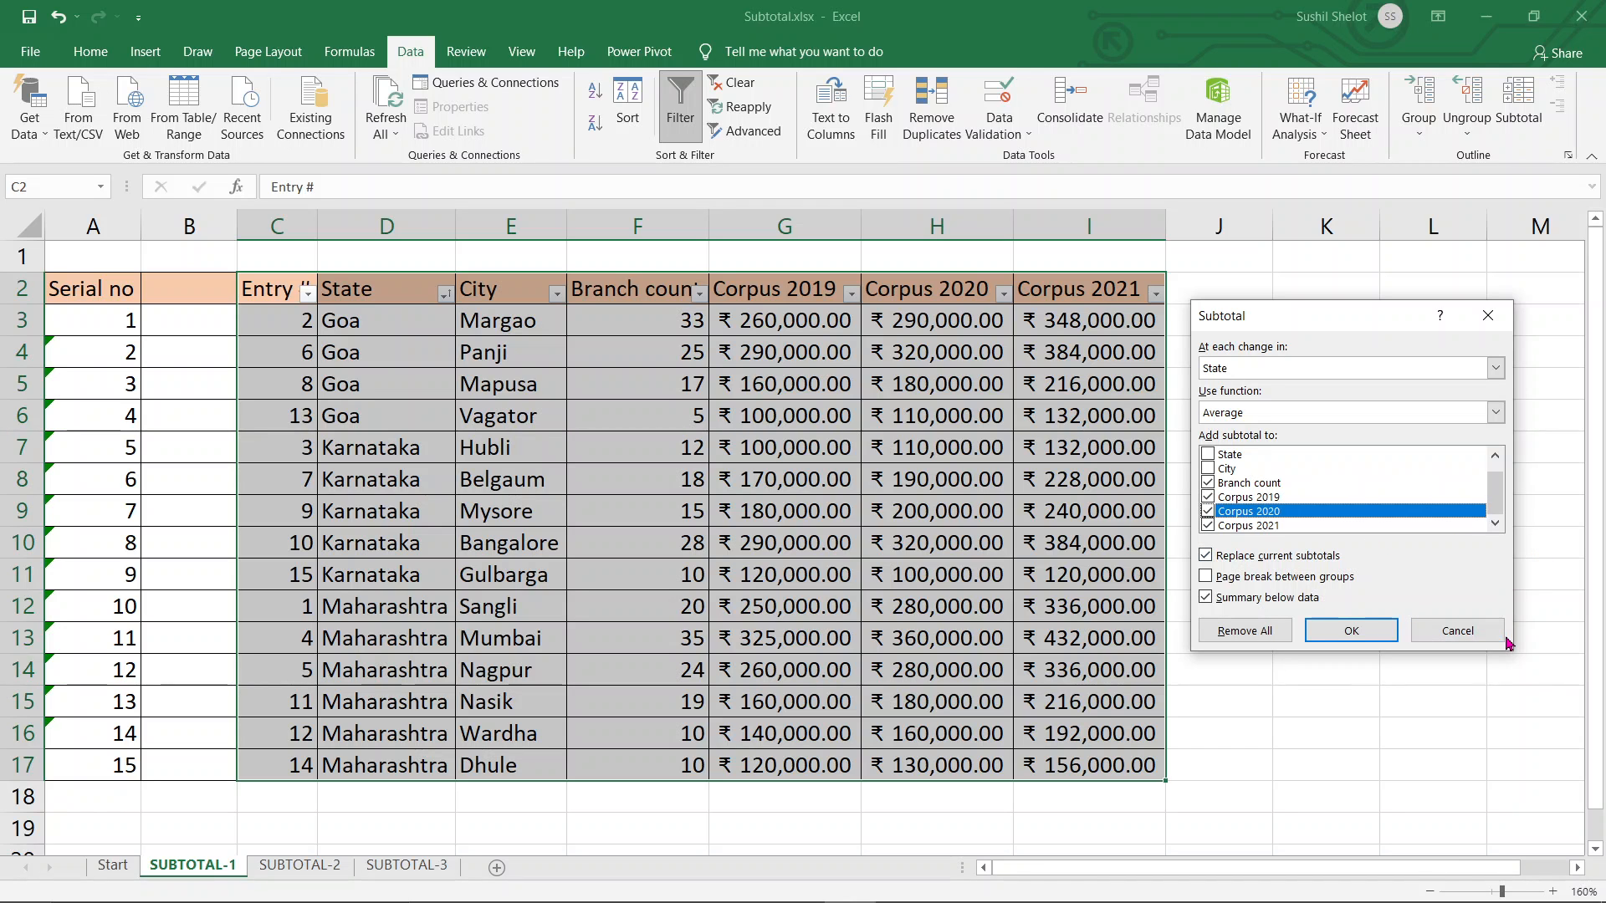
click(1372, 632)
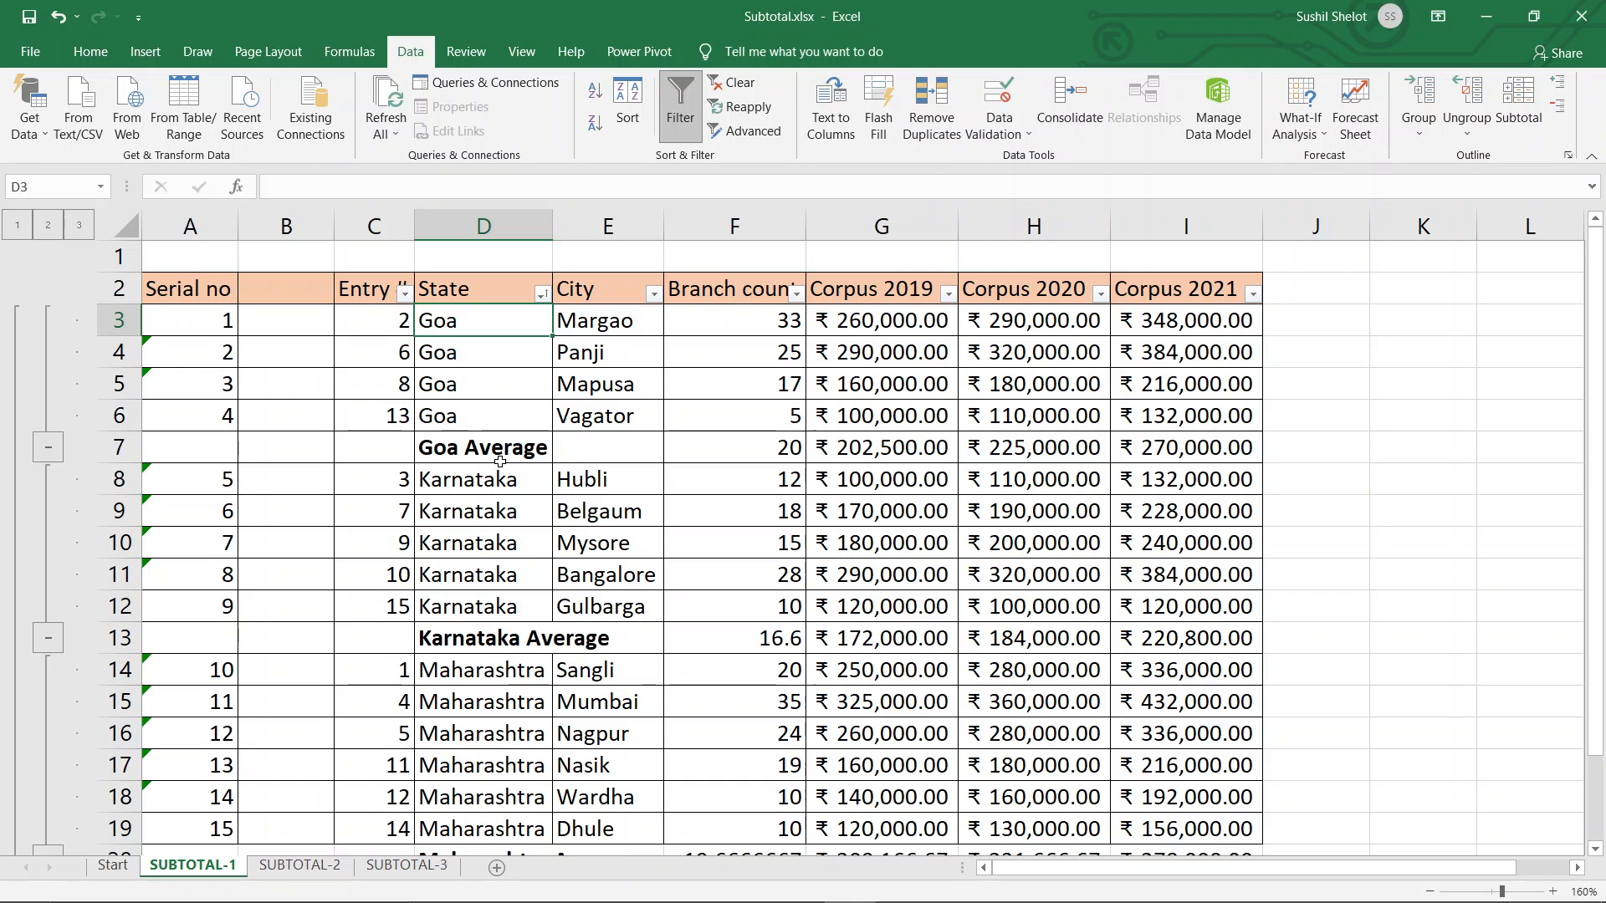
Step: Examine the State average and grand average rows and the serial numbers beside them, with the sheet at 130% zoom
scroll(1035, 638, down, 2)
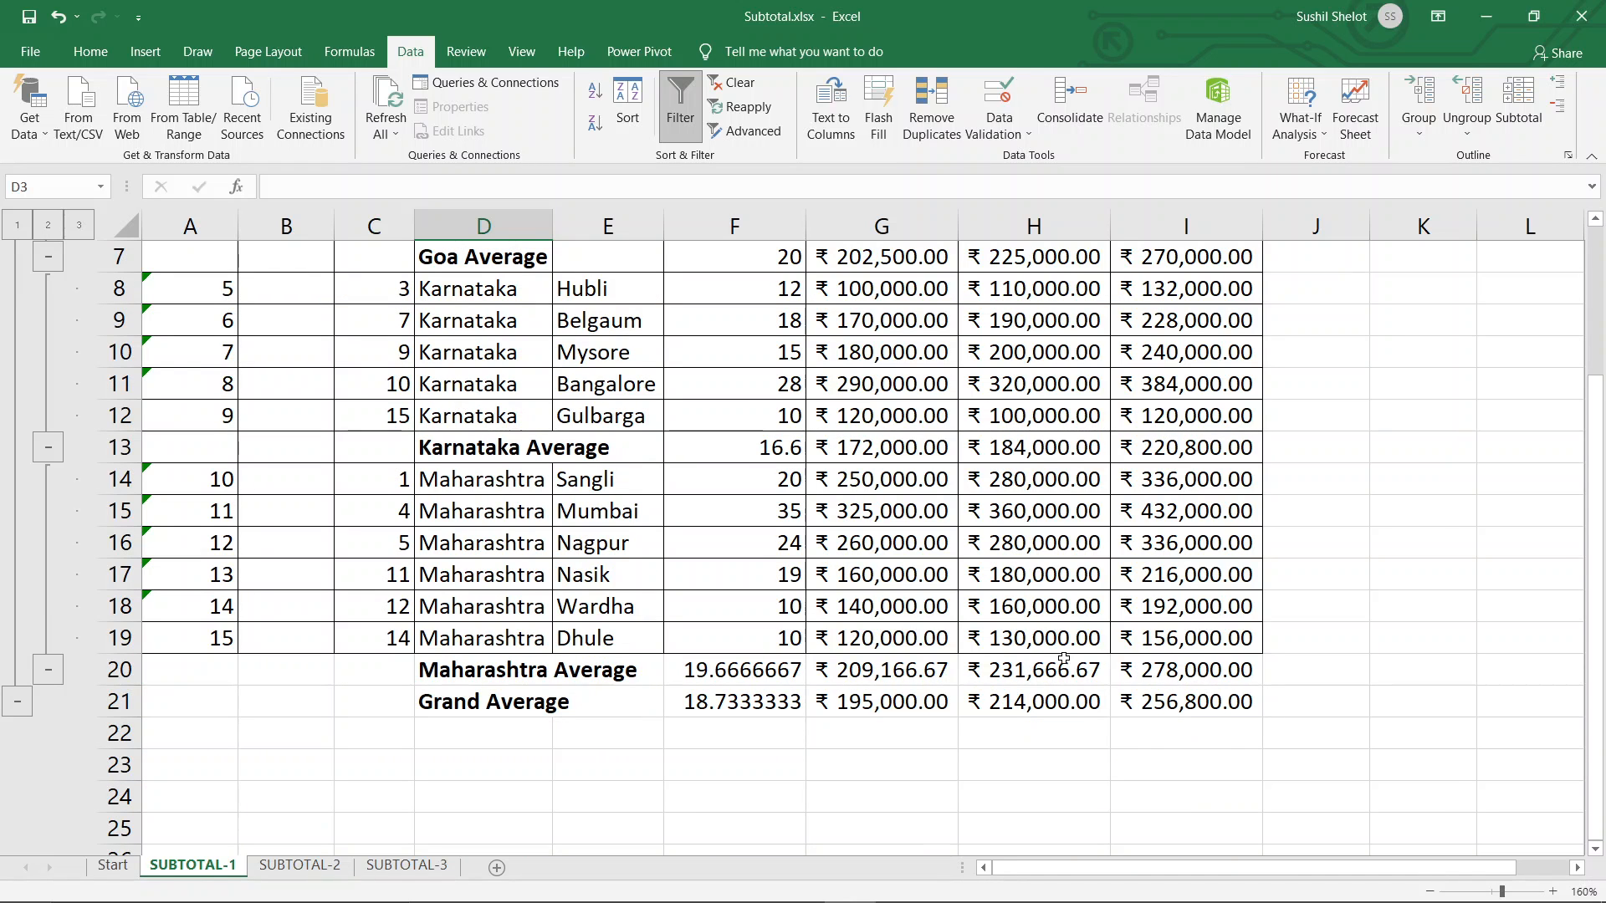
scroll(1058, 657, up, 2)
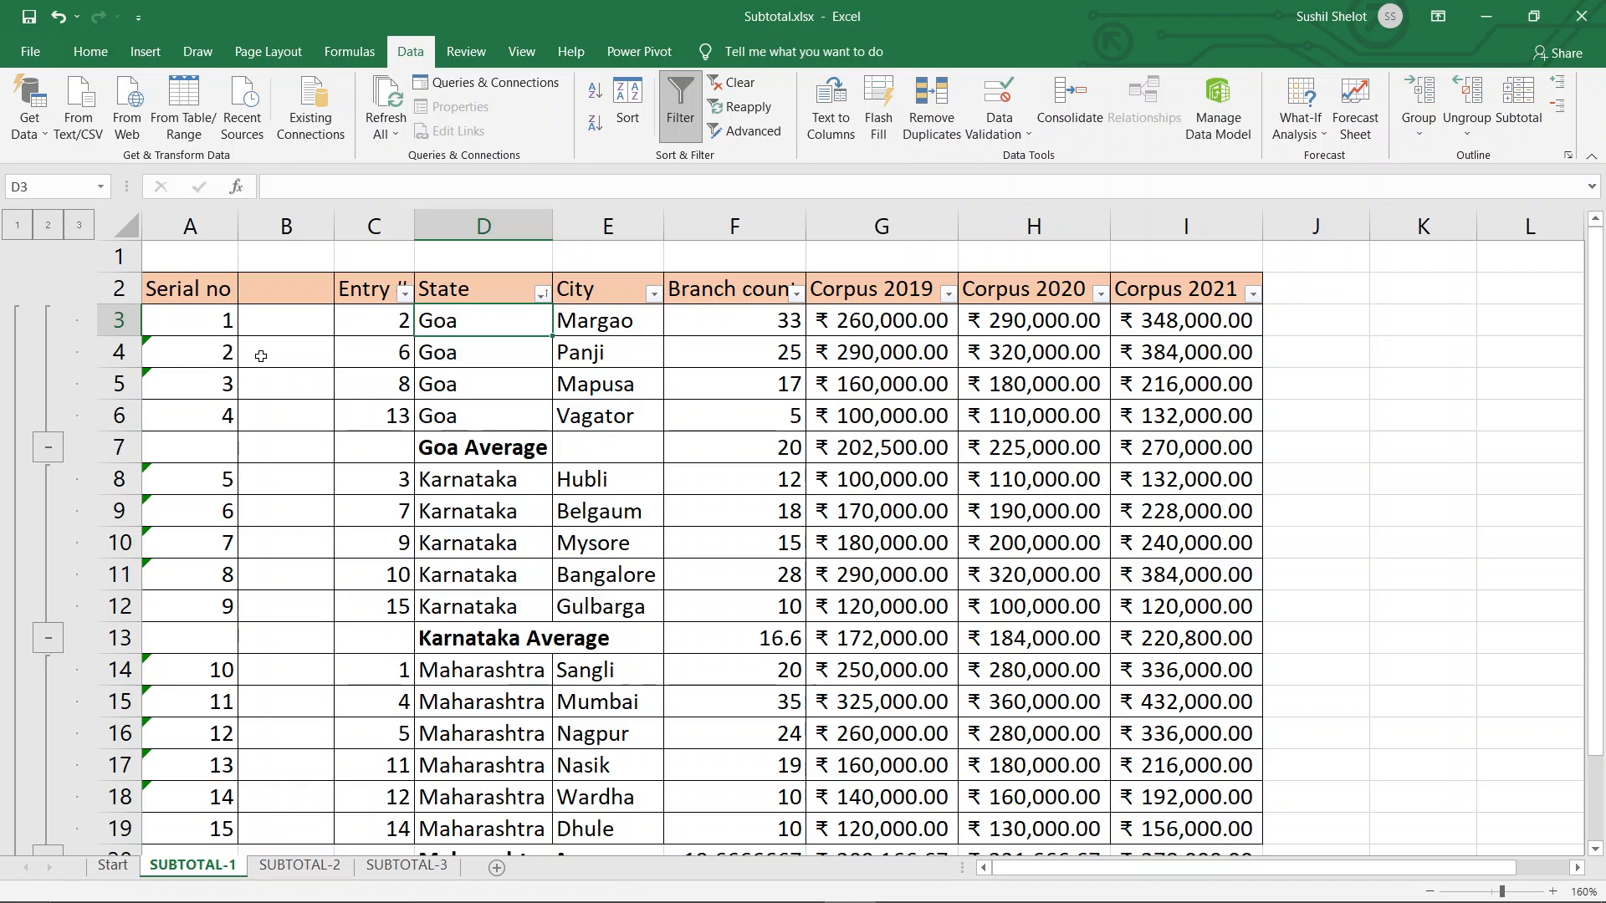
drag(216, 322, 199, 413)
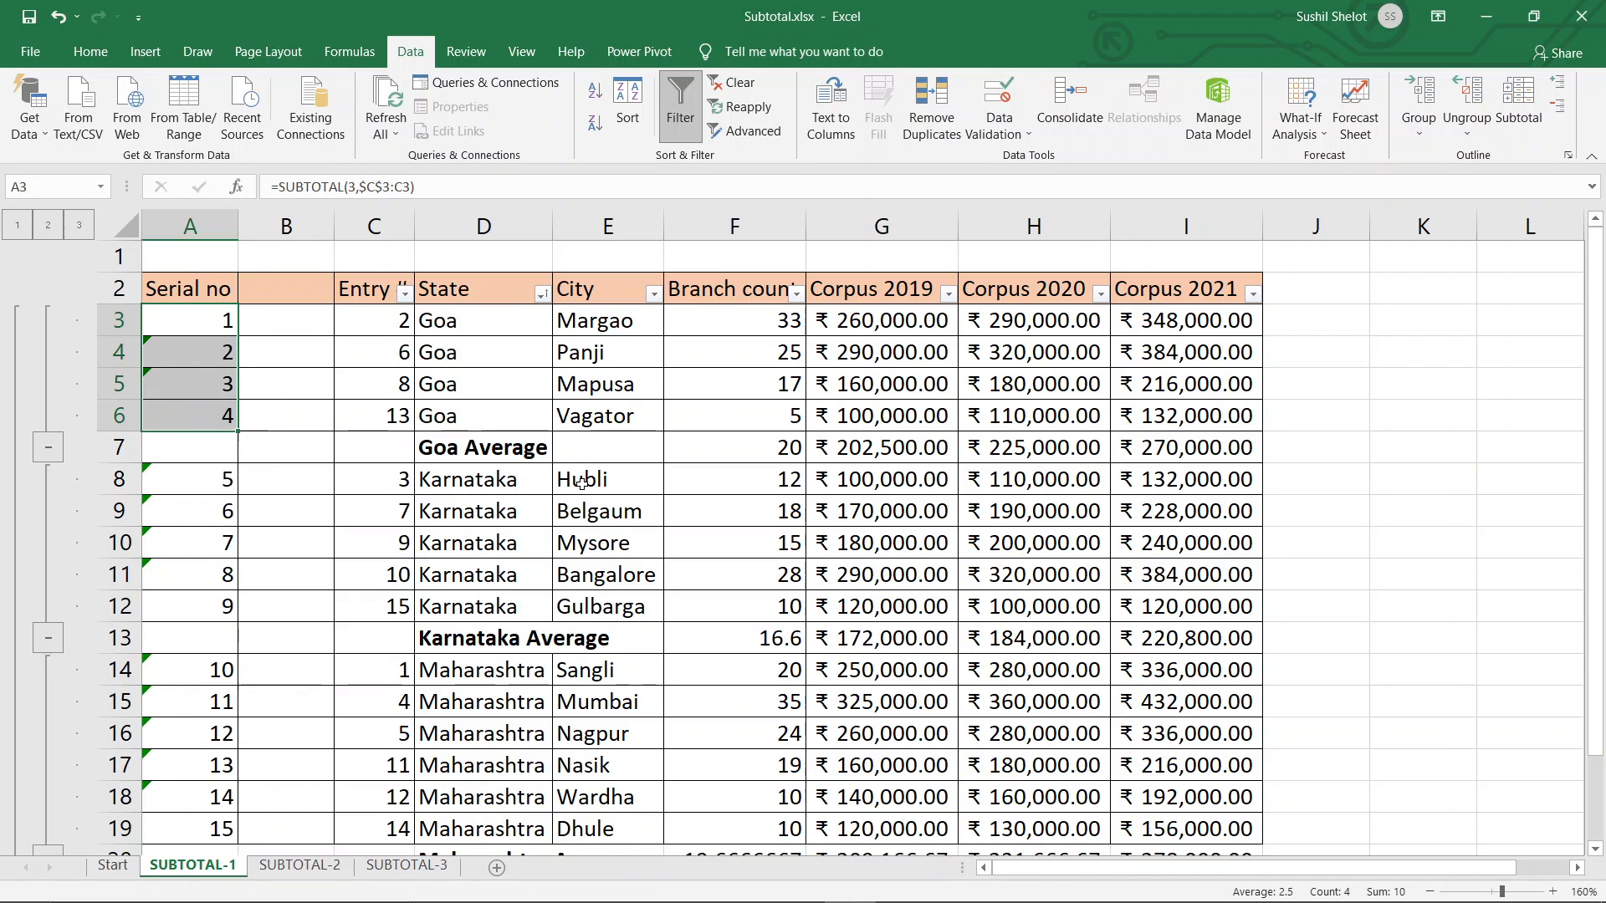
scroll(582, 482, down, 1)
scroll(582, 483, up, 1)
ctrl+scroll(582, 483, down, 1)
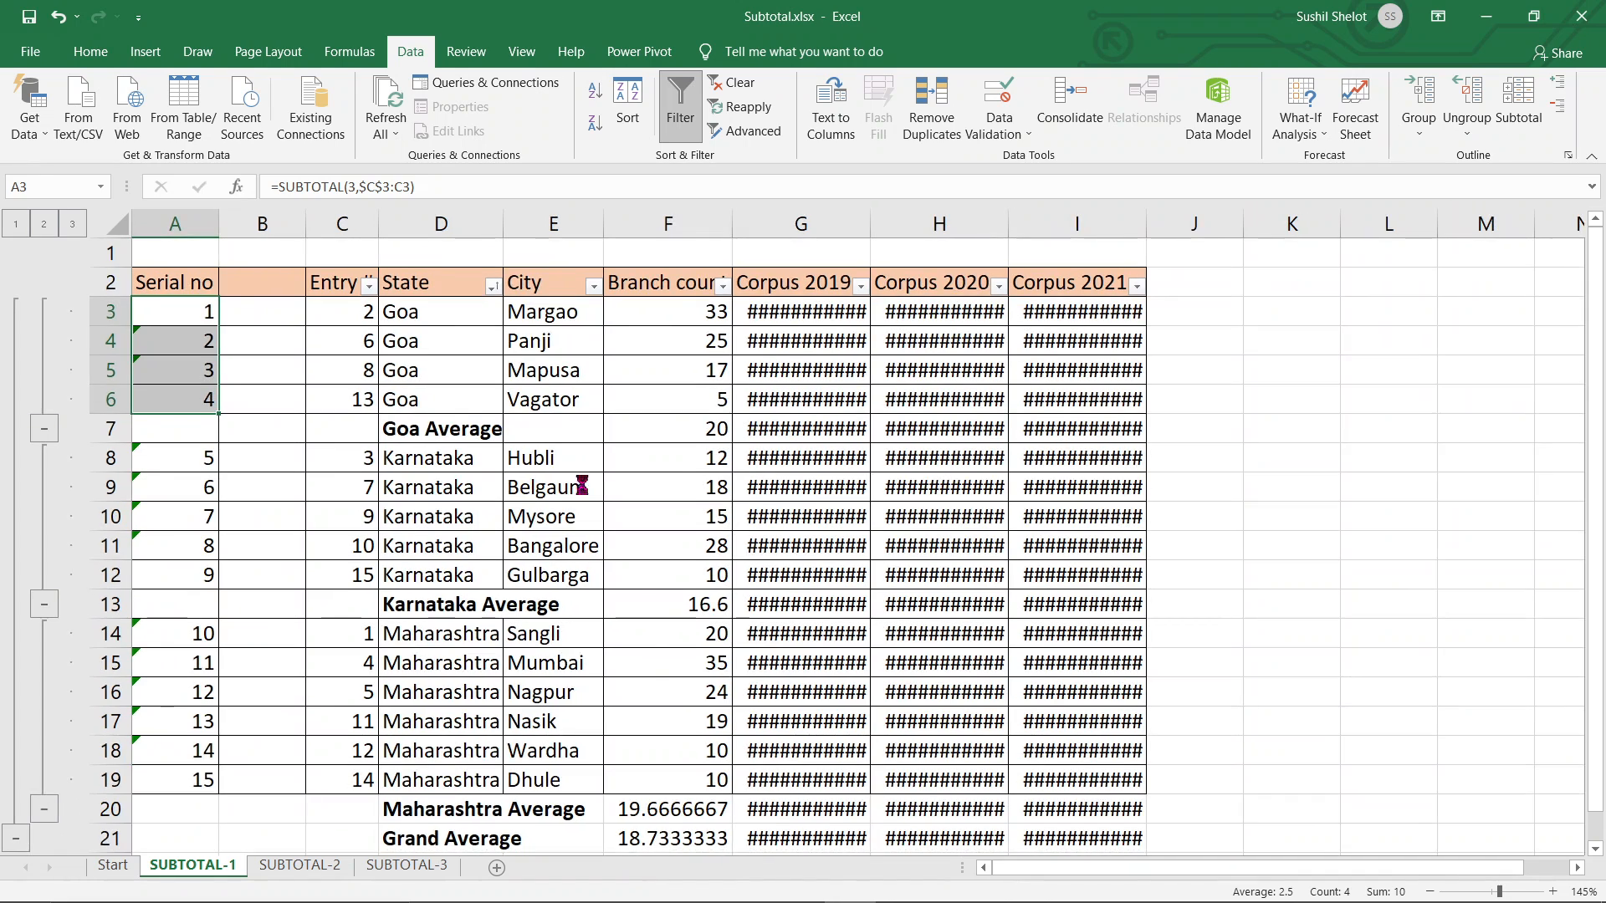
ctrl+scroll(582, 486, down, 1)
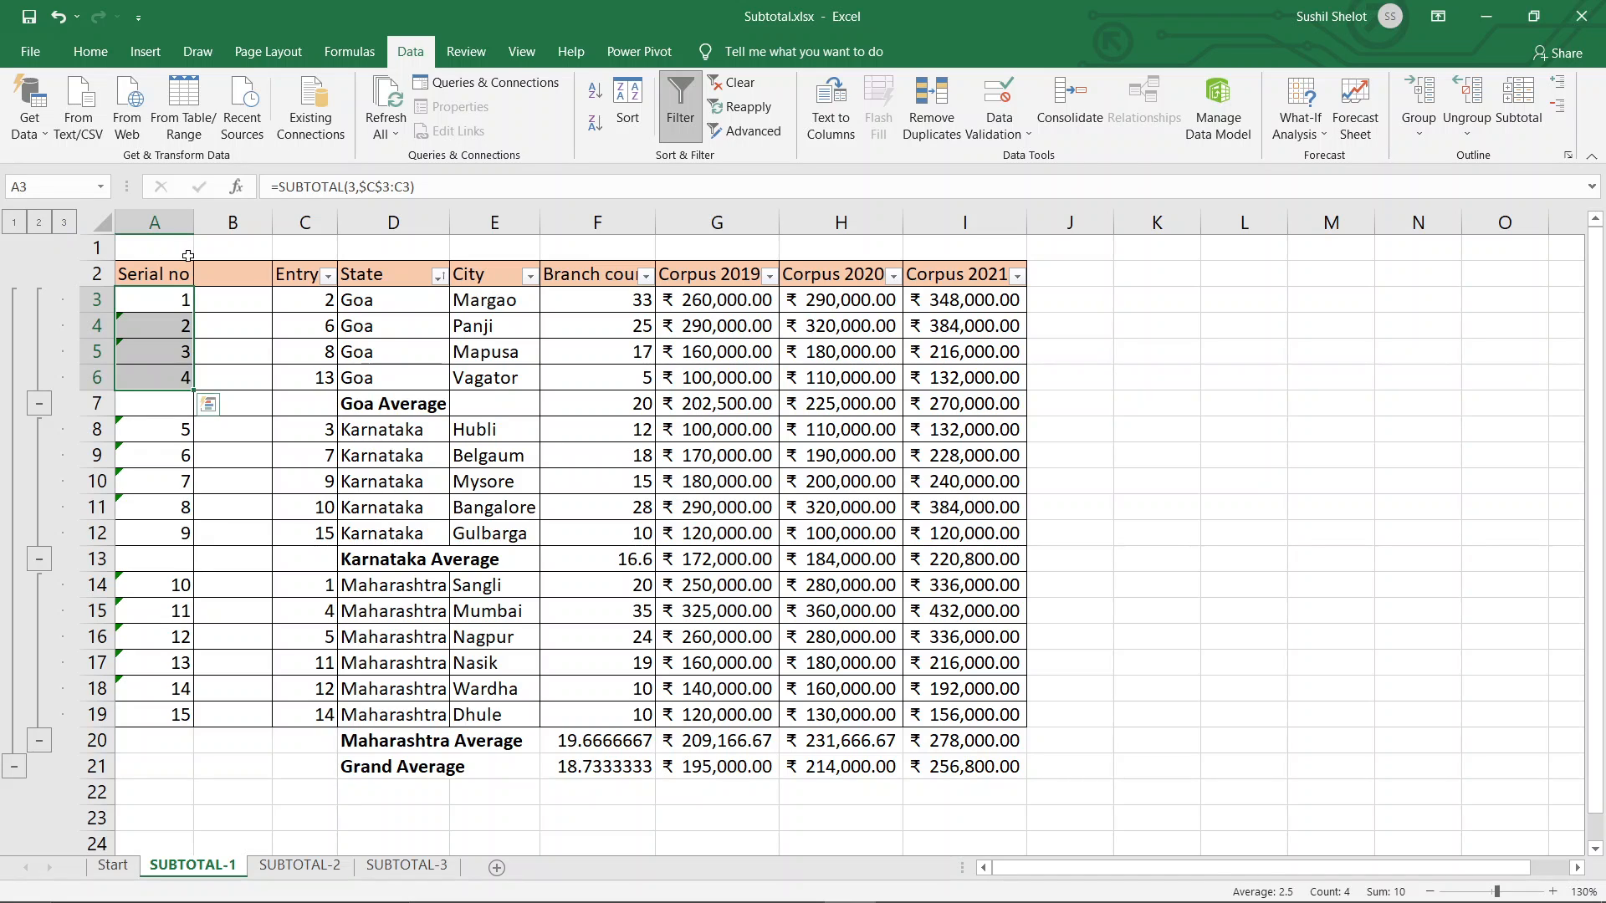
Step: Collapse the outline to the State and grand average rows and autofit the State column's width
click(200, 299)
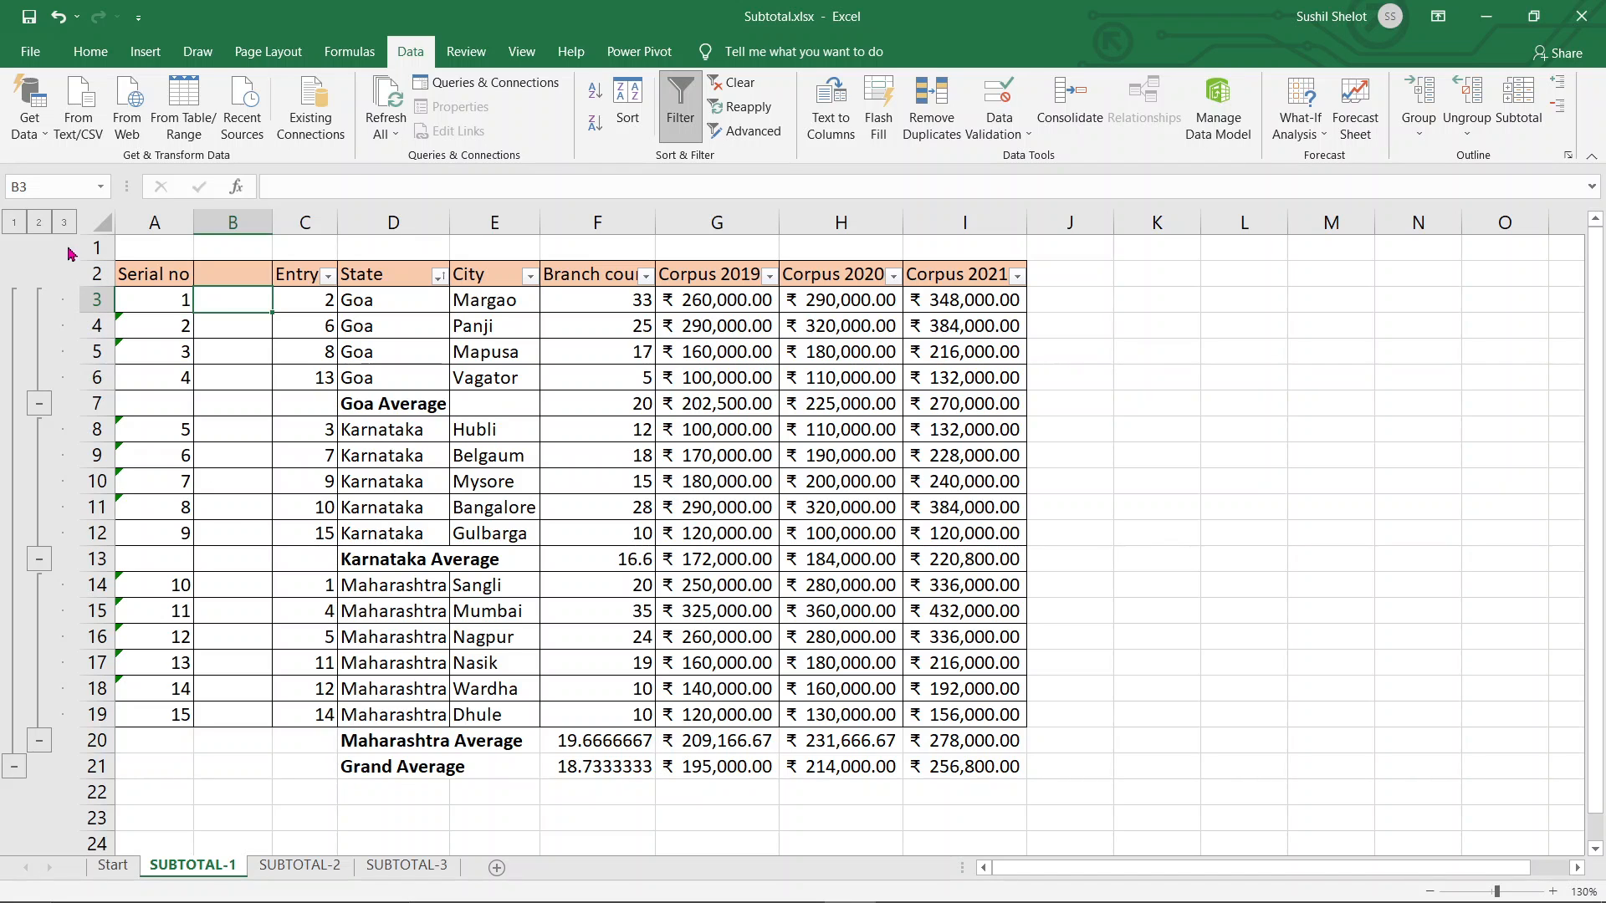
click(39, 224)
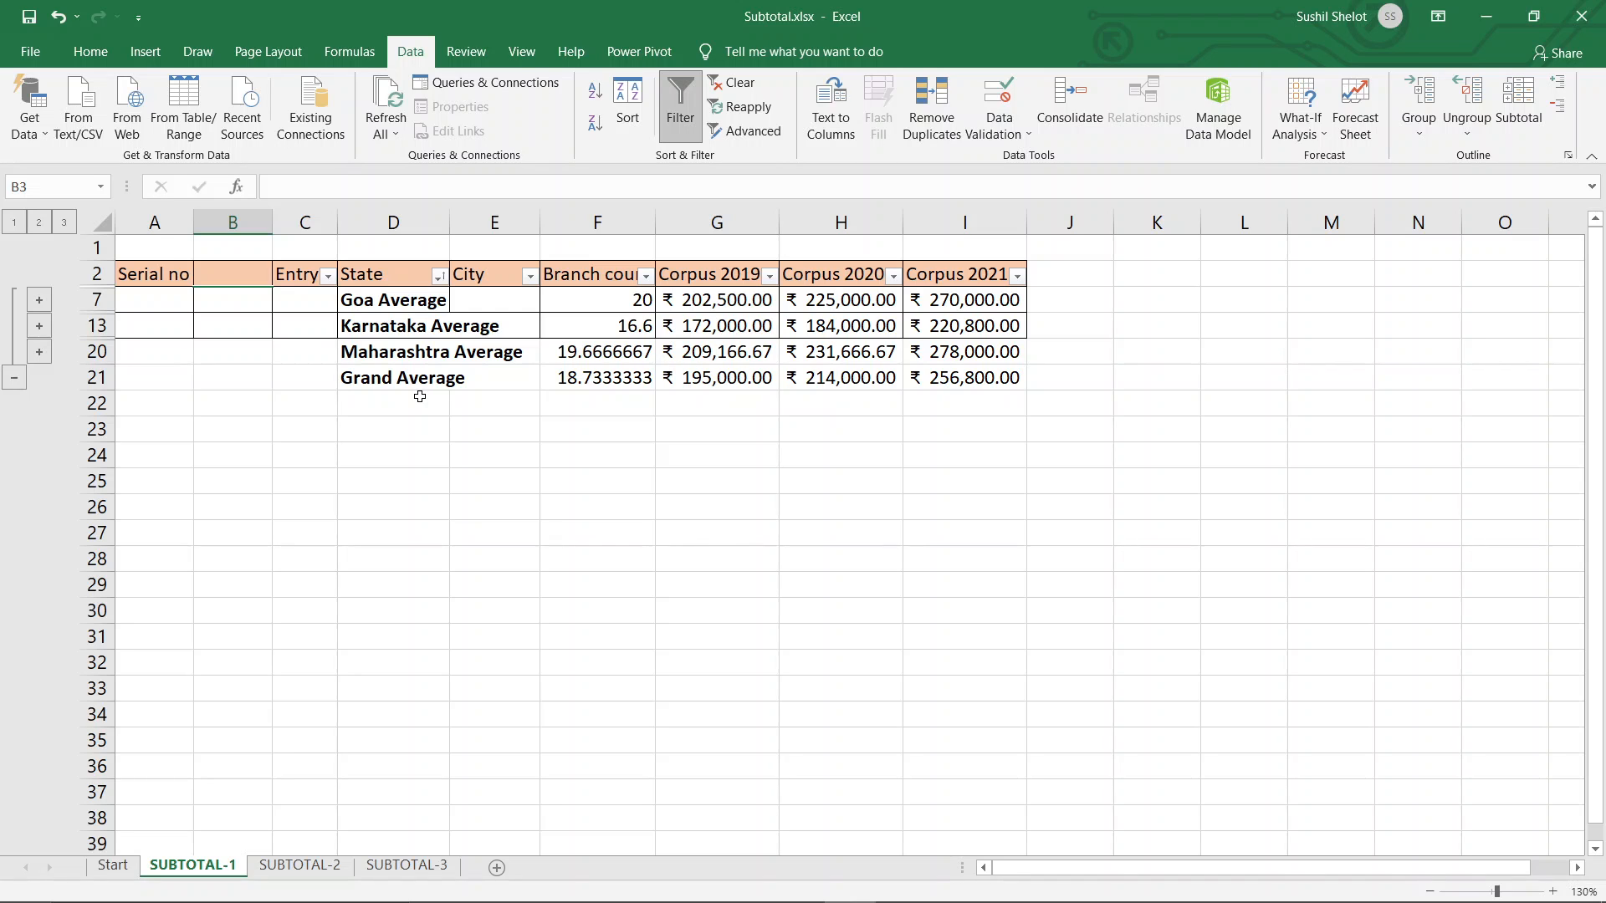
double_click(447, 224)
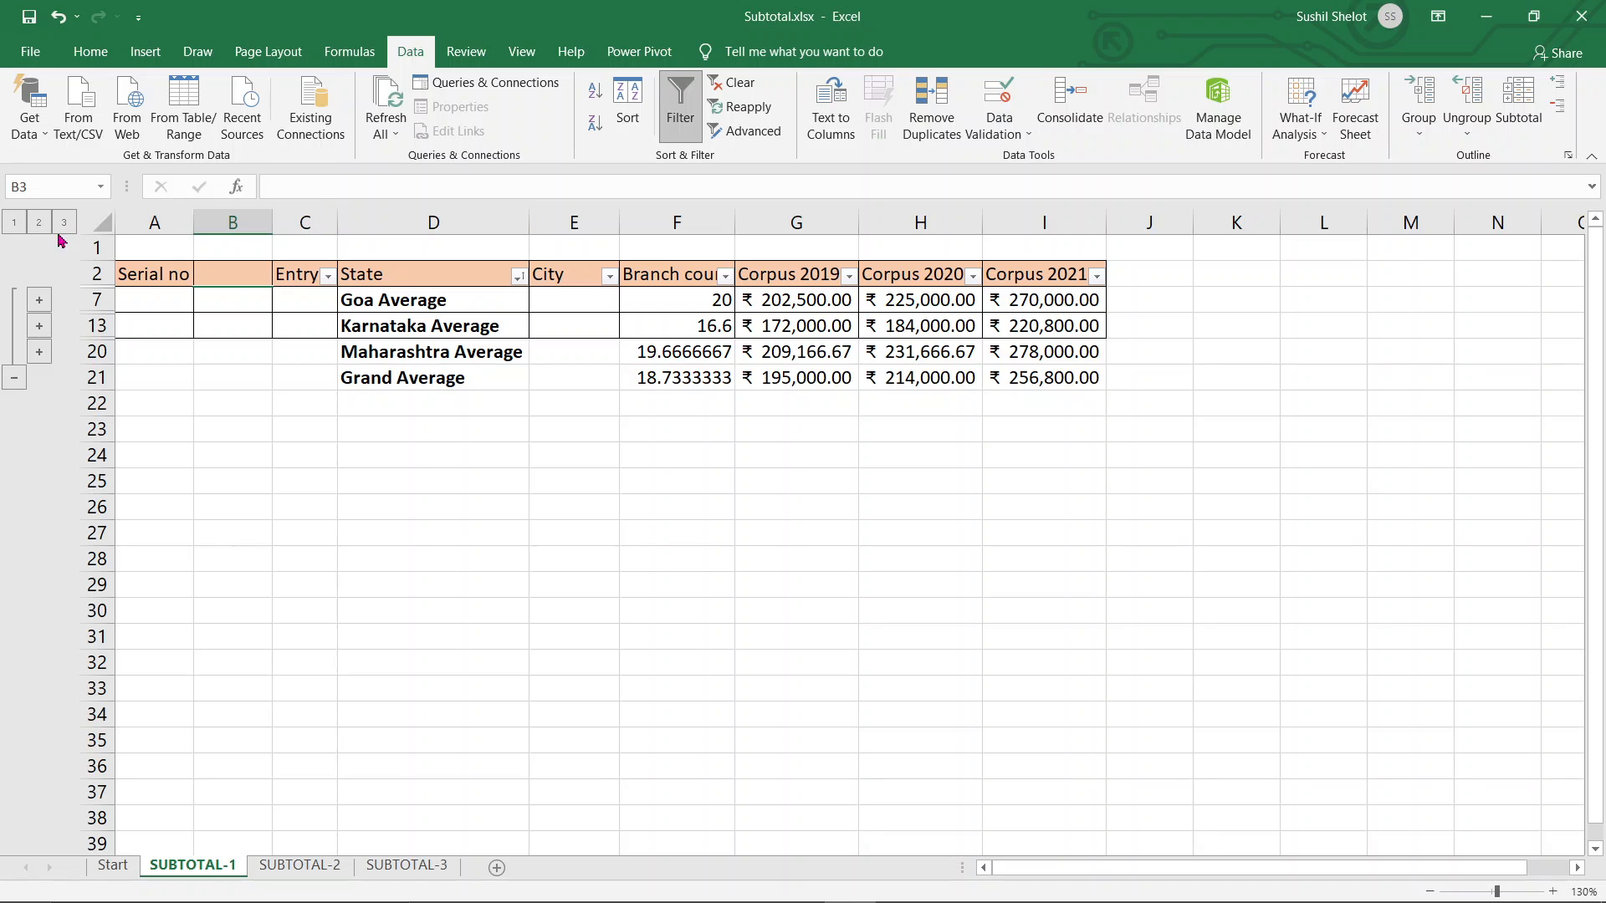
Step: Collapse the outline to the grand average alone, and expand it back to all rows to review the Goa group
click(14, 224)
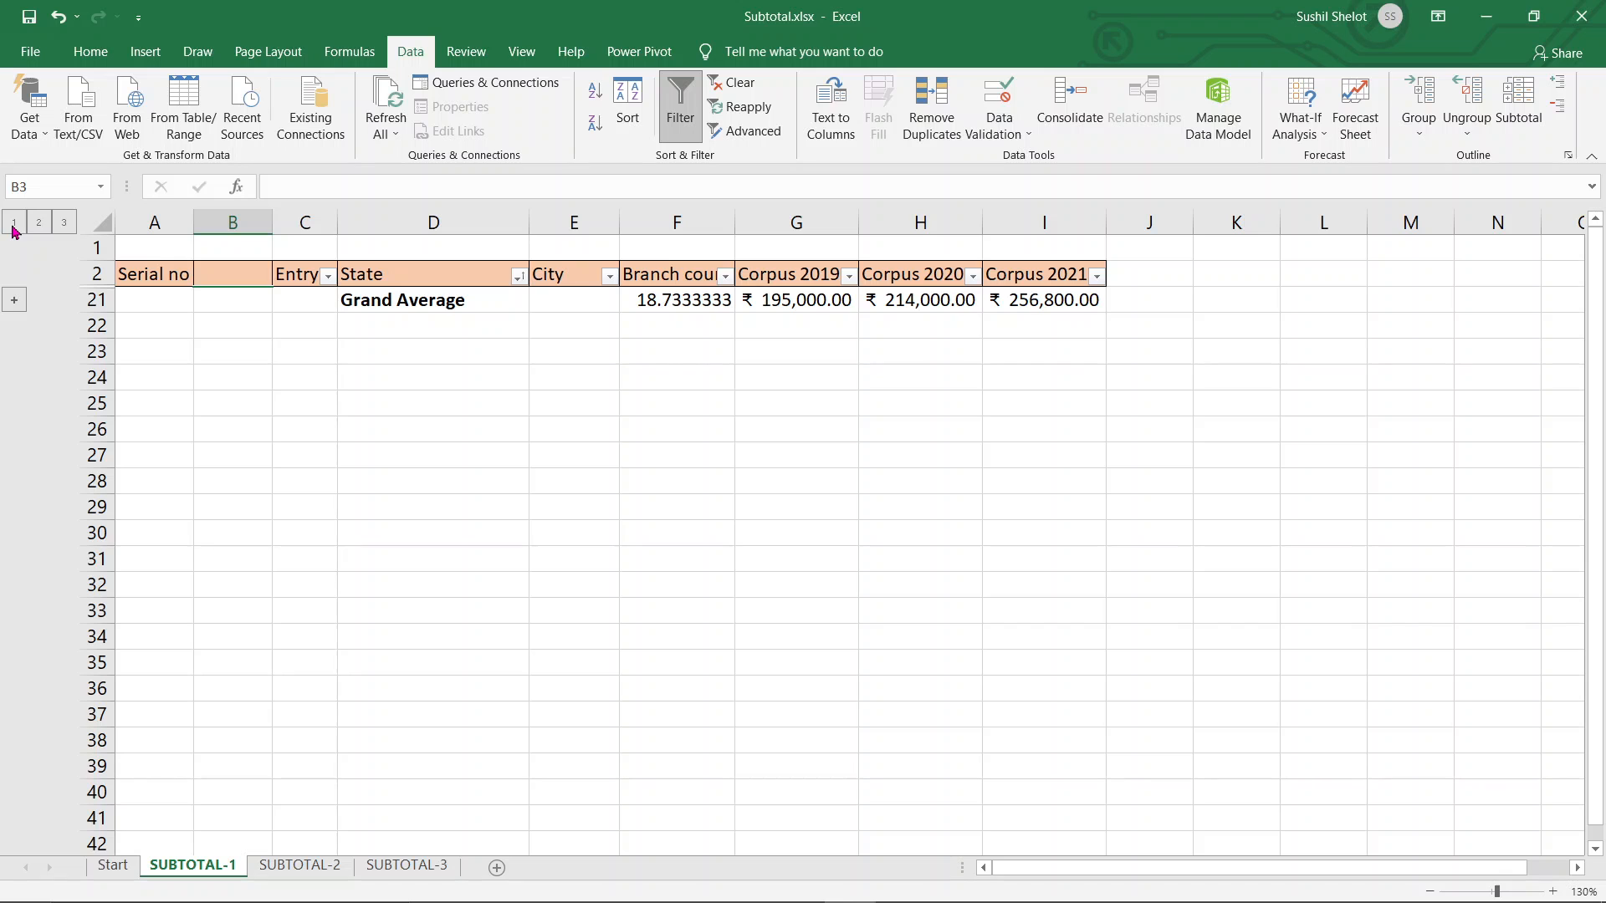
click(64, 223)
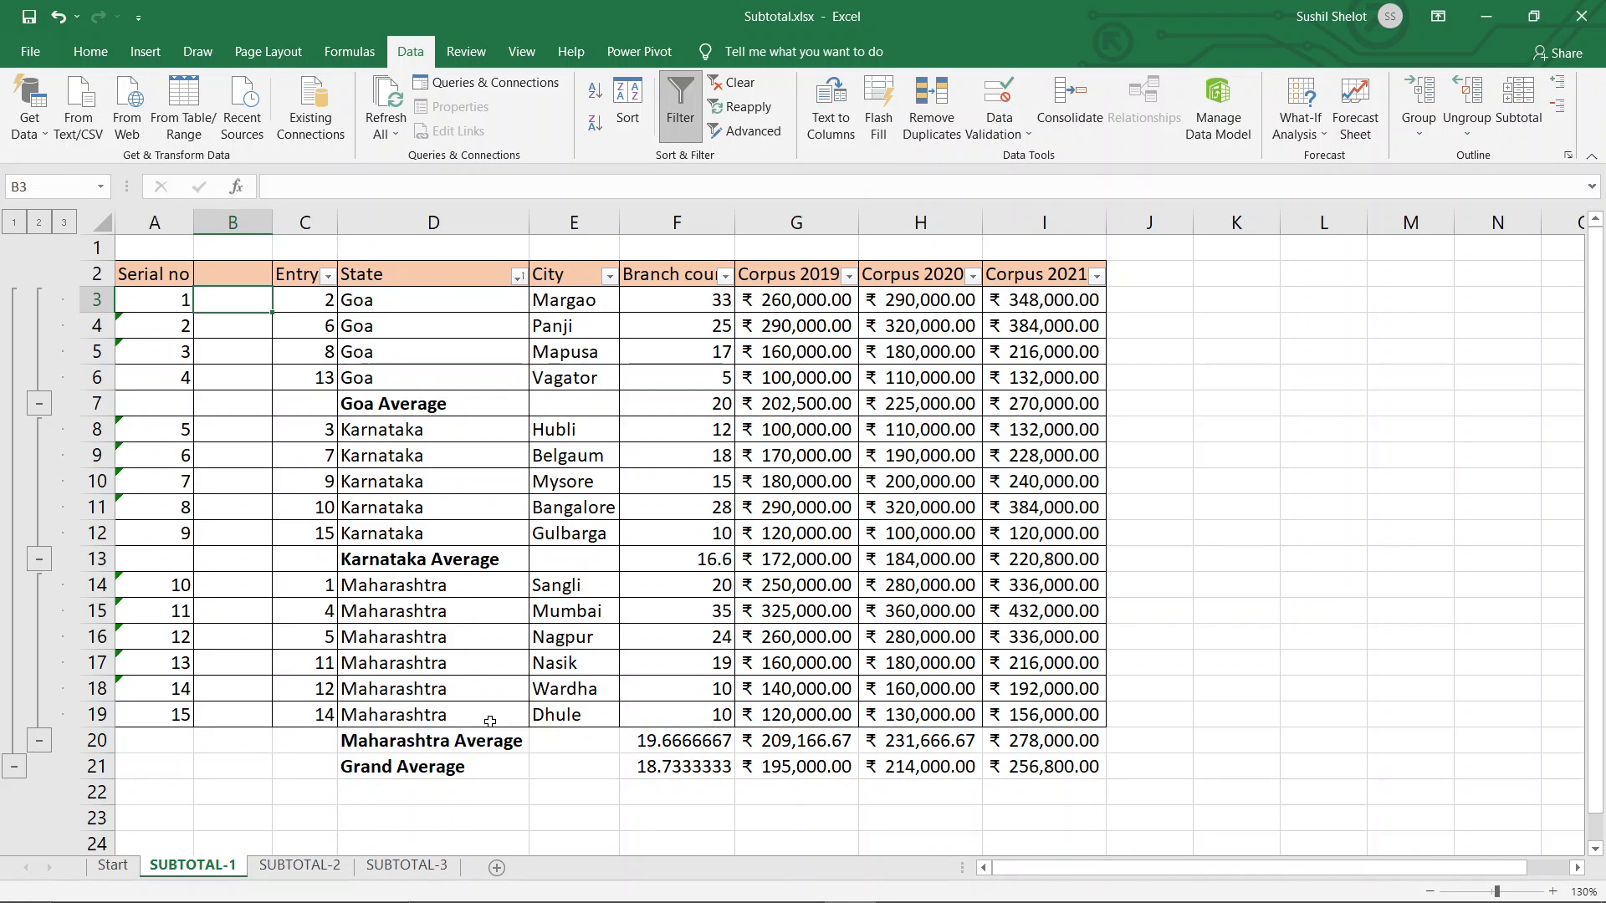
drag(400, 306, 1050, 381)
click(456, 403)
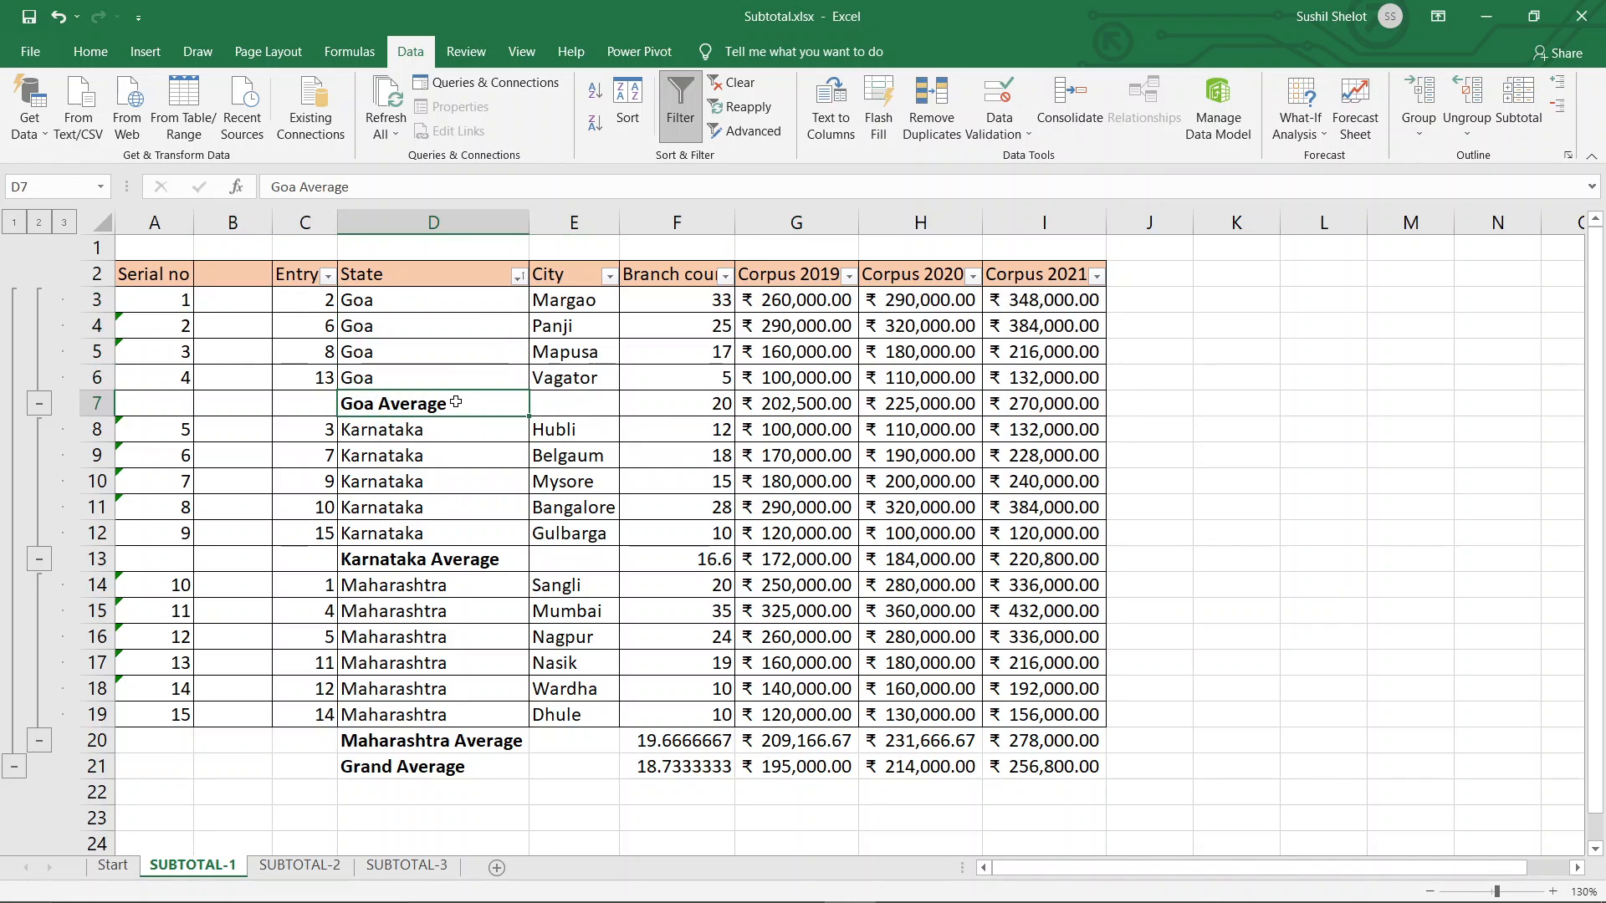
Step: Reapply the table's subtotals with Summary below data turned off so the average rows sit above each State group
click(466, 309)
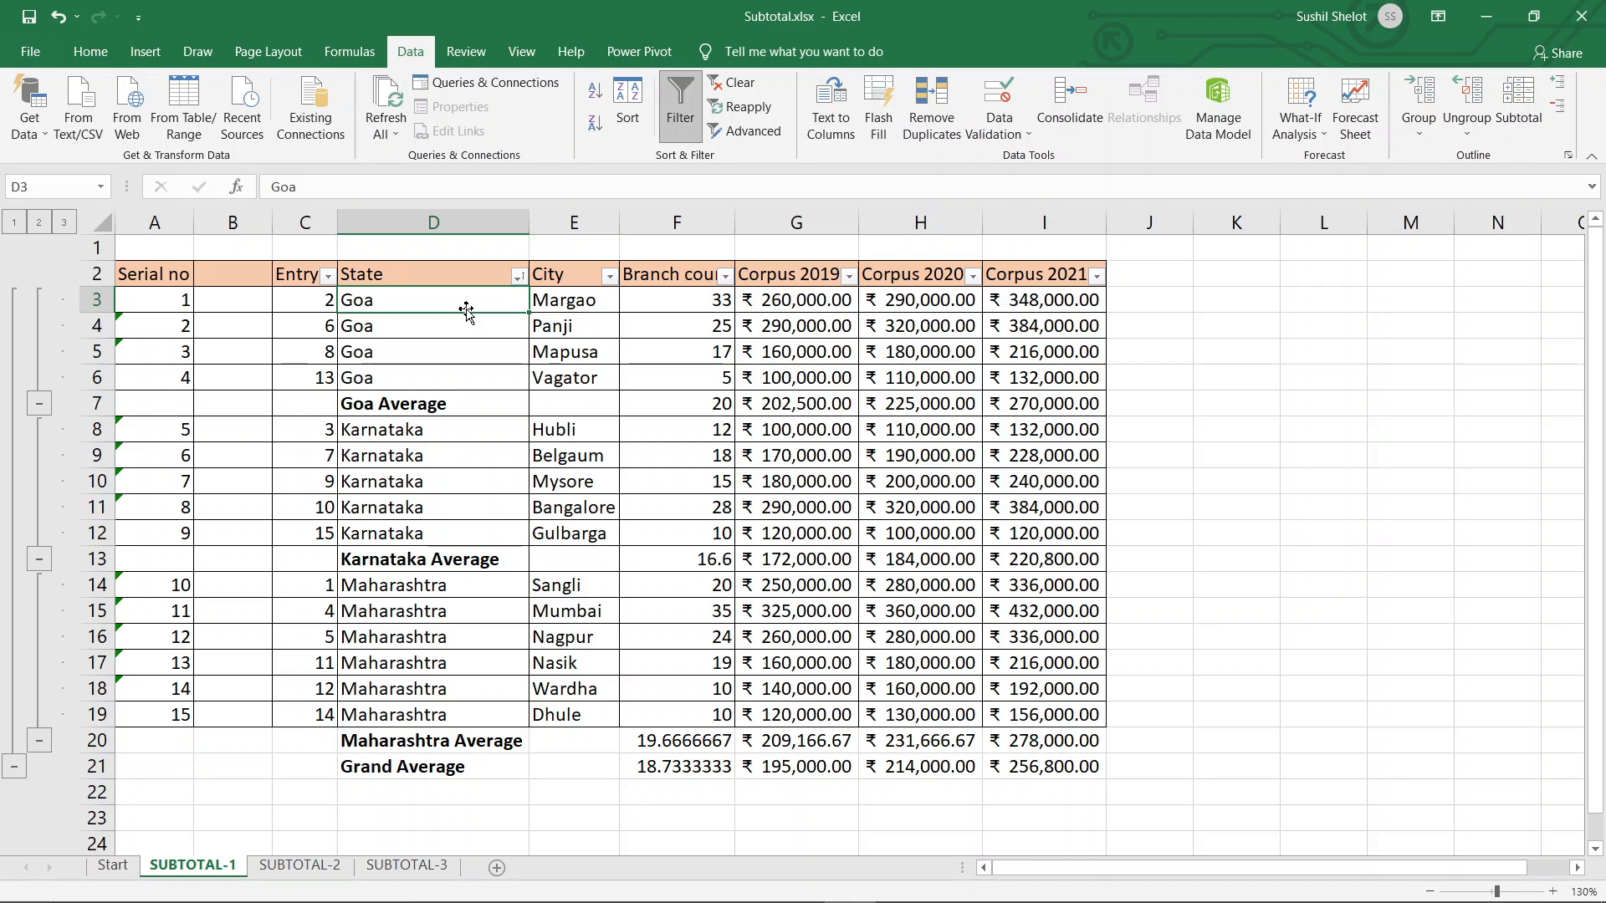
click(1516, 123)
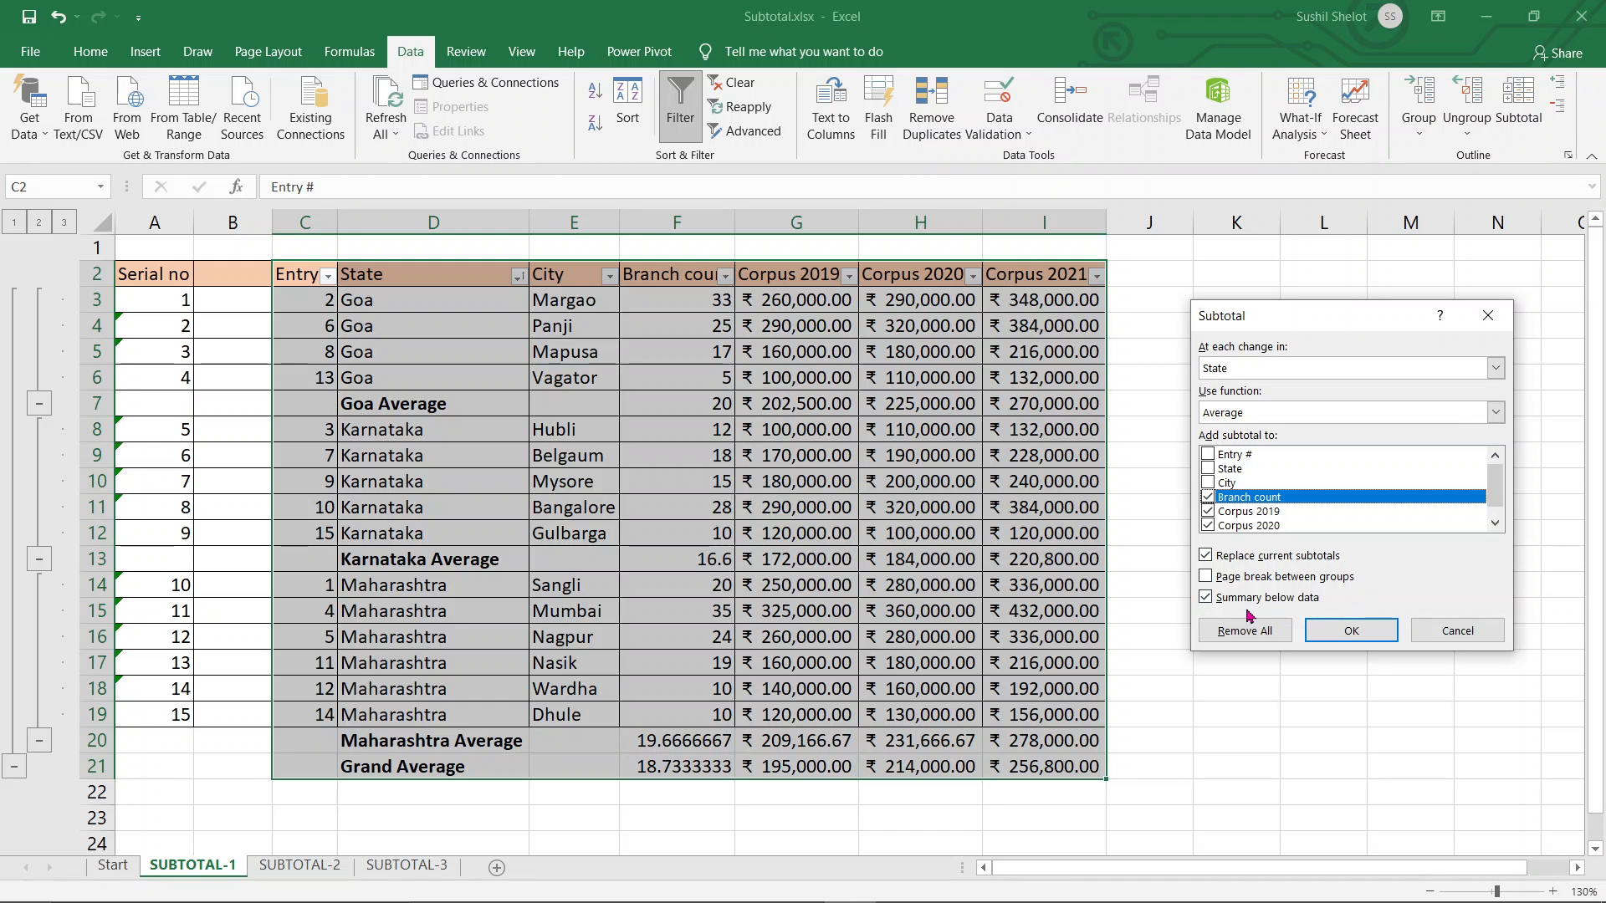
click(1207, 598)
click(1378, 630)
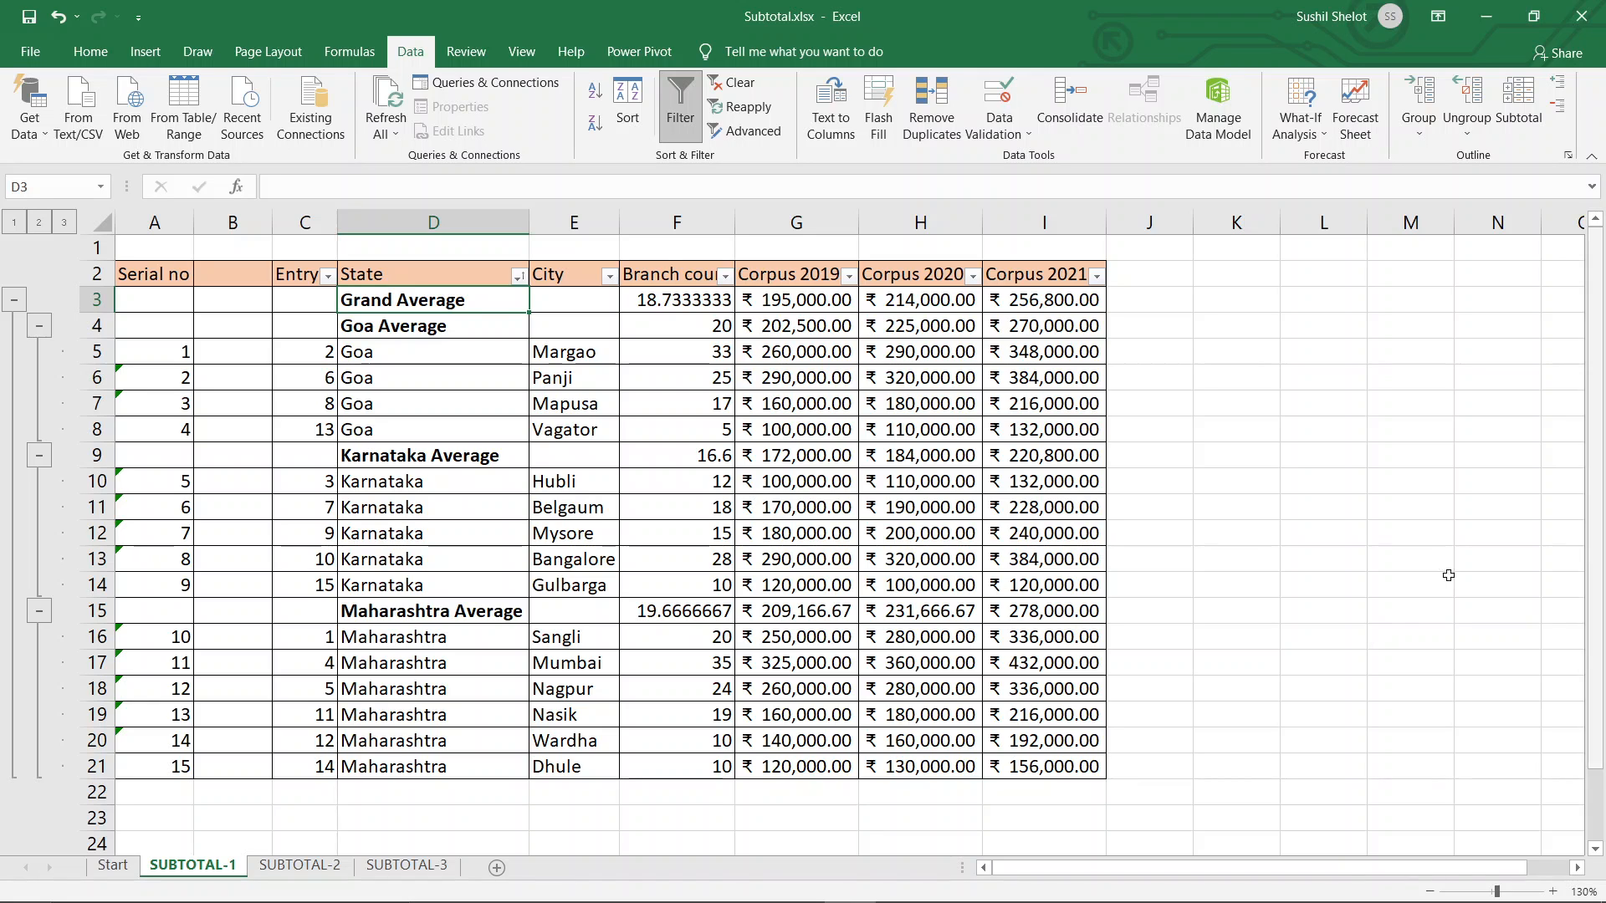
Step: Examine the average rows above the State groups and the Branch count SUBTOTAL formulas in F9, F15, F4 and F3
click(507, 301)
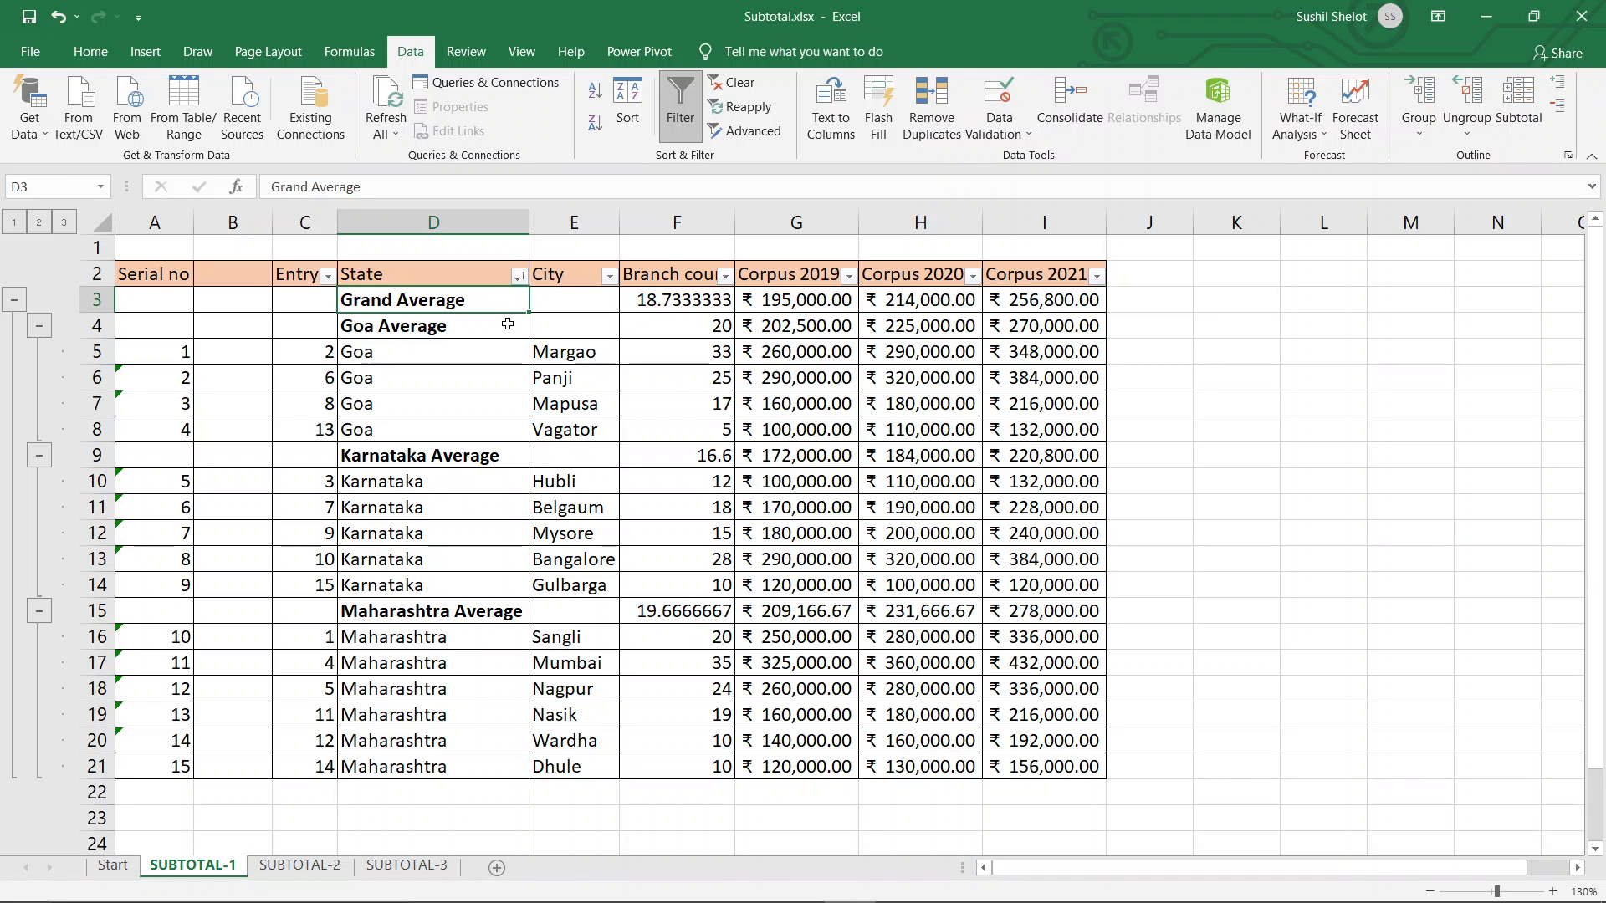
drag(493, 352, 490, 440)
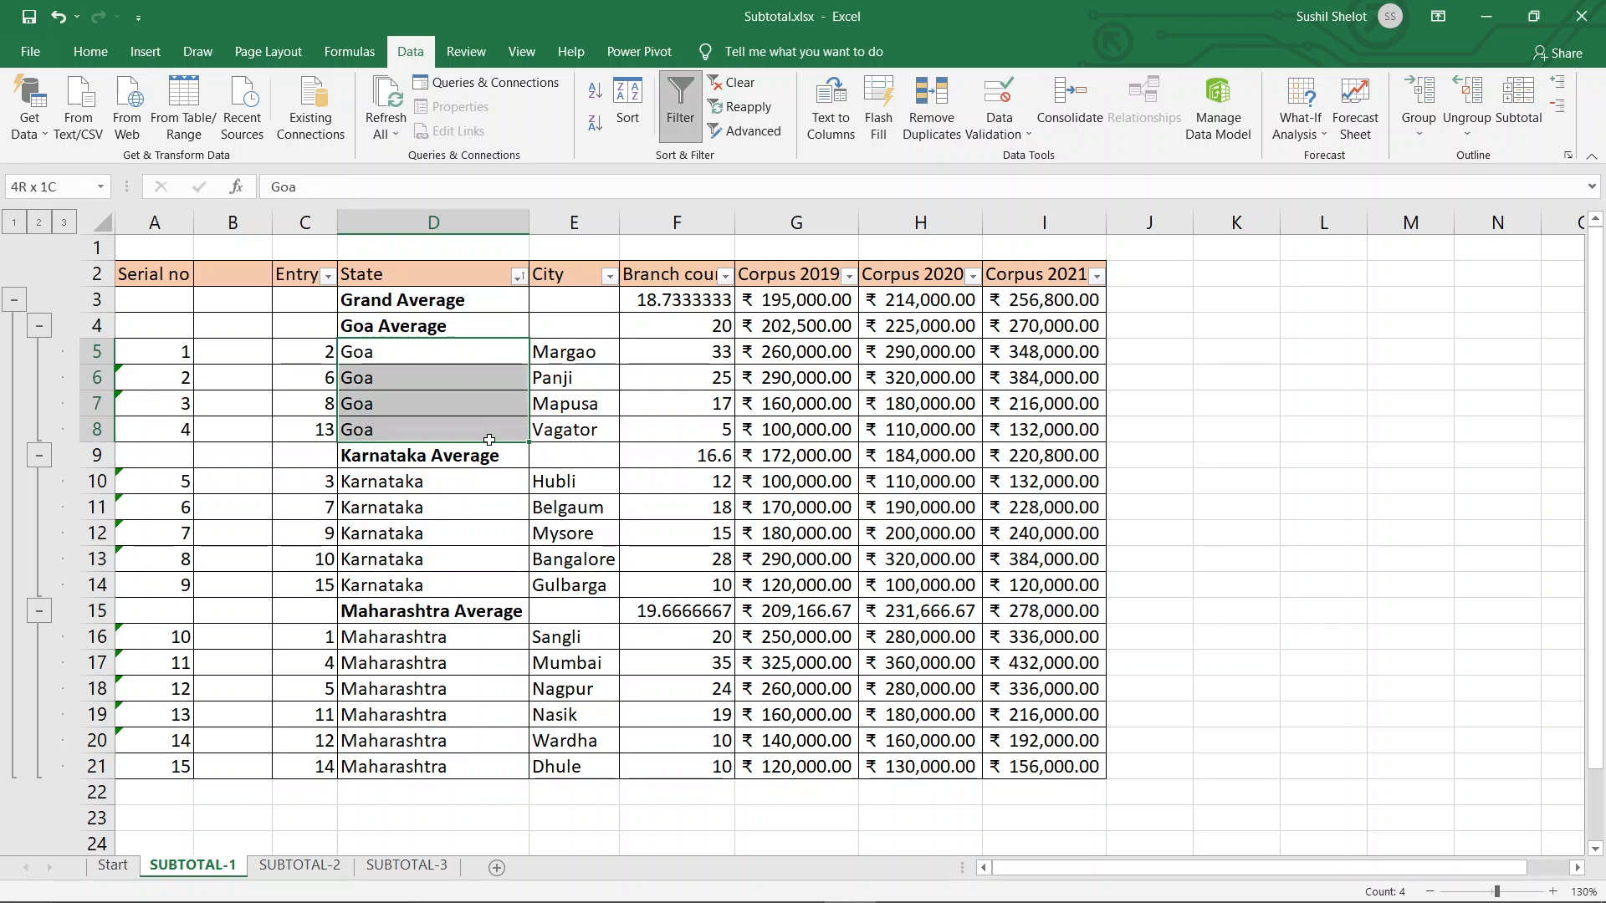
click(493, 468)
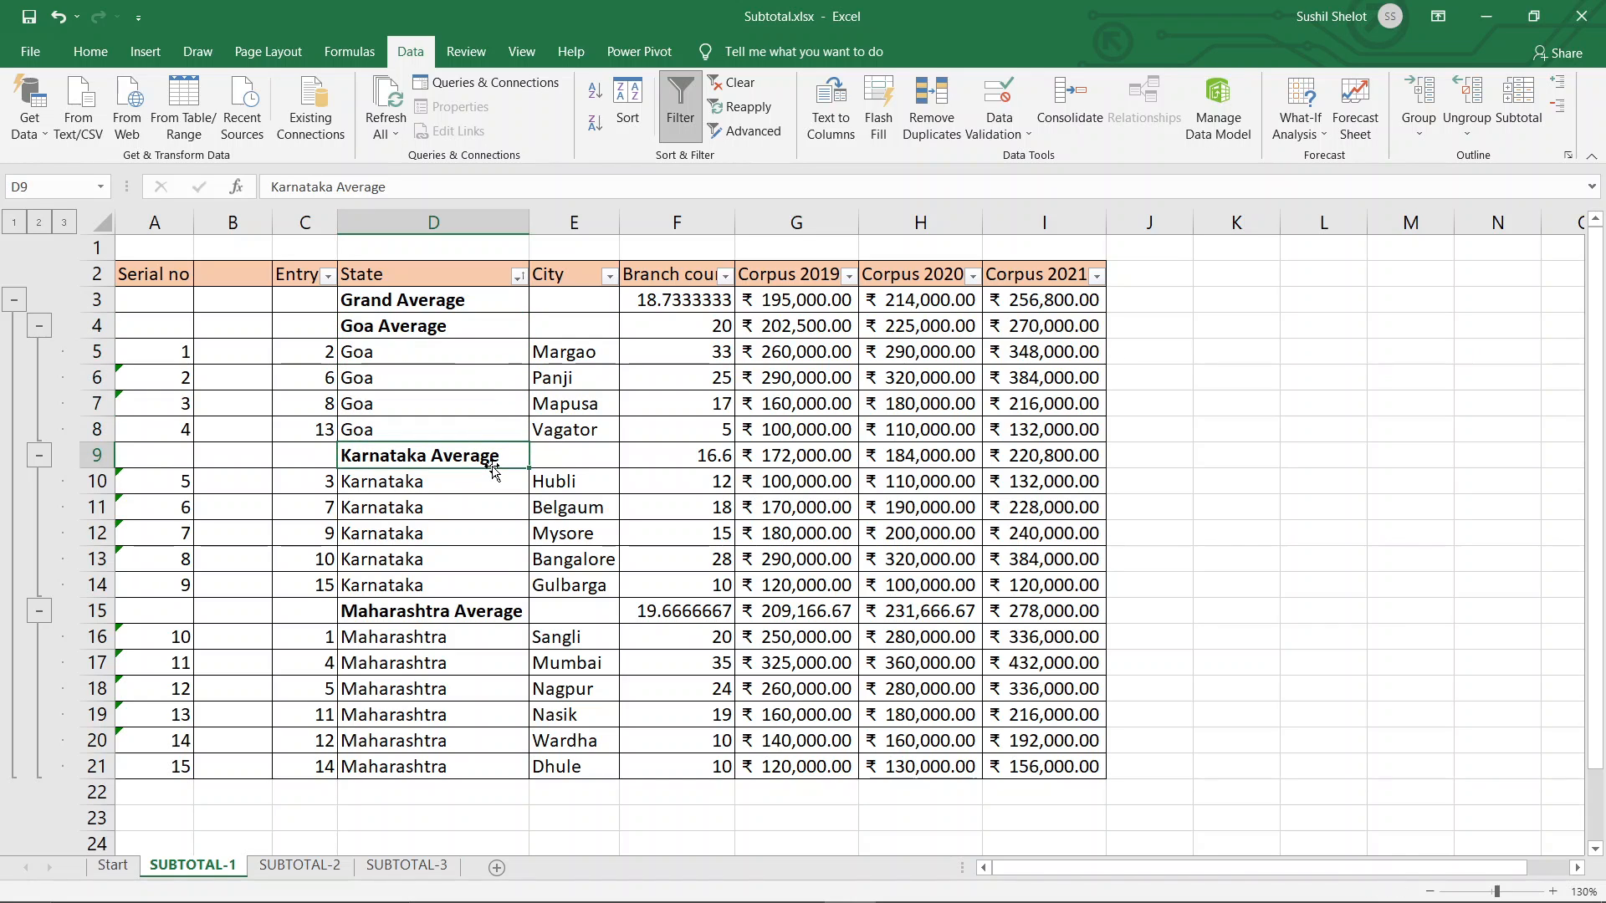
drag(484, 483, 474, 581)
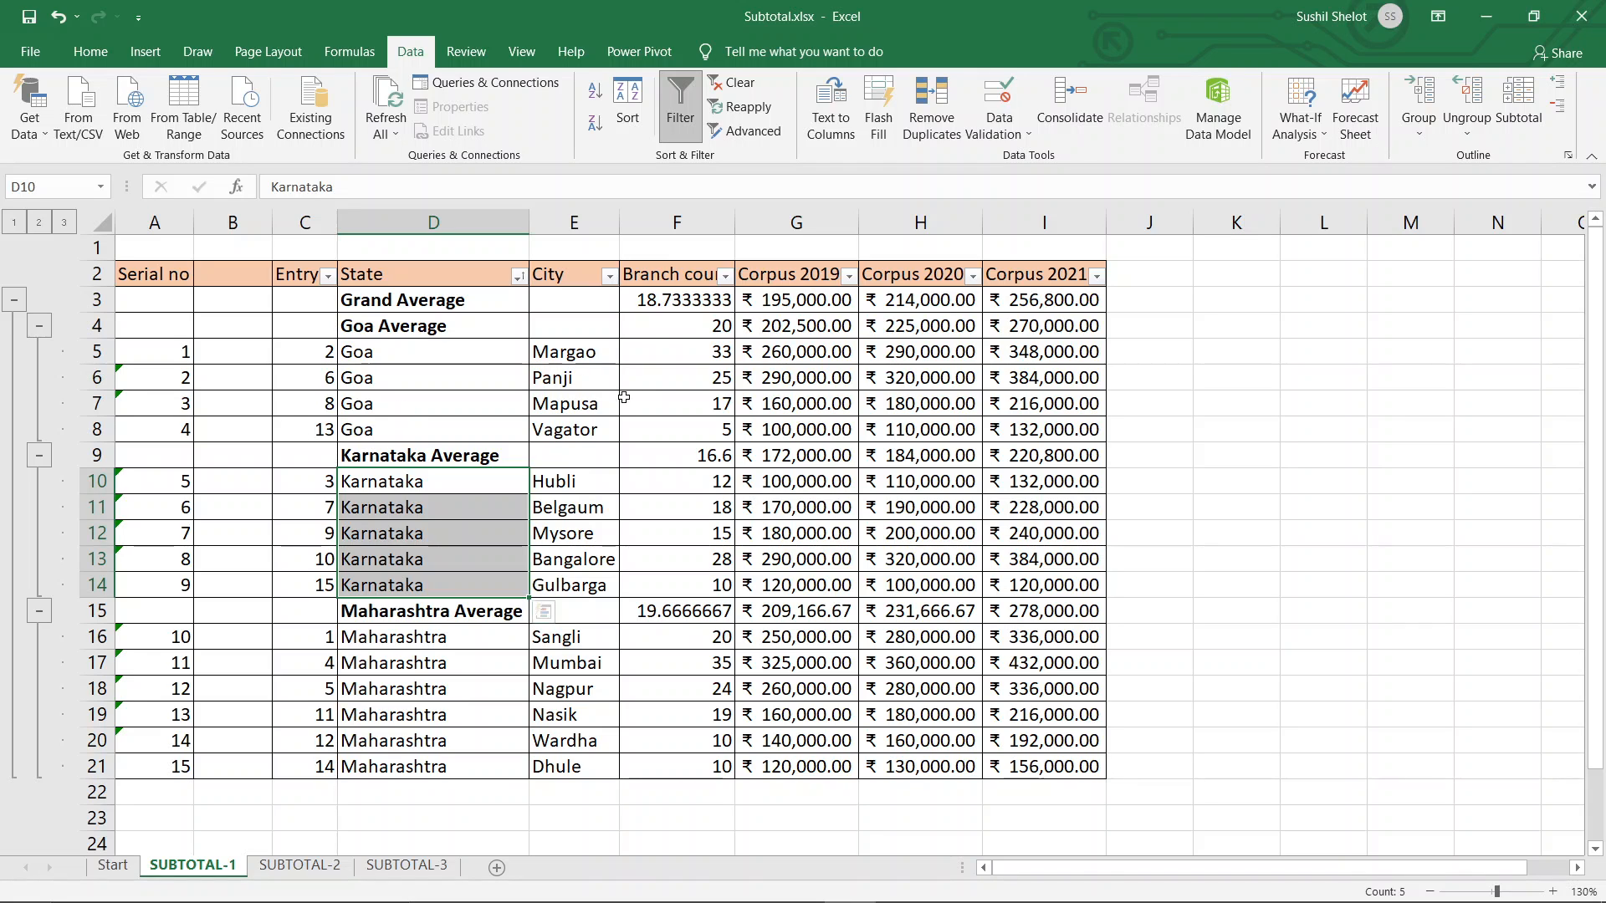
click(682, 455)
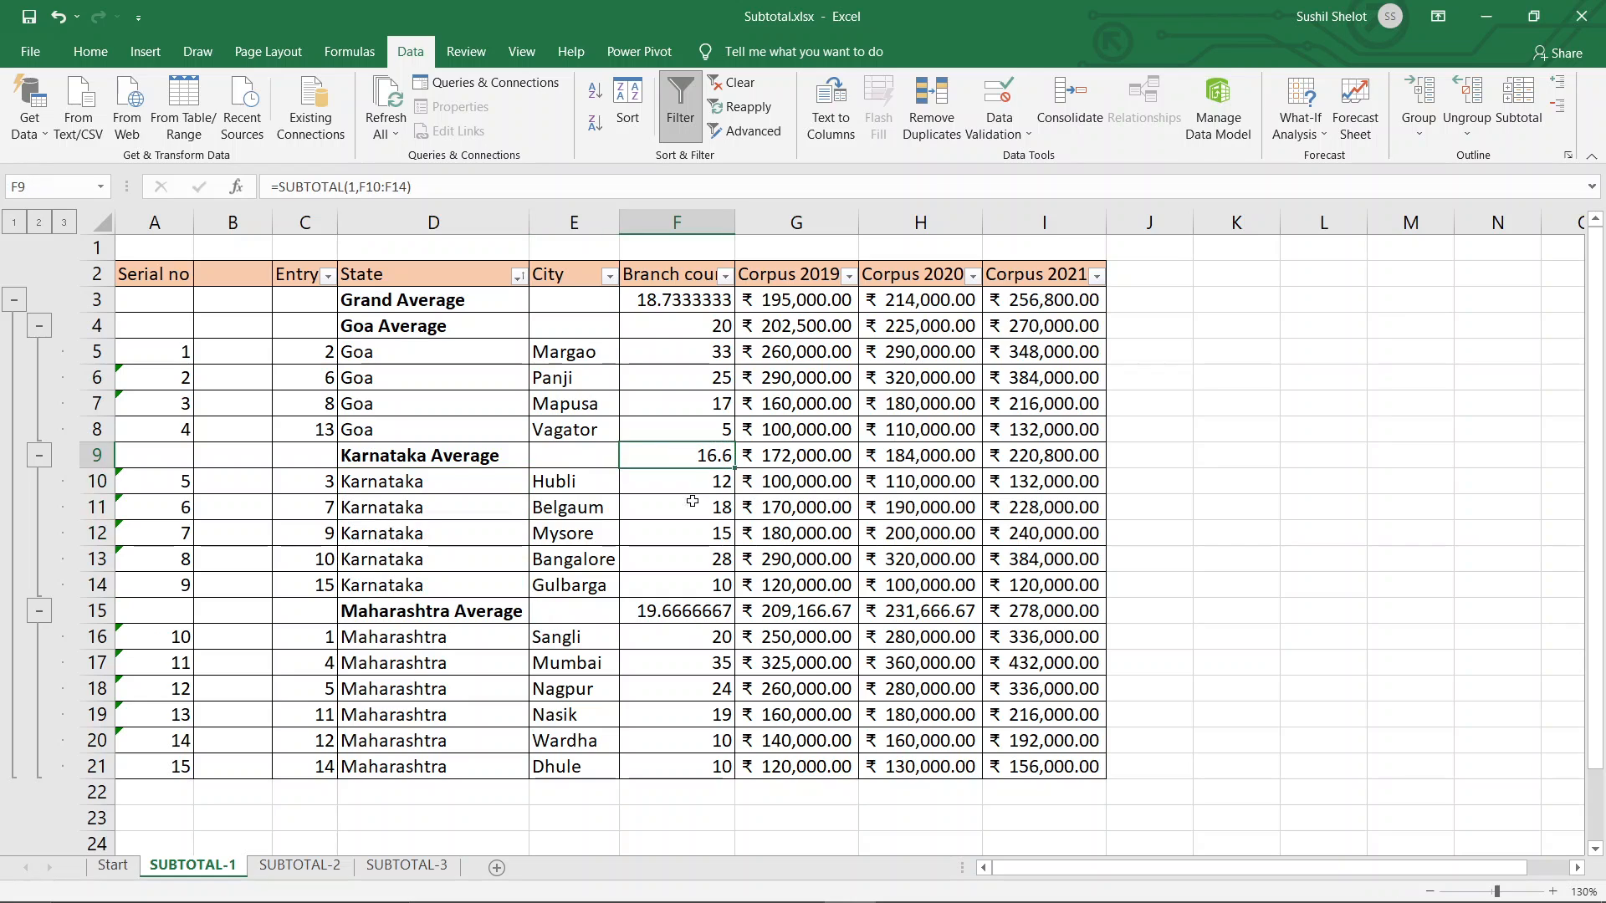
click(693, 612)
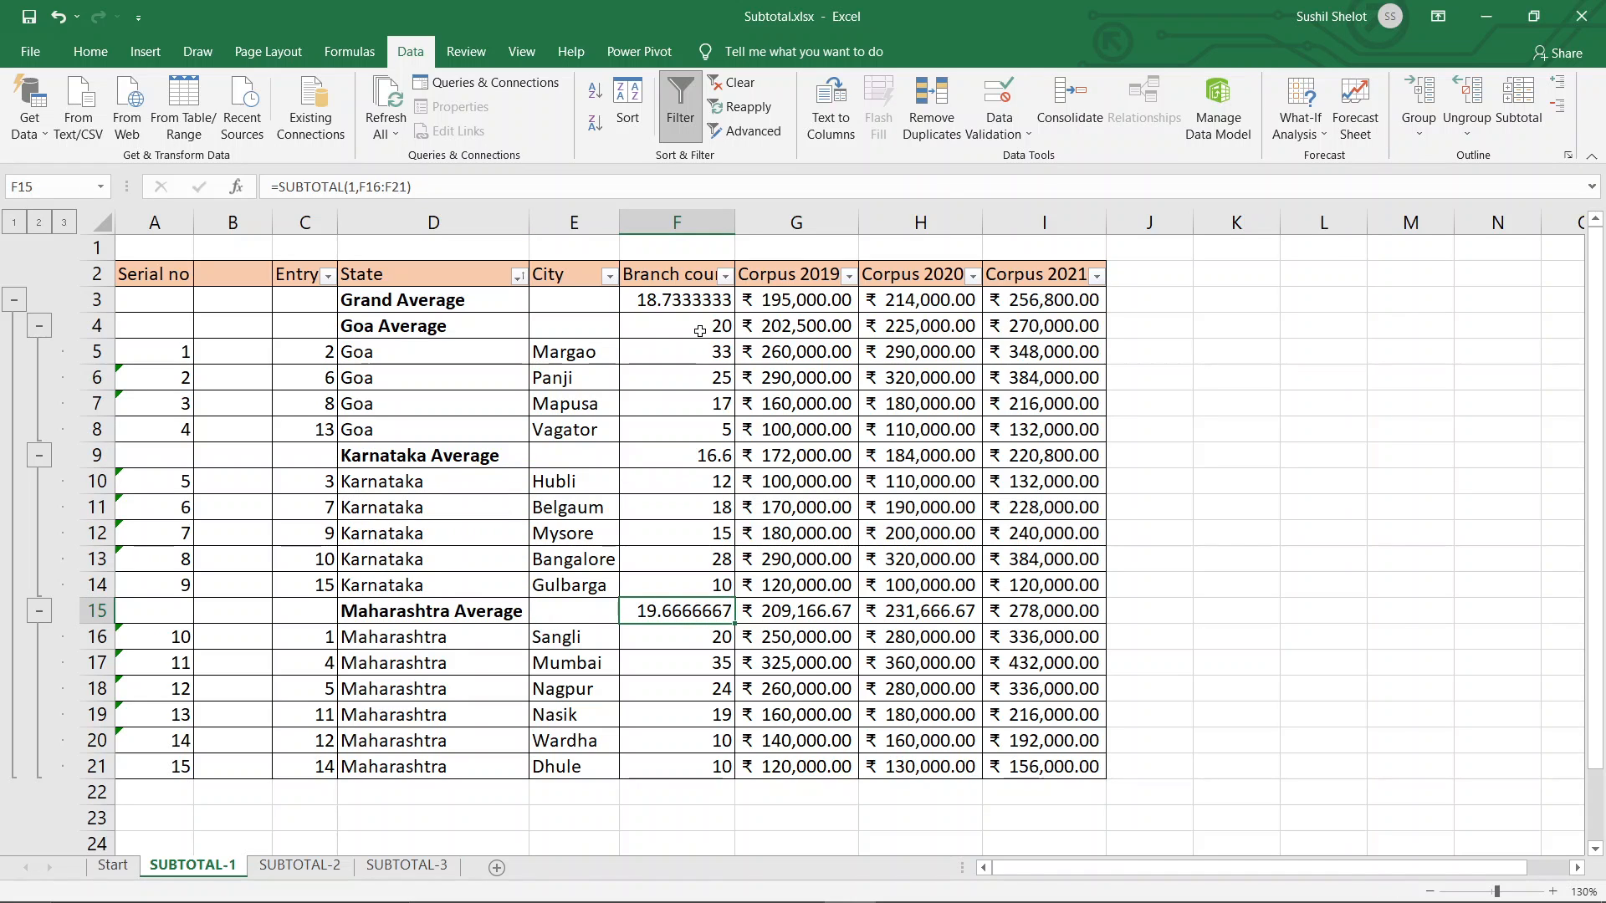
click(700, 331)
click(683, 300)
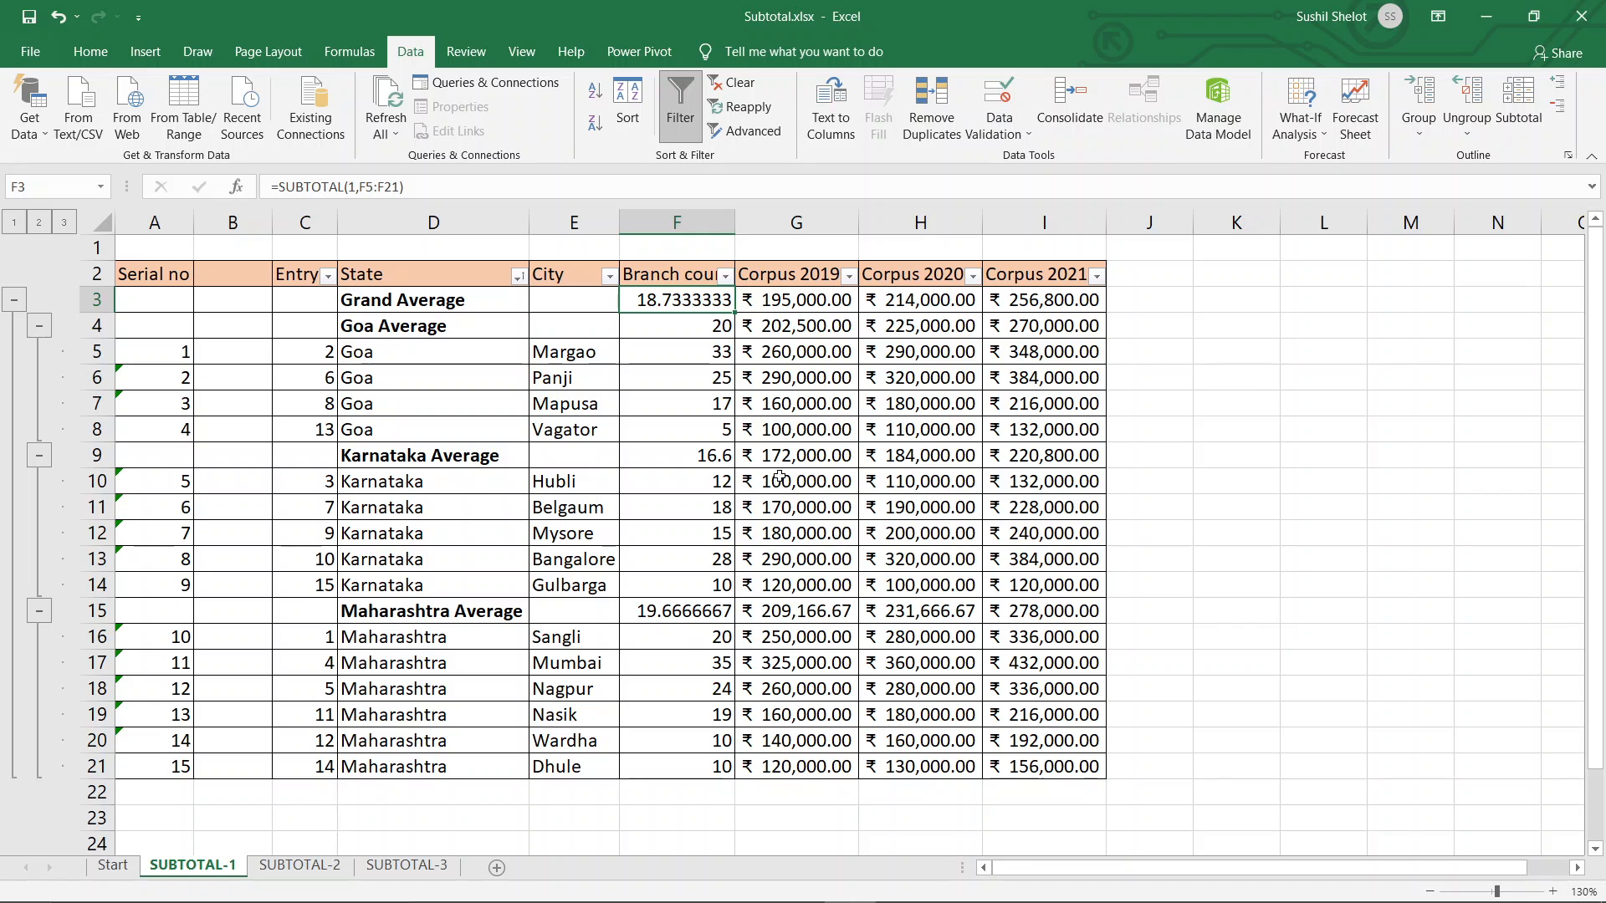
Step: Add Count subtotals at each change in State for Branch count and the Corpus columns, with Replace current subtotals turned off
click(439, 351)
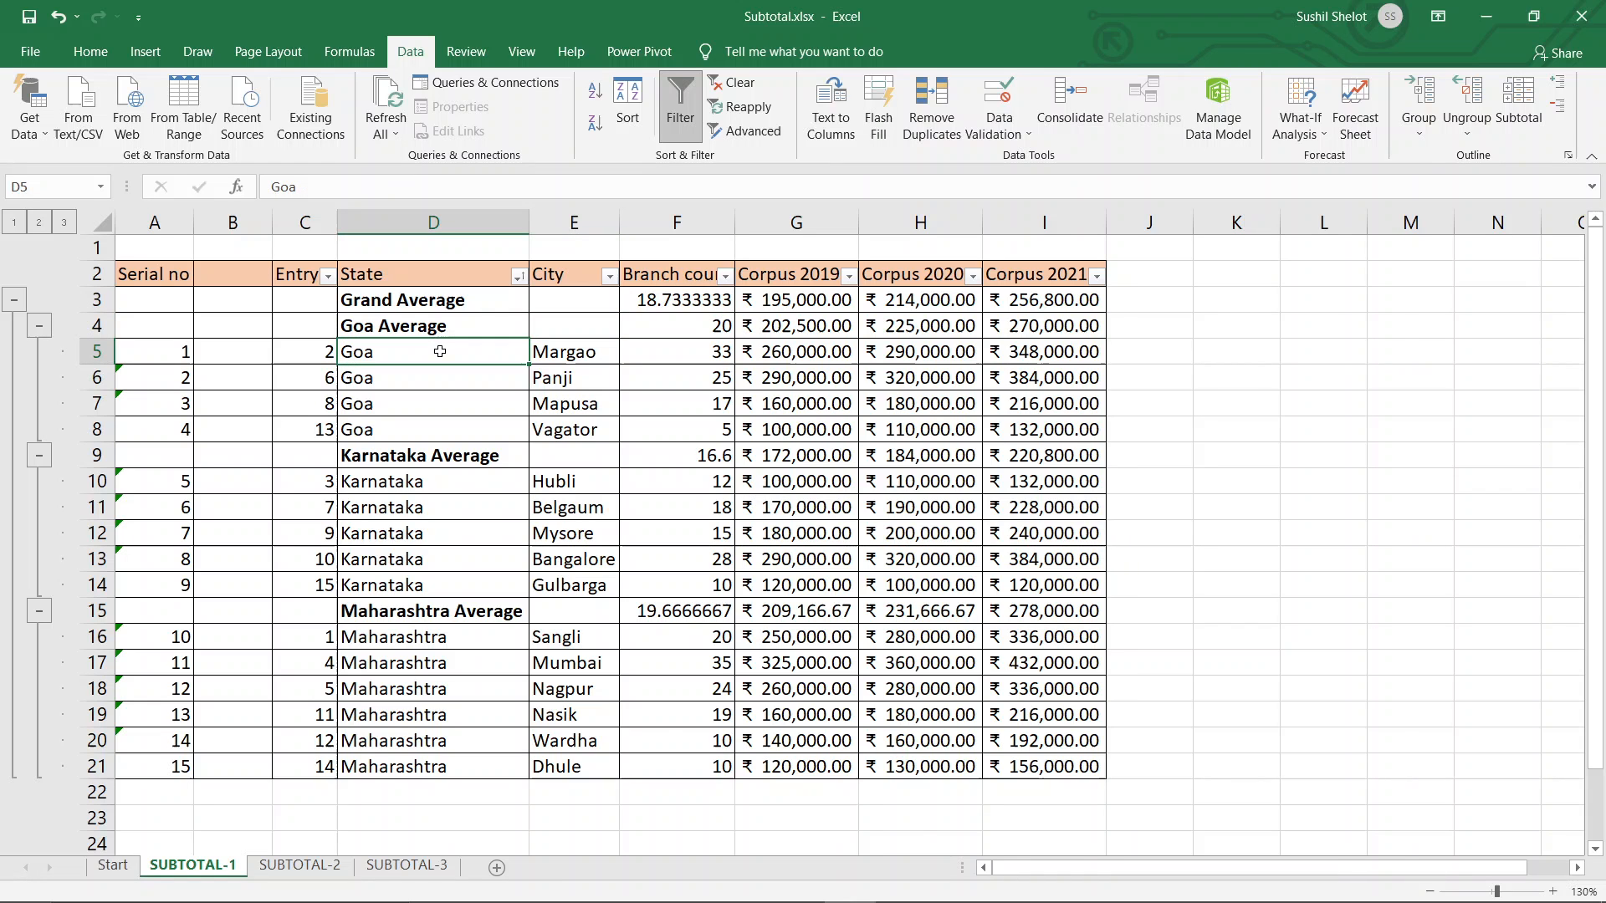
click(1518, 104)
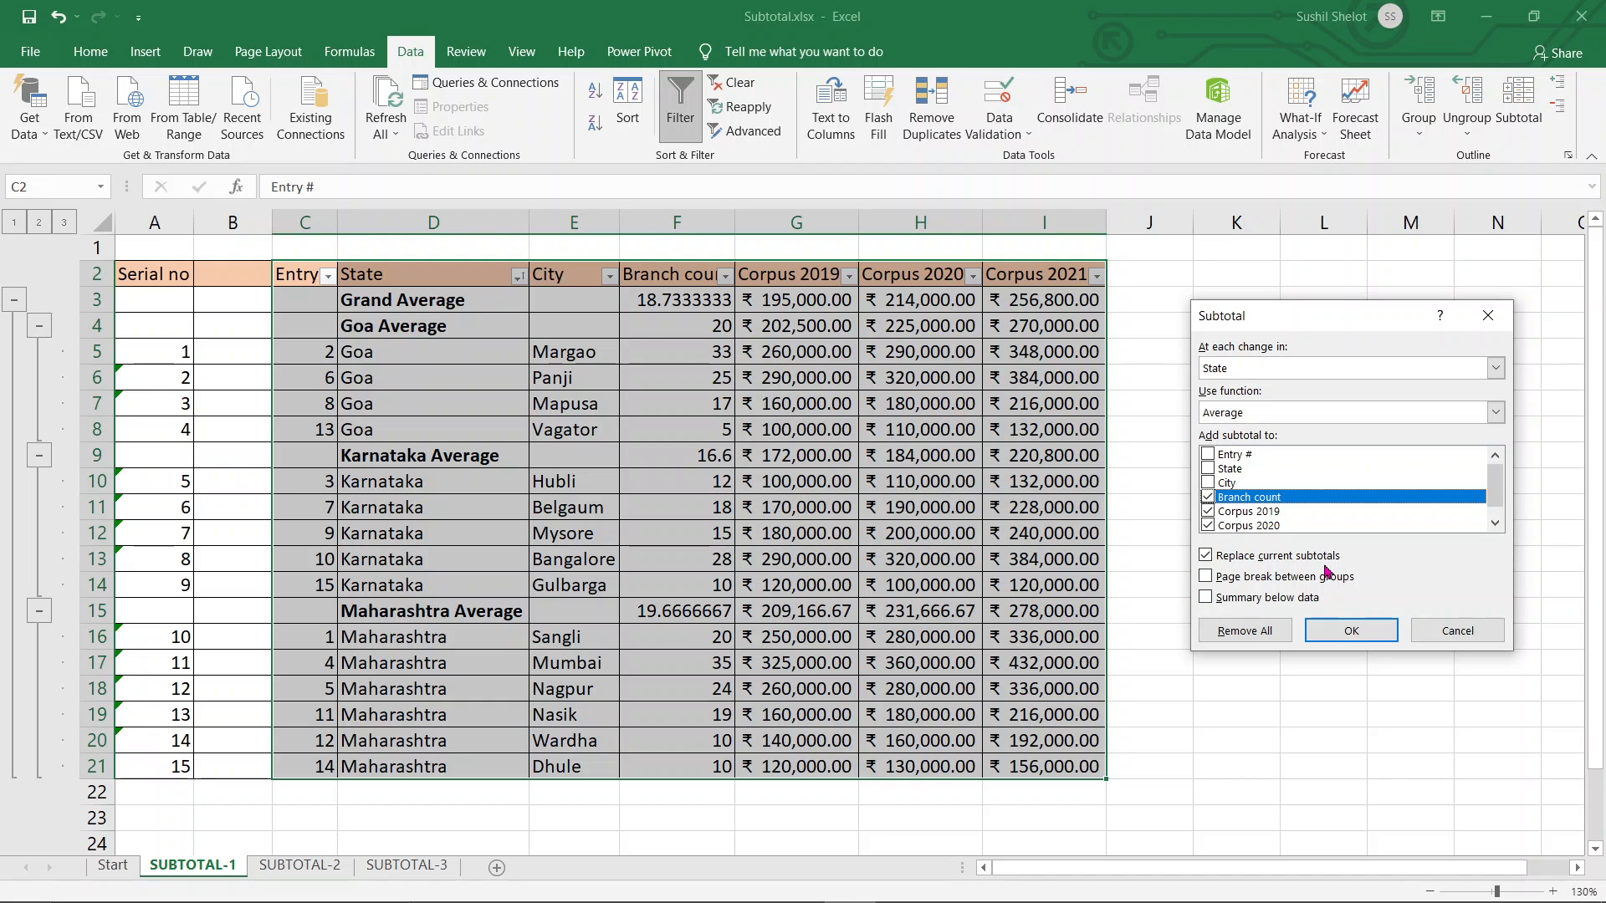
click(1266, 417)
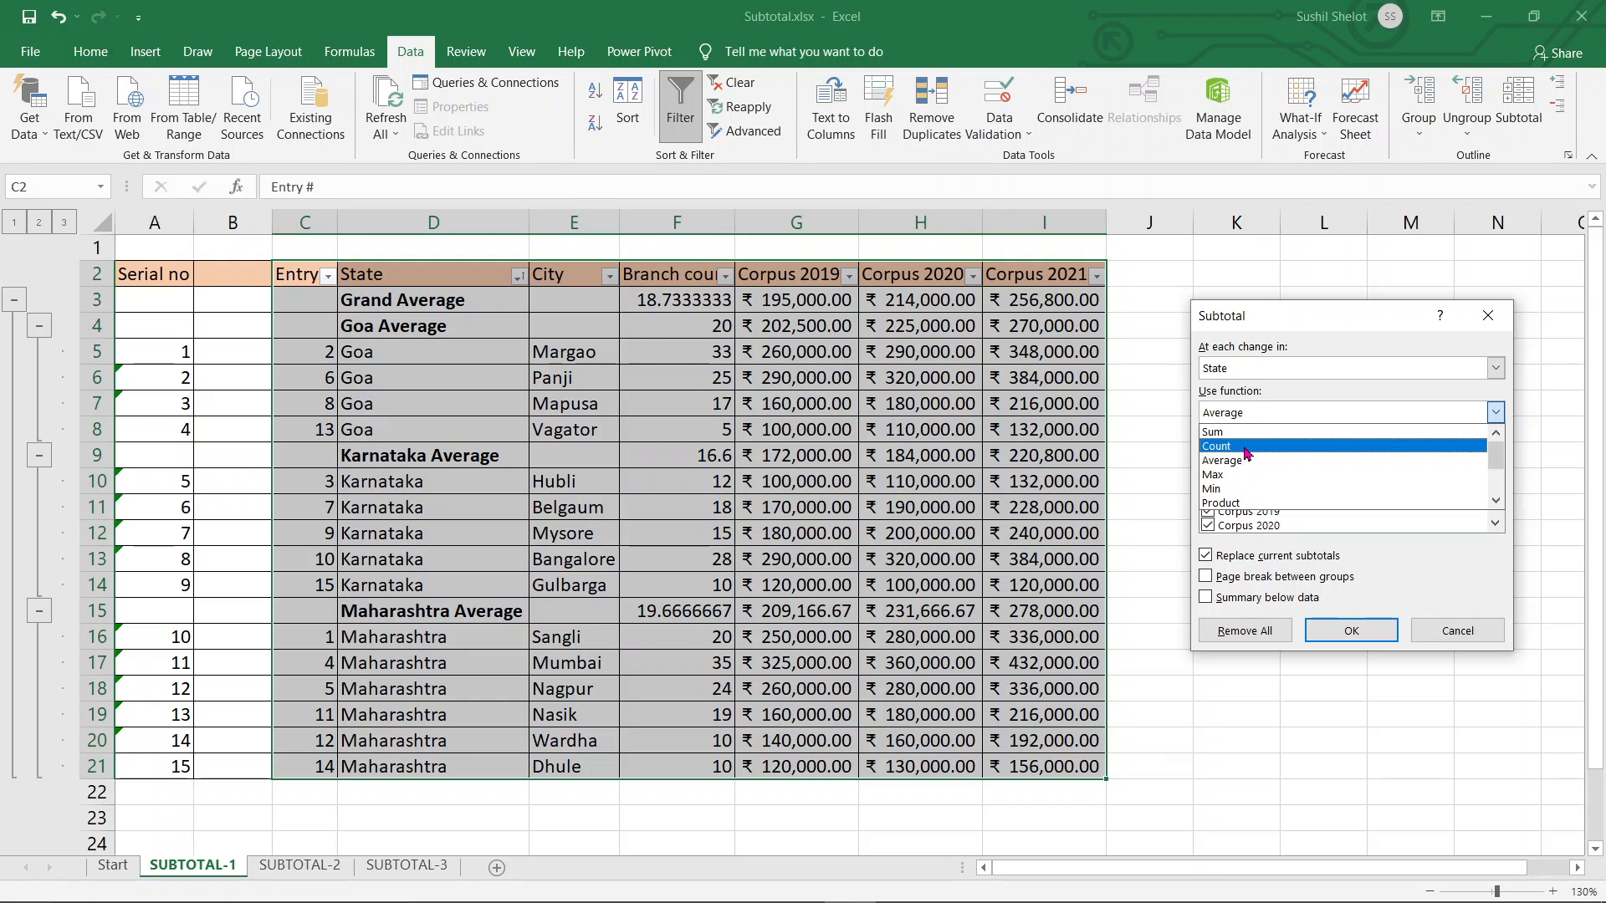
click(1246, 449)
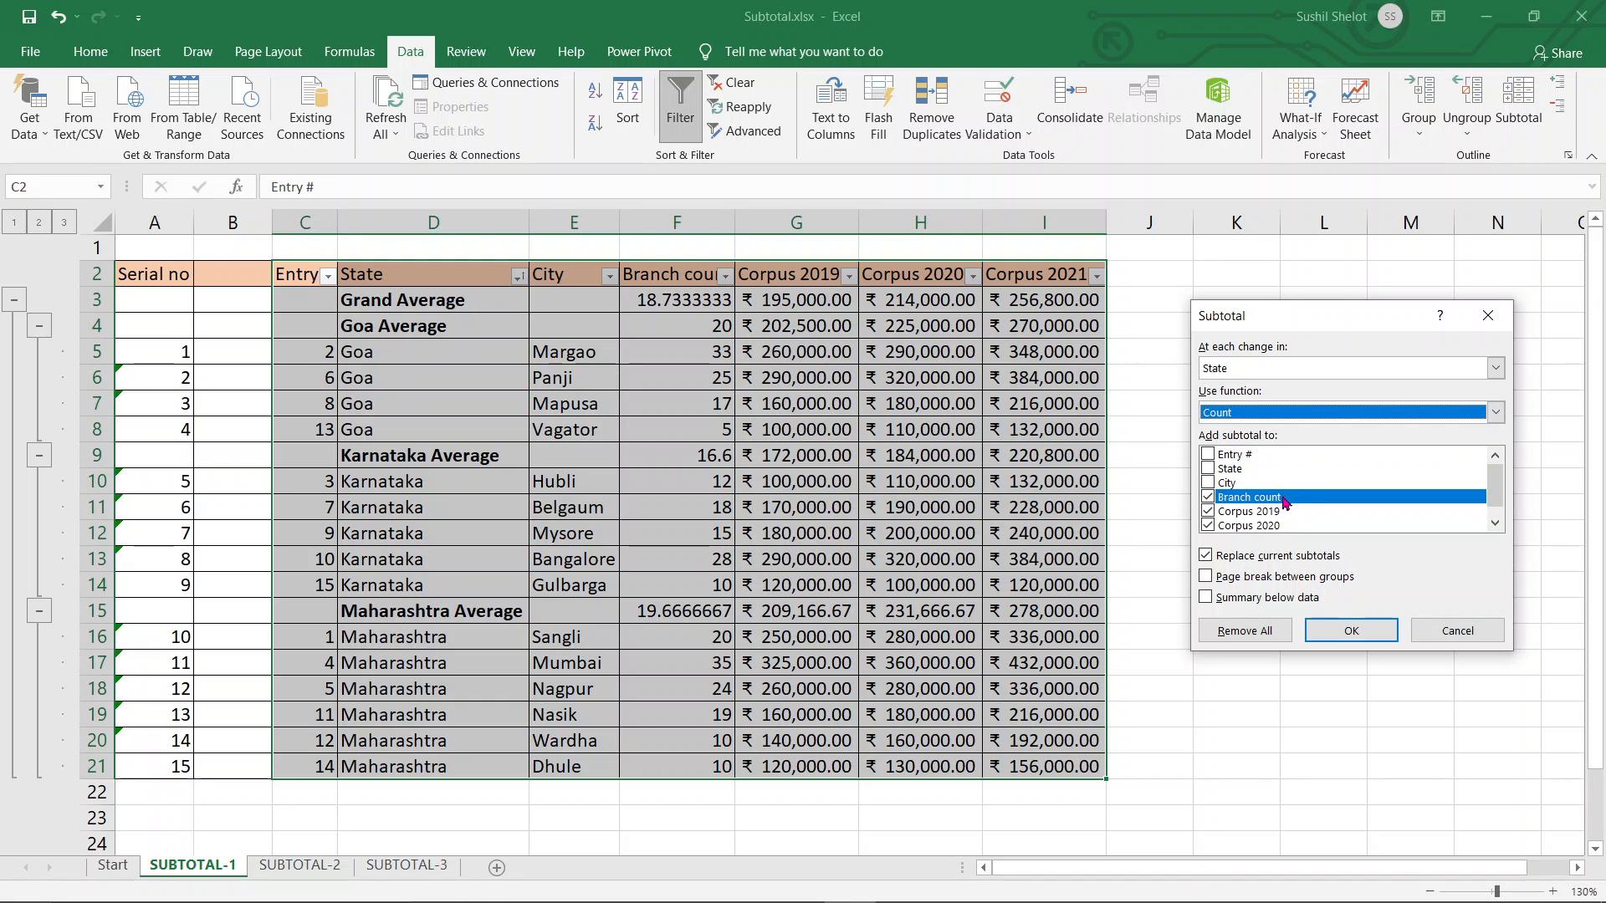
drag(1495, 495, 1495, 524)
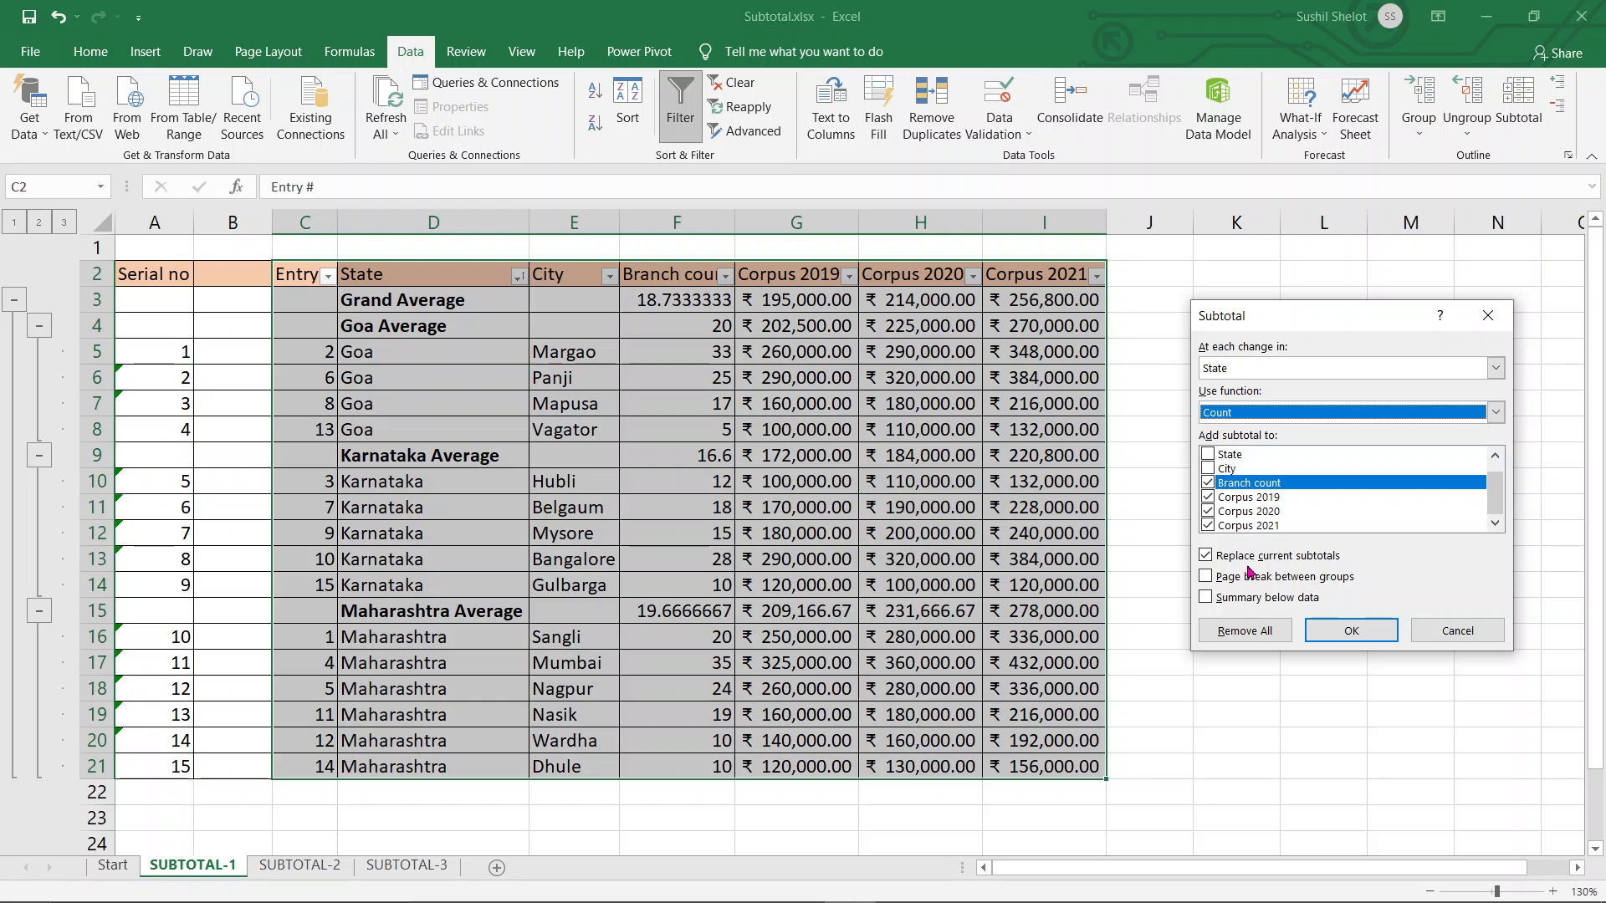
click(1206, 557)
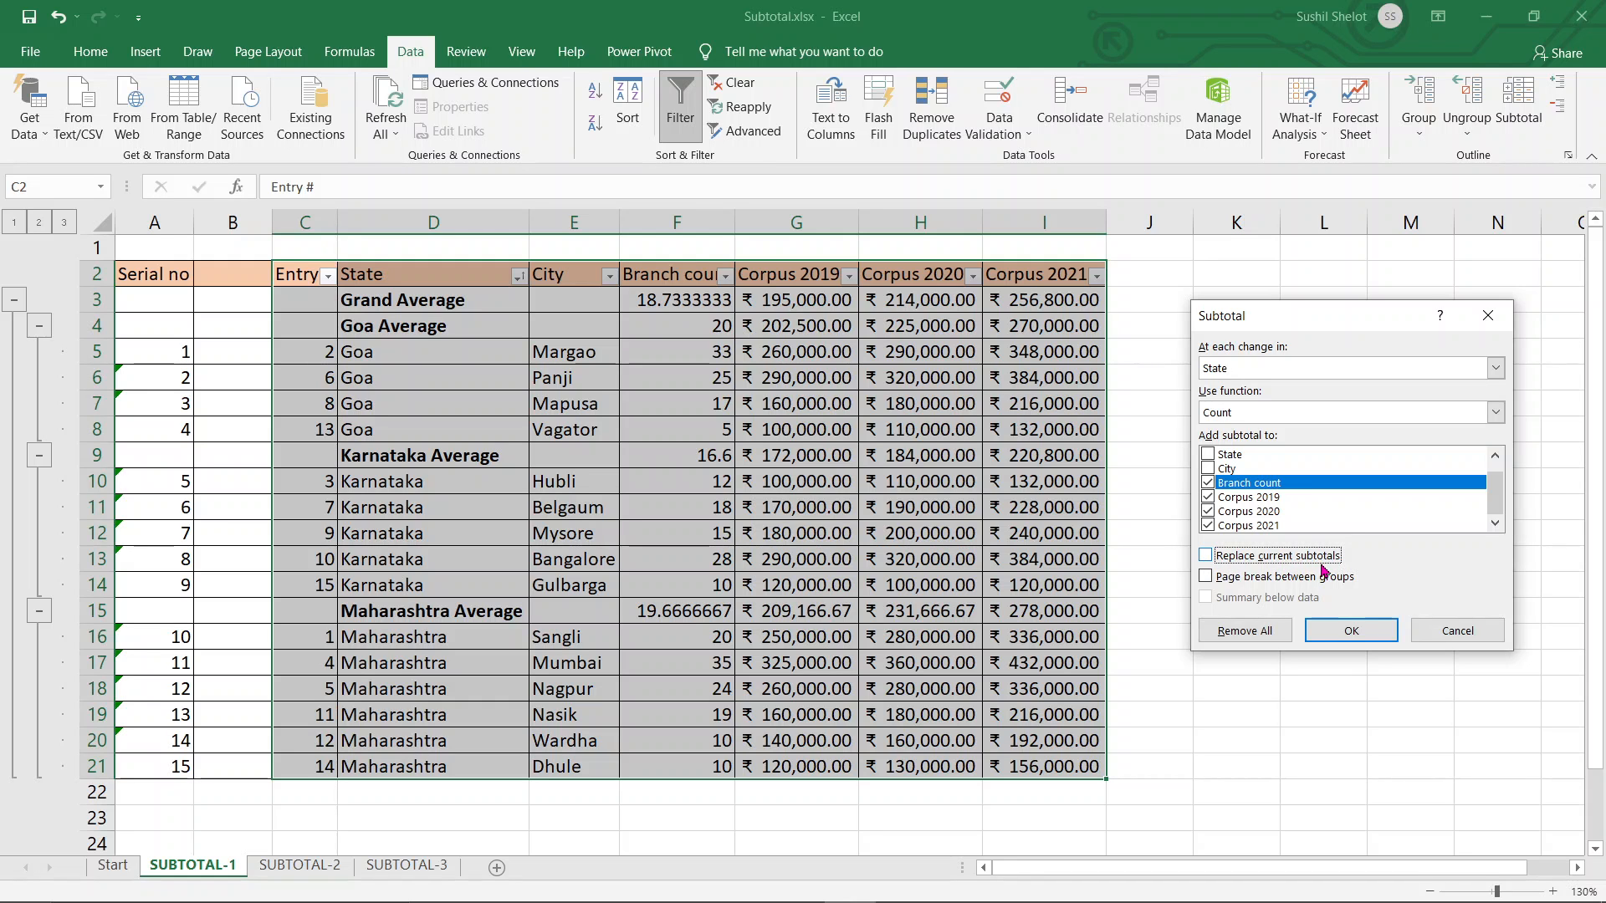
click(1353, 632)
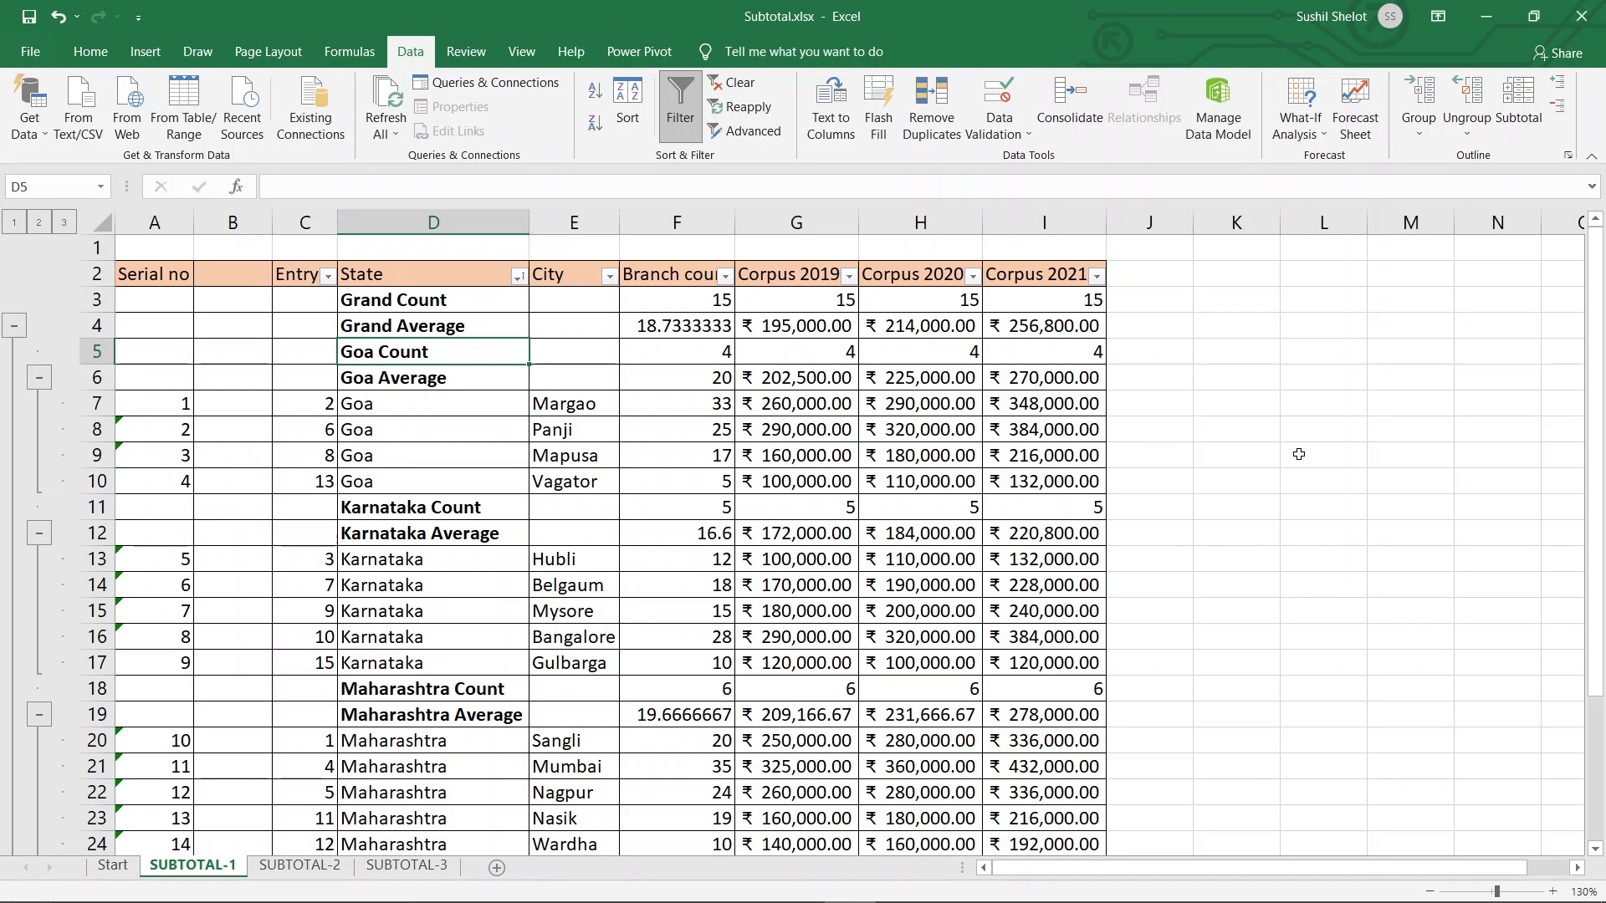
Step: Compare the Goa Count formulas in row 5 with the Branch count and Corpus 2019 entries in the Goa rows
click(464, 350)
drag(691, 402, 699, 488)
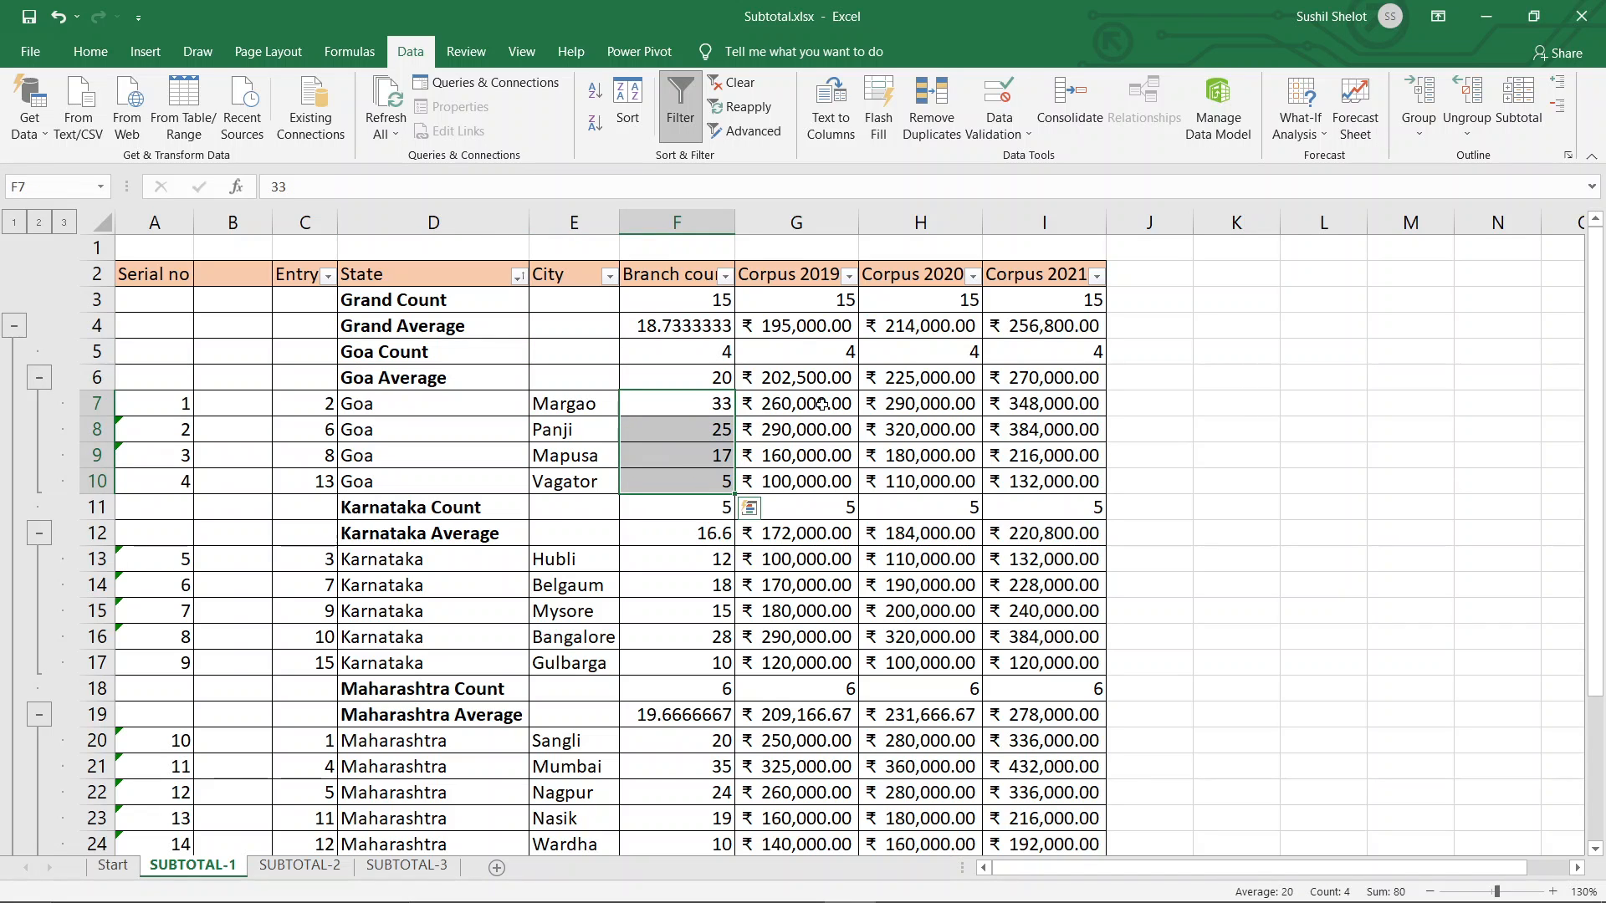
drag(823, 404, 827, 482)
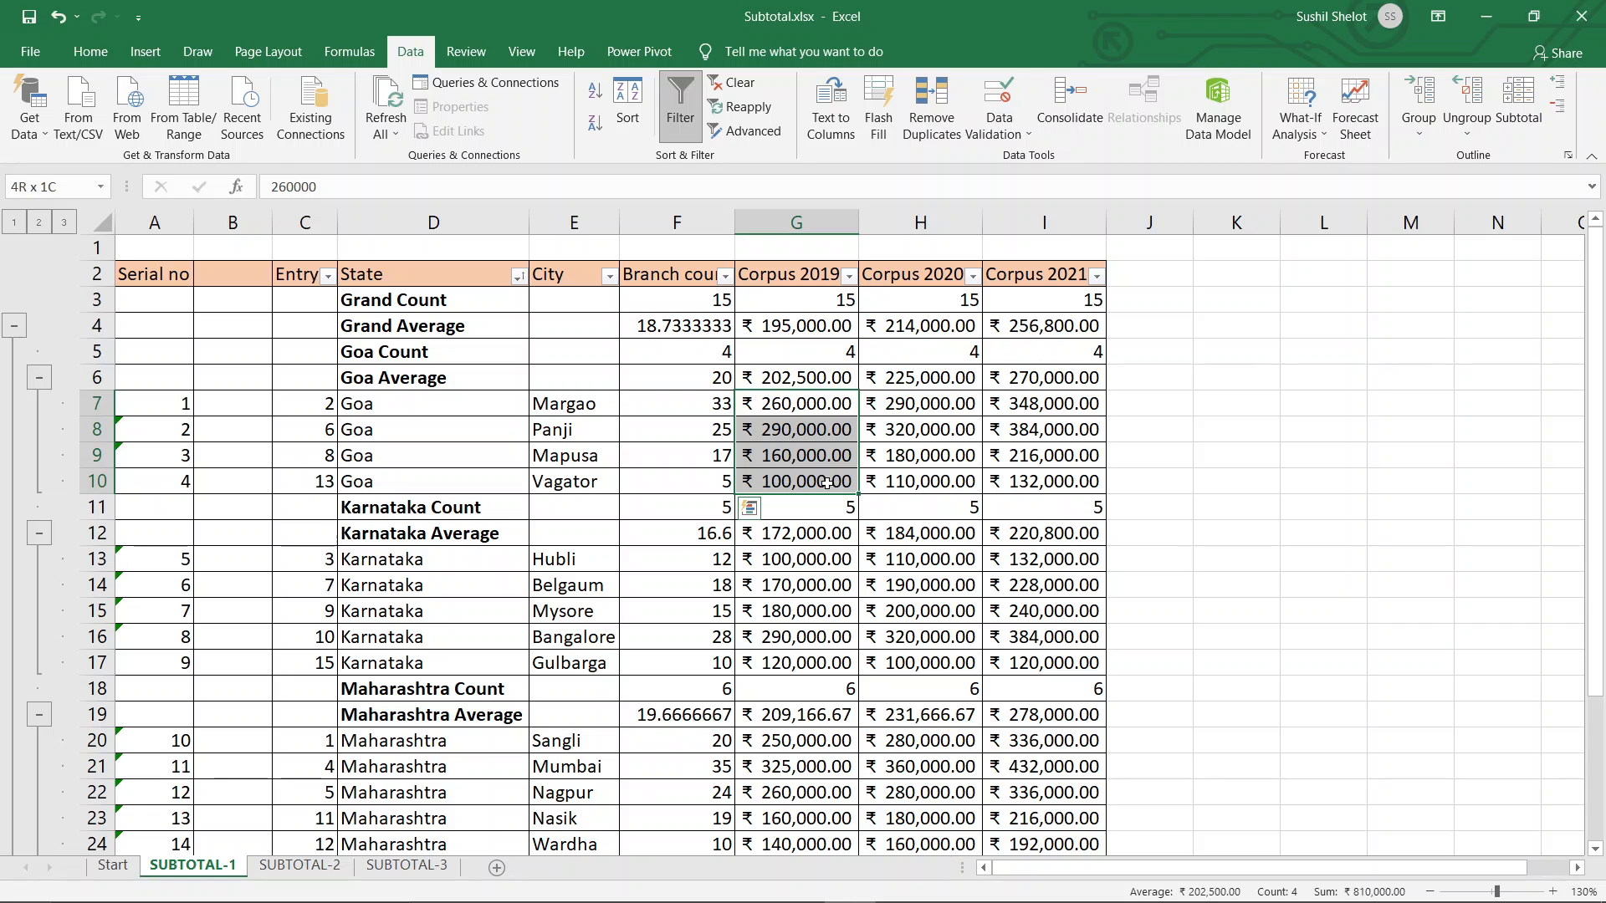
click(803, 352)
click(951, 352)
click(1062, 352)
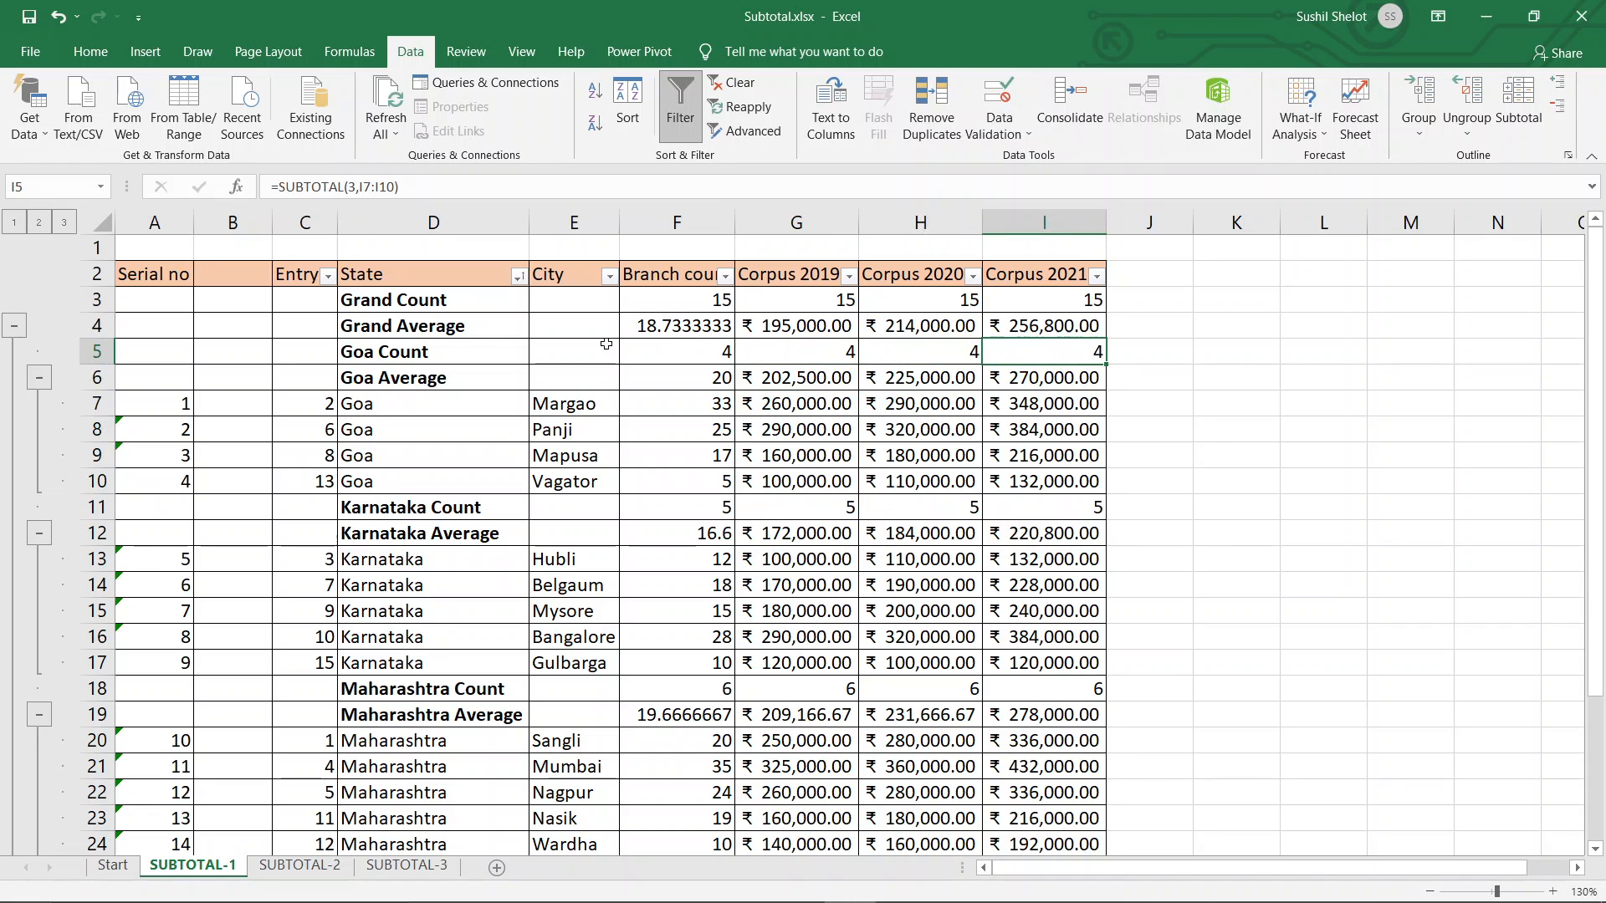
Step: Add Sum subtotals for each State alongside the existing Count and Average subtotals
click(460, 346)
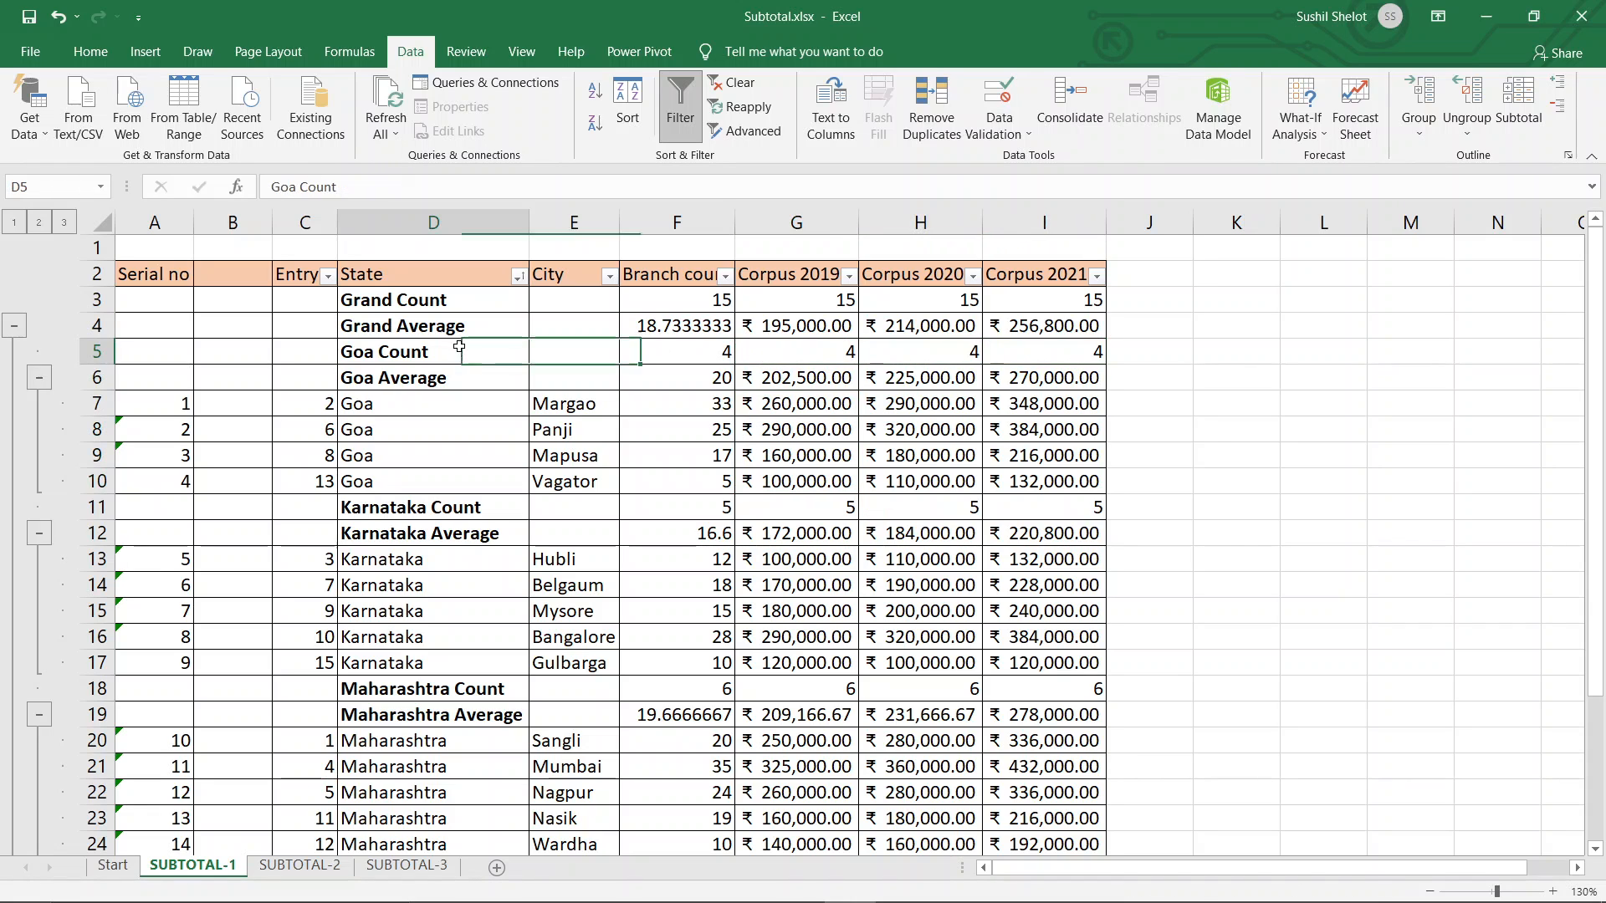
click(1518, 108)
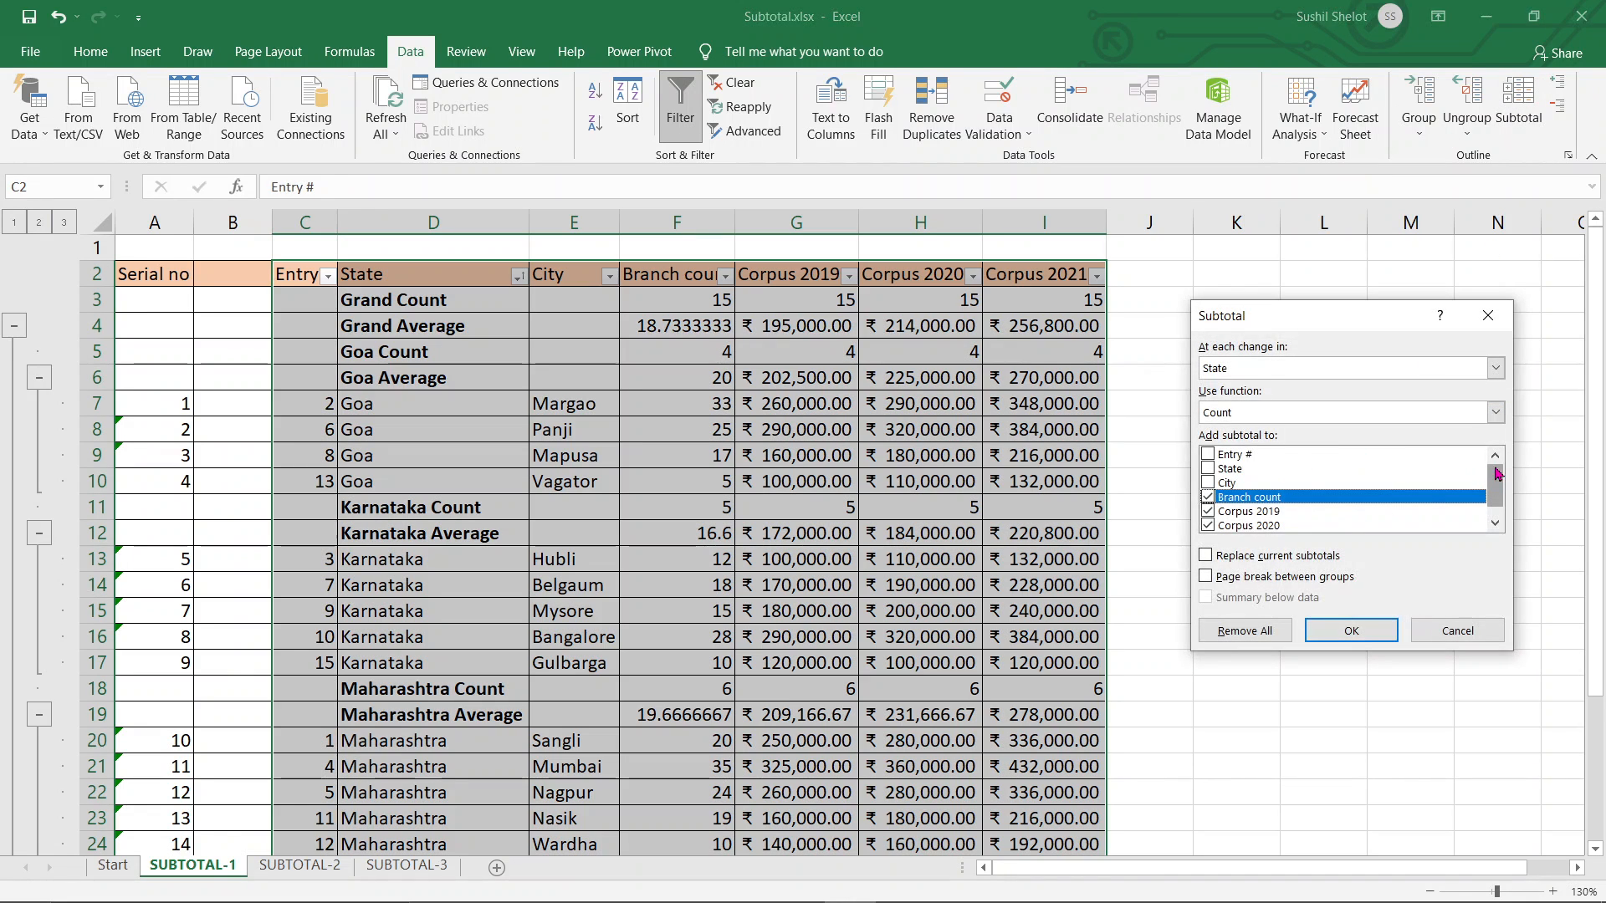
click(1311, 418)
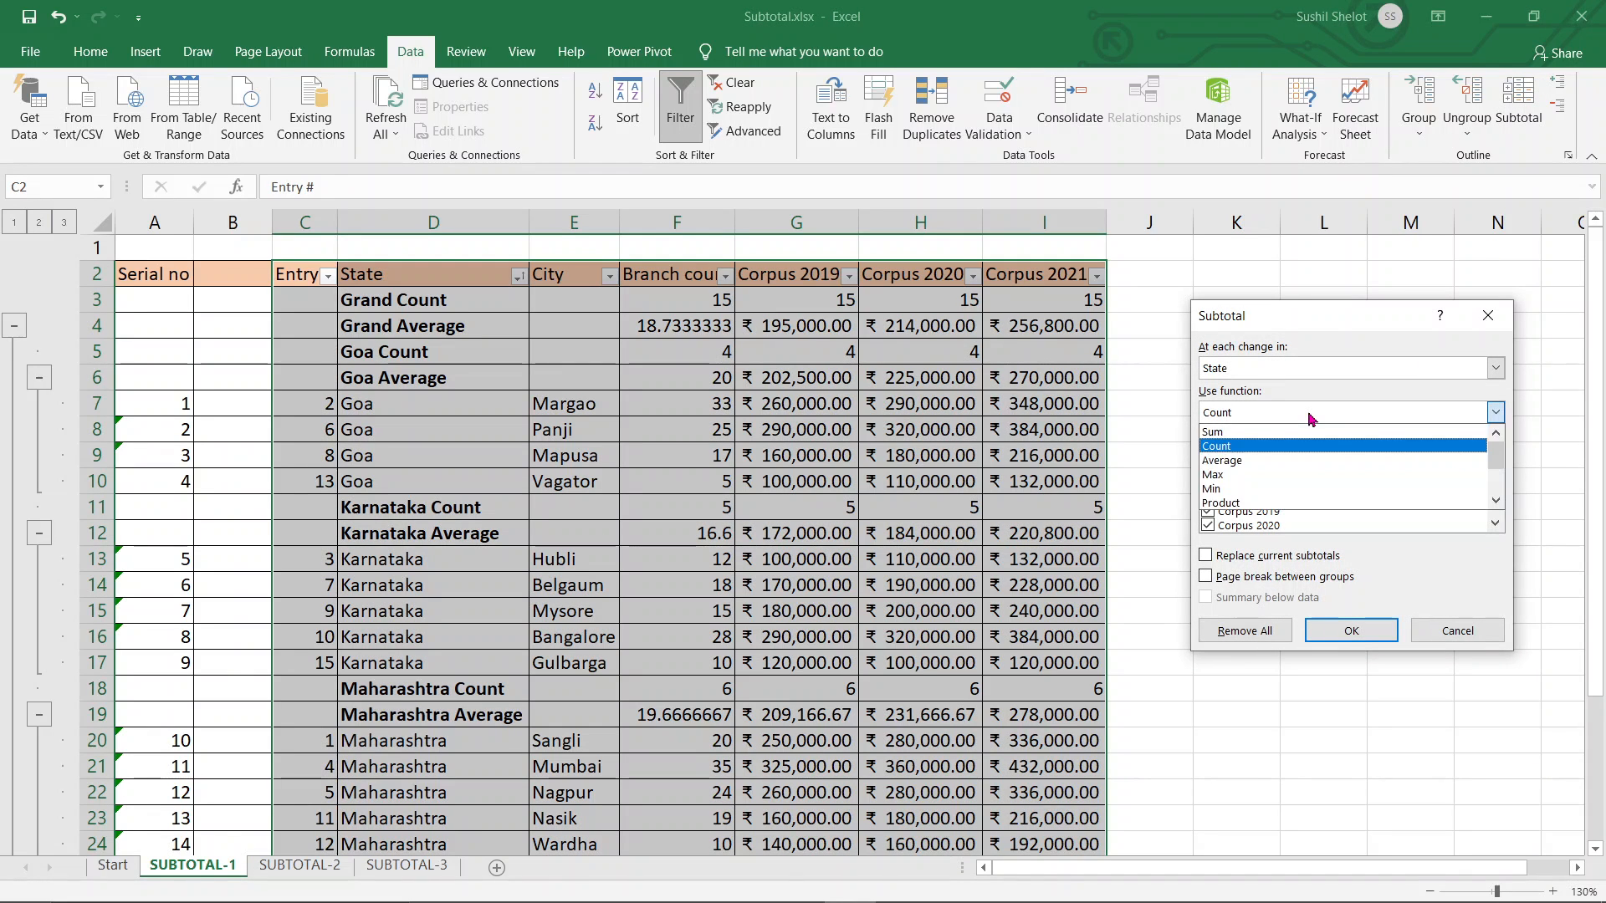
click(1249, 433)
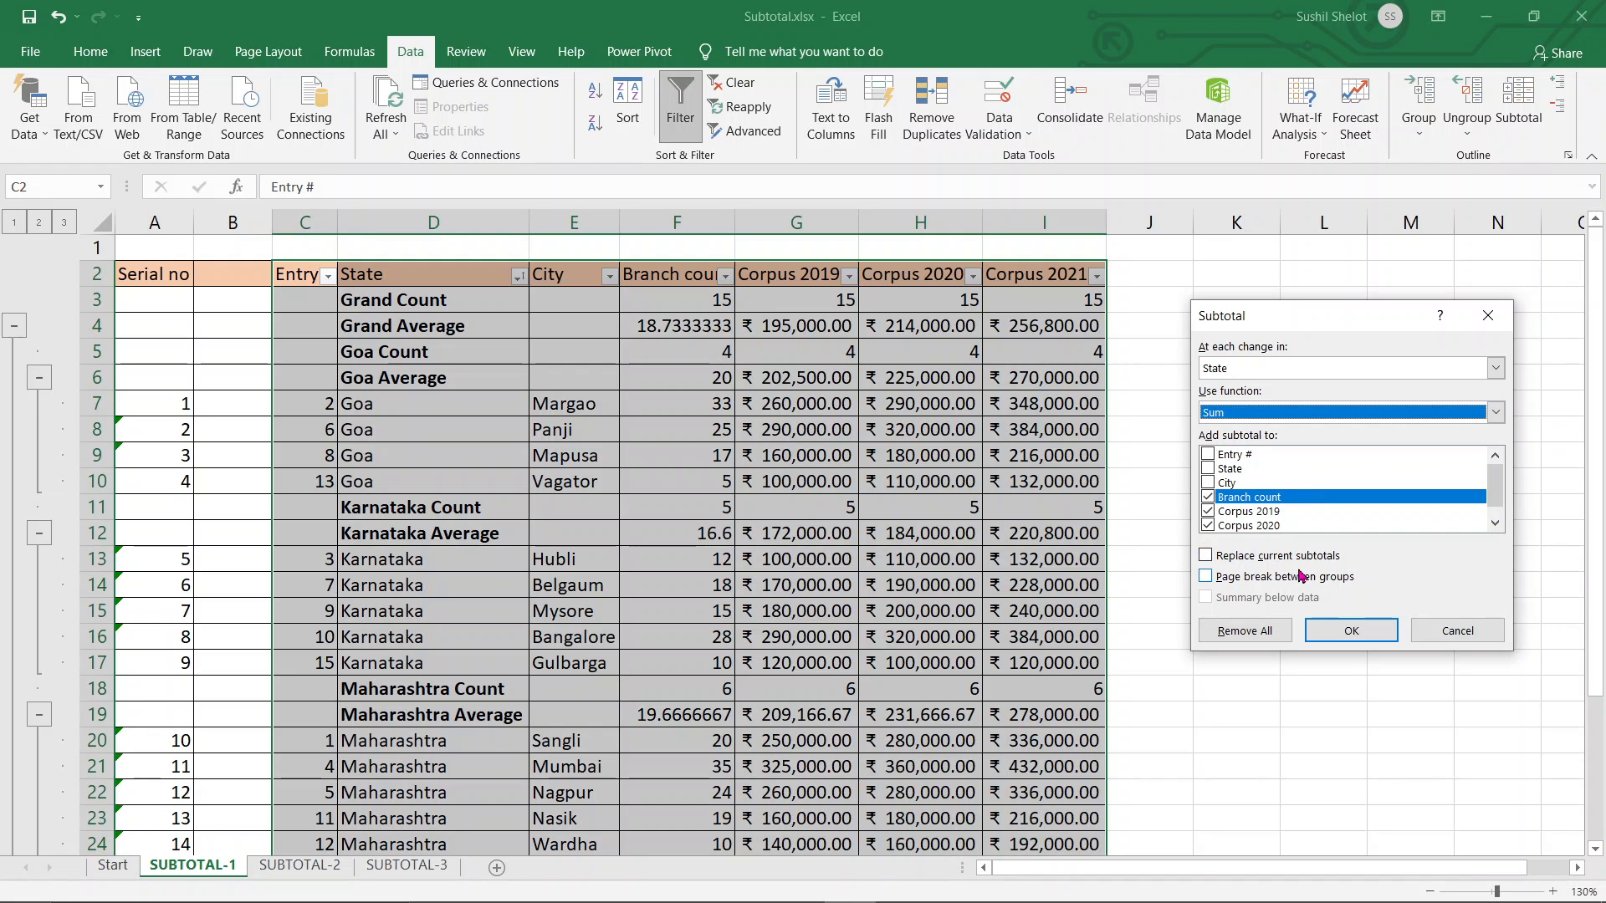
click(1372, 629)
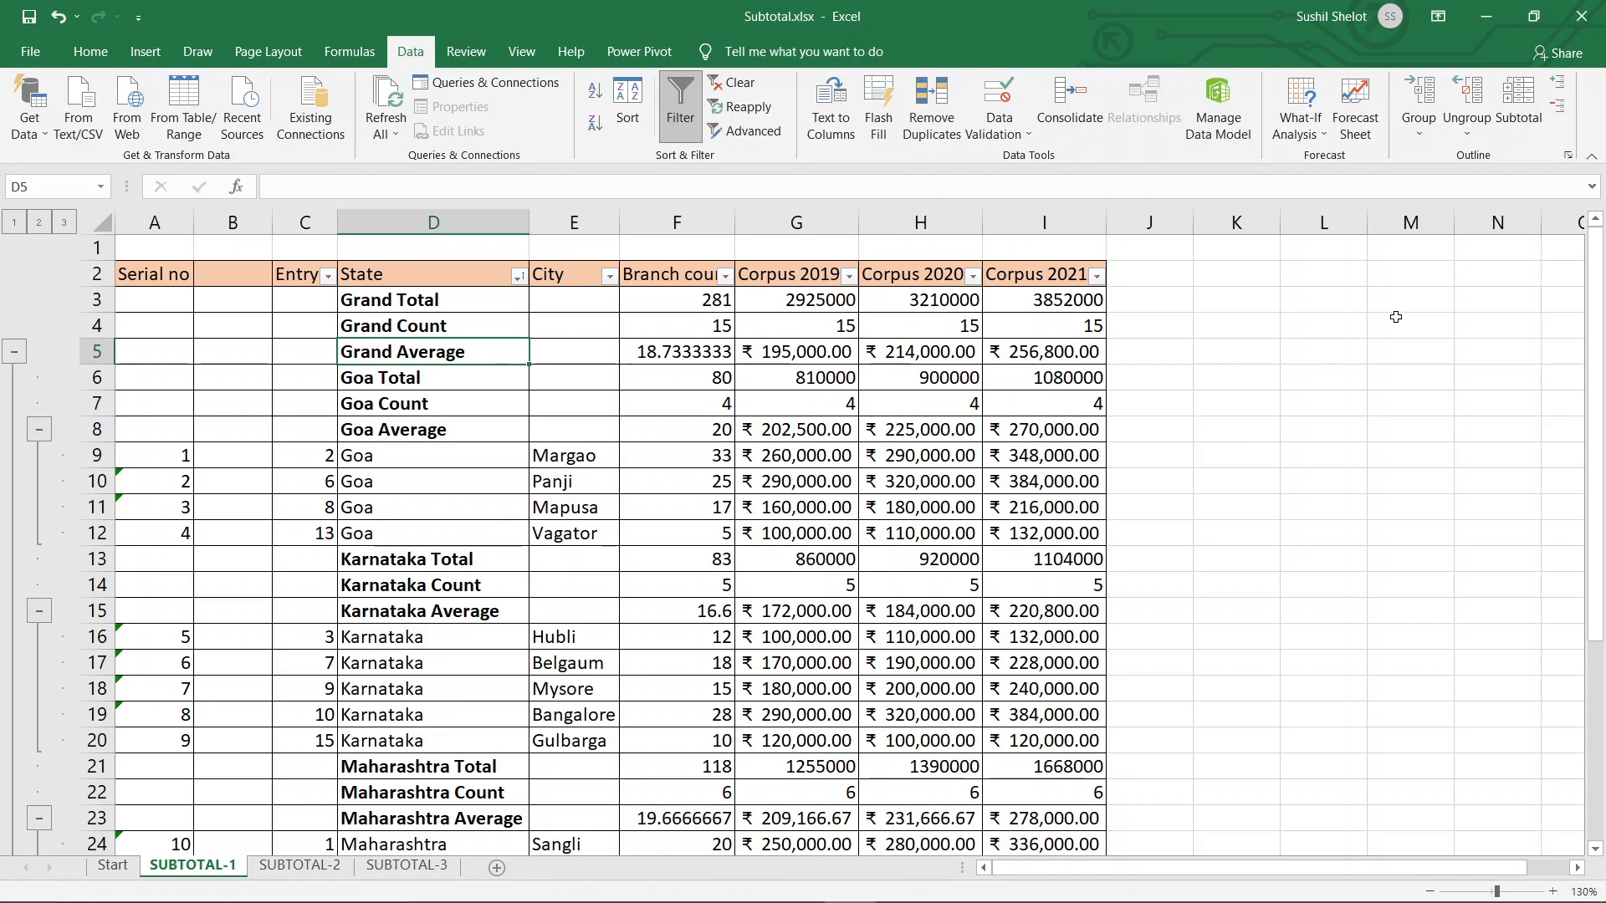
Step: Remove all subtotals from the table
click(1520, 117)
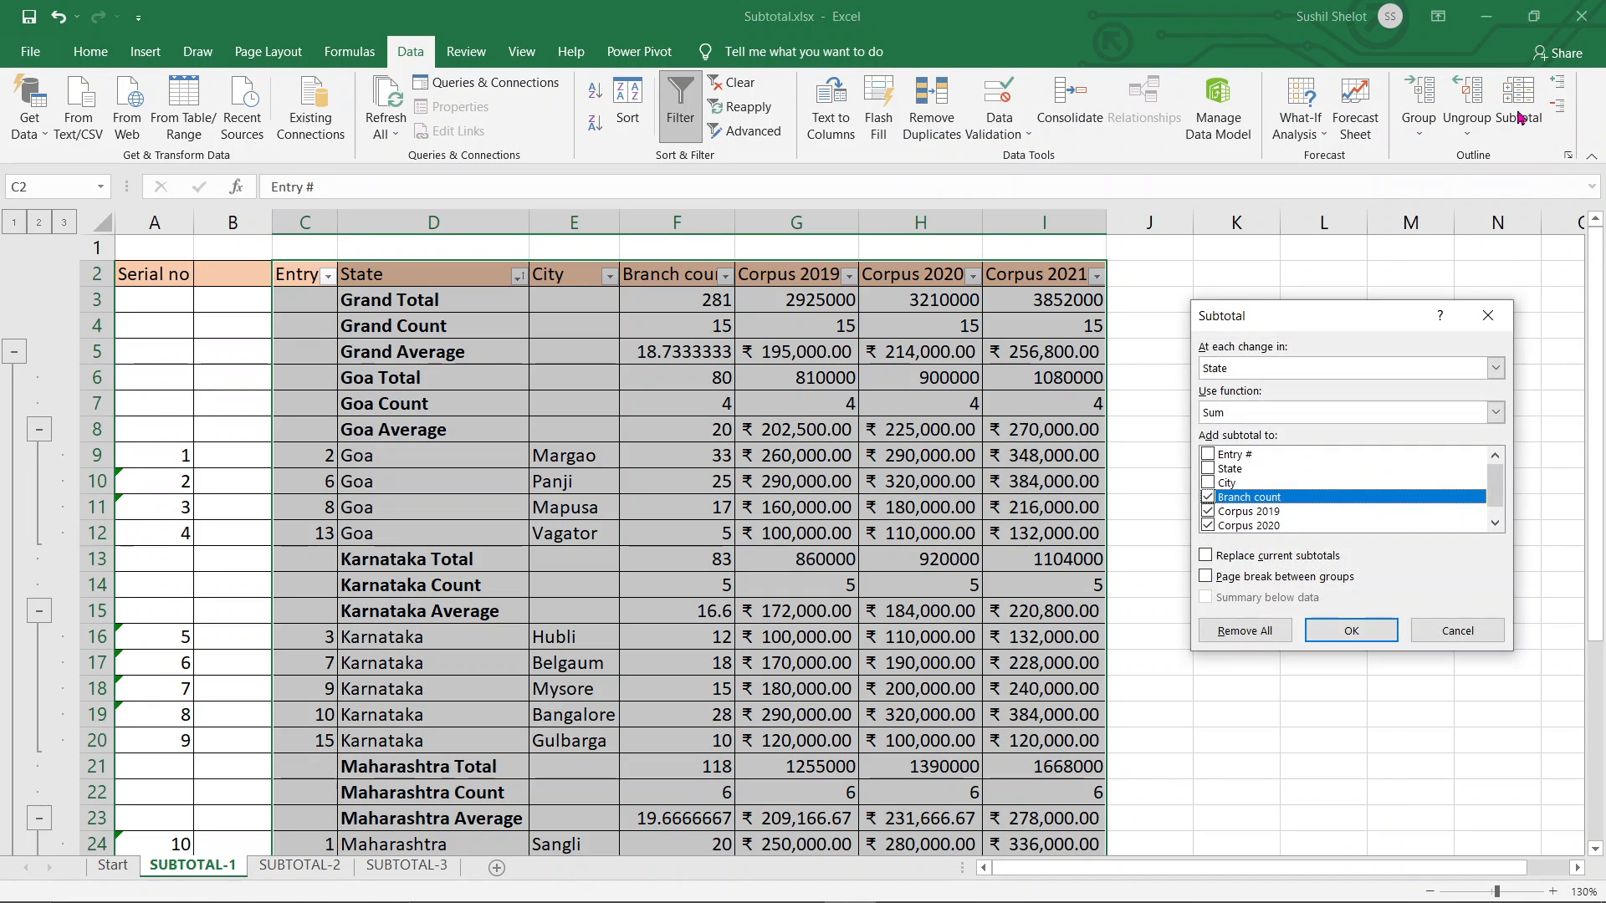
click(1504, 465)
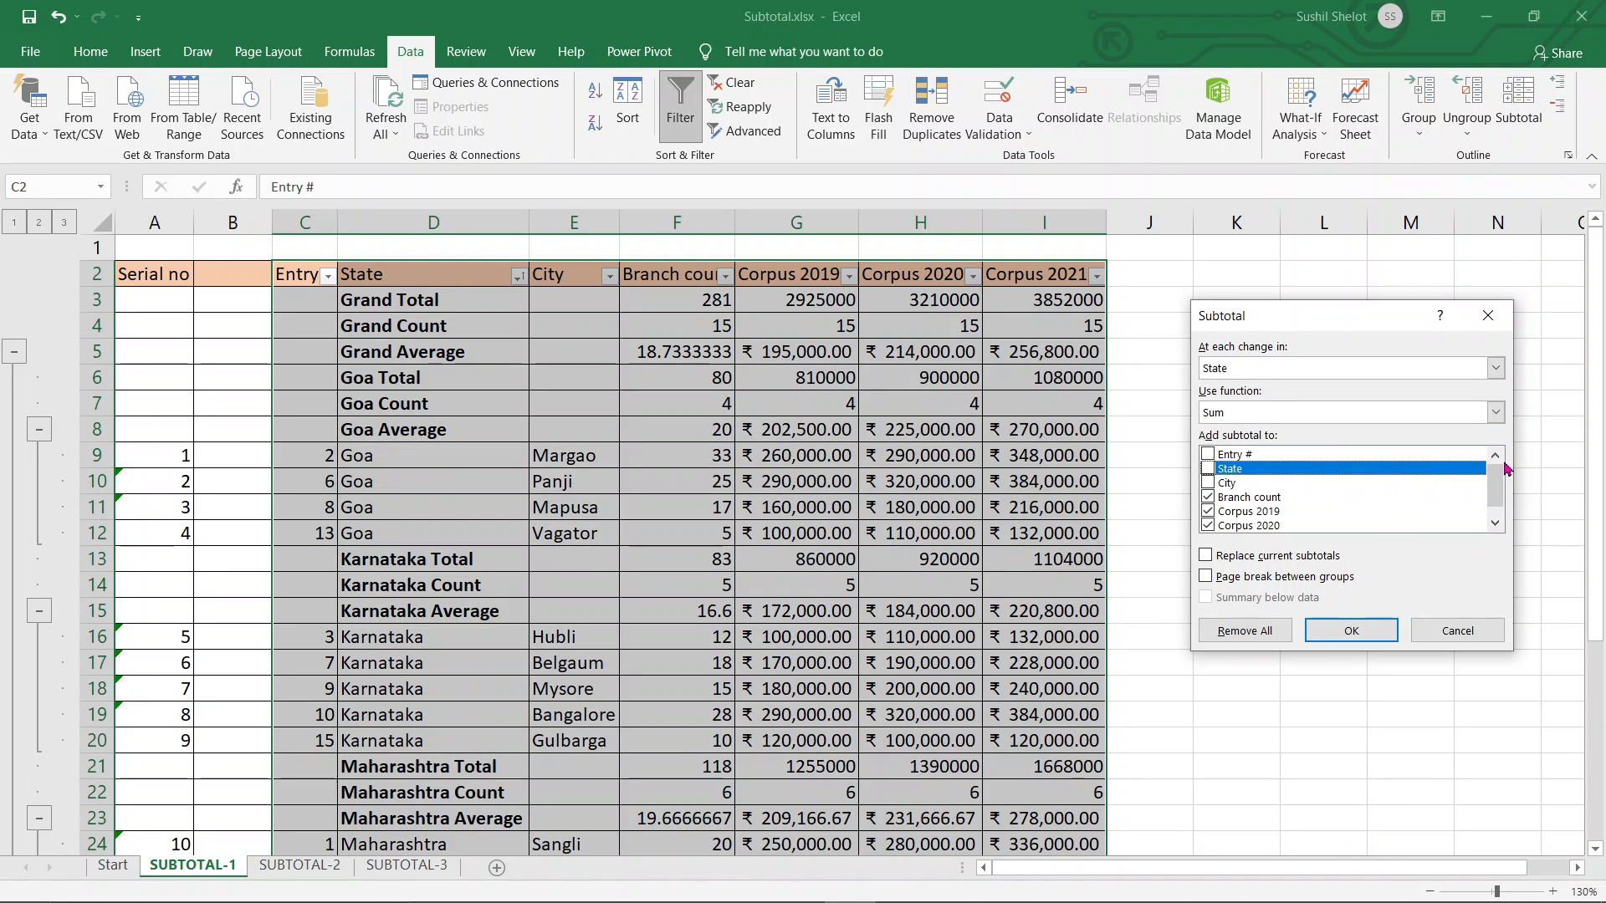
click(1206, 557)
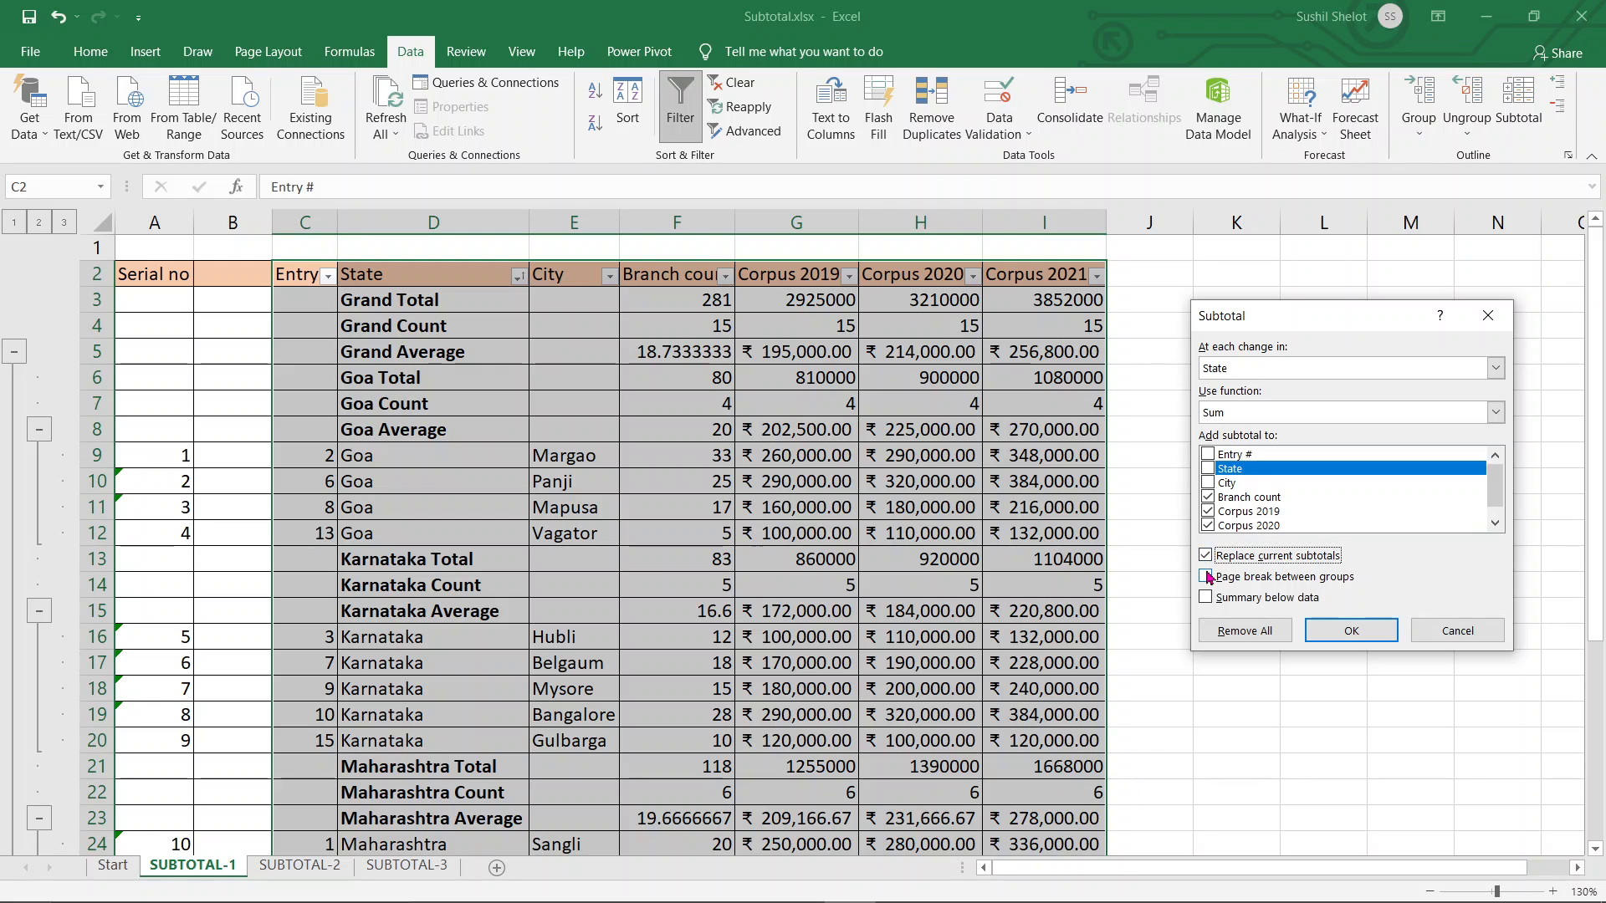
click(1246, 633)
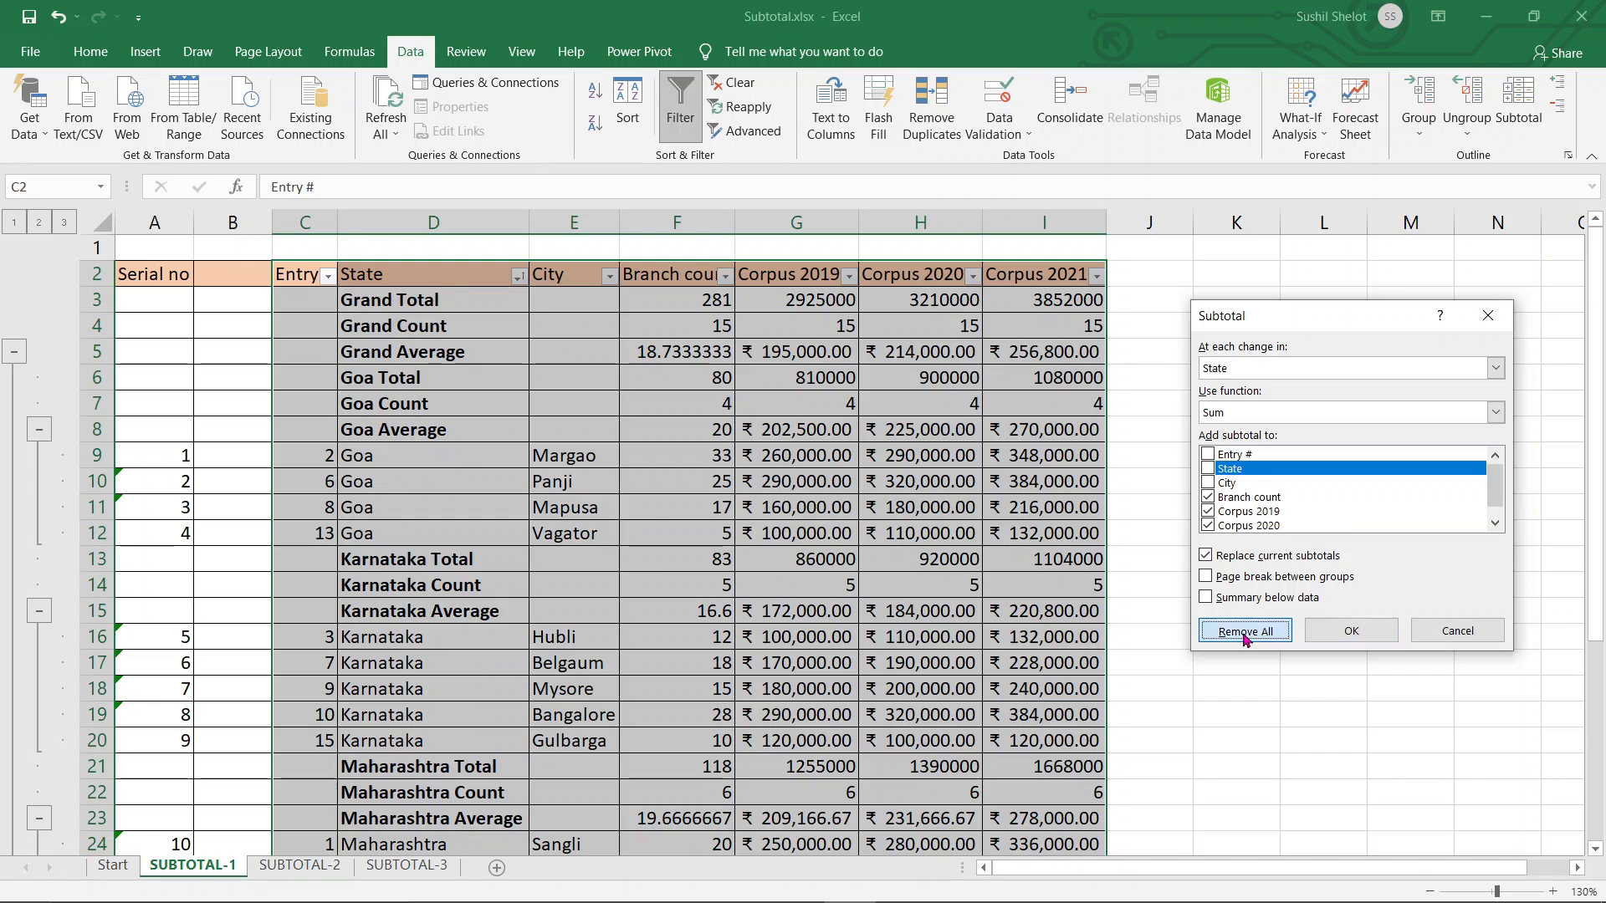
click(1259, 458)
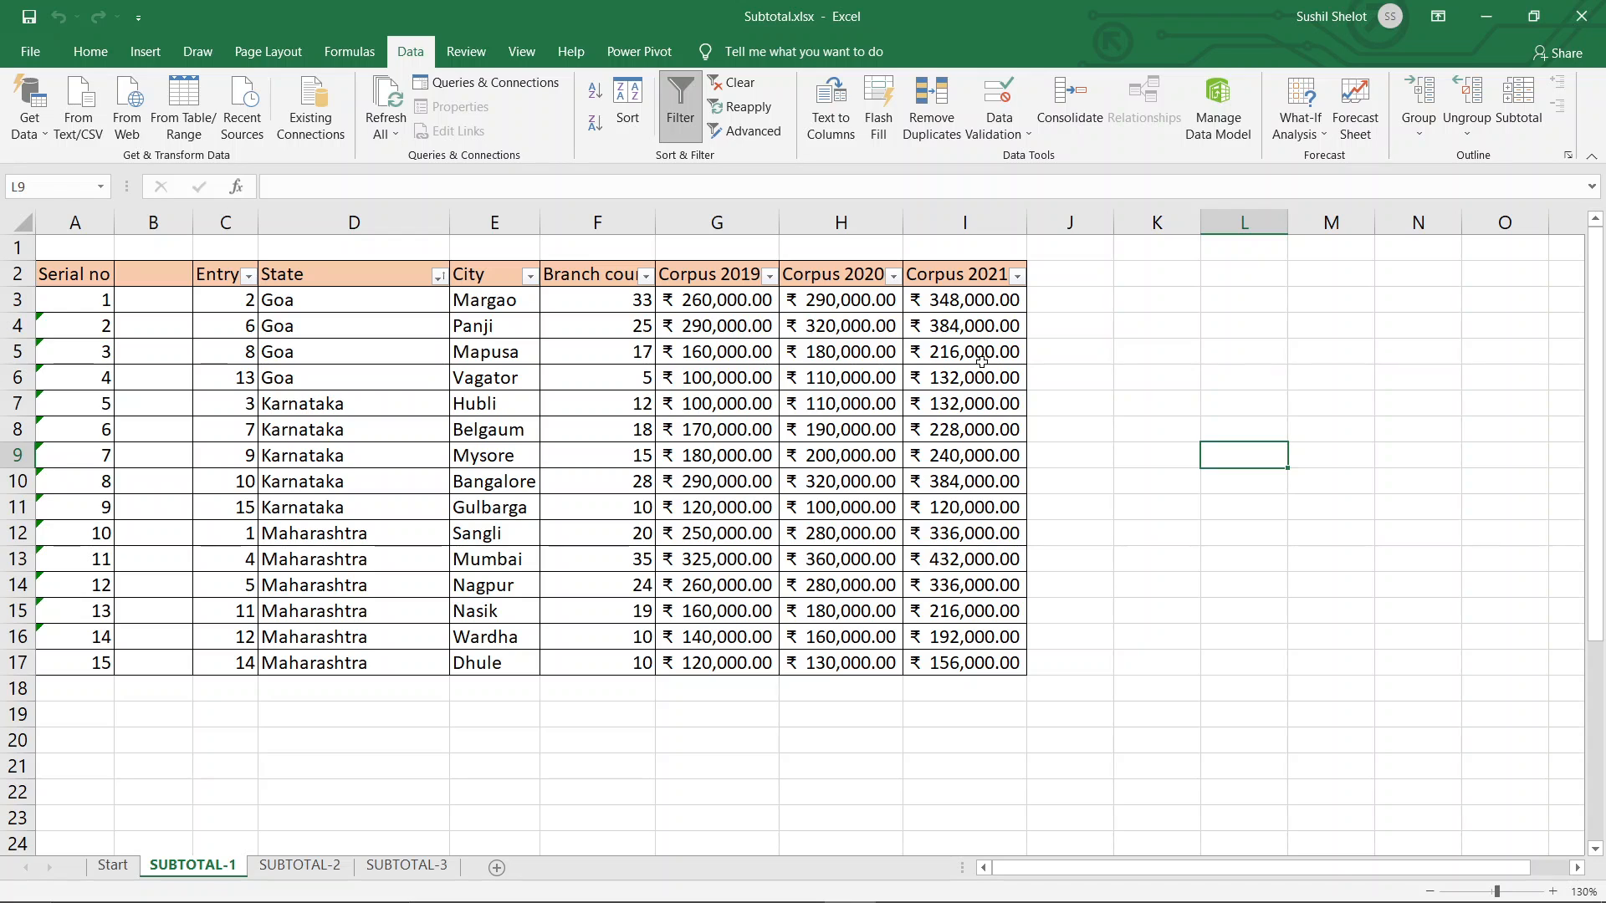
Step: Hide row 13, the Mumbai entry of Maharashtra
click(893, 355)
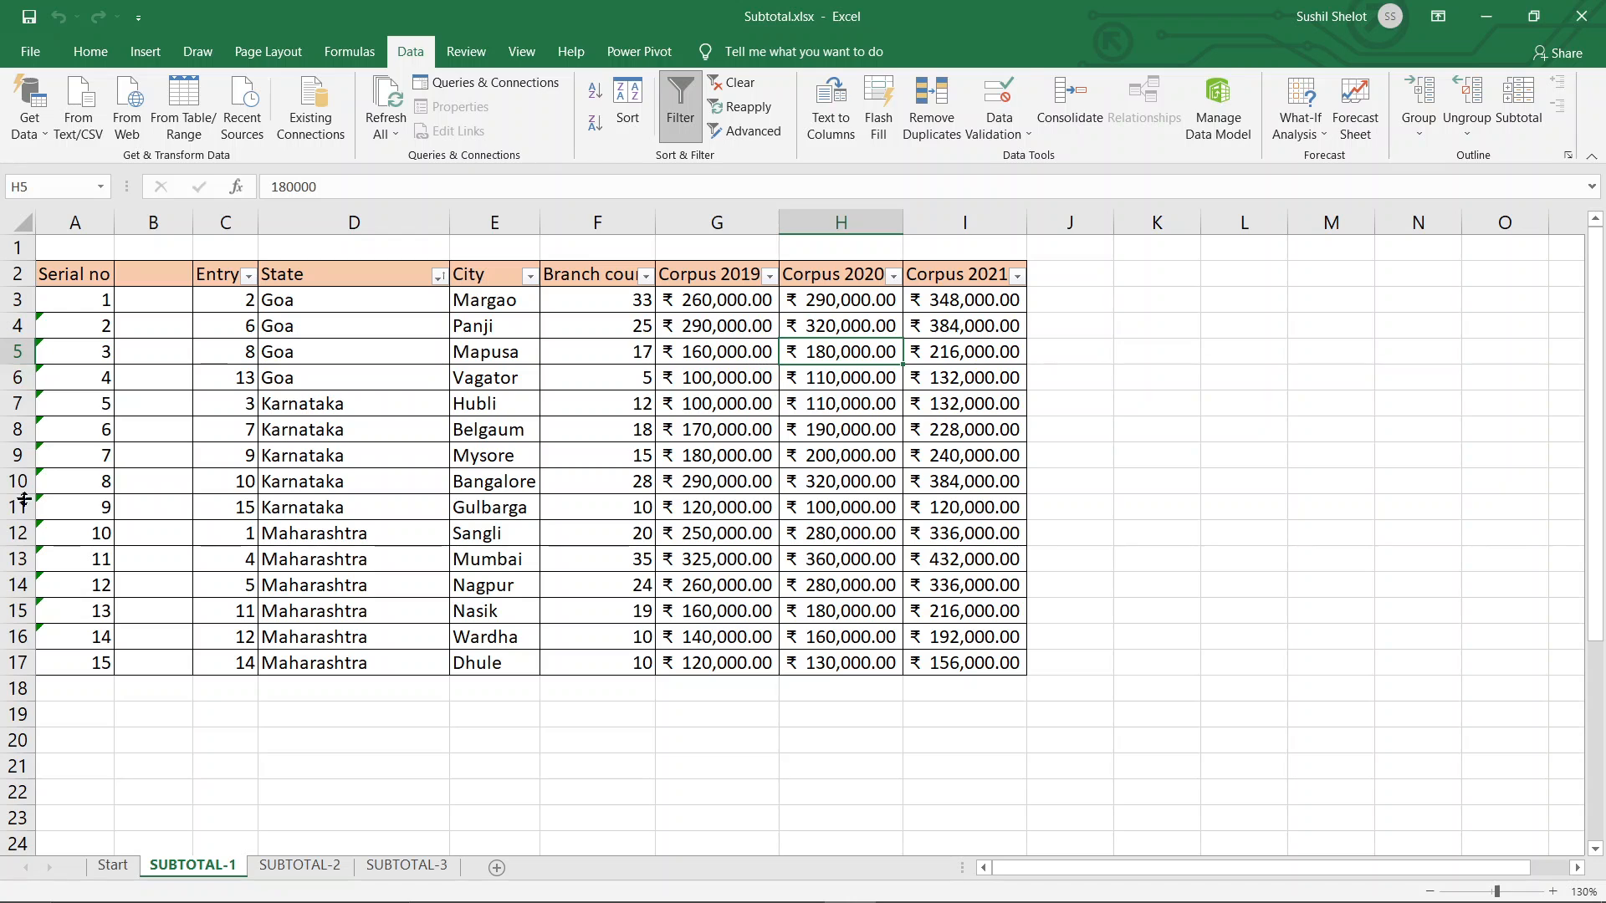
click(20, 559)
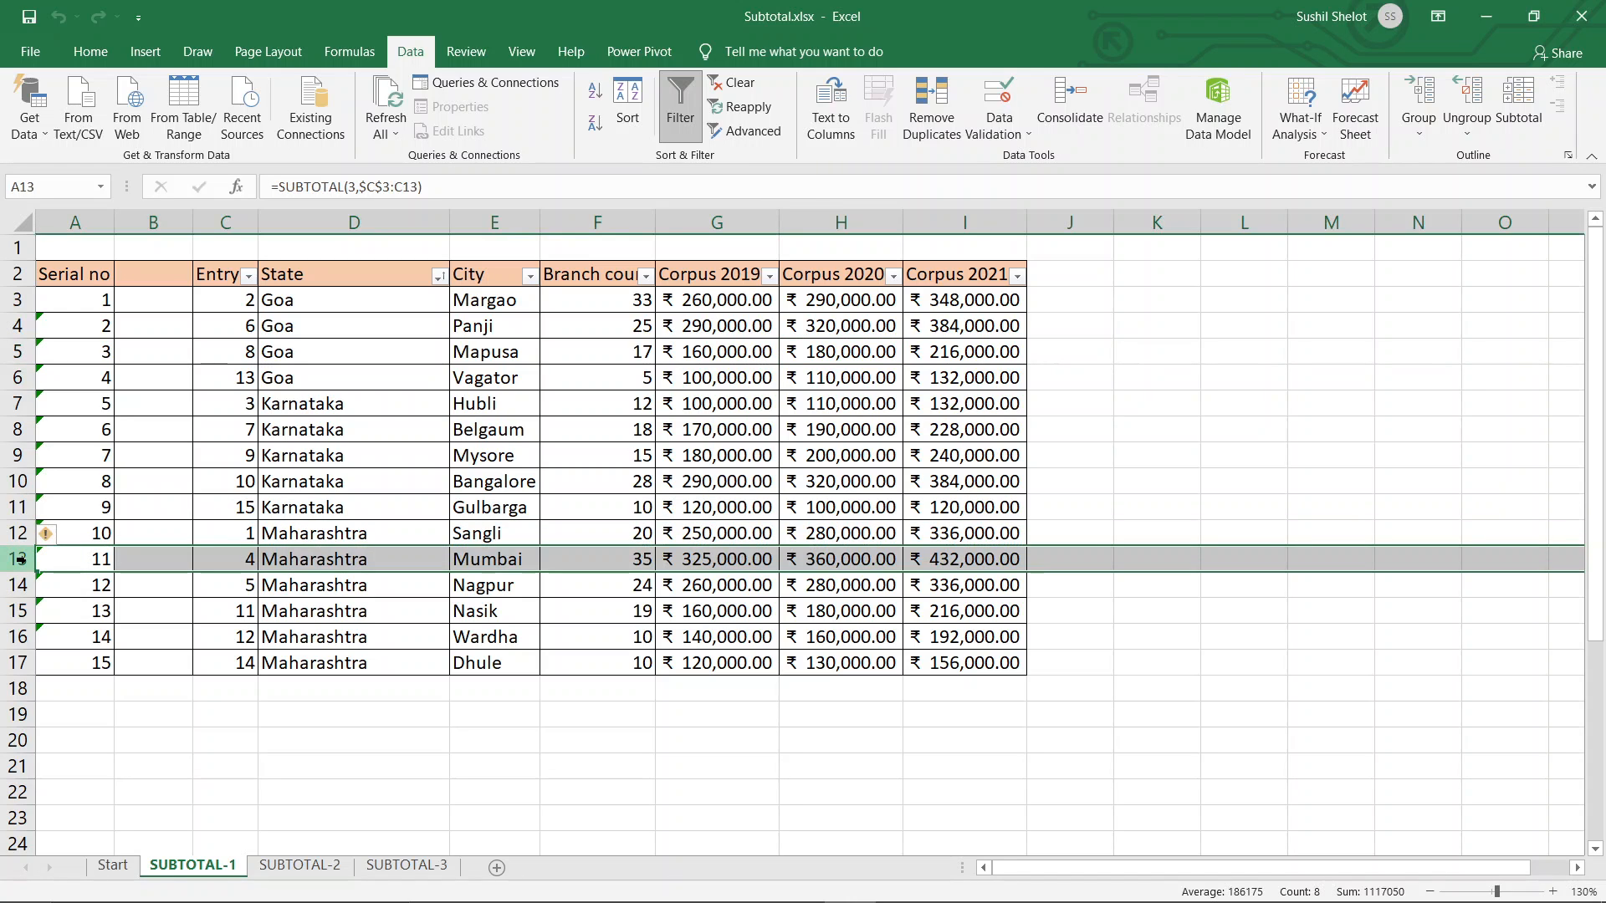
right_click(20, 559)
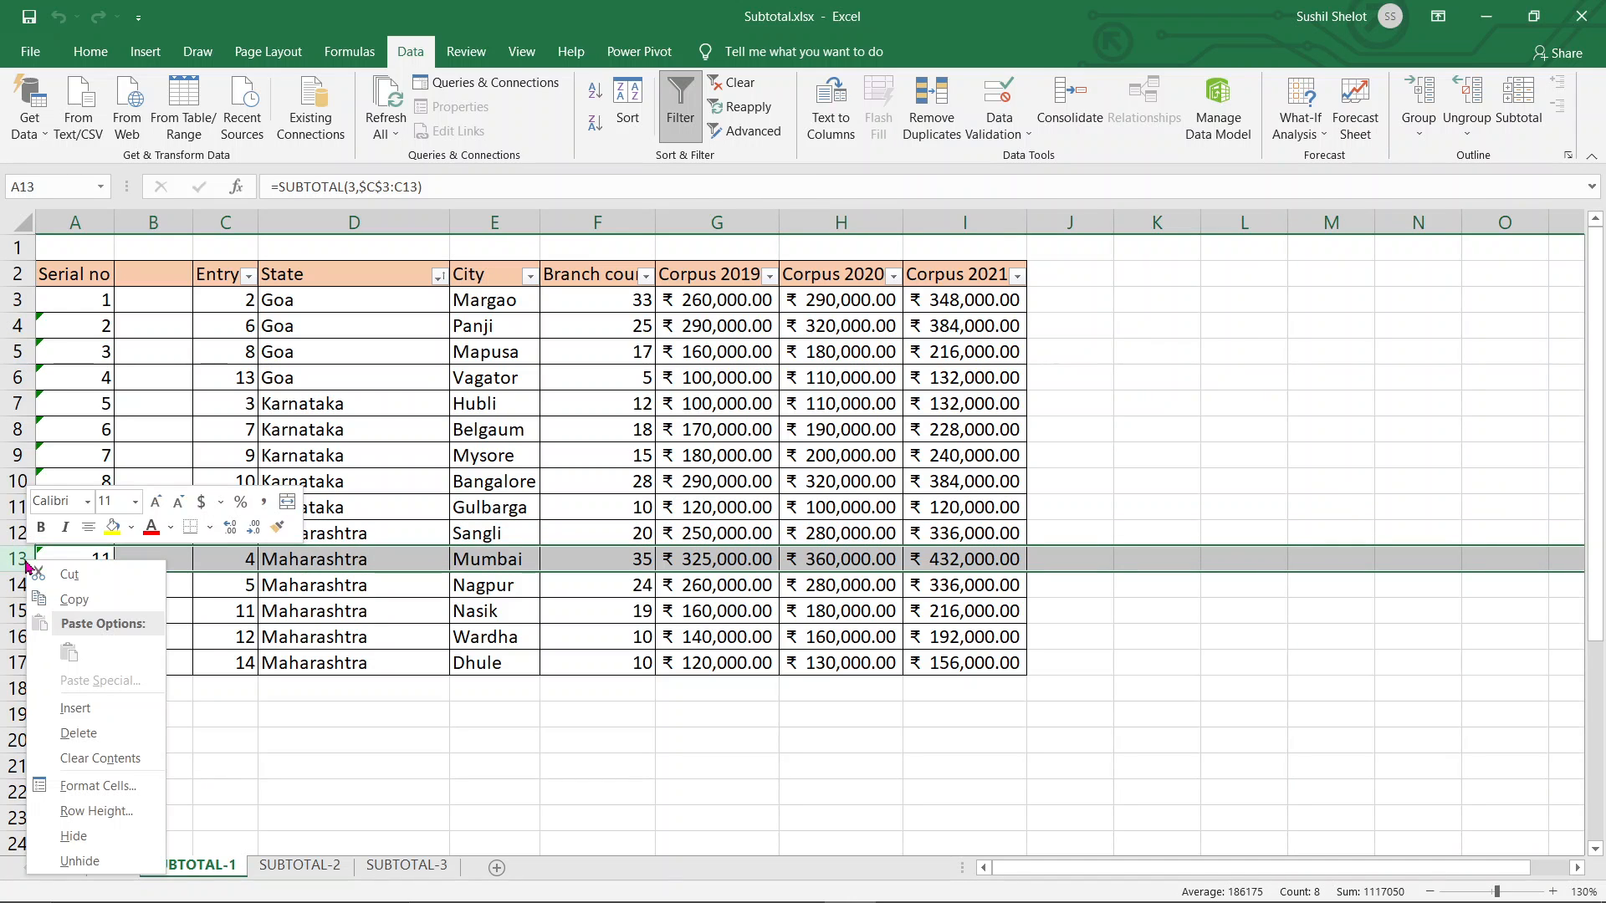
click(124, 832)
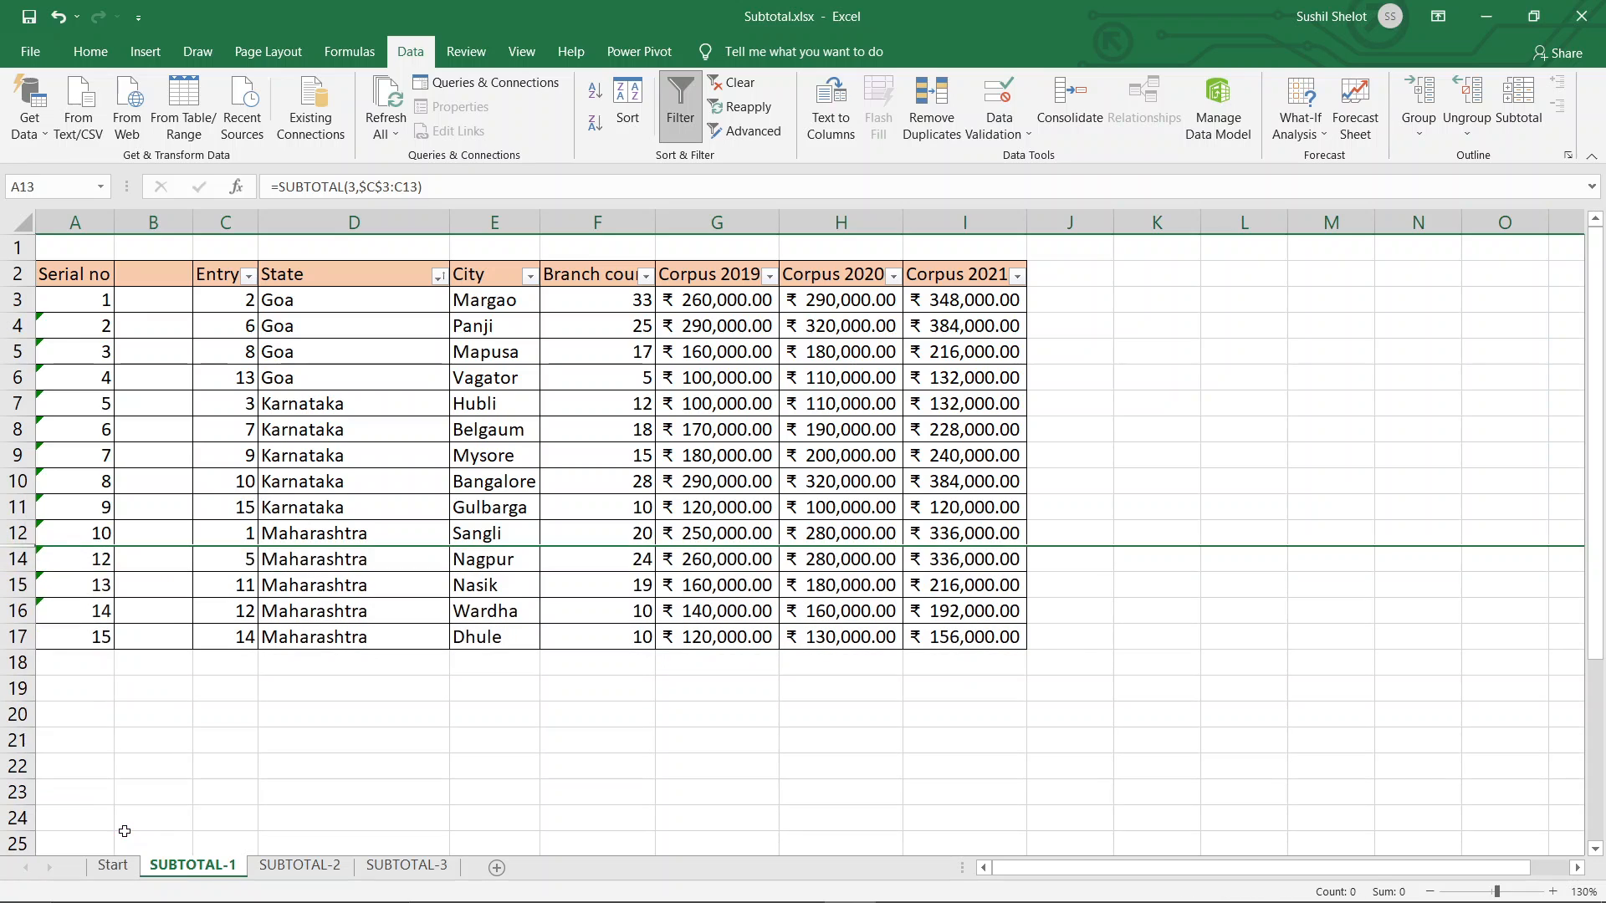
click(552, 770)
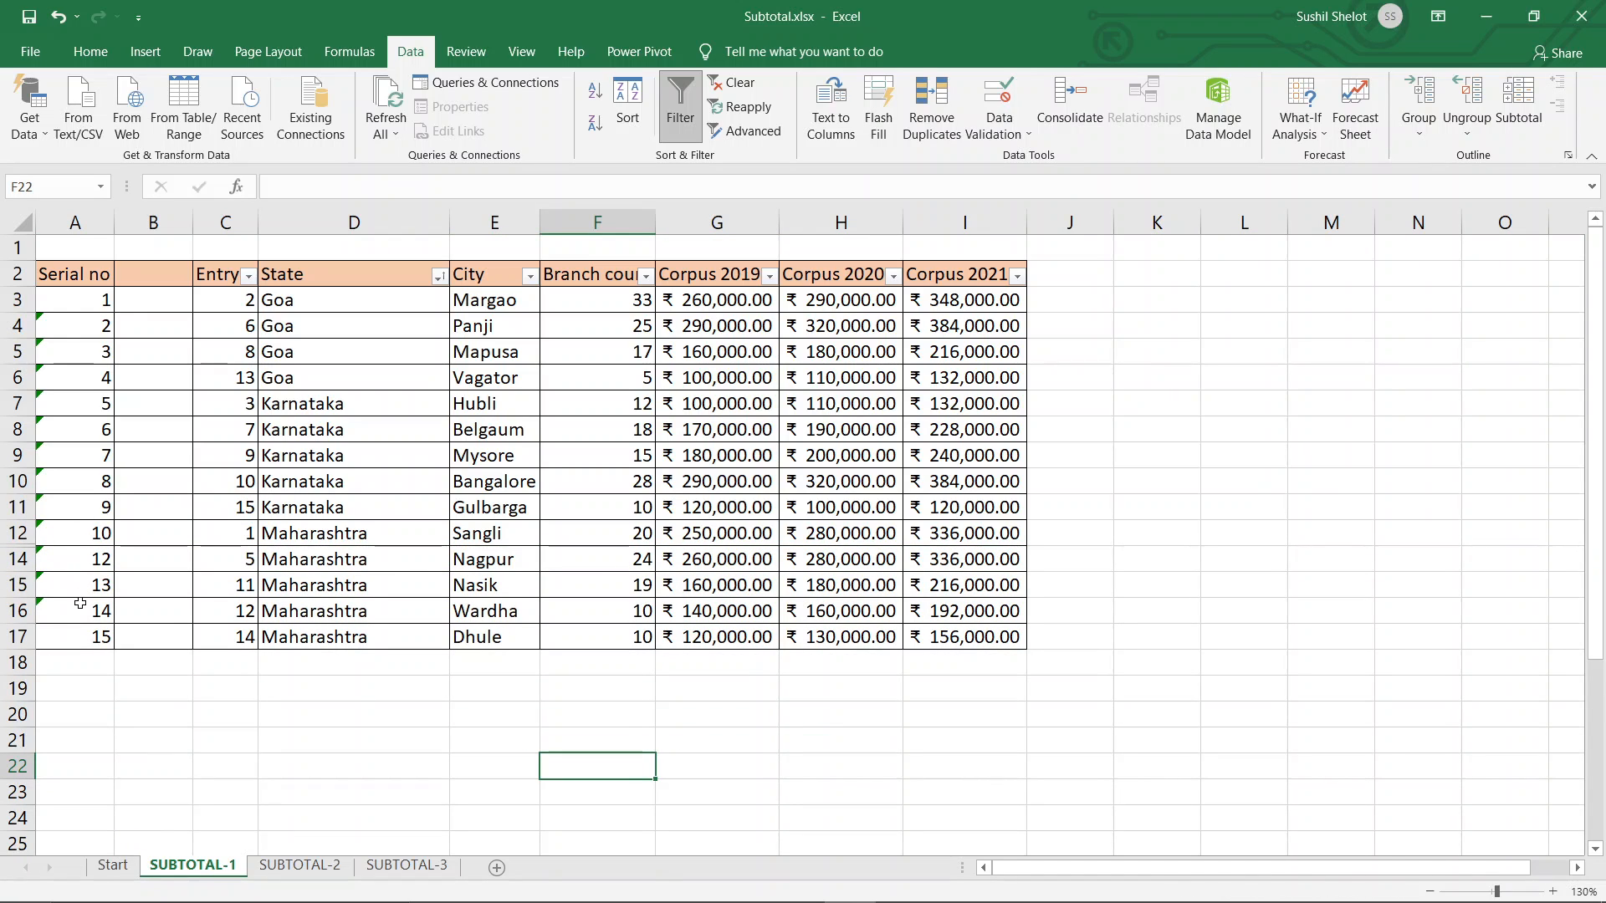
Step: Enter =SUBTOTAL(1,F3:F17) in F19 to average the Branch count column with hidden rows included
click(628, 664)
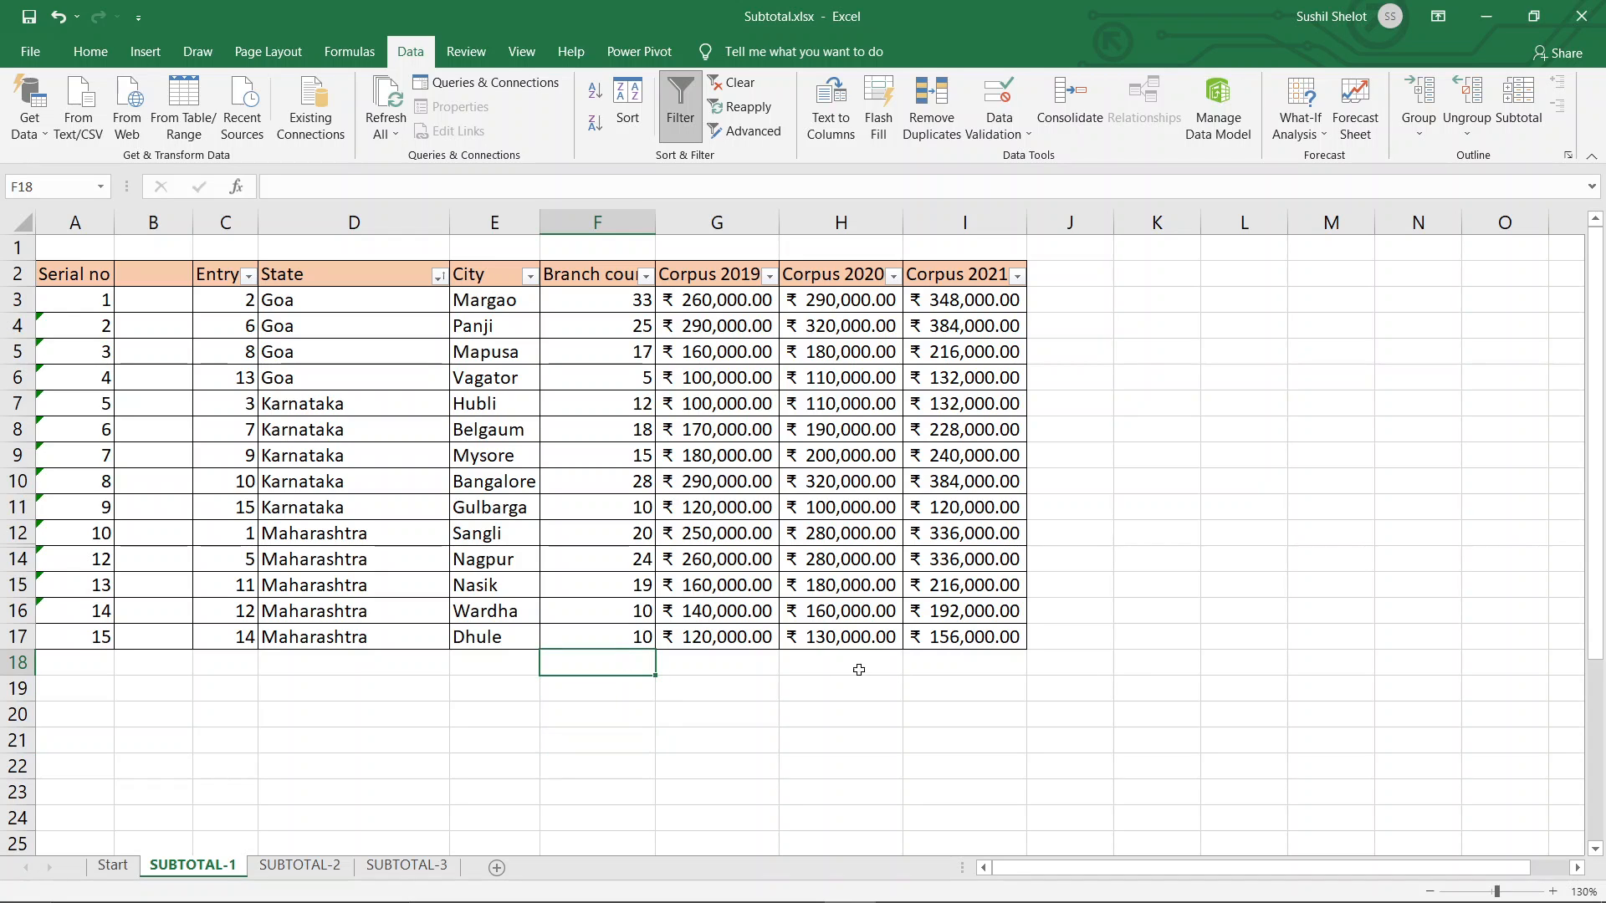
click(614, 695)
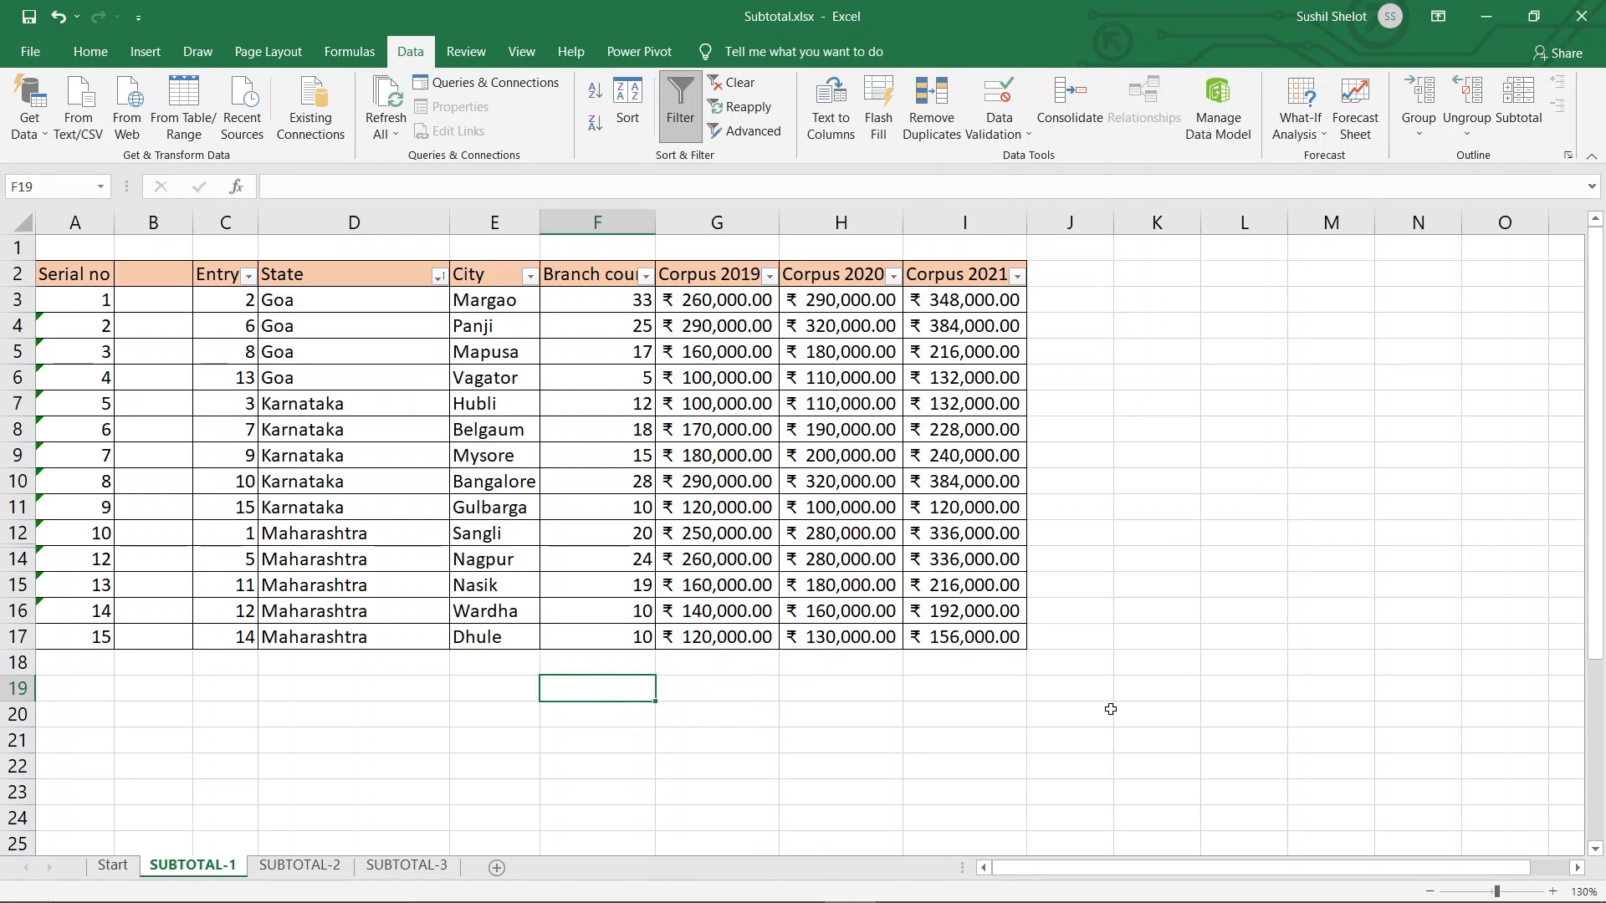
text(=)
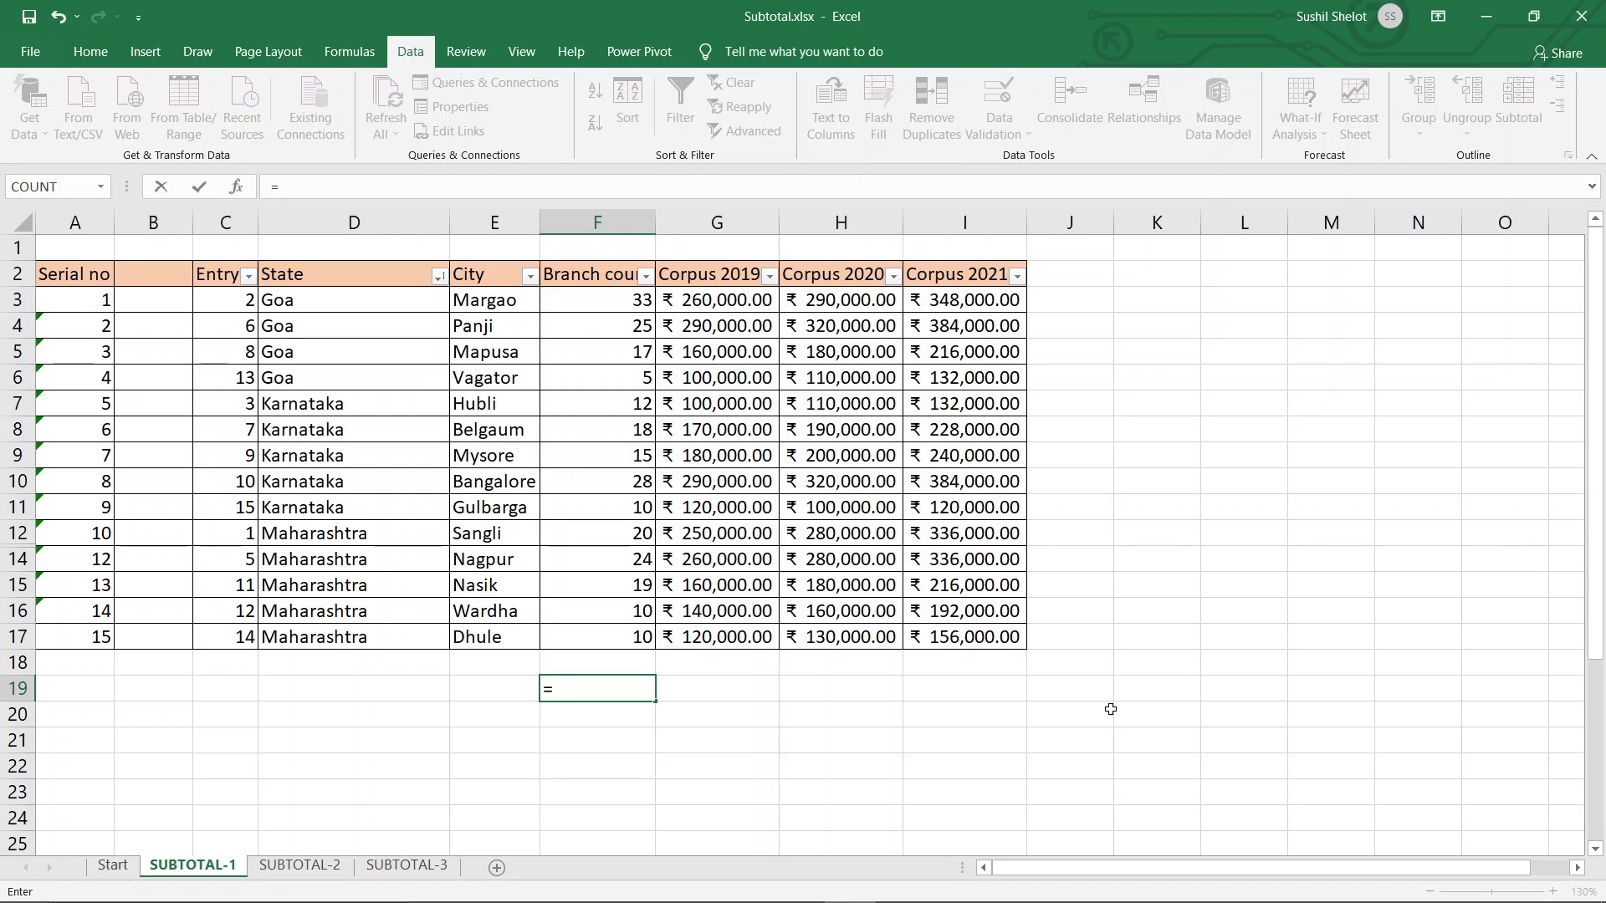
text(subto)
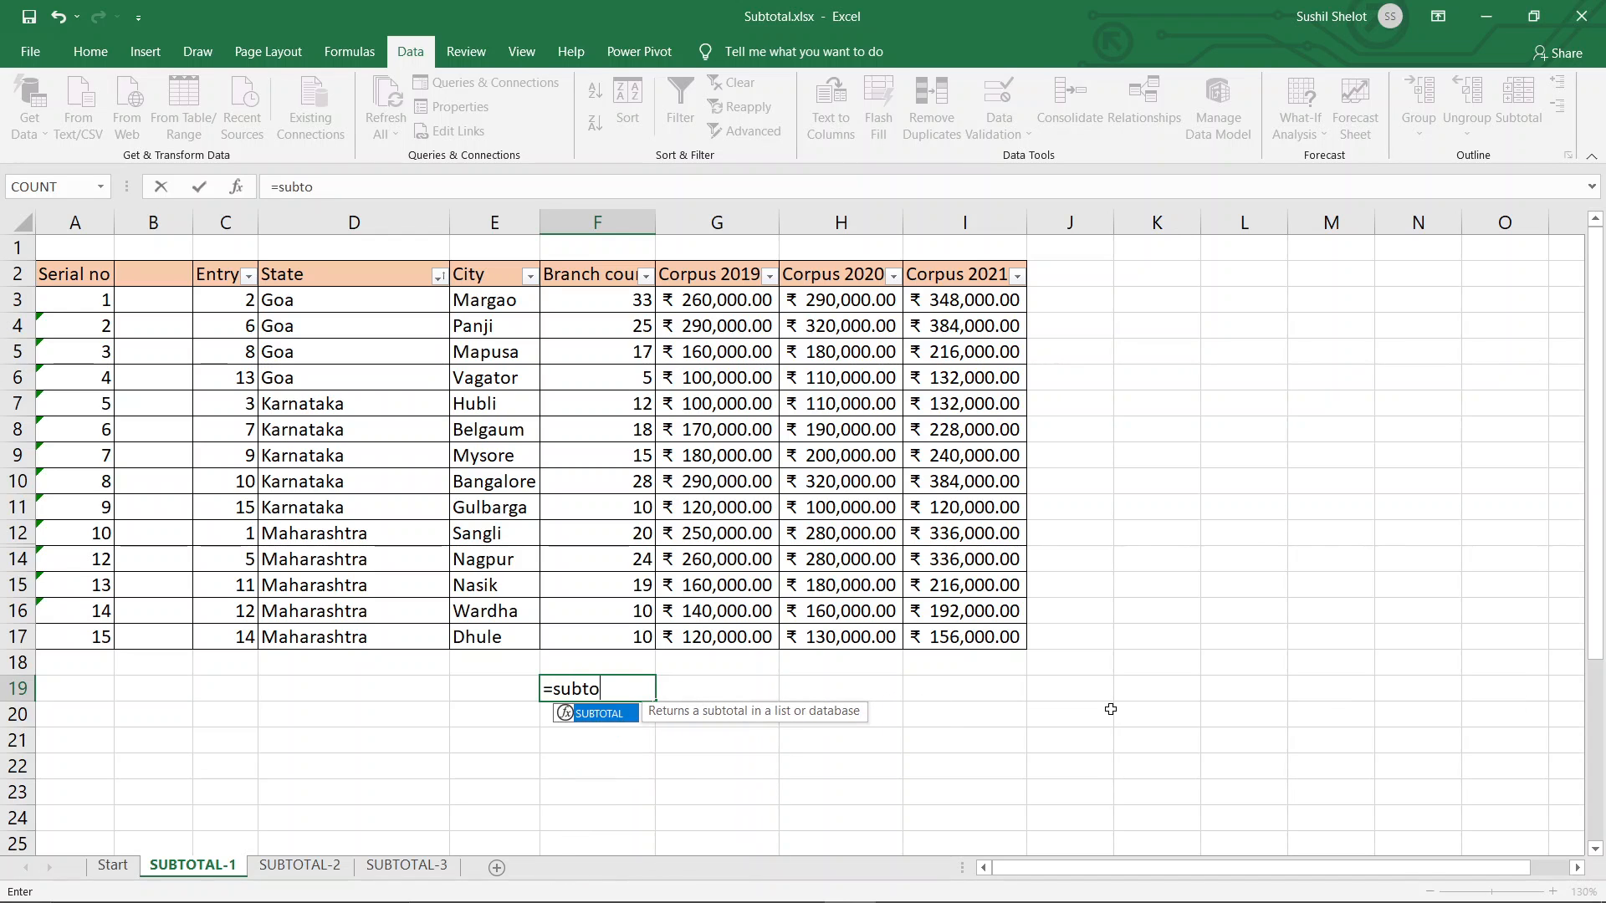
text(tal()
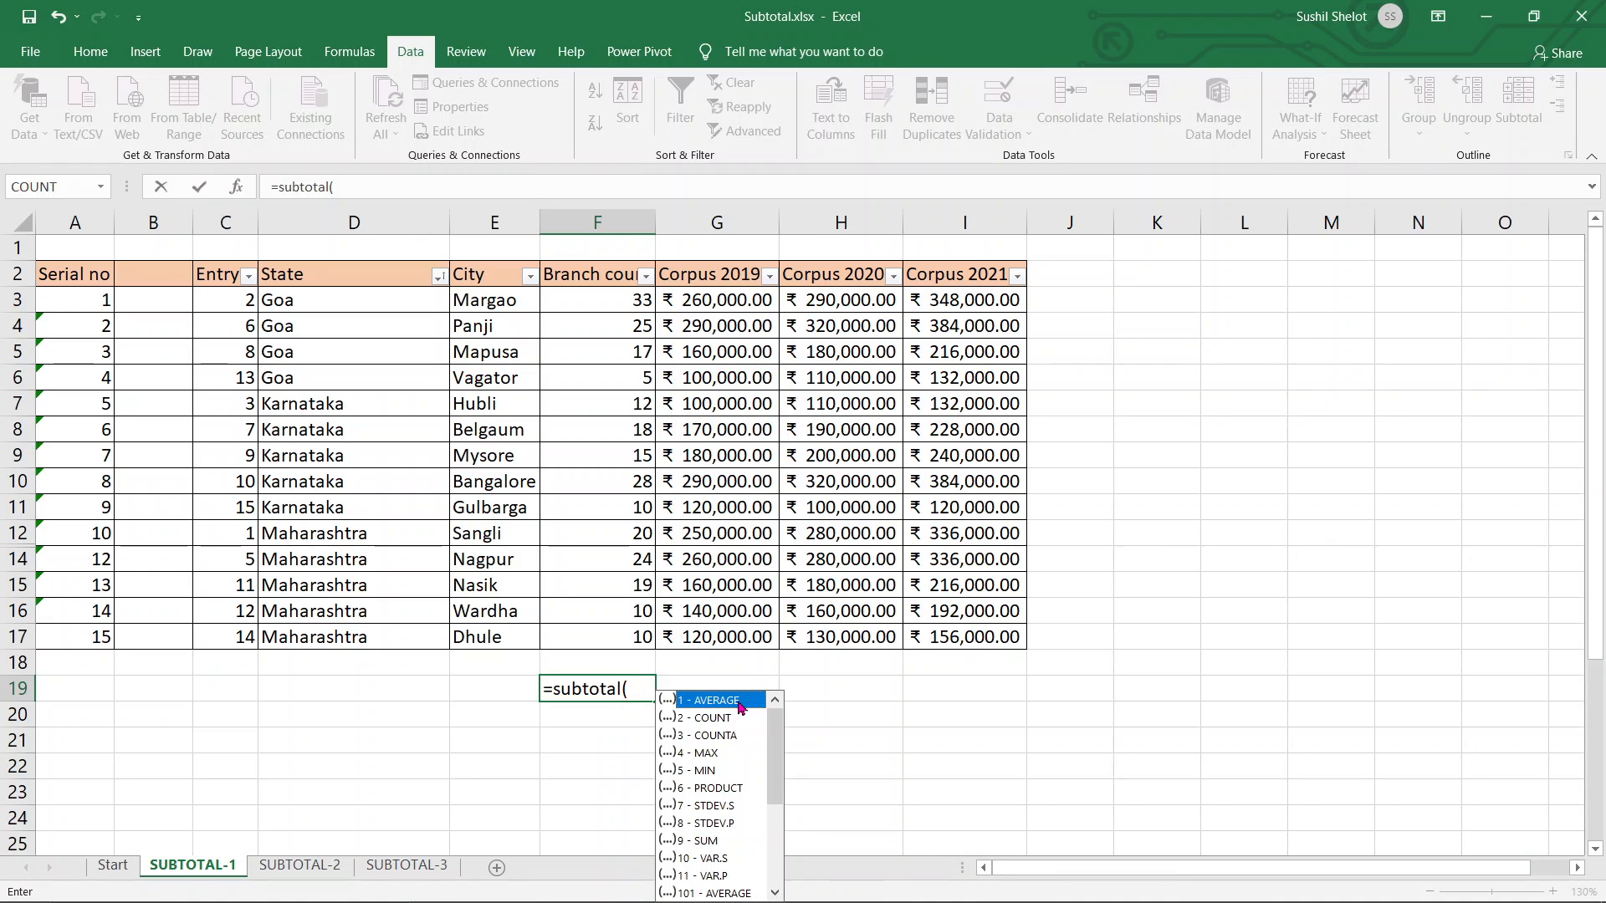
double_click(739, 702)
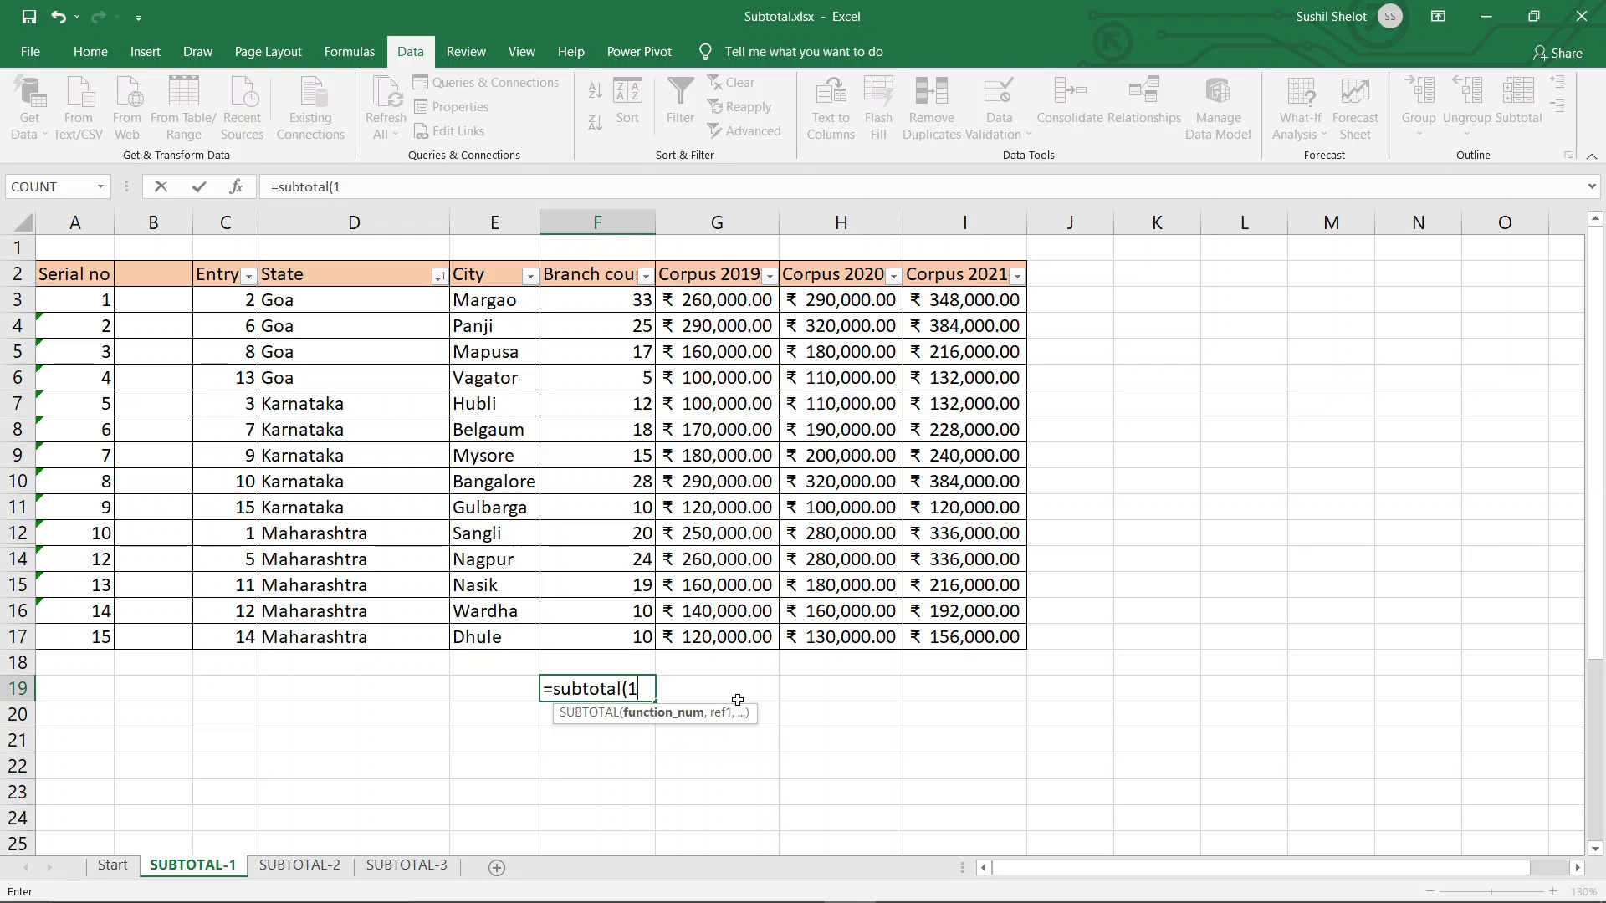
text(,)
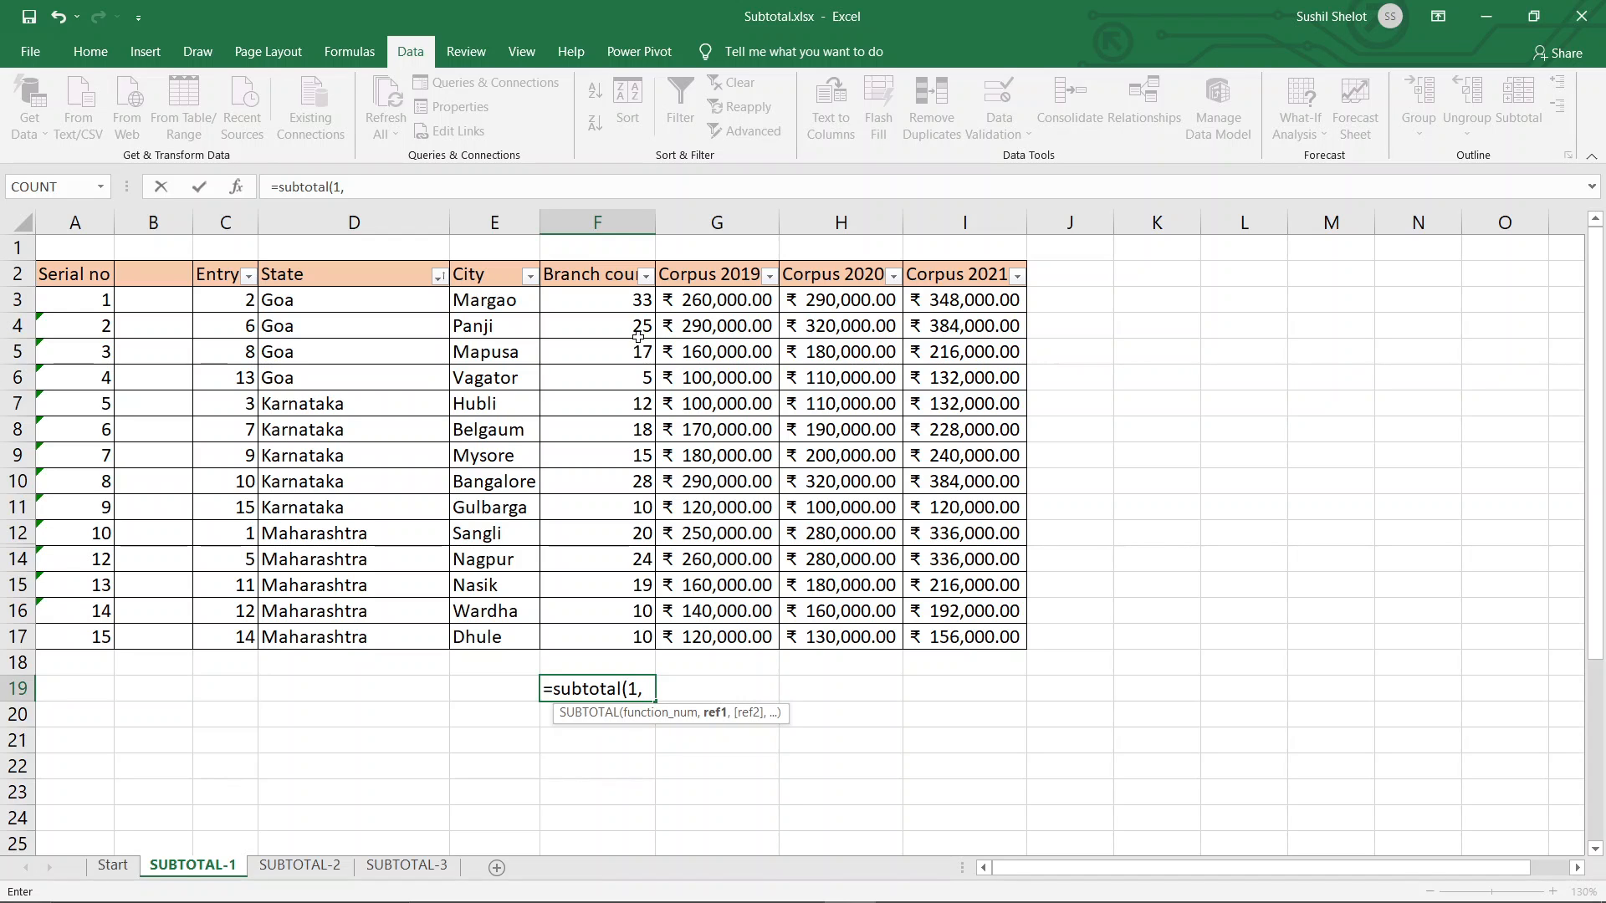
drag(640, 303, 640, 328)
drag(618, 483, 631, 637)
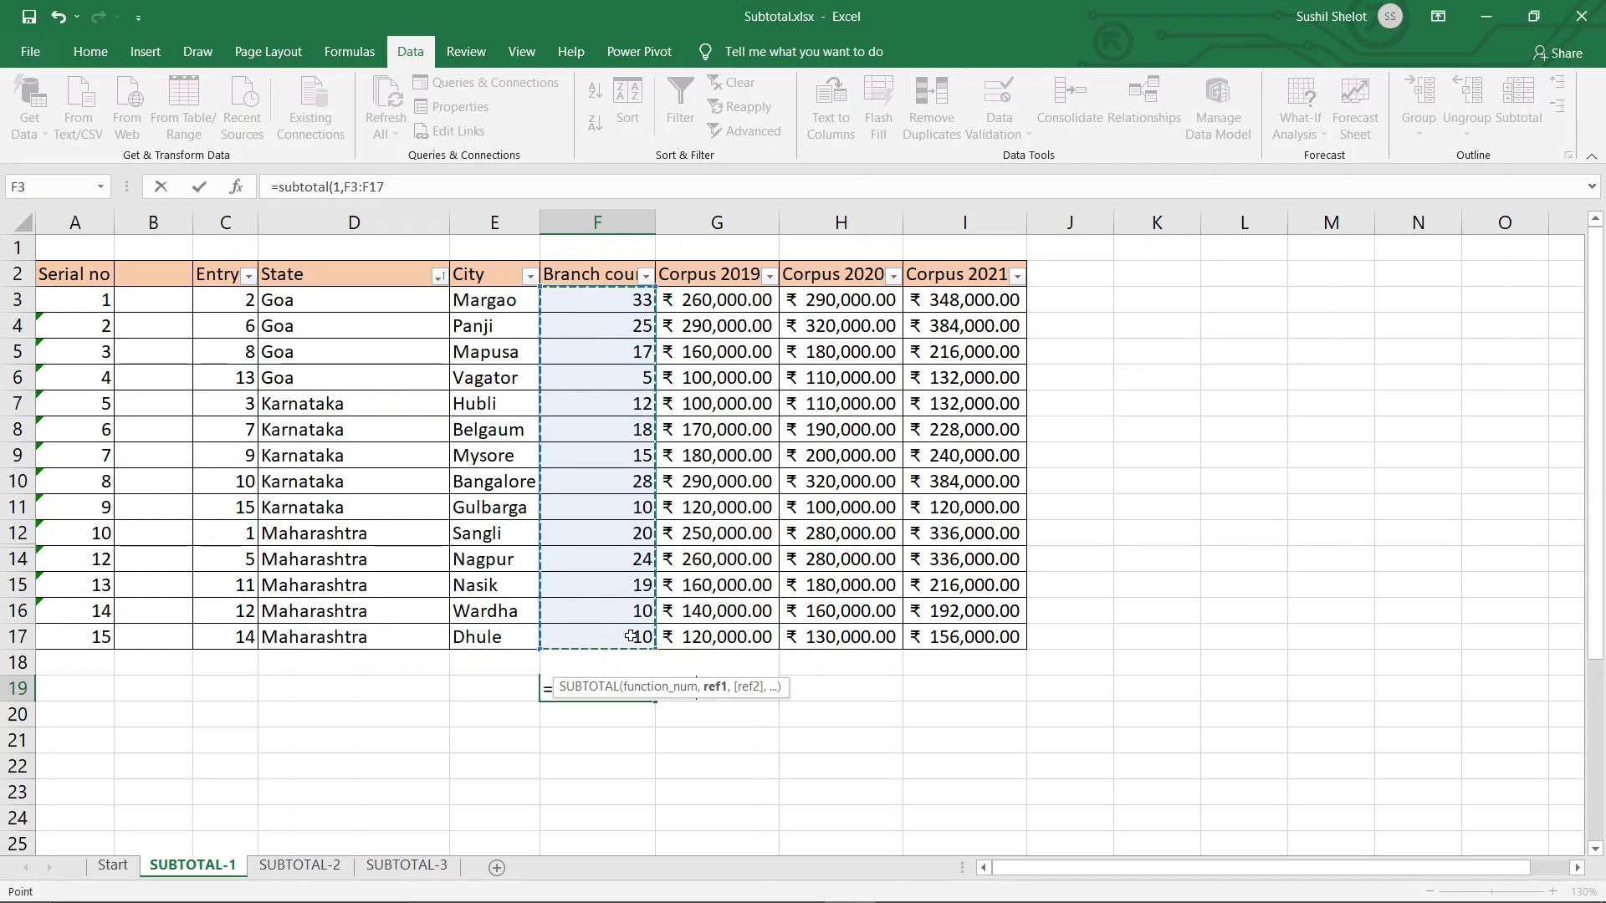
text())
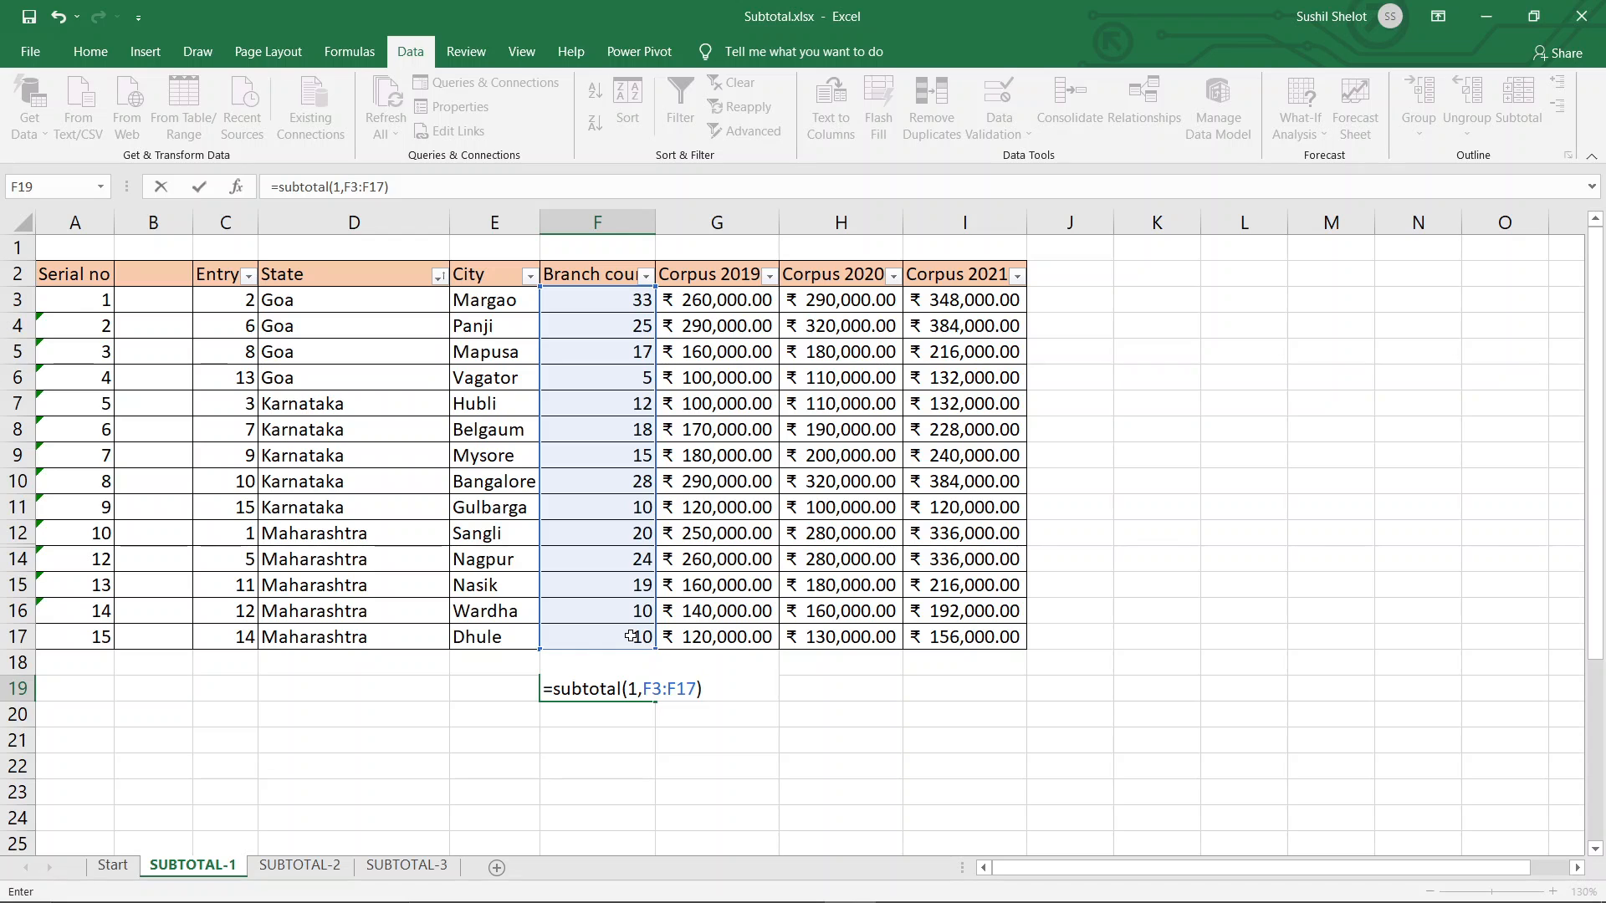
key(Return)
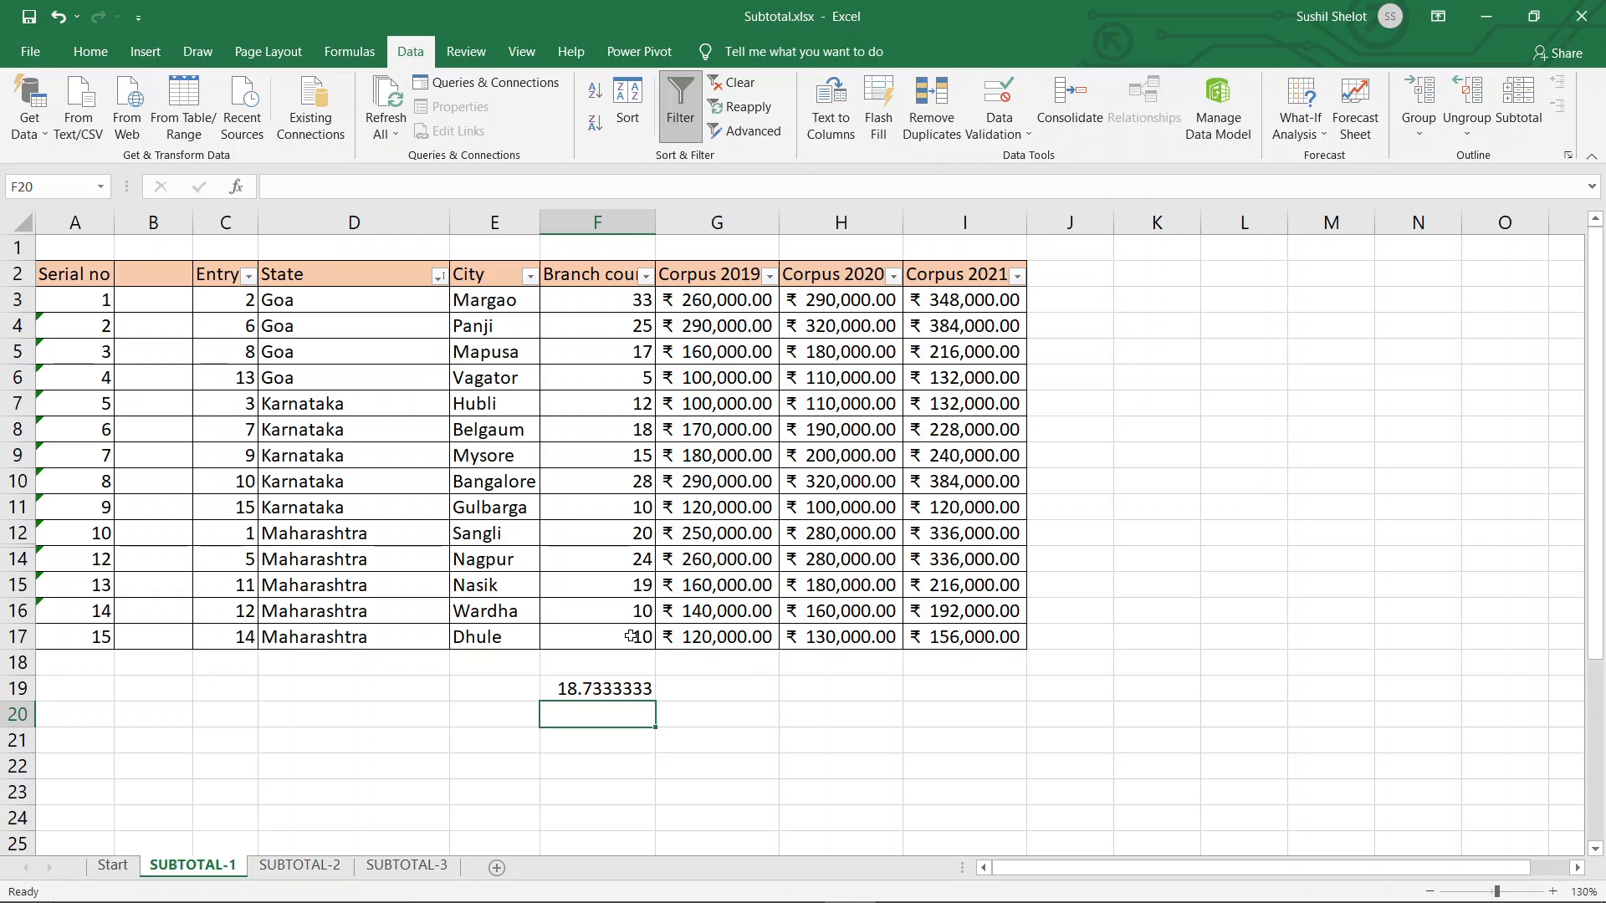
Step: Enter =SUBTOTAL(101,F3:F17) in F20 to average the Branch count column while ignoring hidden rows
text(=sub)
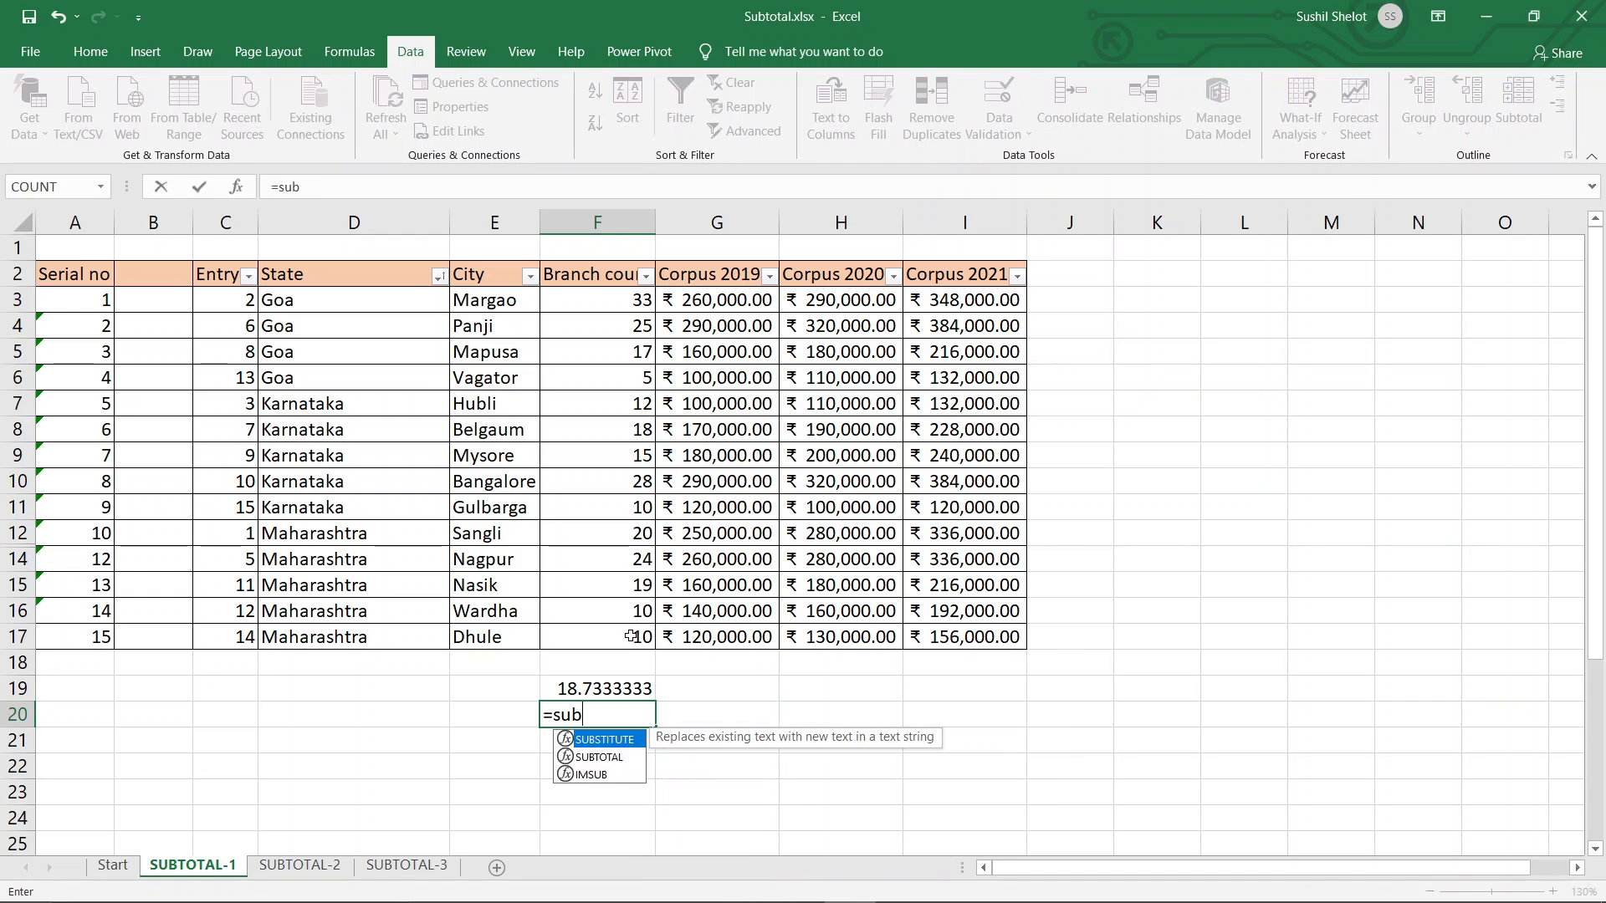
text(total)
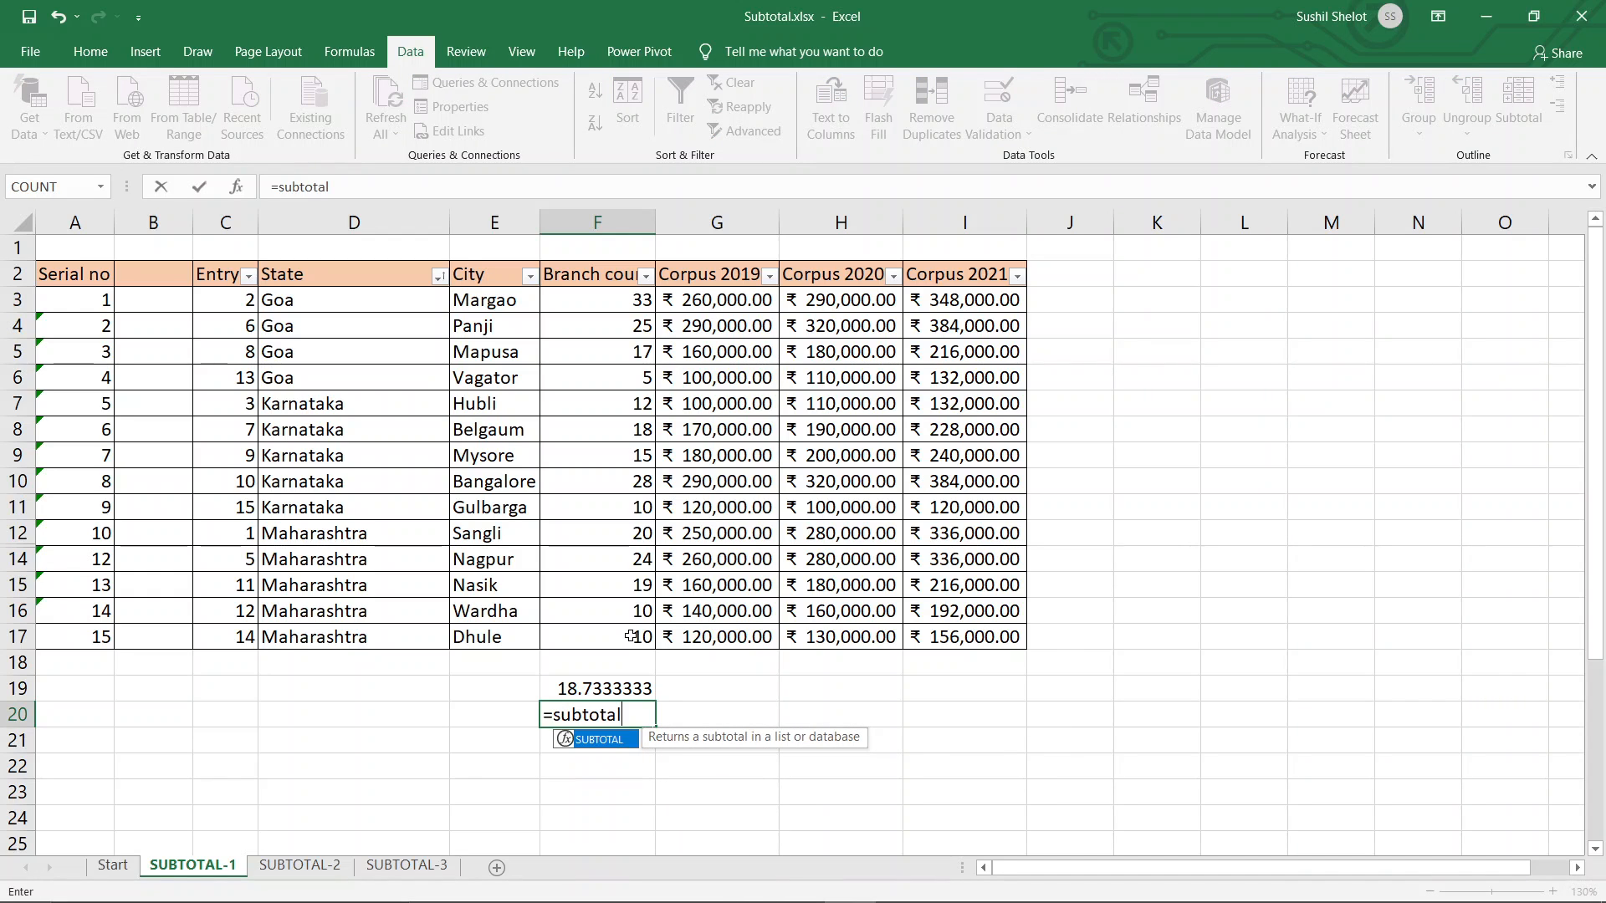
text(()
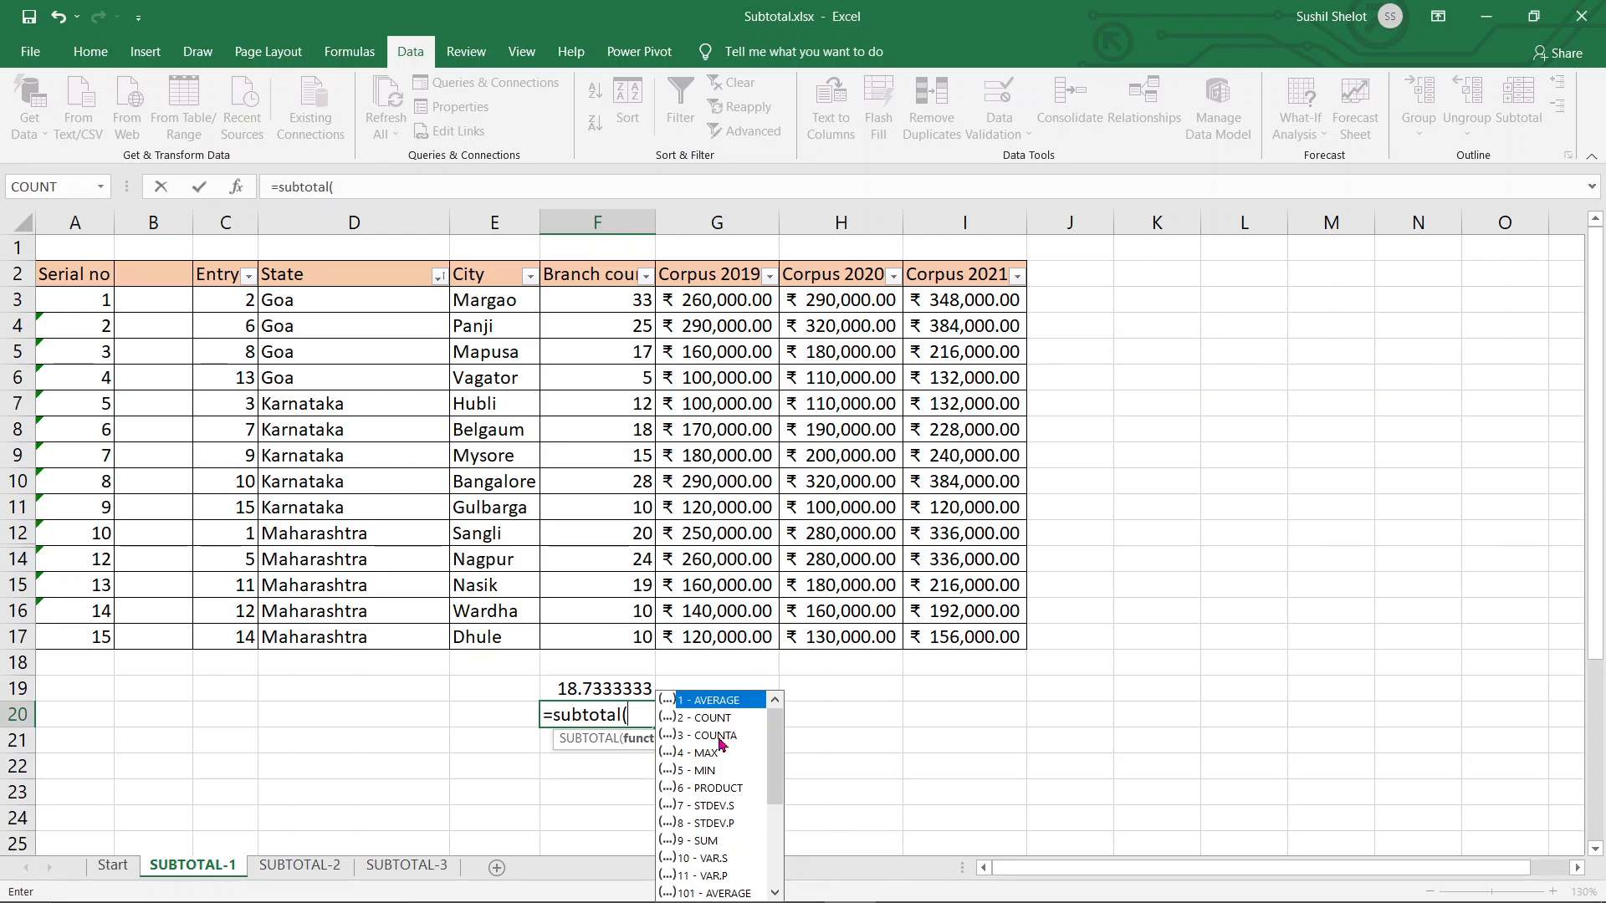
drag(780, 737, 779, 793)
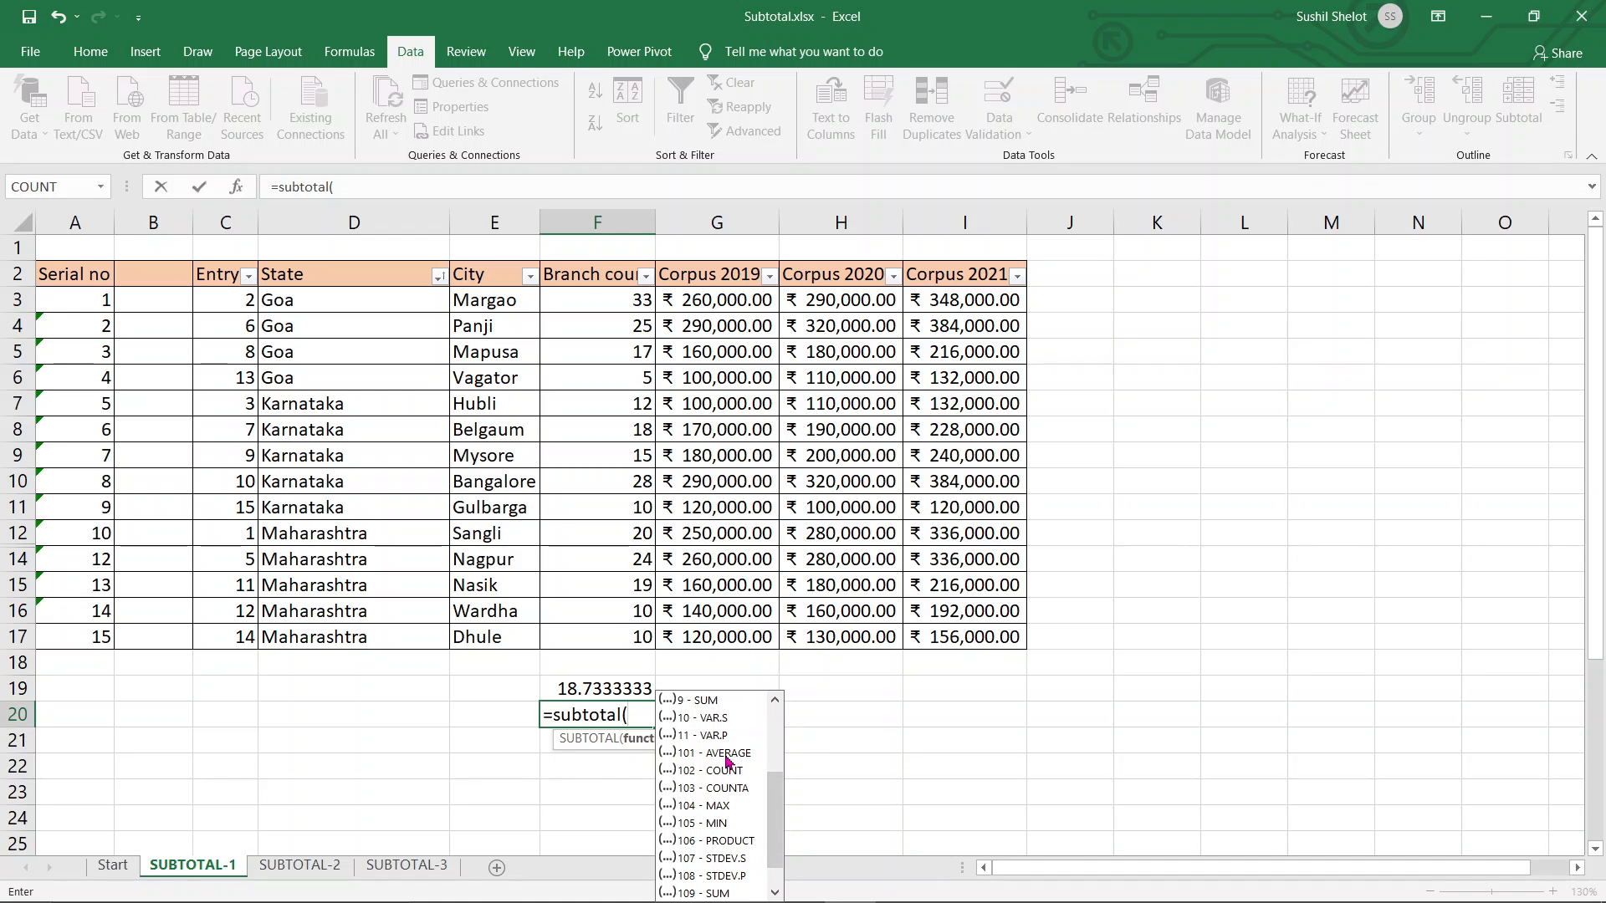
double_click(726, 759)
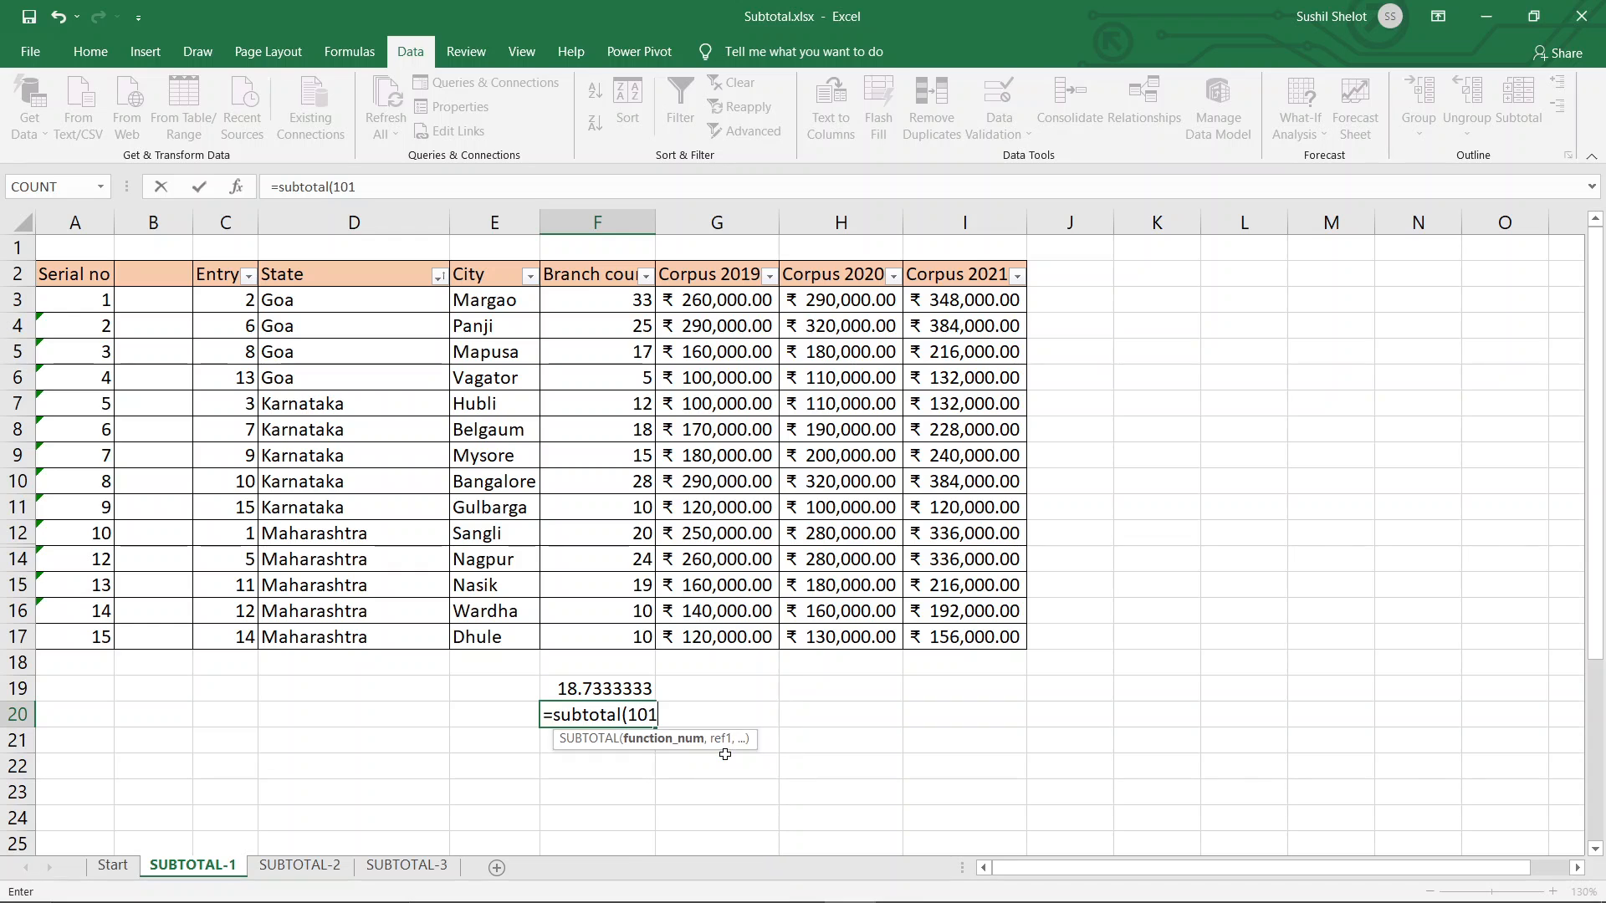
text(,)
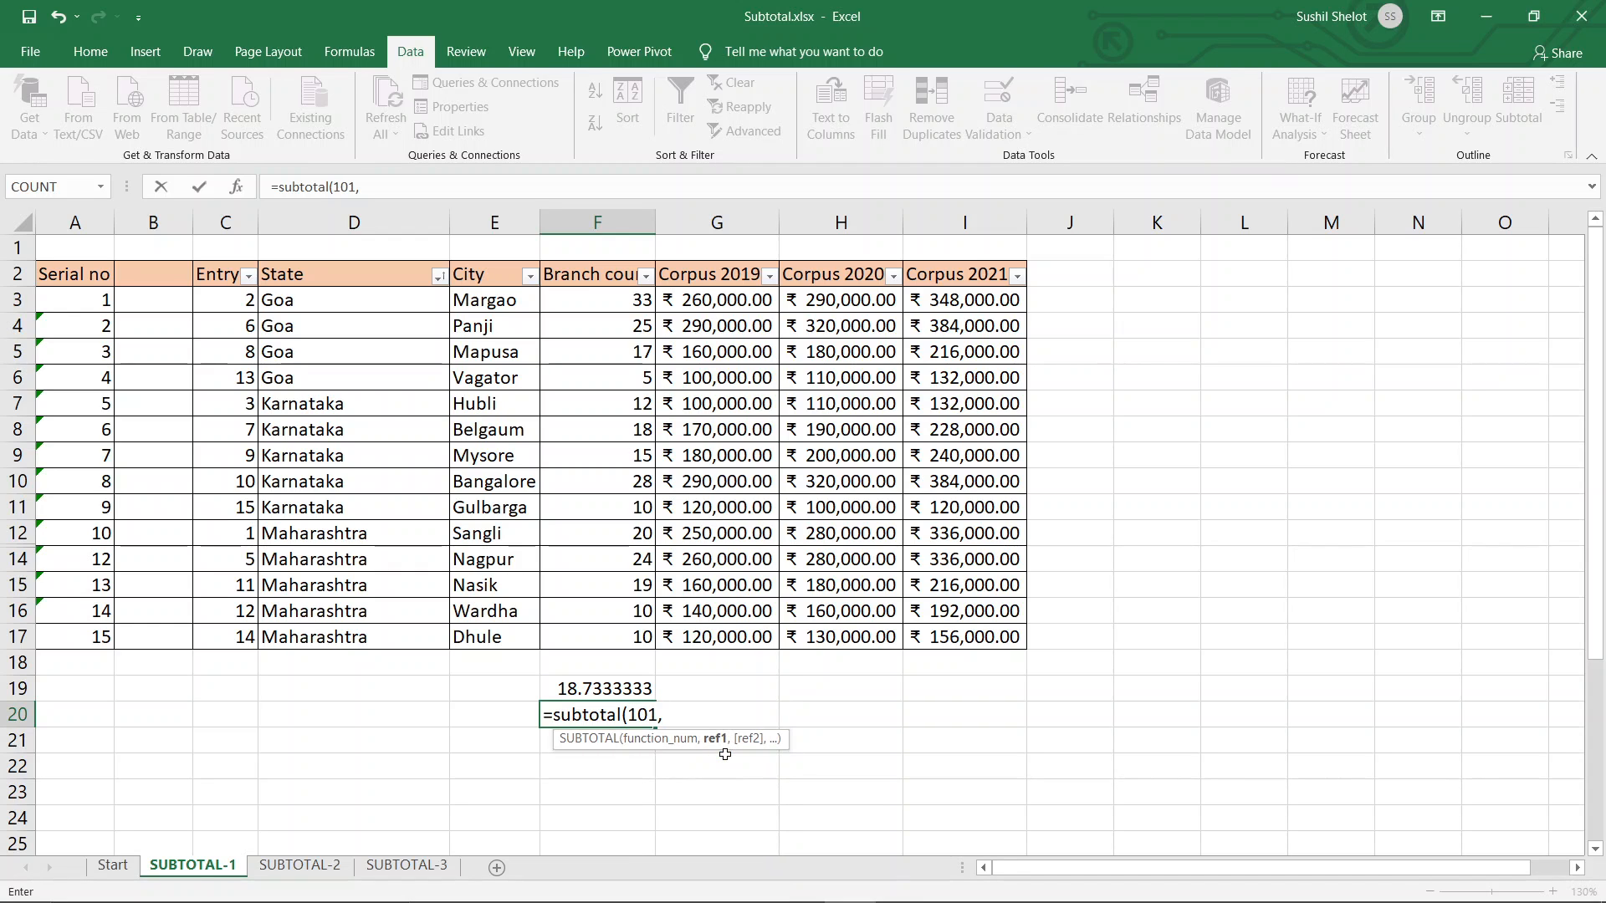
drag(604, 301, 594, 634)
text())
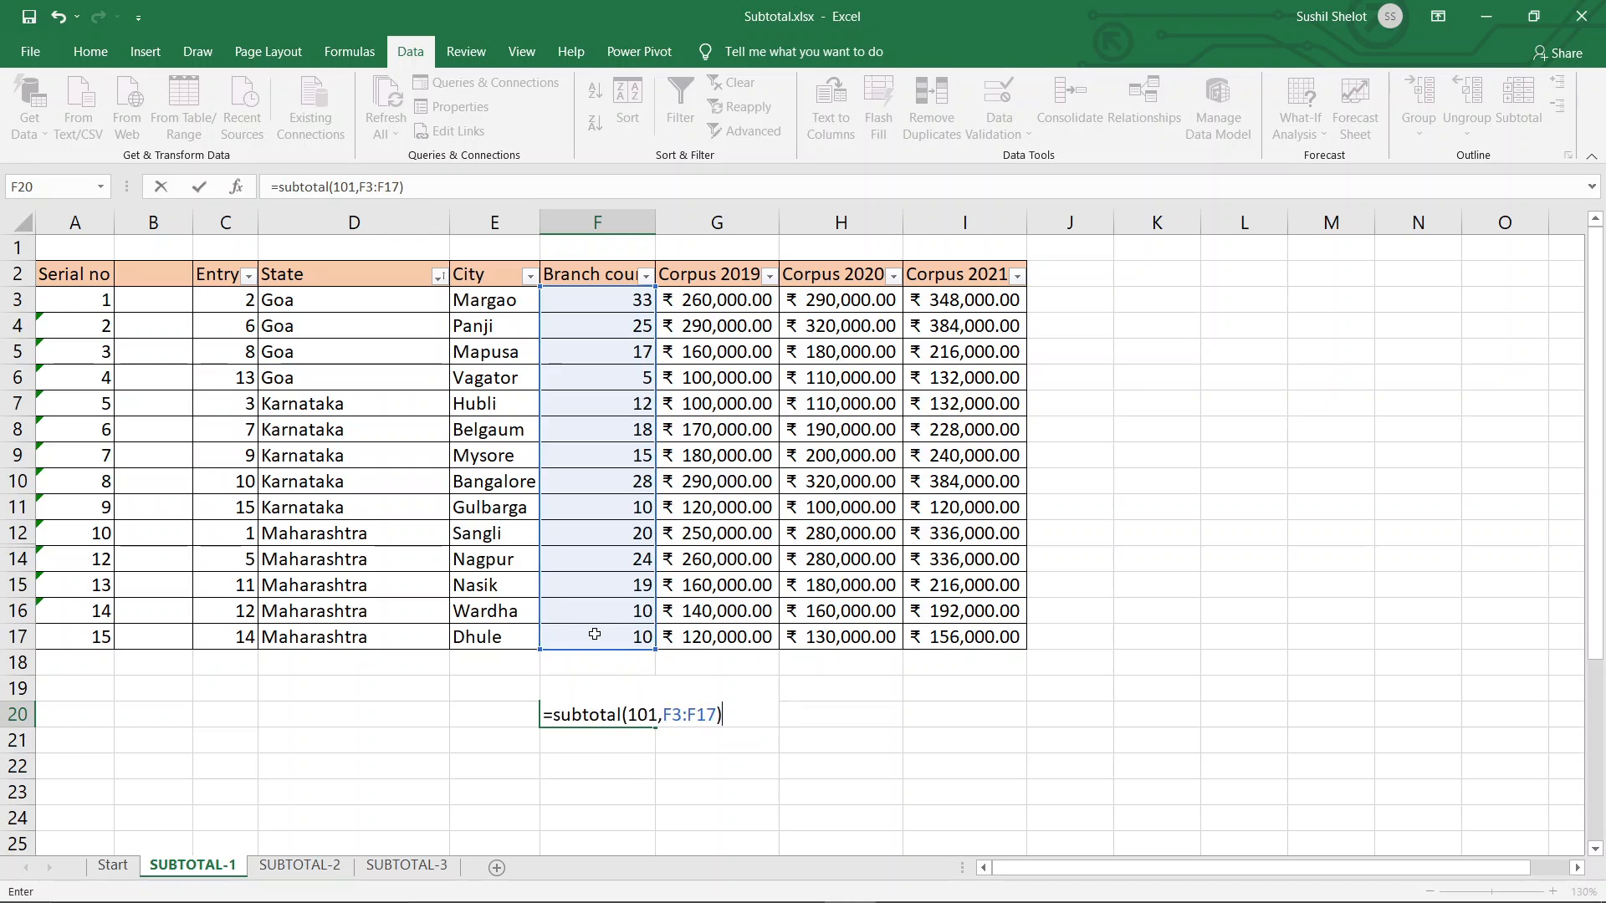
key(Return)
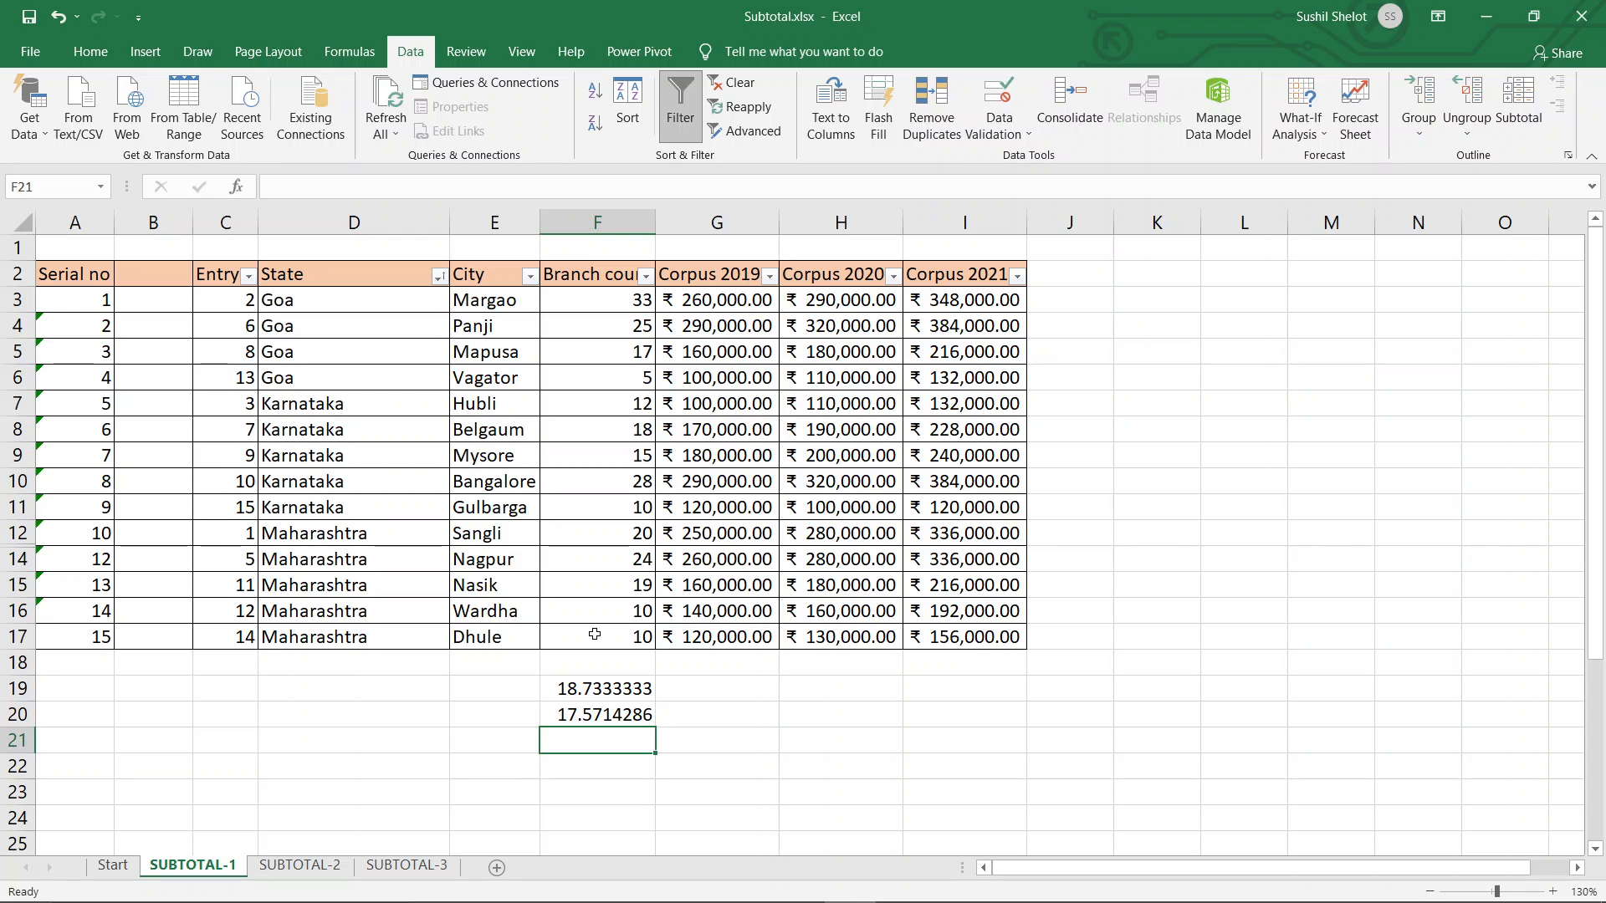
Step: Reduce the two averages in F19:F20 to one decimal place
drag(601, 688, 601, 717)
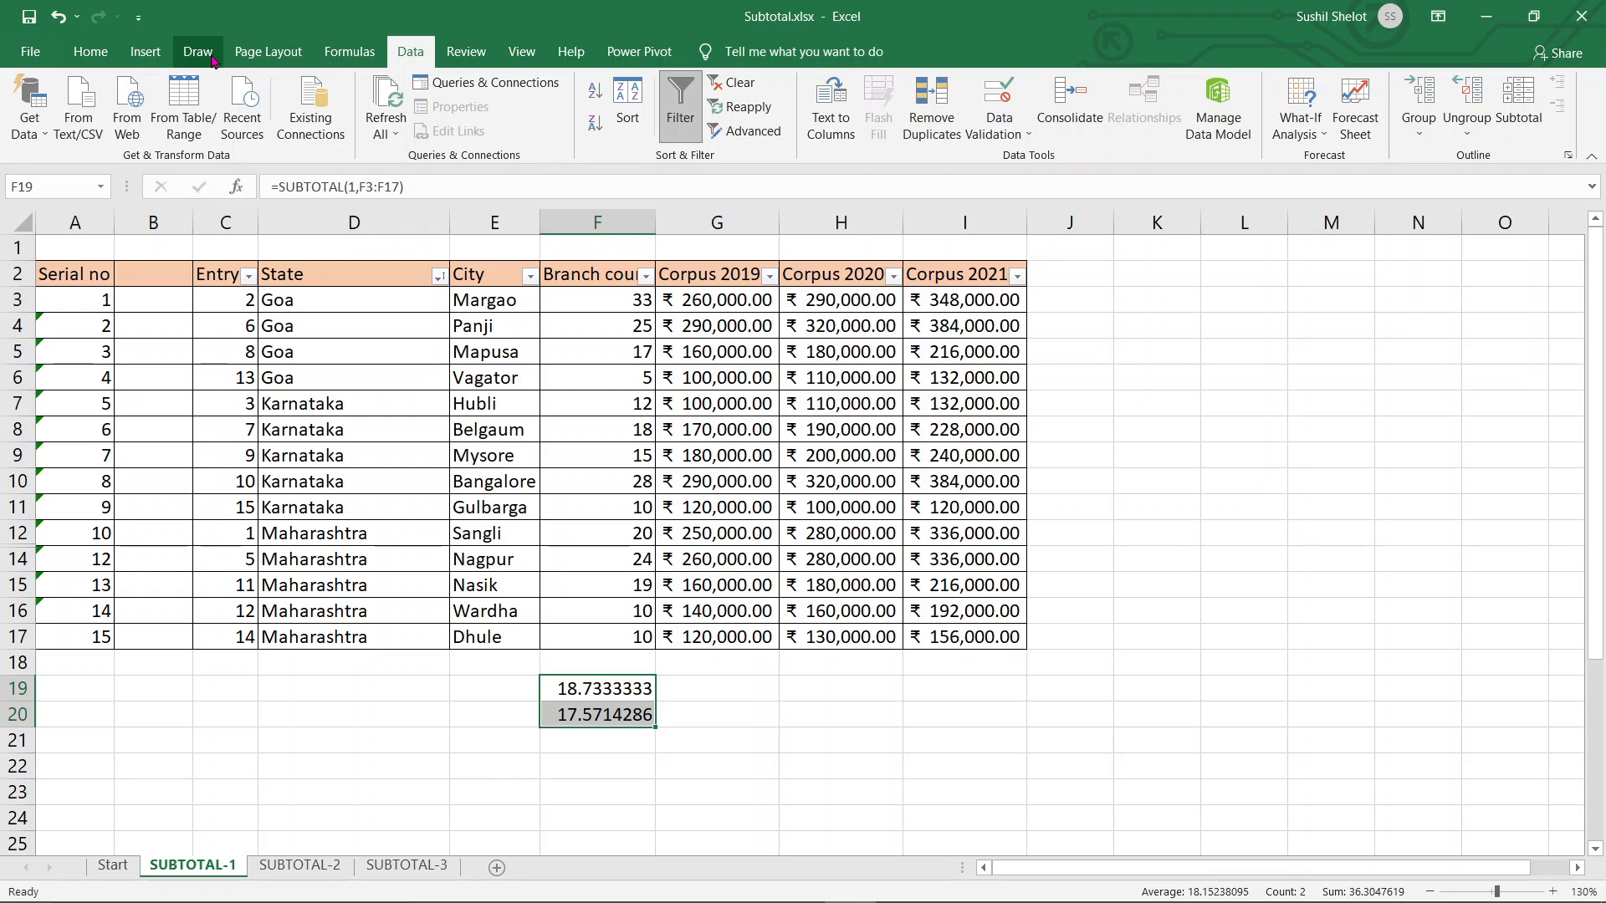
click(91, 52)
click(847, 126)
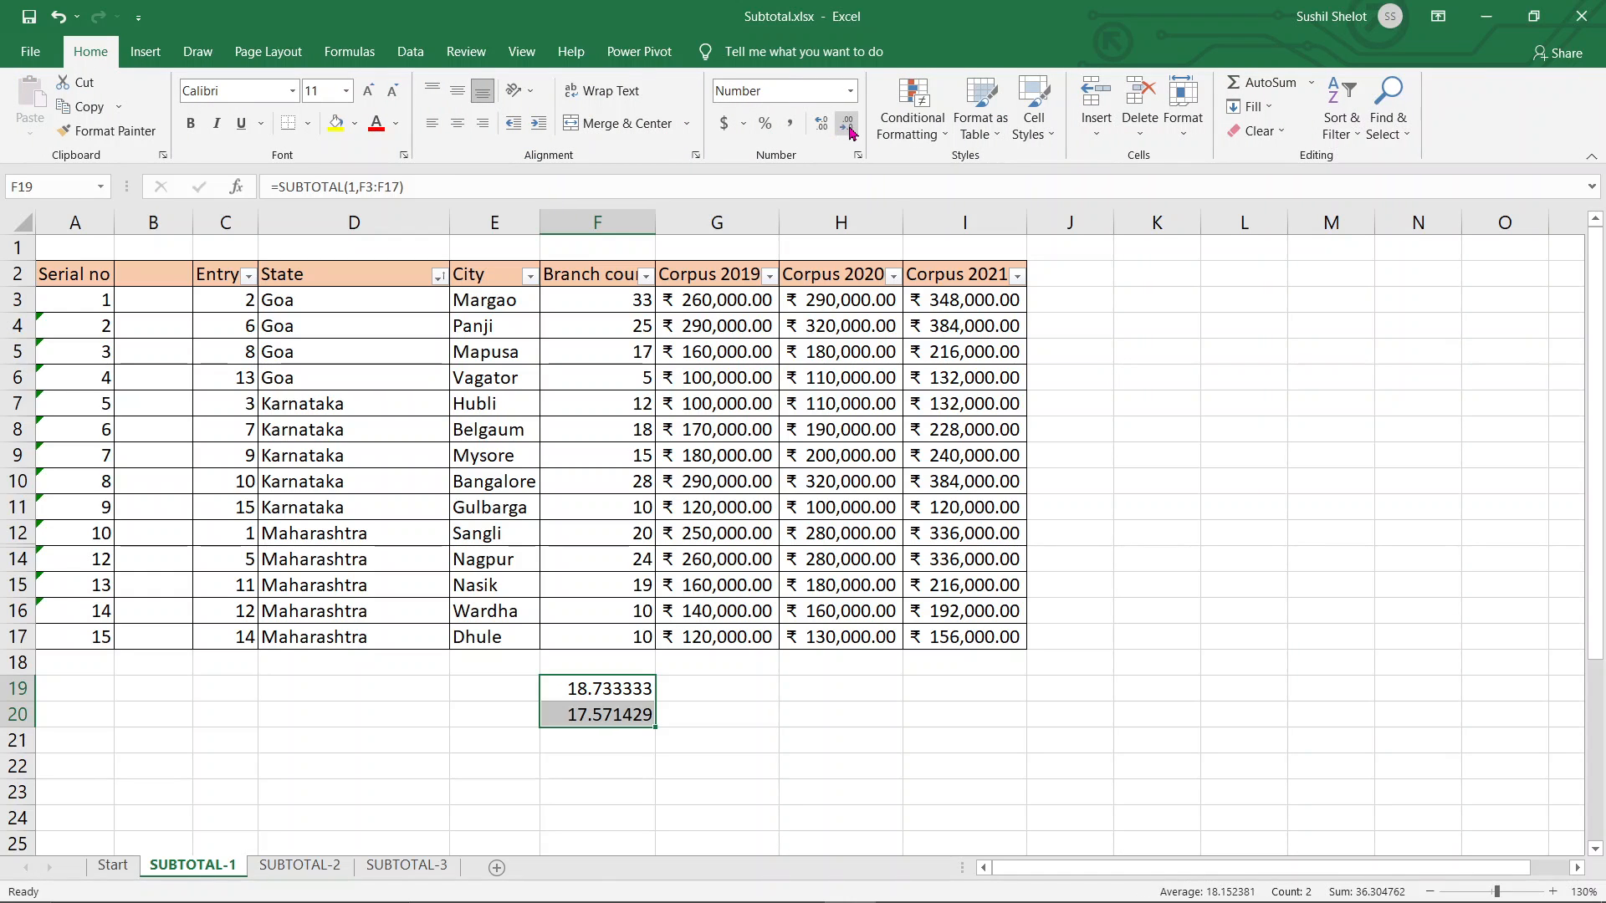
click(847, 126)
click(846, 126)
click(846, 125)
click(848, 127)
click(848, 127)
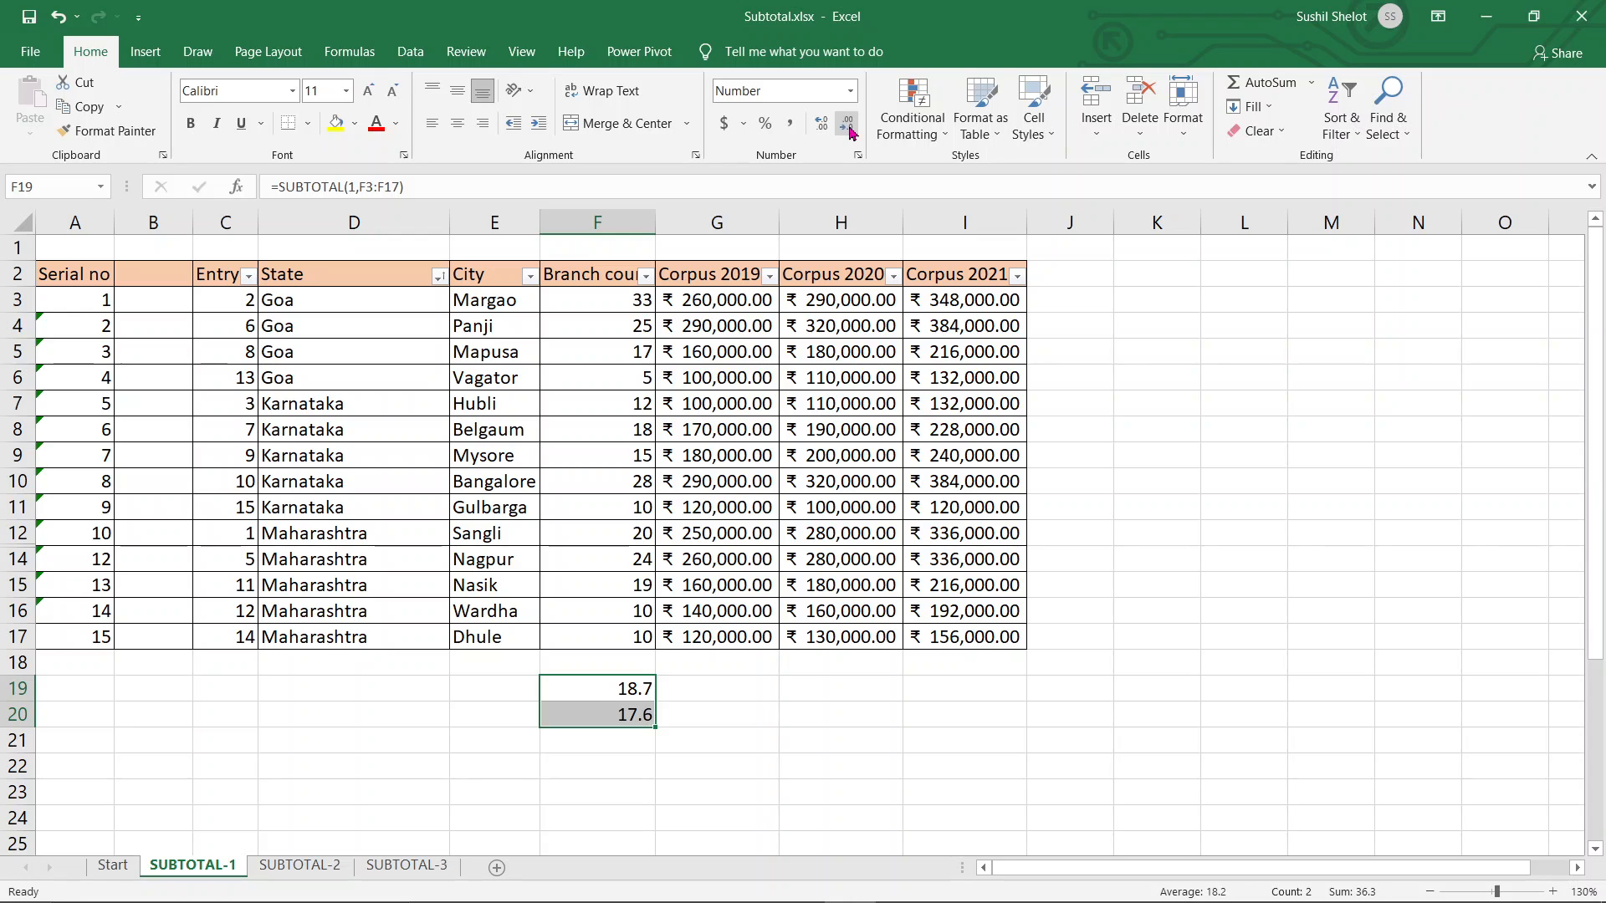
click(702, 694)
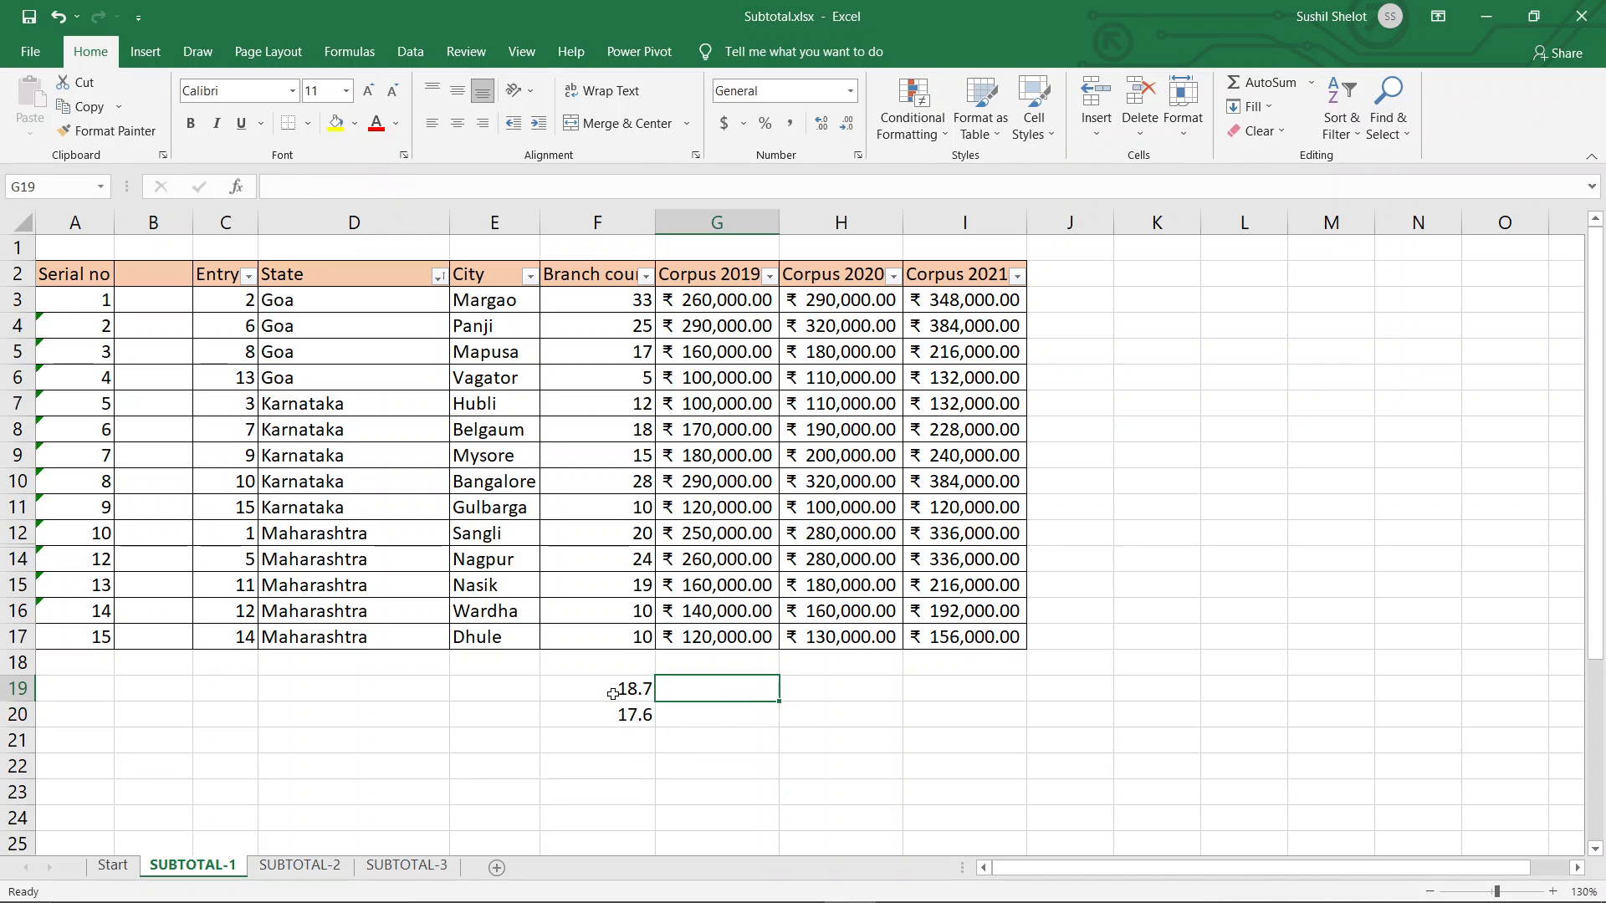
Step: Compare the SUBTOTAL formulas in F19 and F20, which use function numbers 1 and 101
click(613, 694)
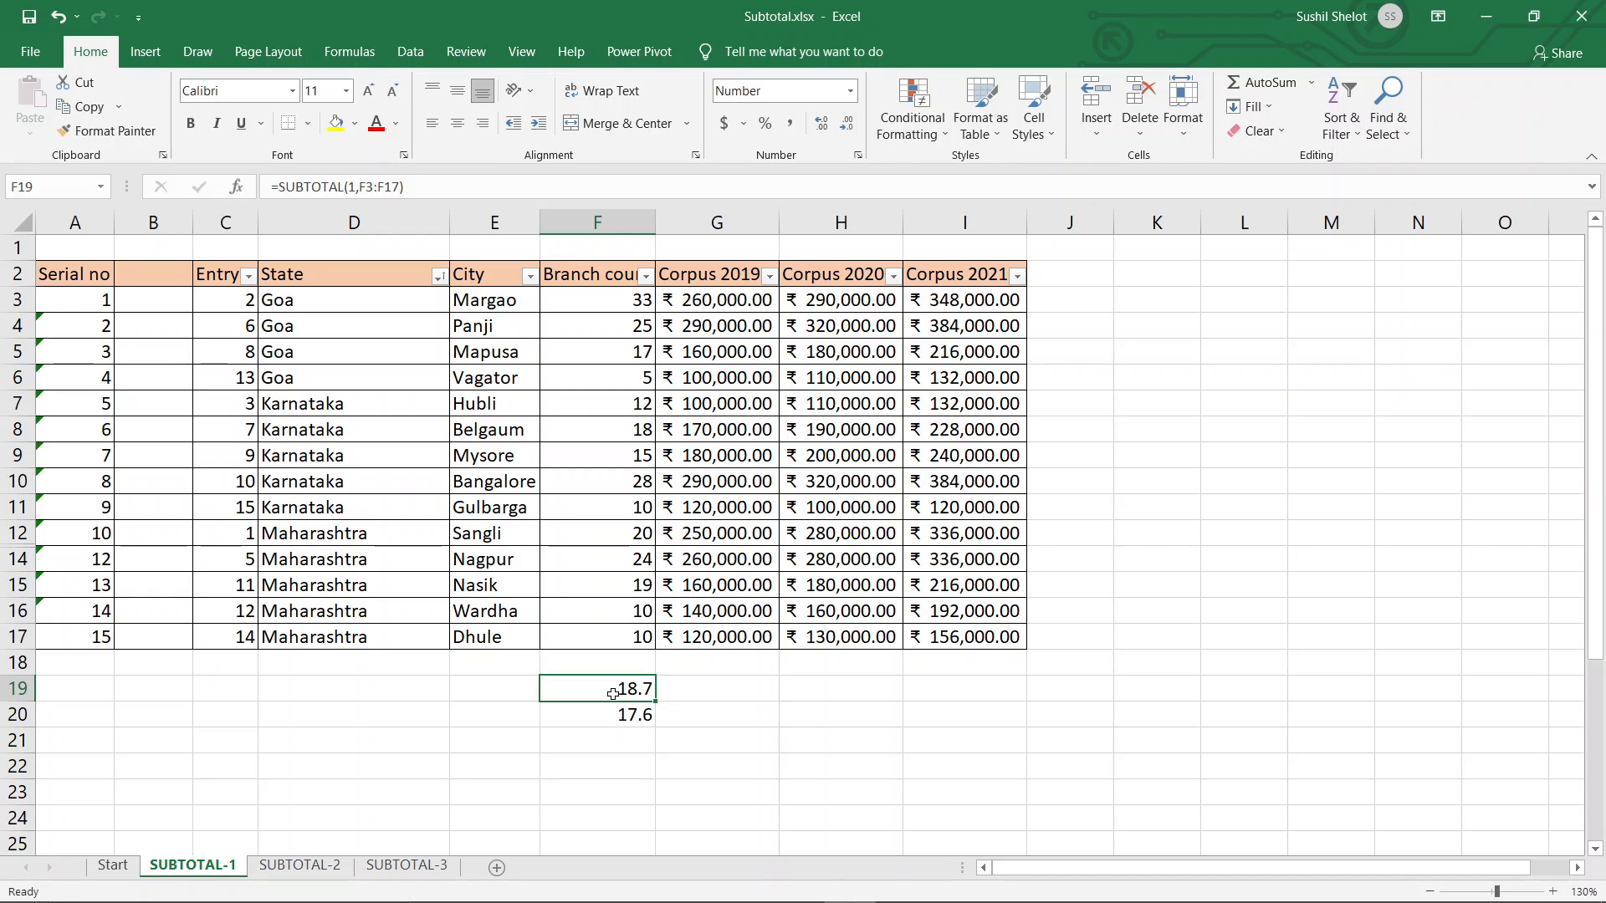
click(608, 719)
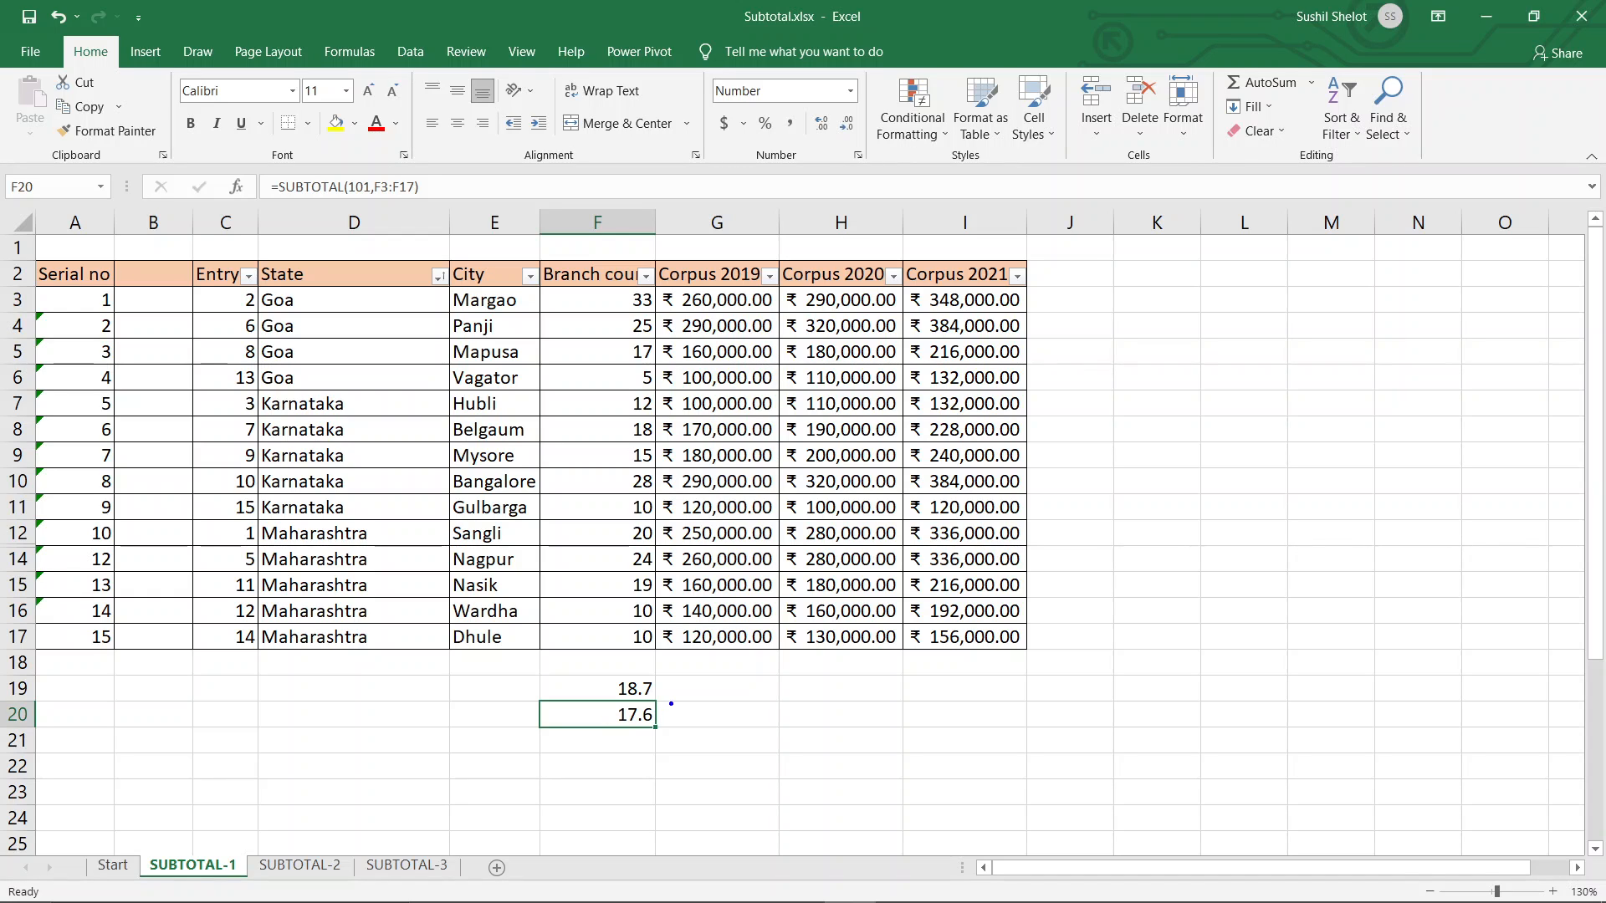
mouse_move(671, 703)
mouse_down()
mouse_move(500, 765)
mouse_move(669, 702)
mouse_up()
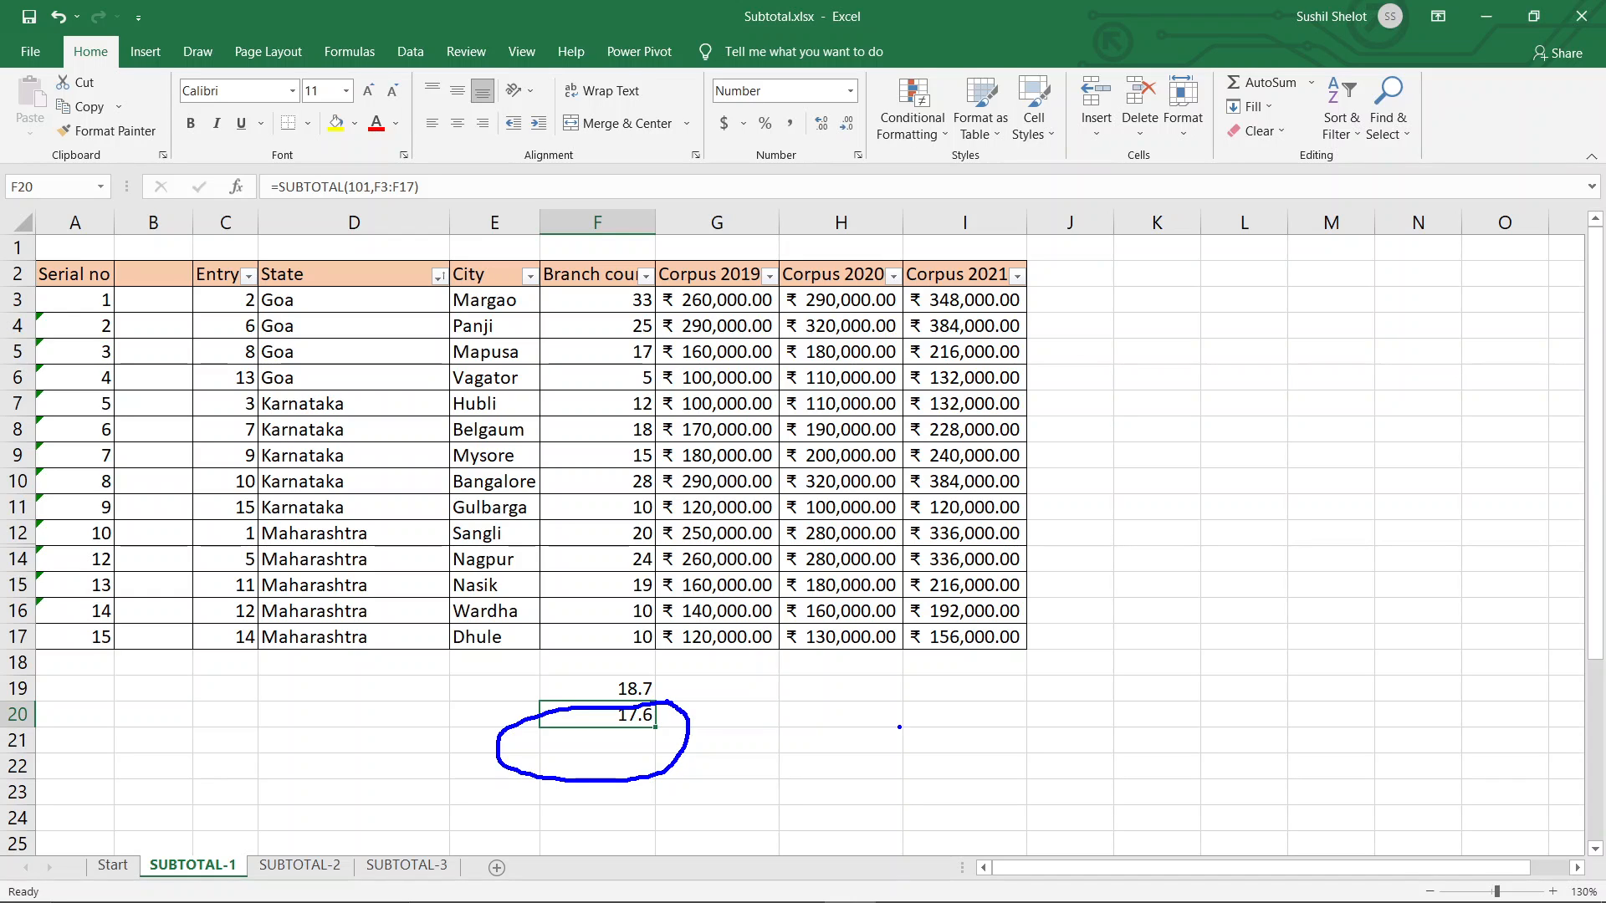
key(Escape)
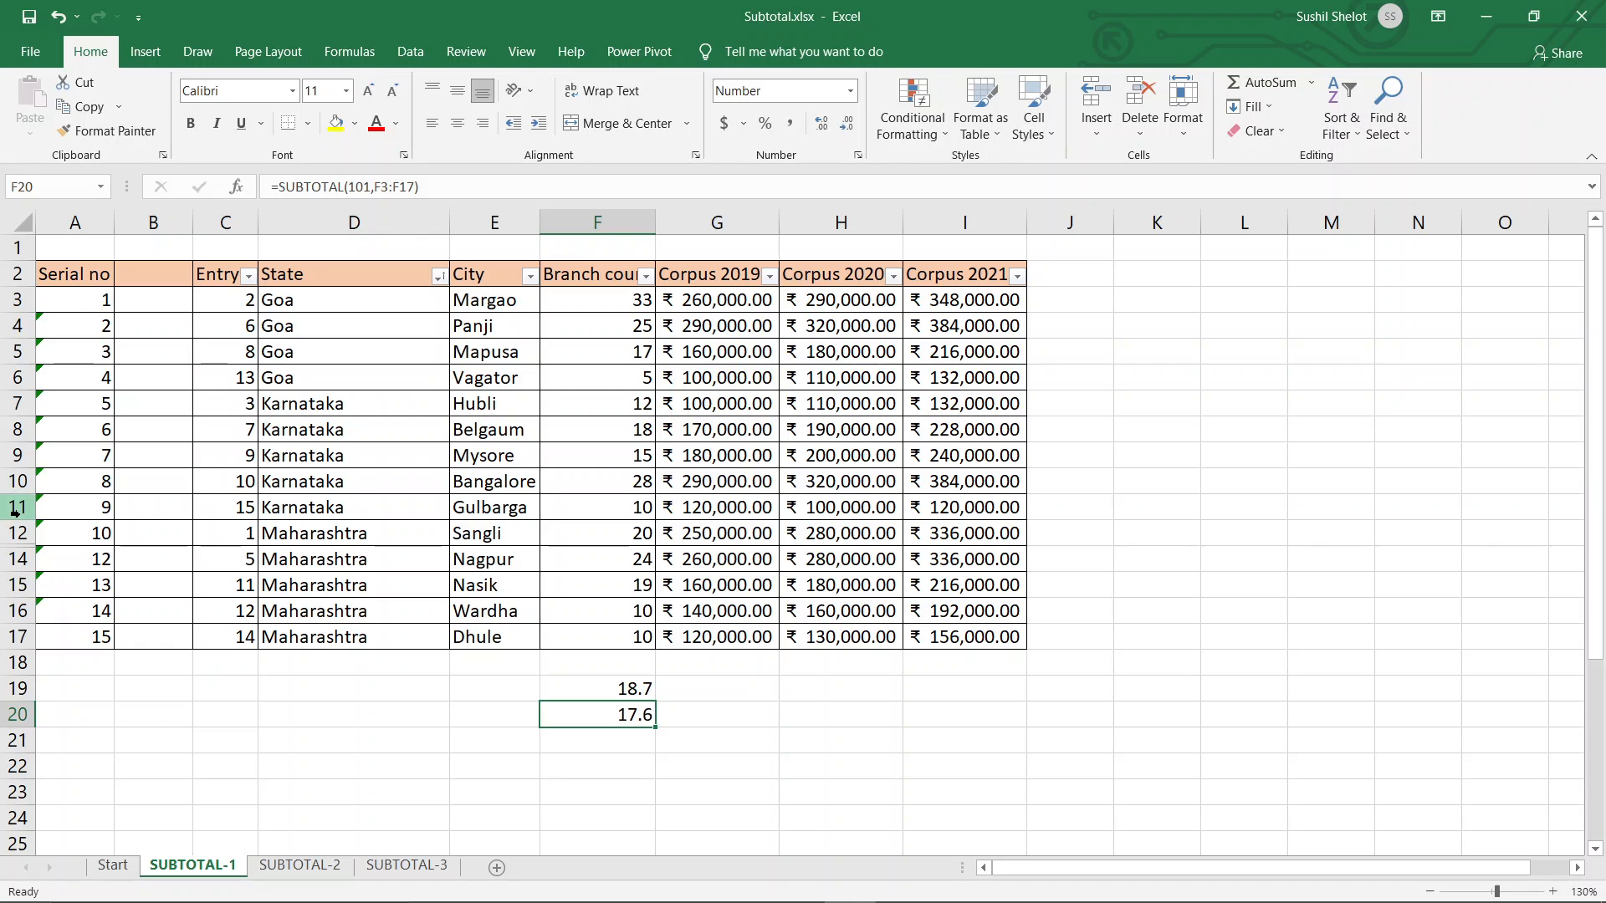
Step: Unhide row 13 between rows 12 and 14, and check the Mumbai branch count against the average in F20
drag(18, 533, 19, 562)
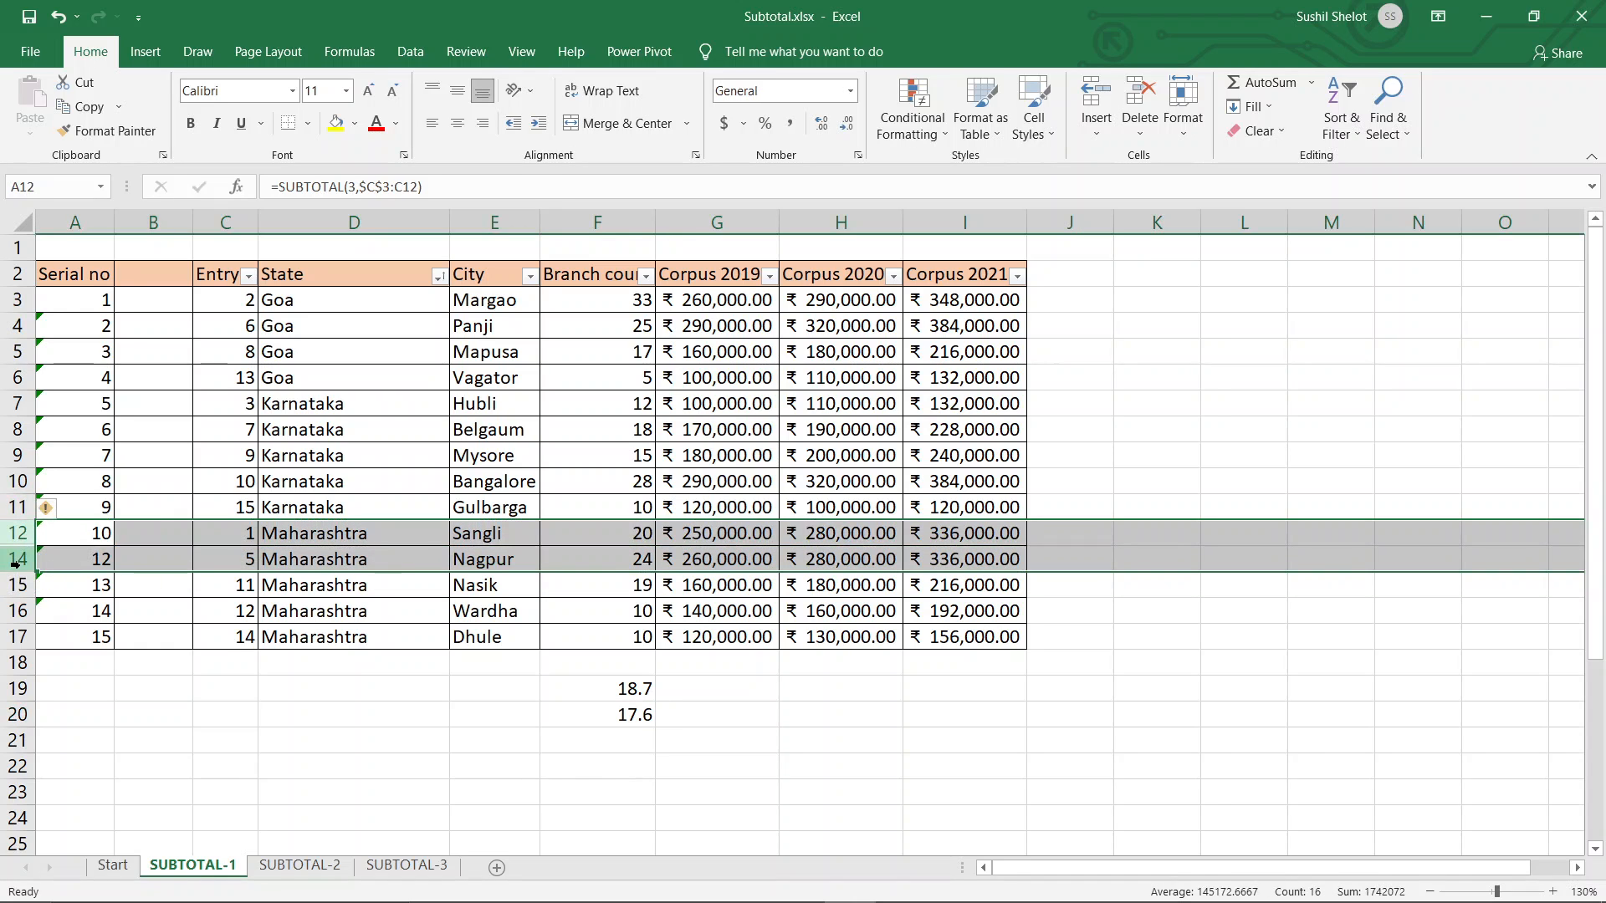
right_click(19, 562)
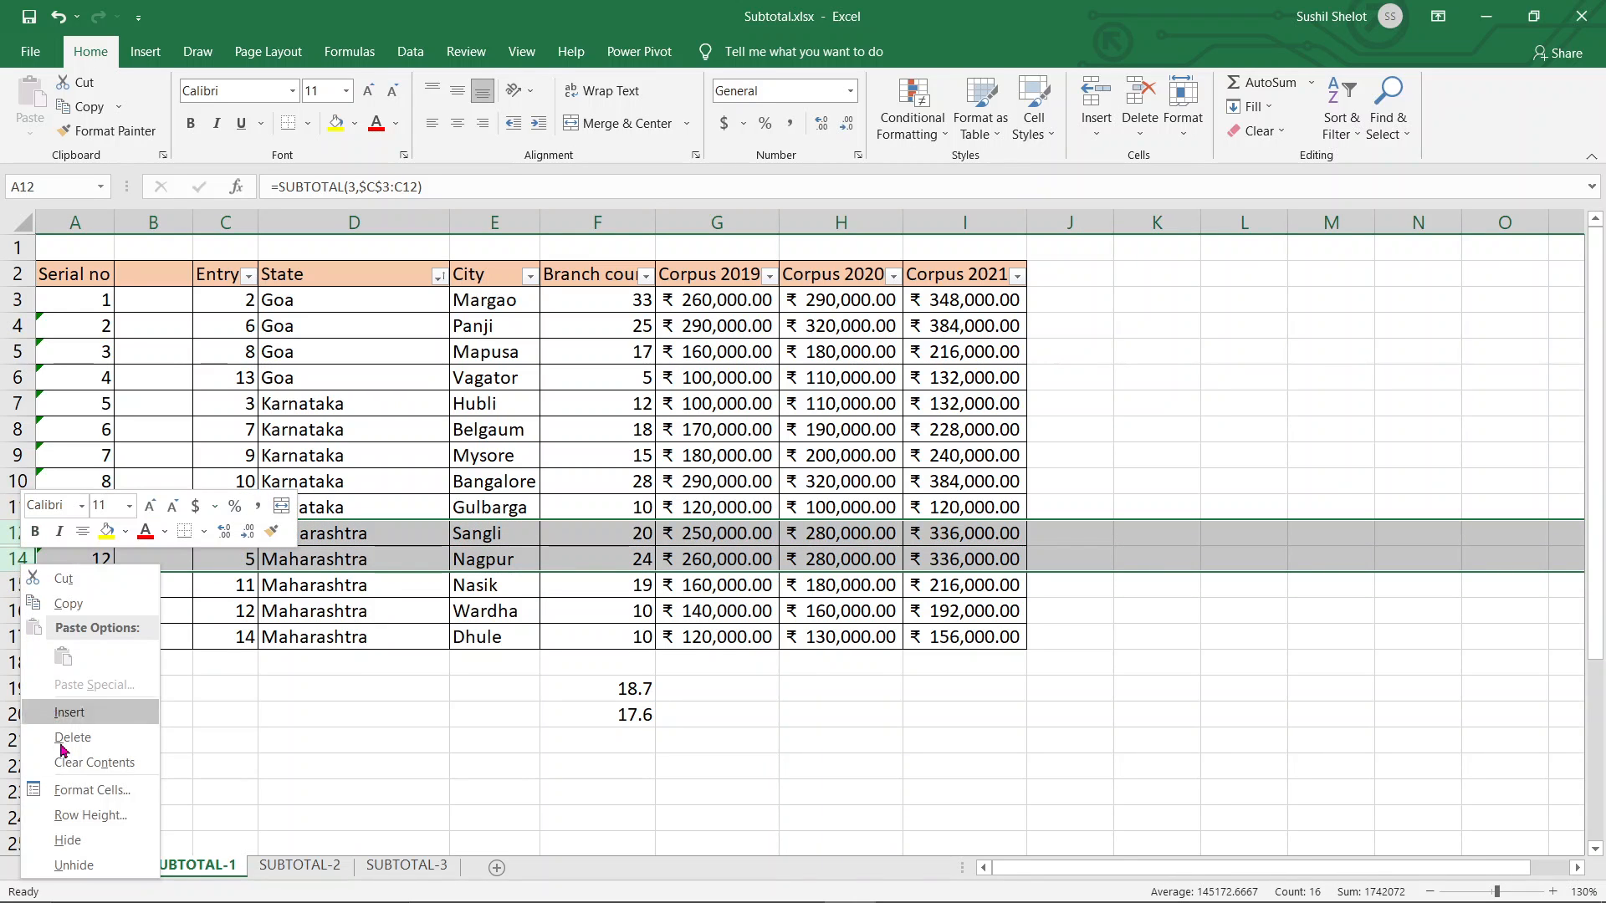
click(74, 865)
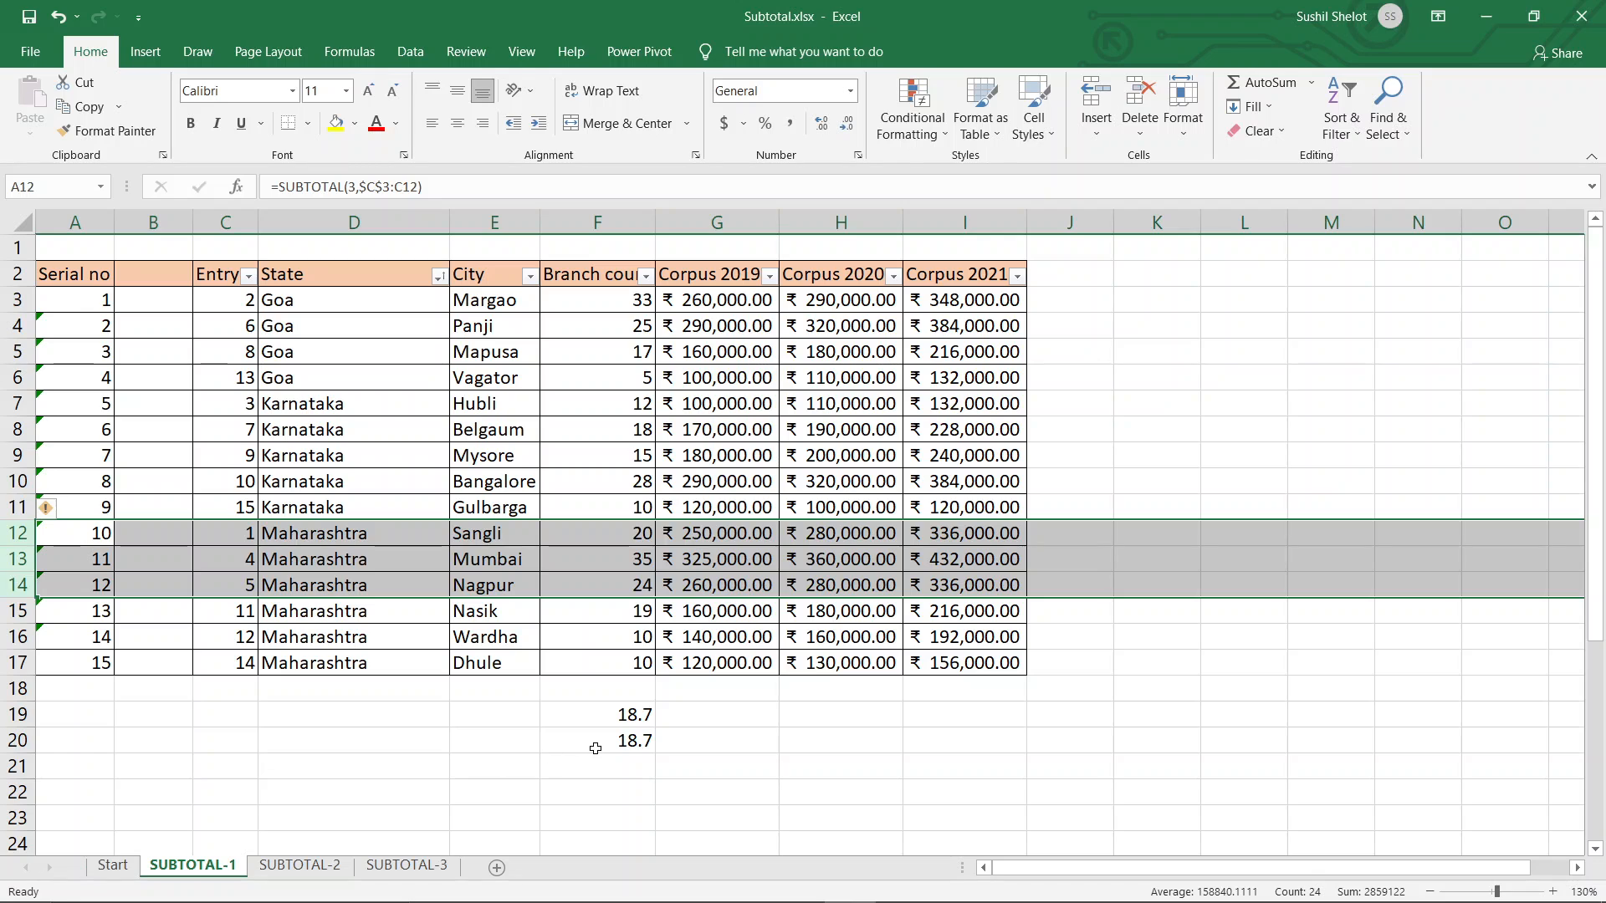
click(597, 748)
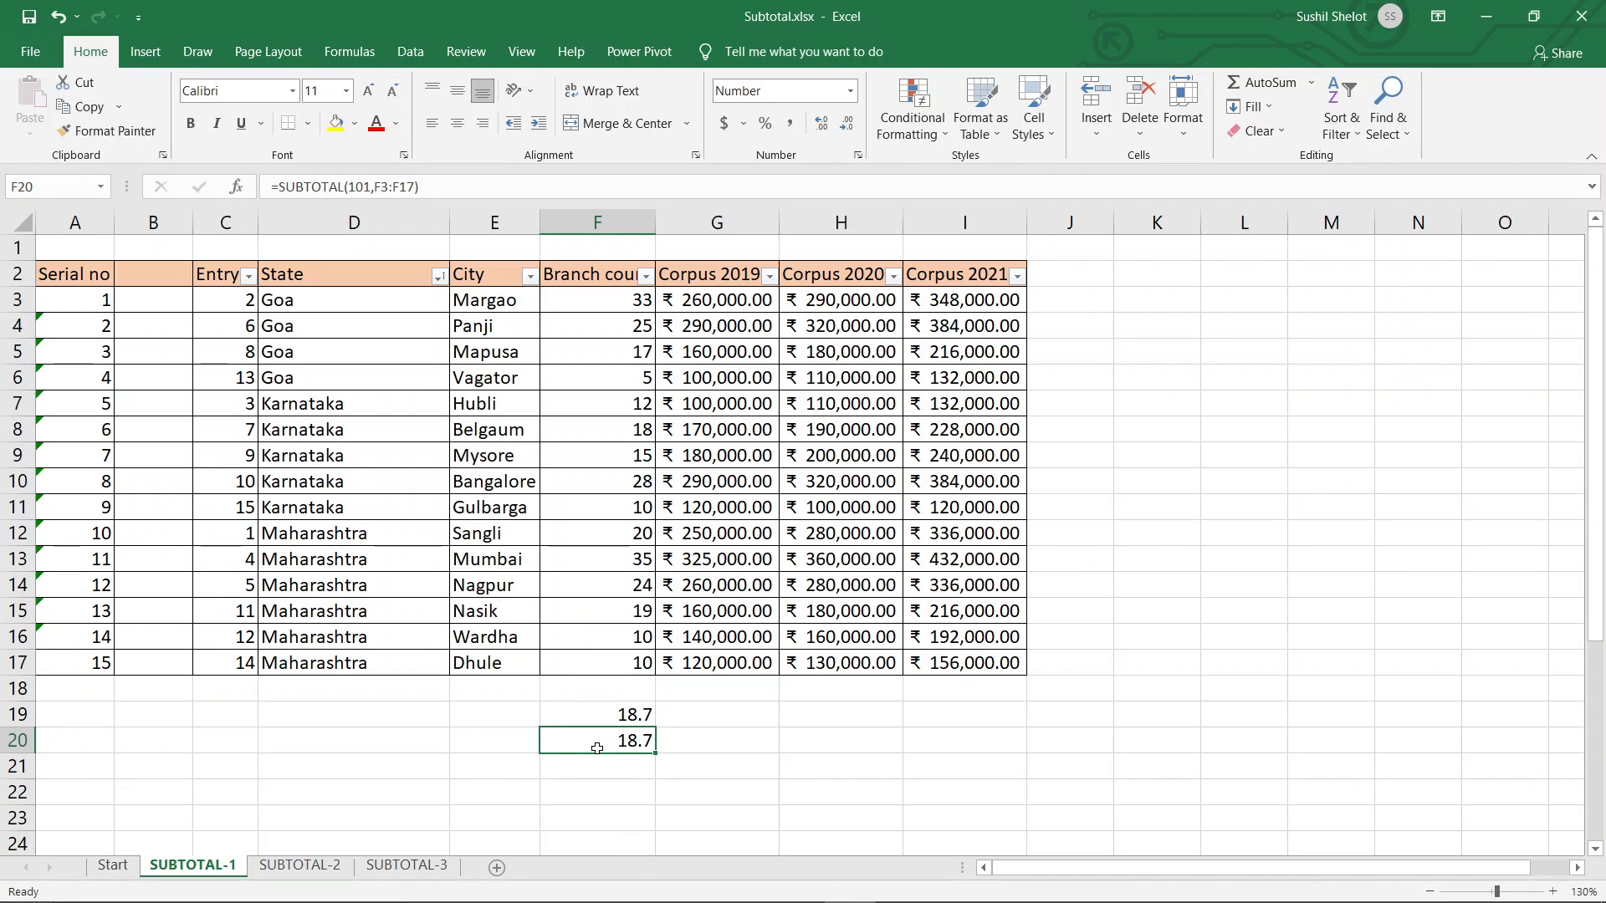
click(546, 560)
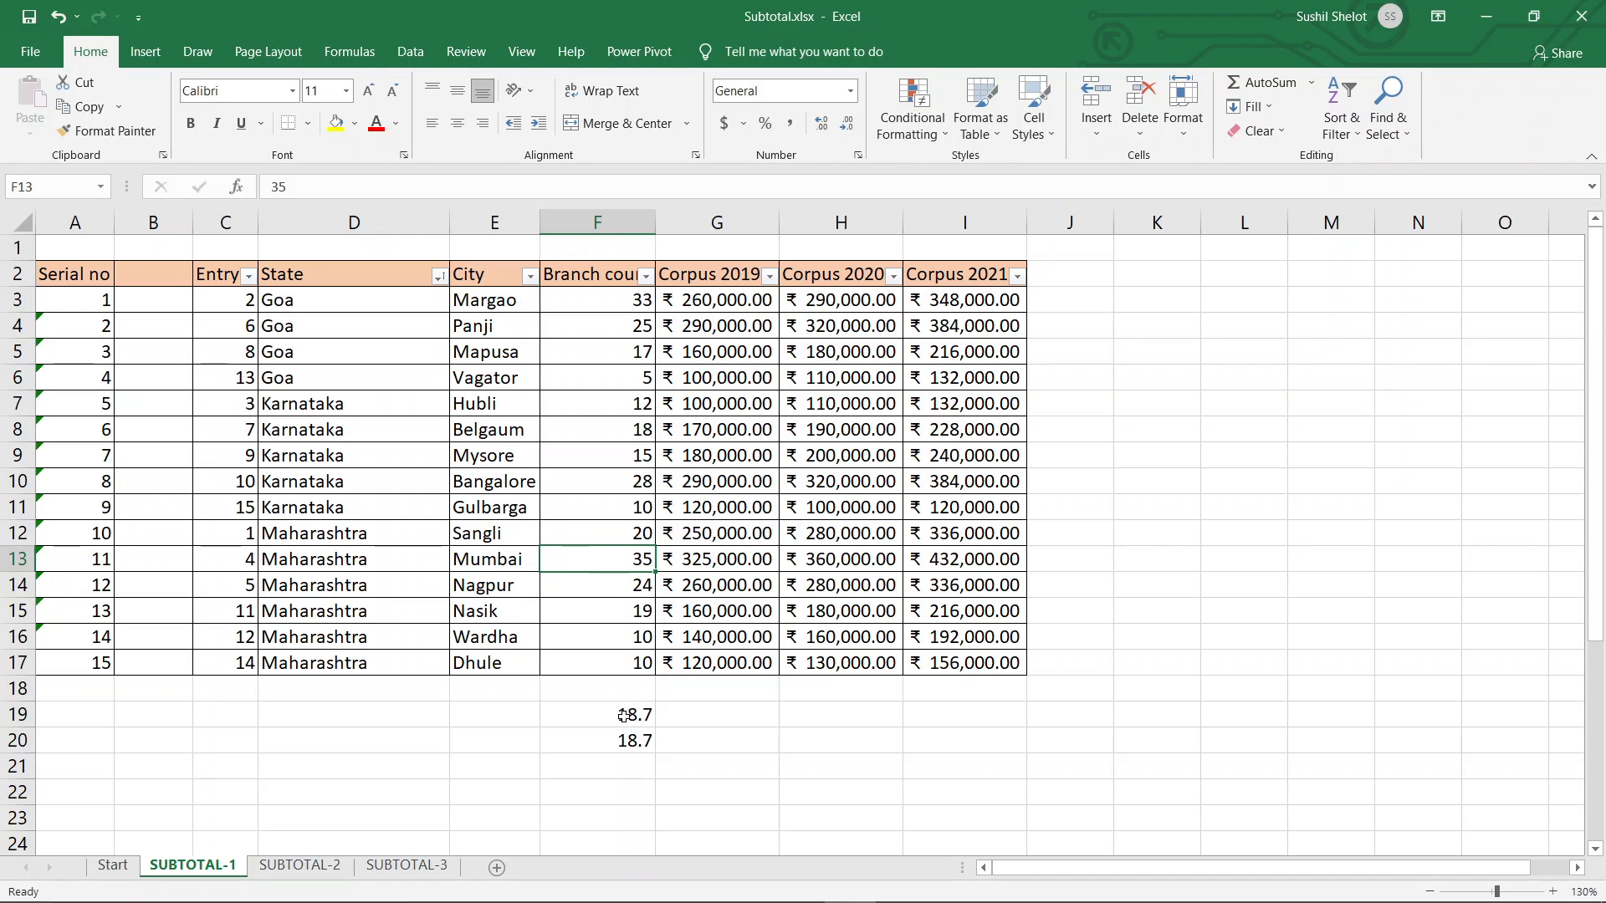
click(608, 744)
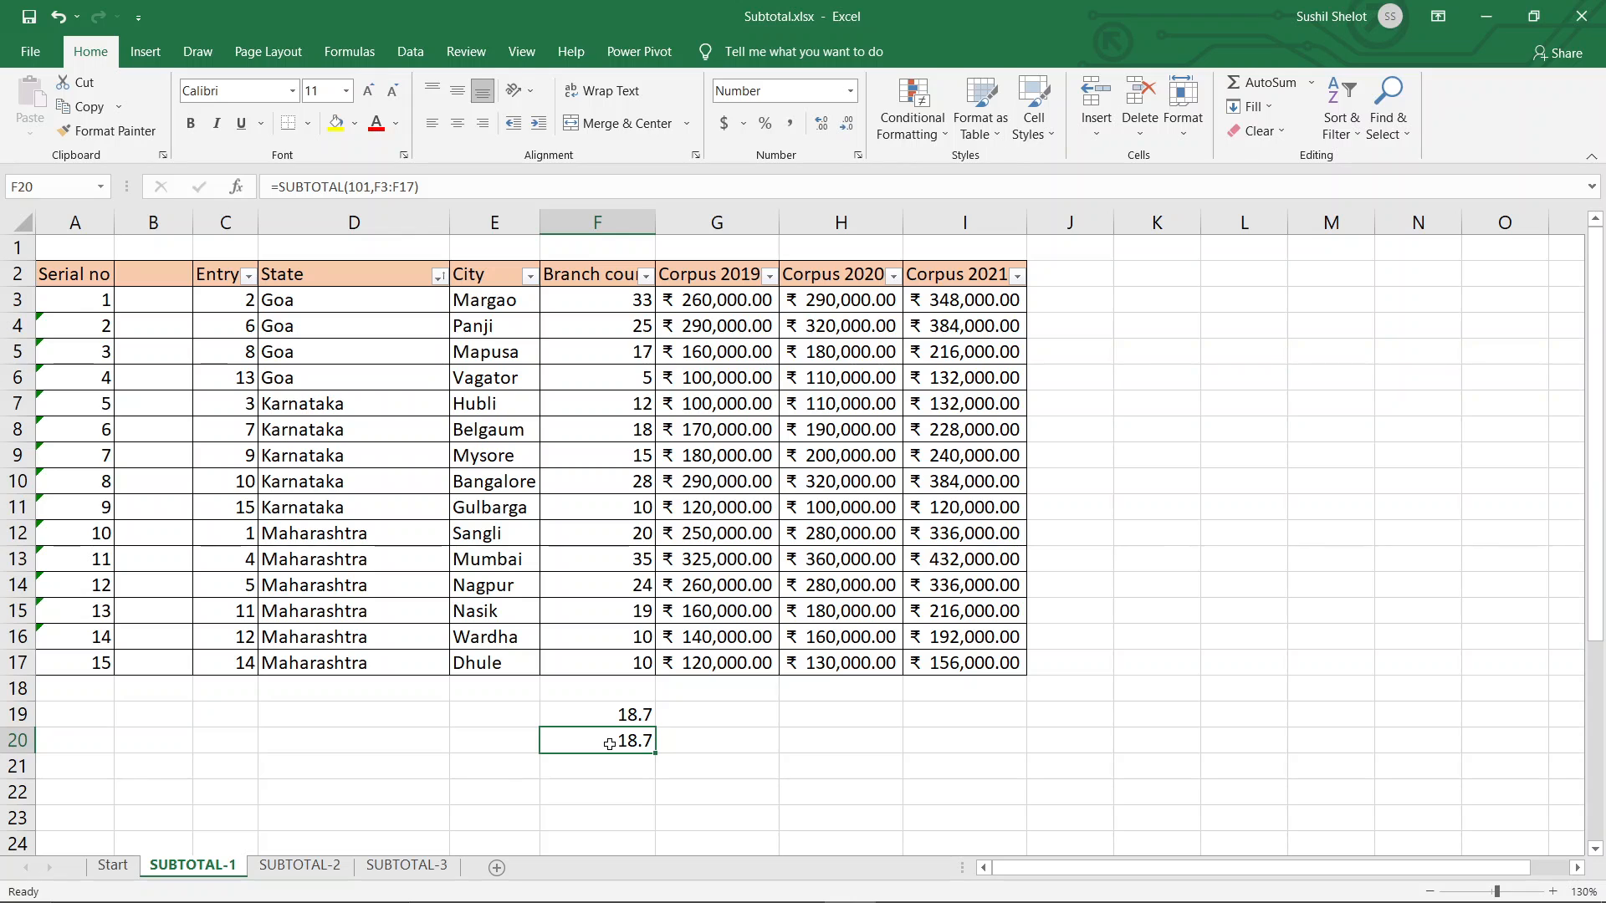
Step: Undo the unhiding of row 13
key(ctrl+z)
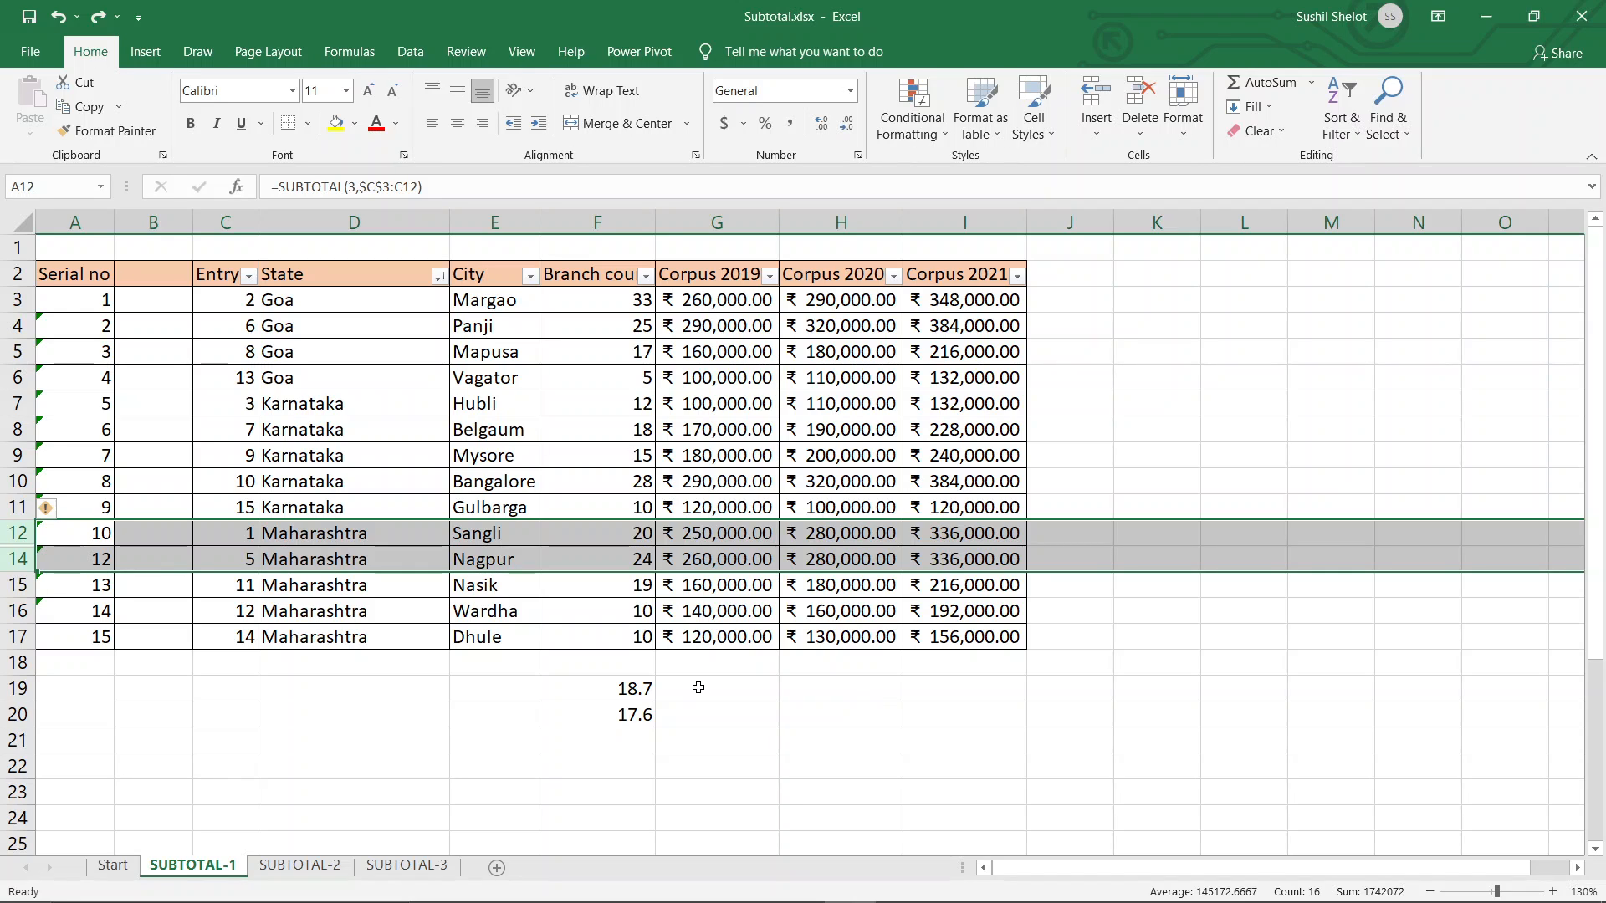
click(698, 687)
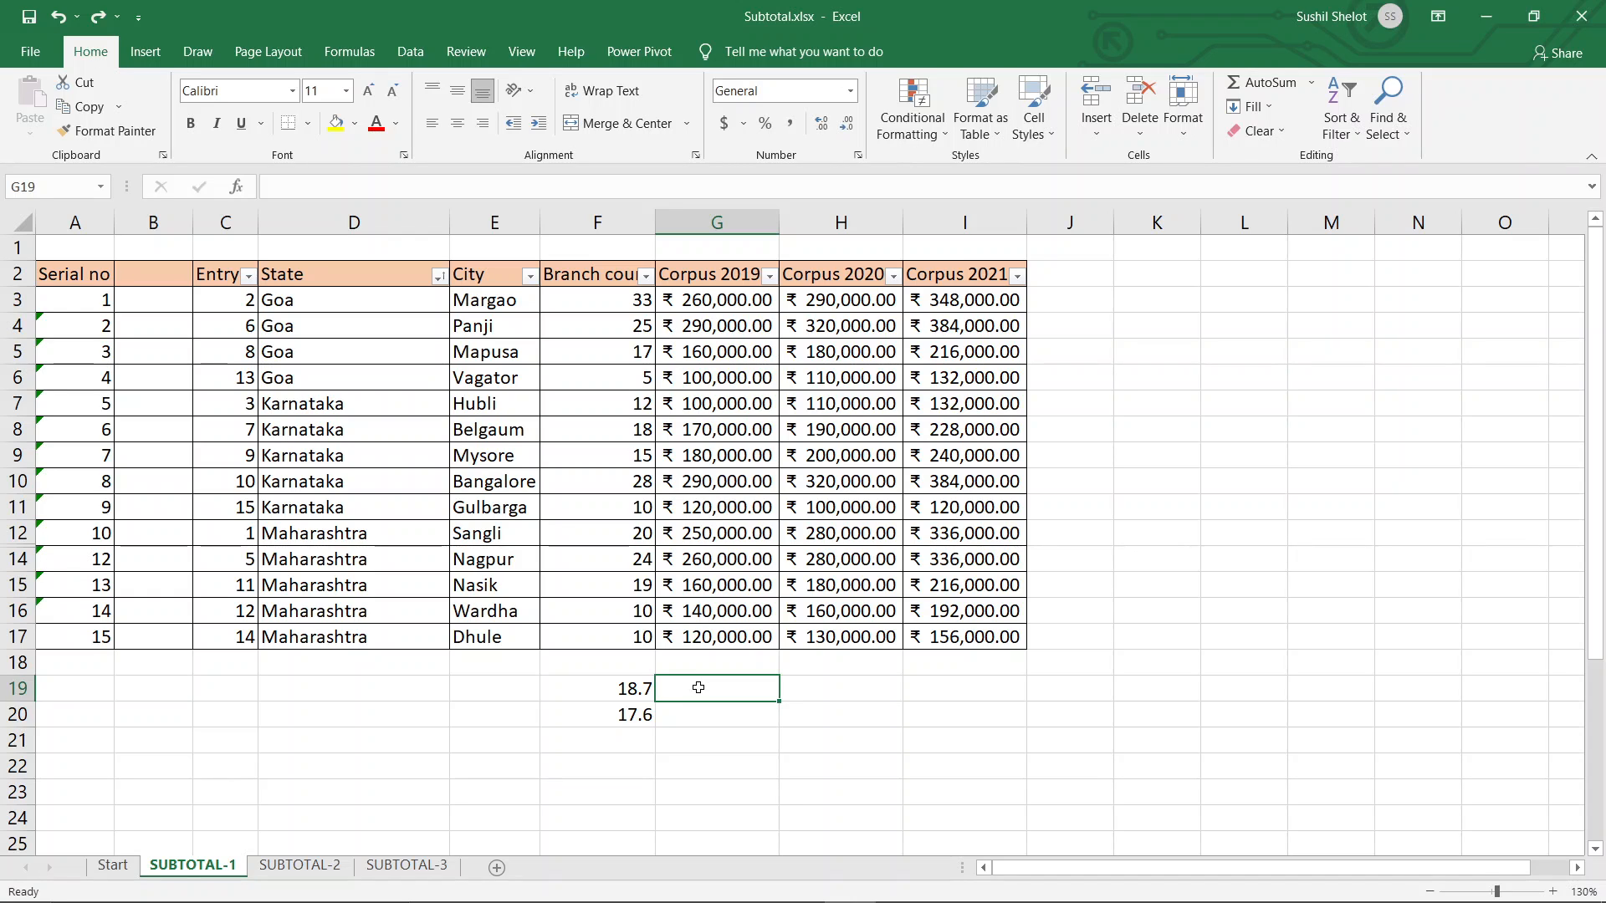
Step: Clear the two average formulas in F19:F20, and undo the deletion
drag(632, 687, 634, 714)
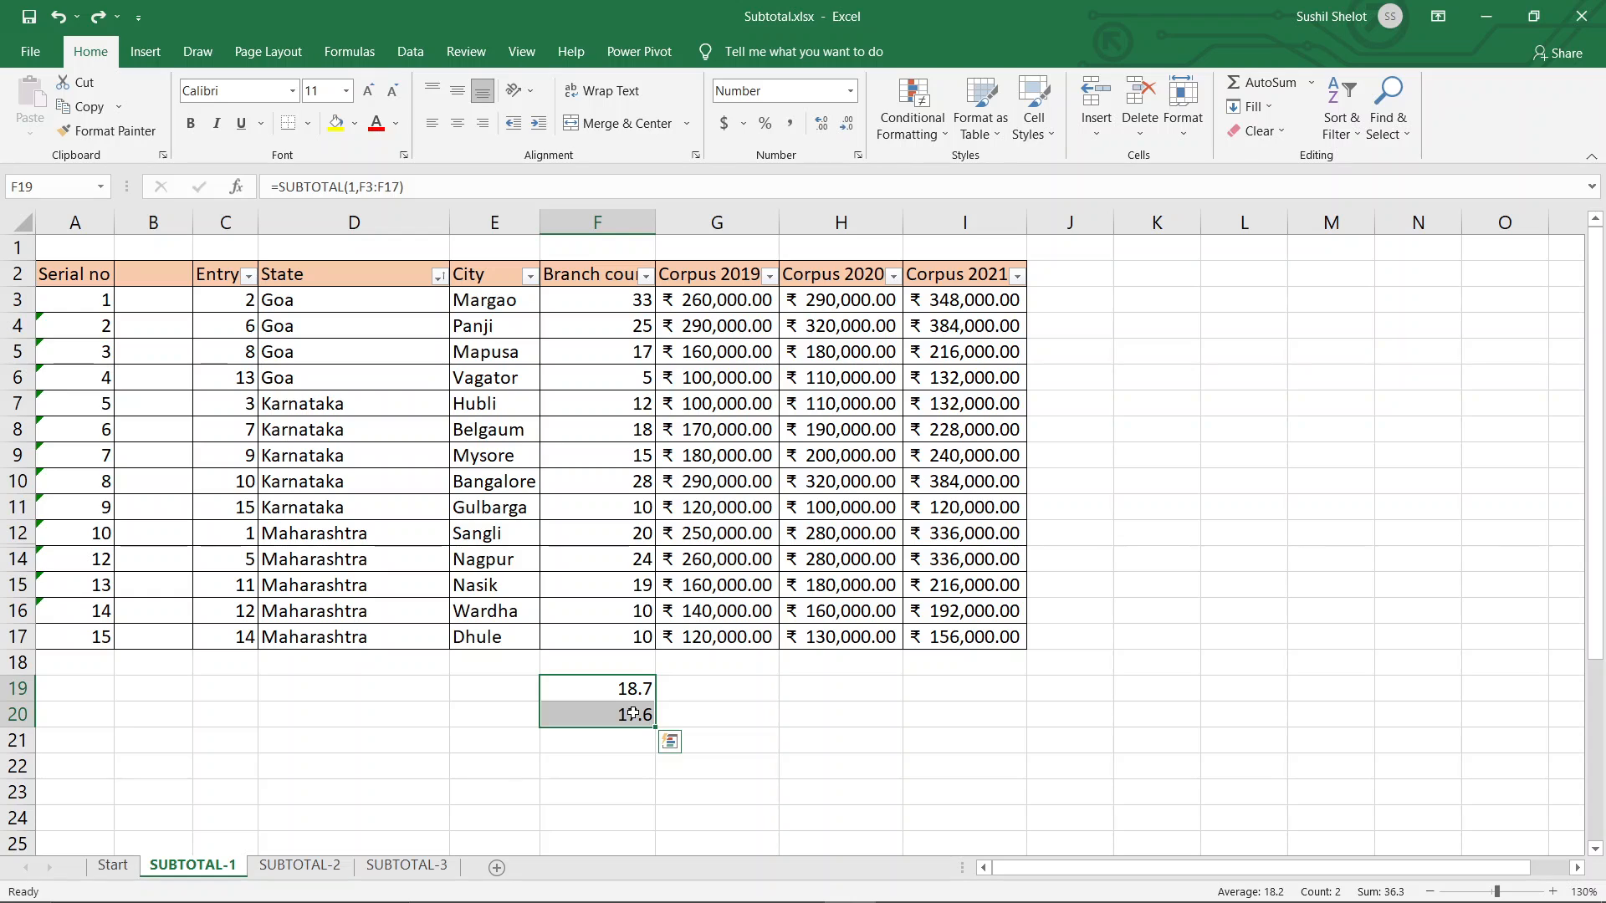
key(Delete)
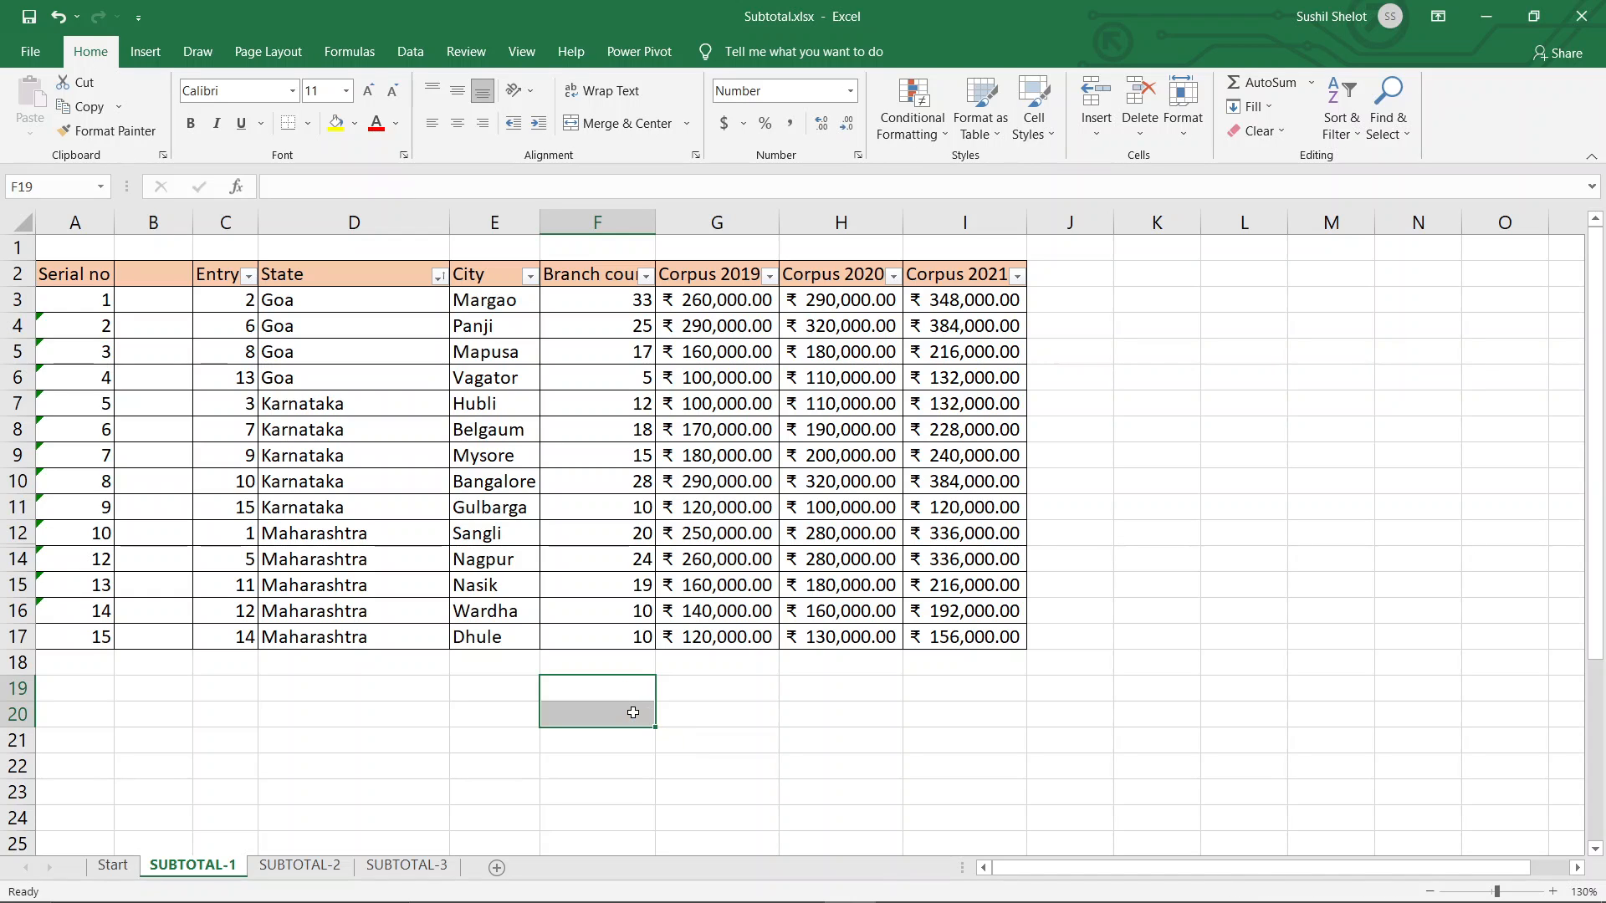
click(641, 656)
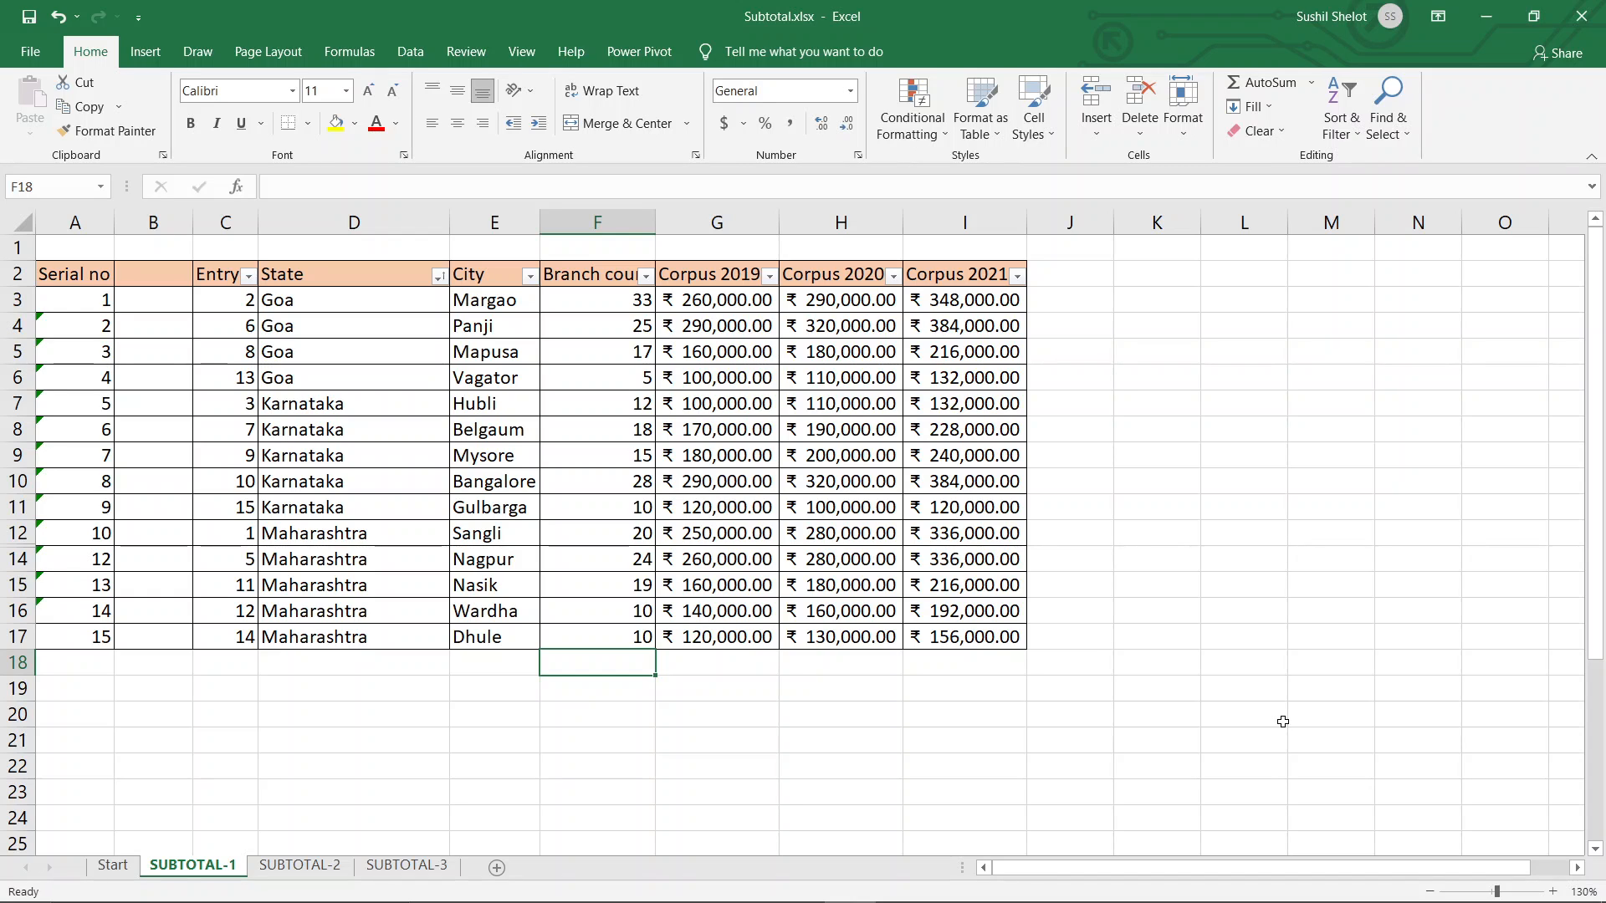
key(ctrl+z)
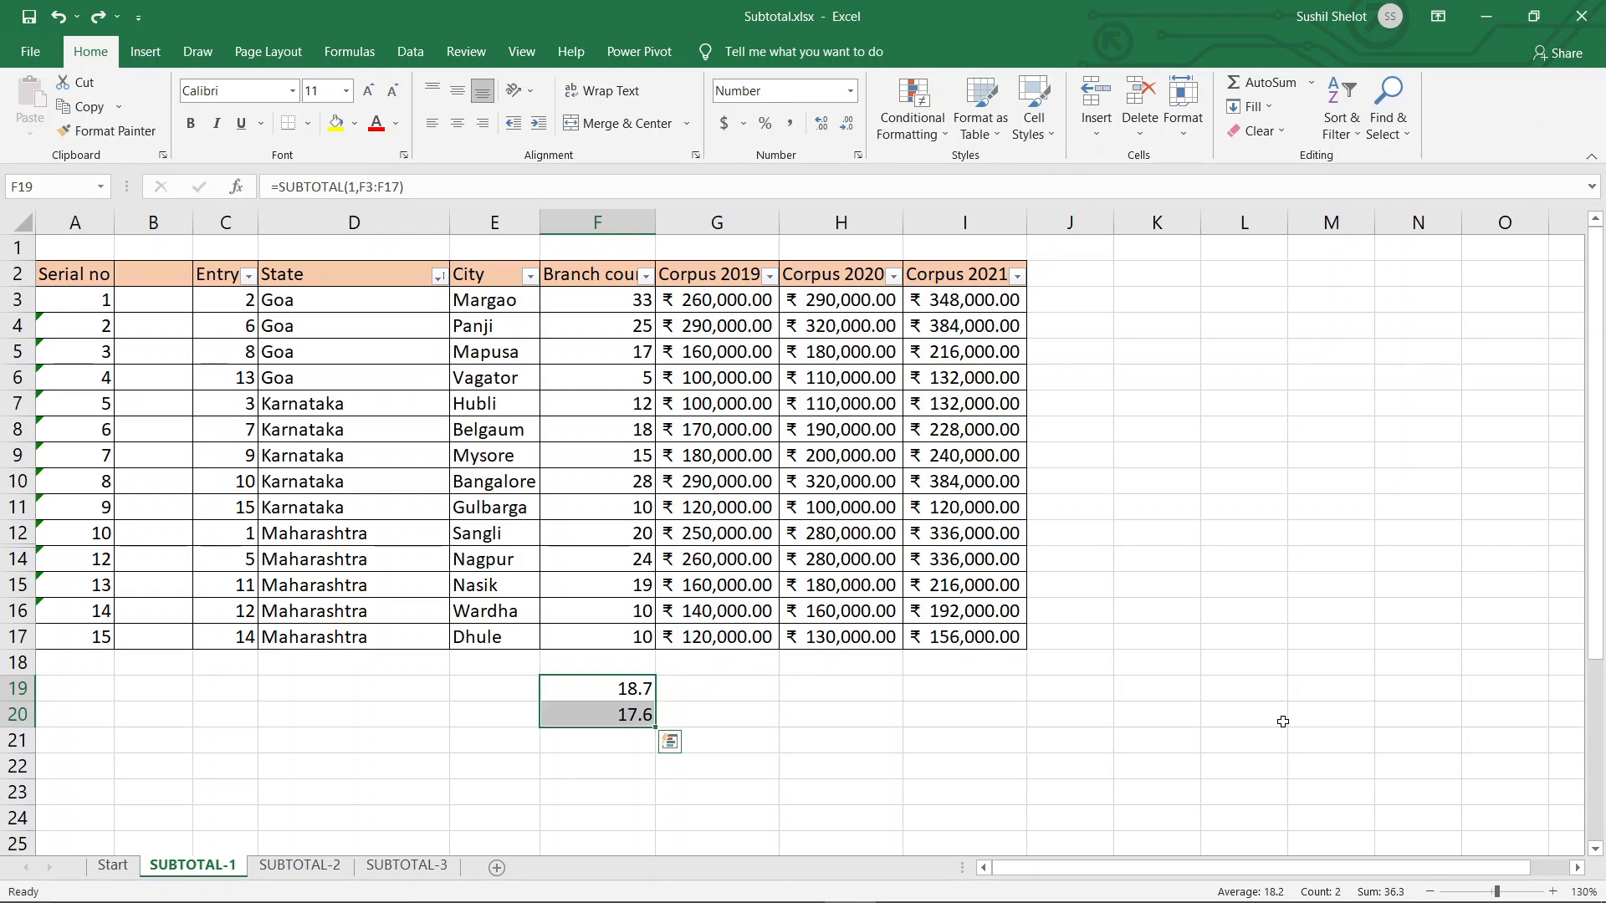
click(643, 747)
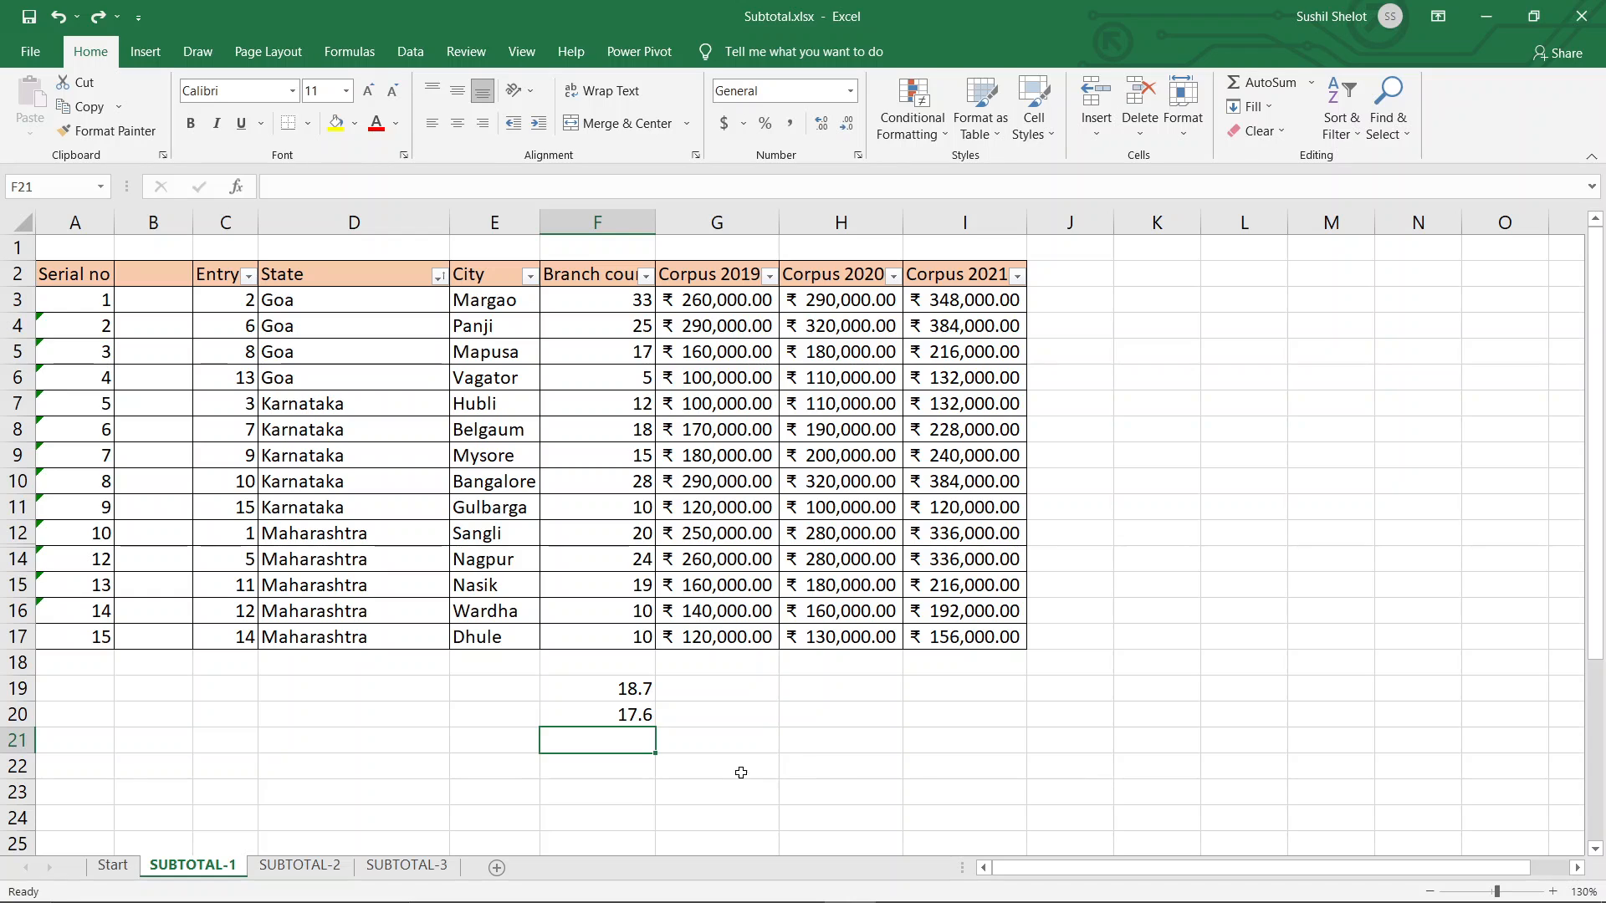
click(644, 768)
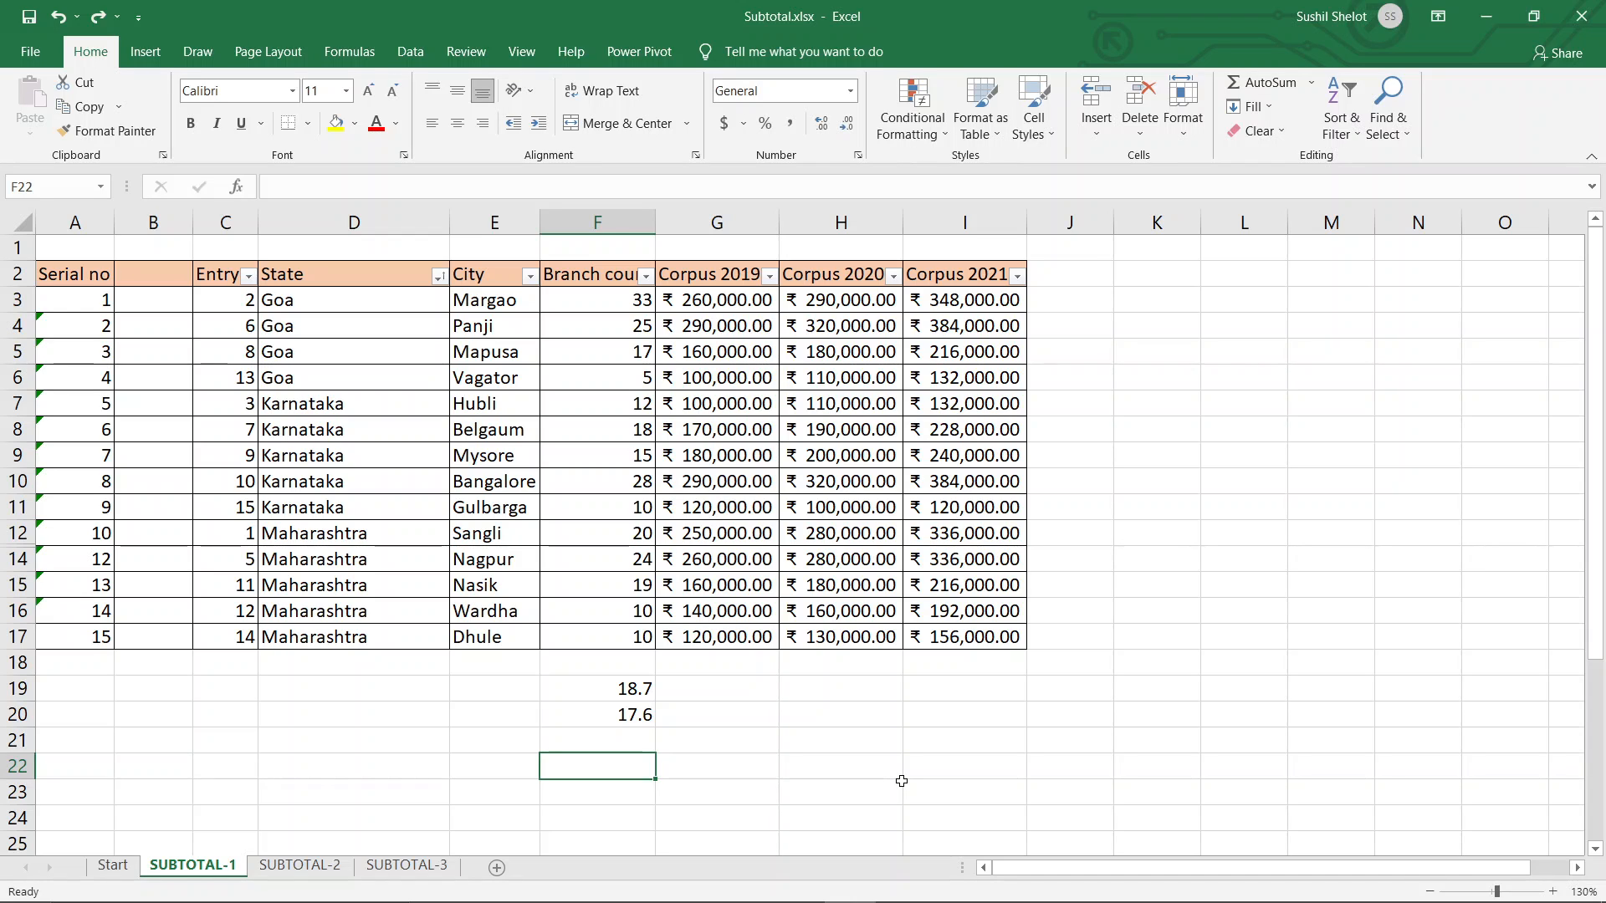
Step: Add Average subtotals at each change in State for Branch count and the three Corpus columns, replacing current subtotals, with the summary below data
click(368, 301)
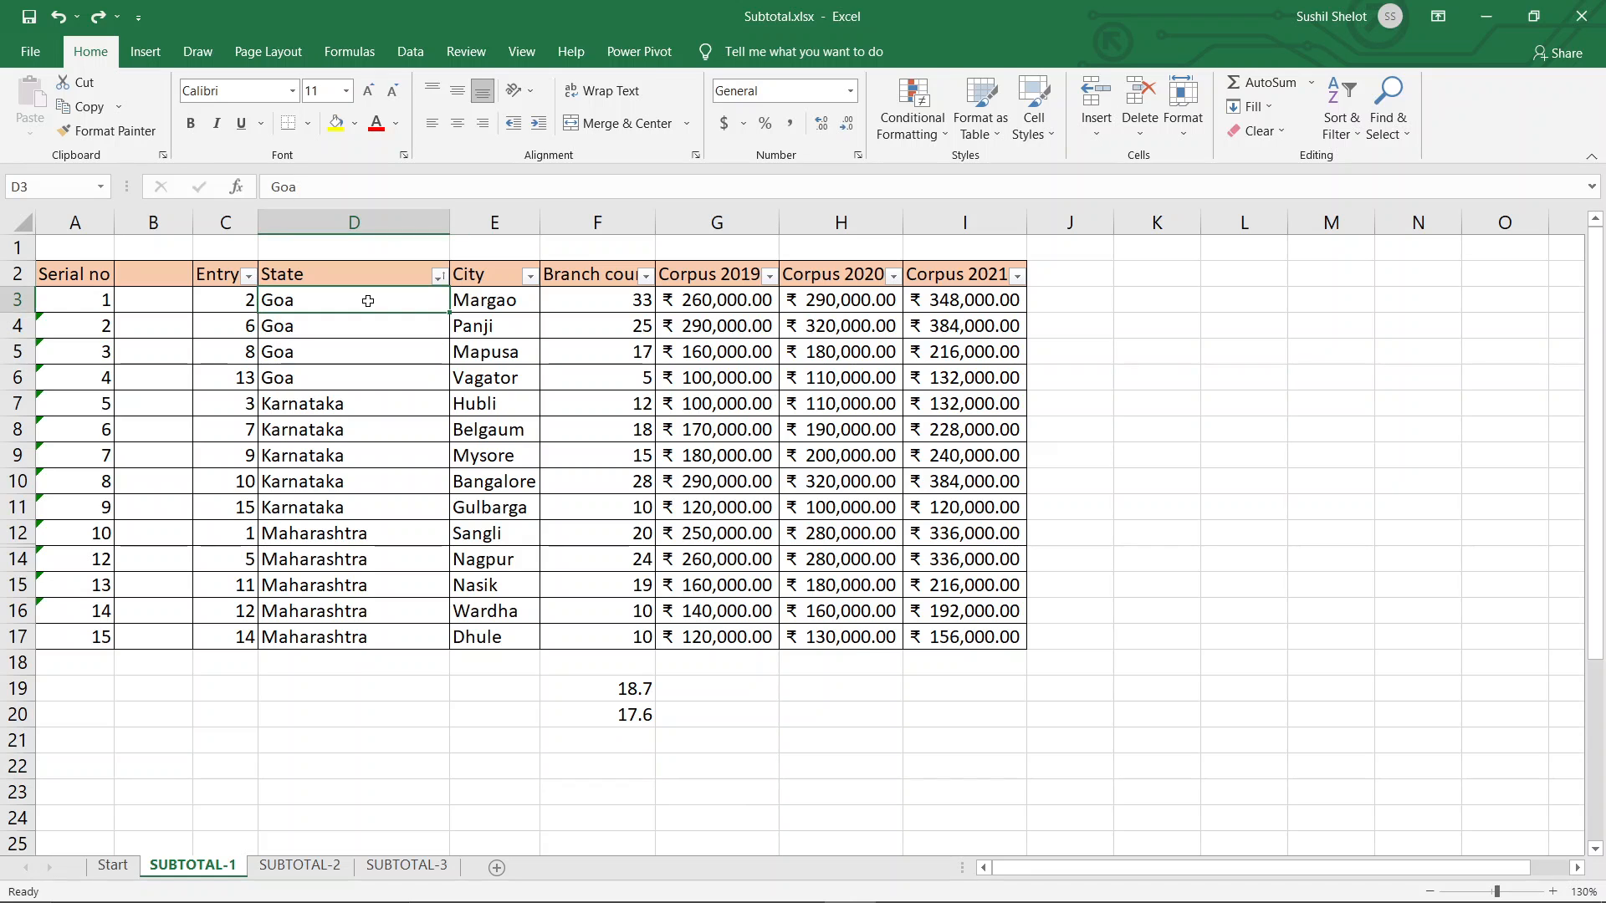
click(410, 51)
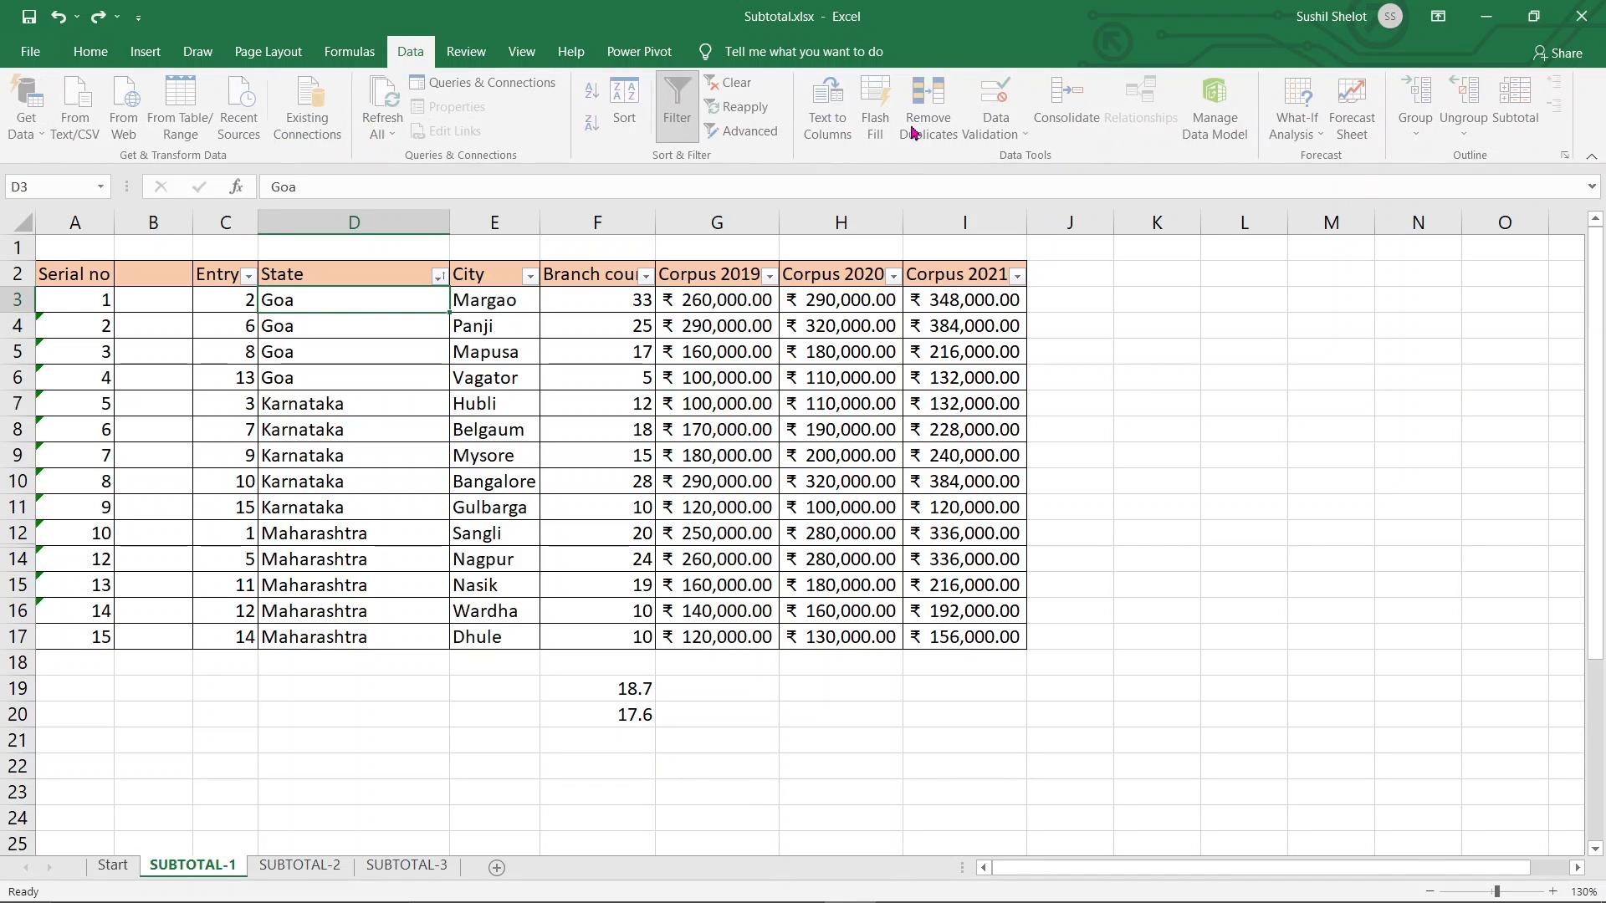
click(1518, 105)
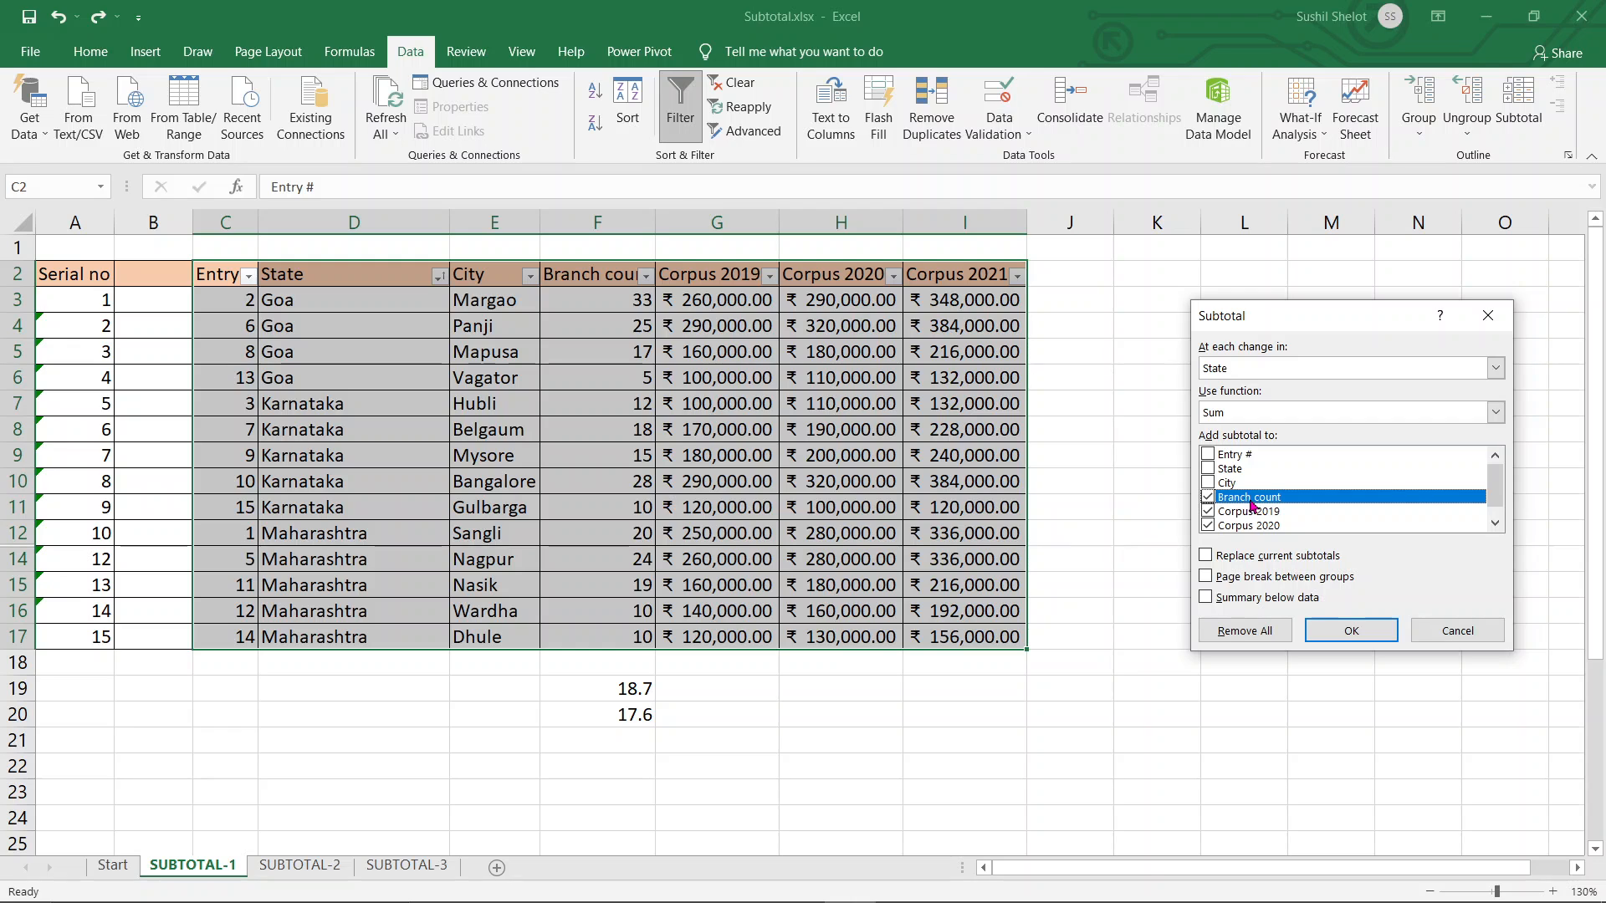
click(1491, 417)
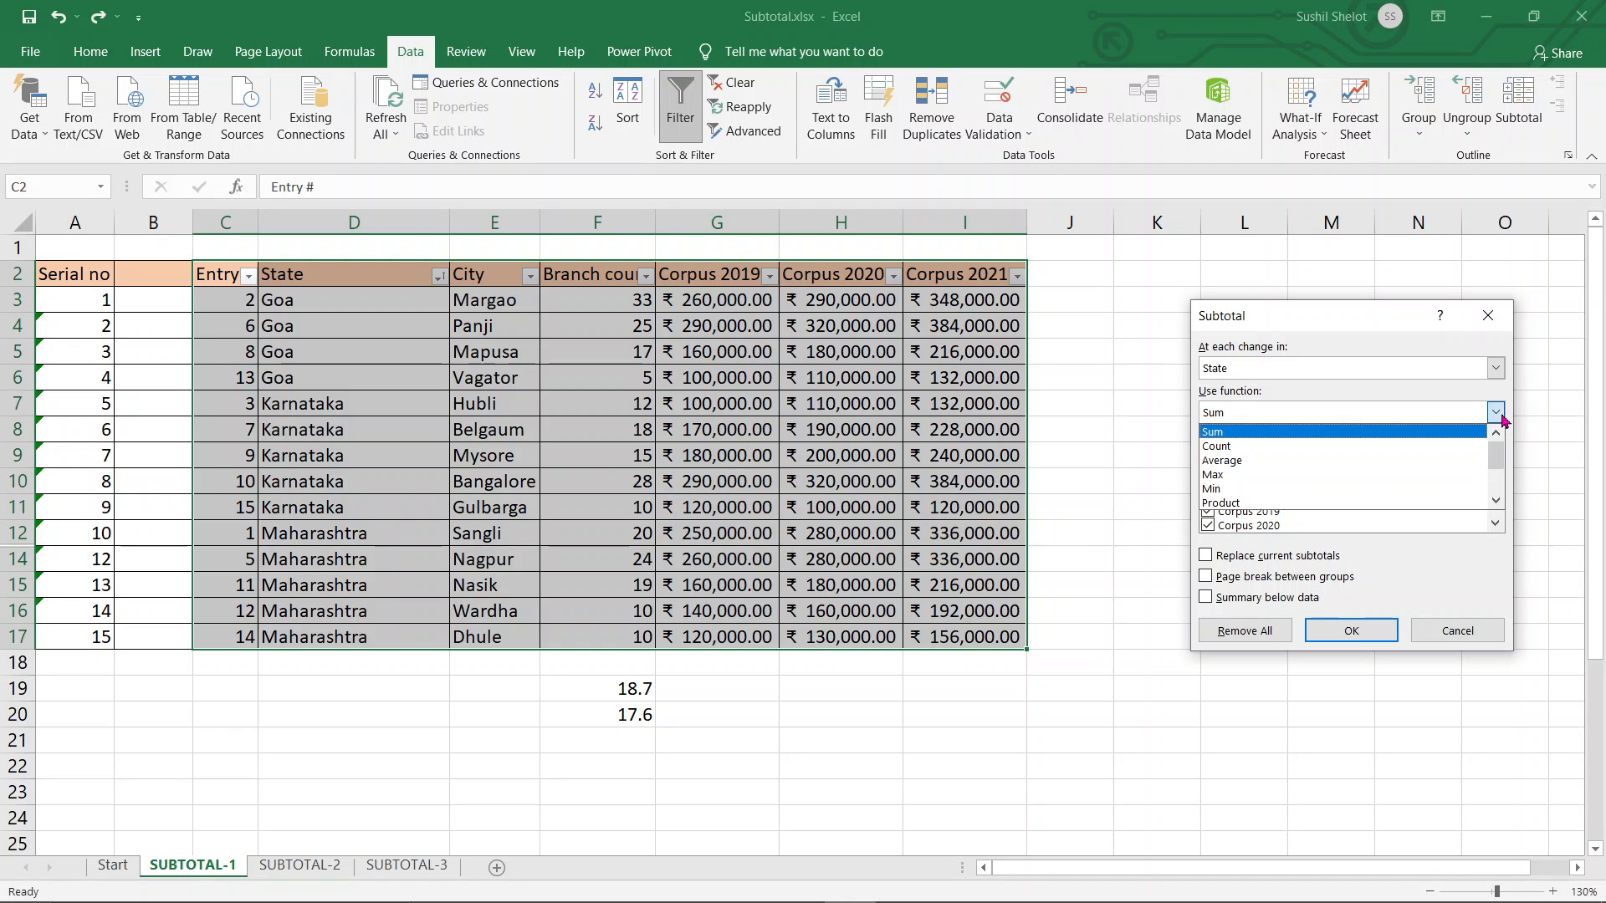
click(1270, 461)
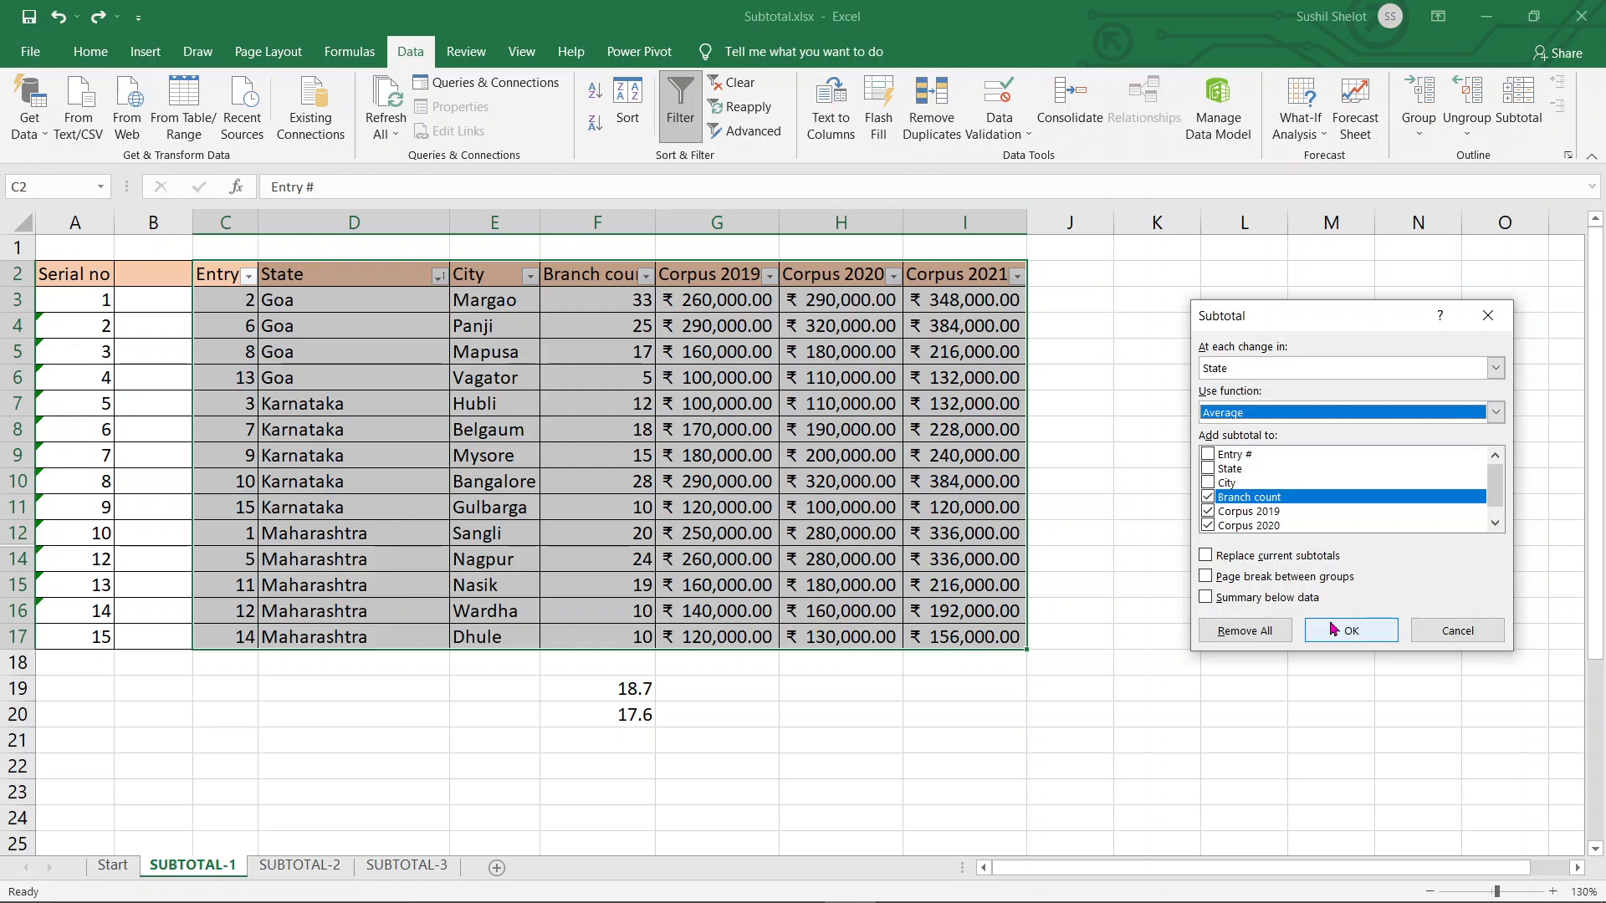
click(1205, 556)
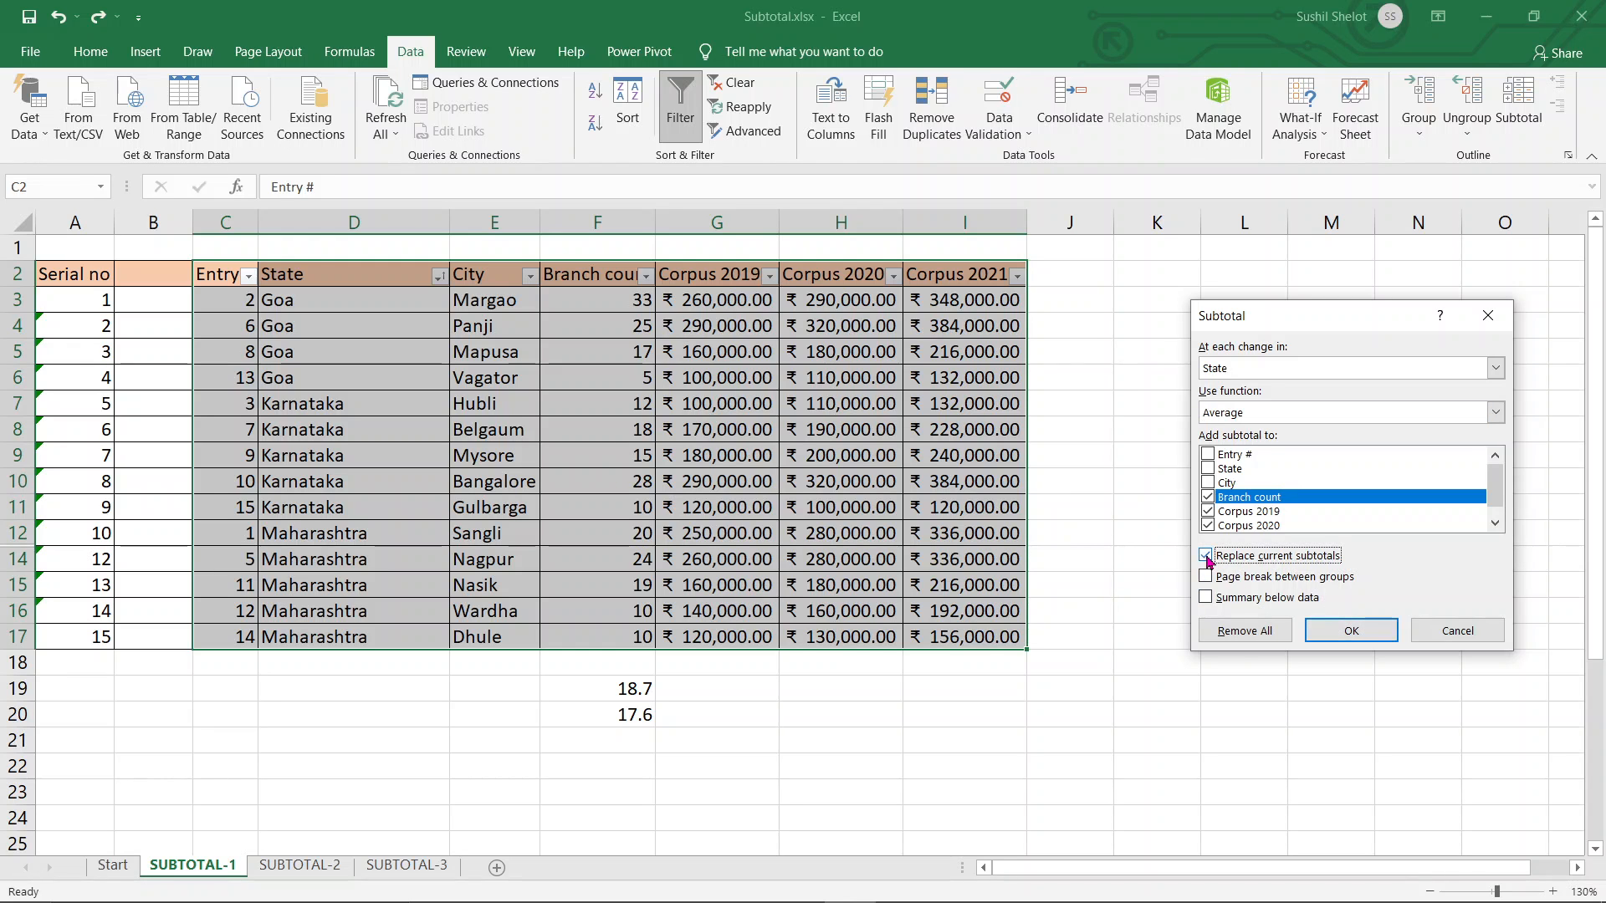
click(1205, 599)
click(1352, 631)
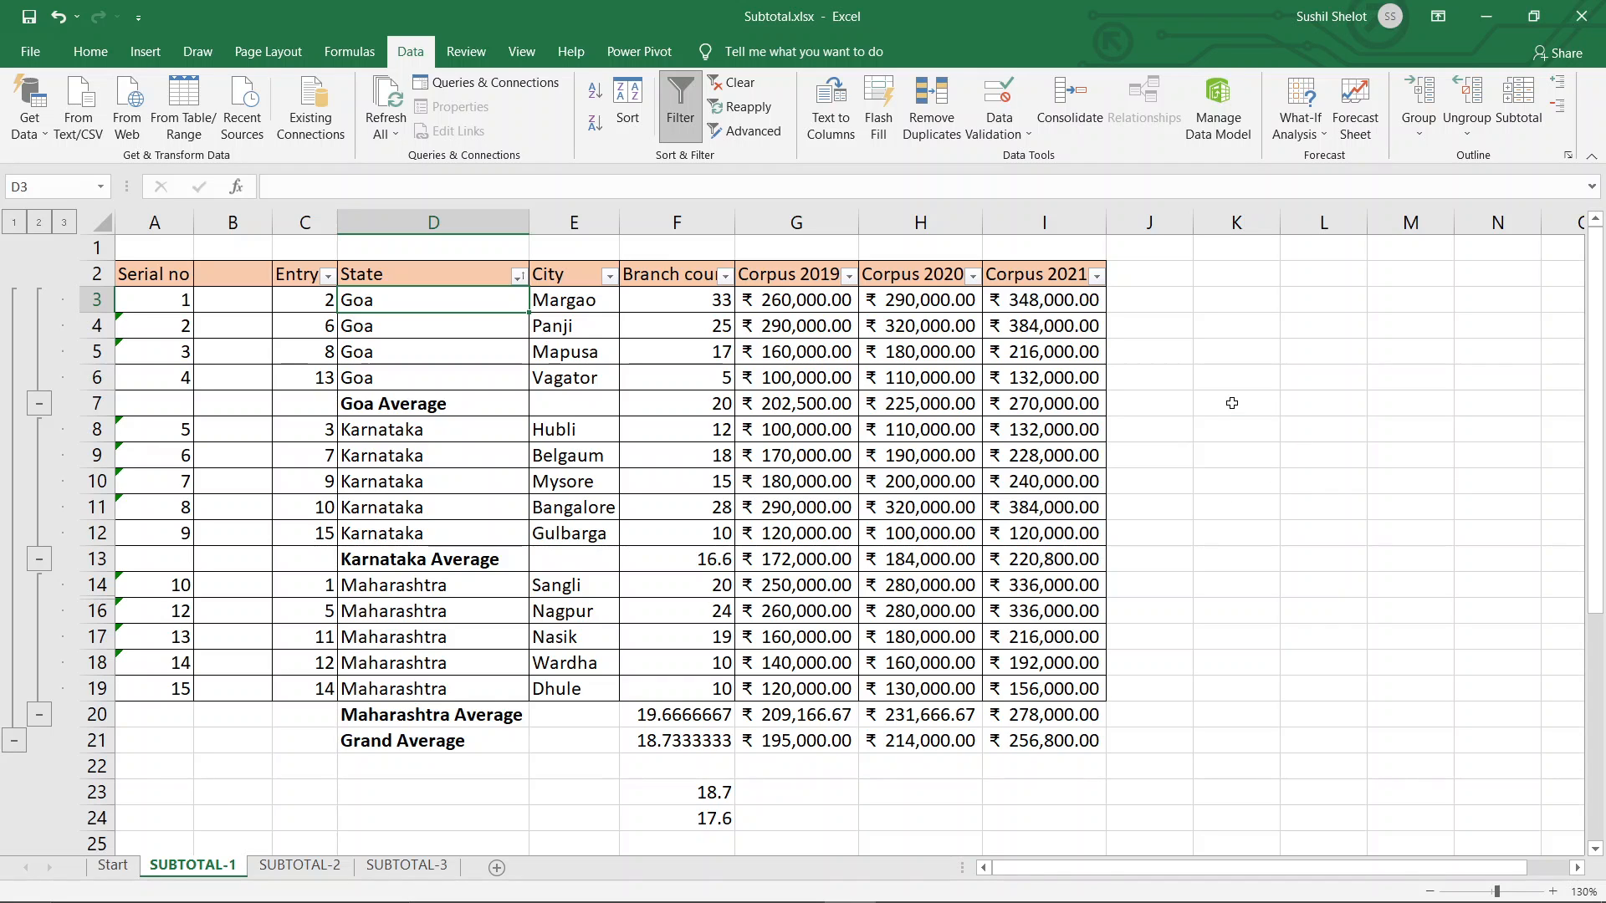
Step: Check the SUBTOTAL formula behind the Goa Average of the branch count in F7, and look over the averages below
click(691, 409)
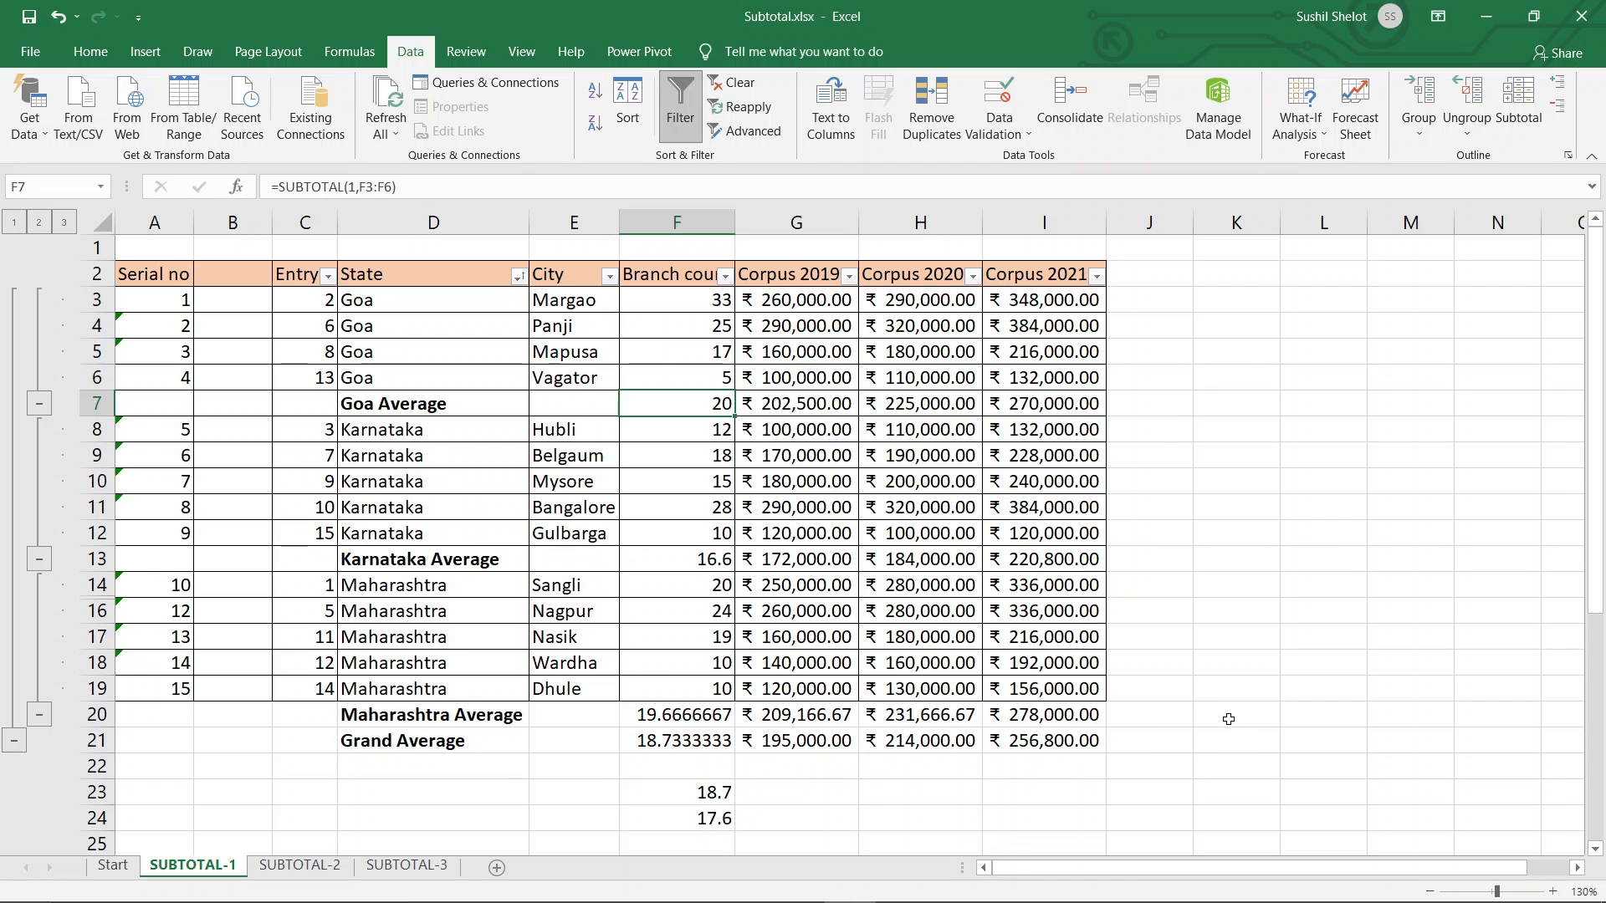
scroll(1228, 719, down, 2)
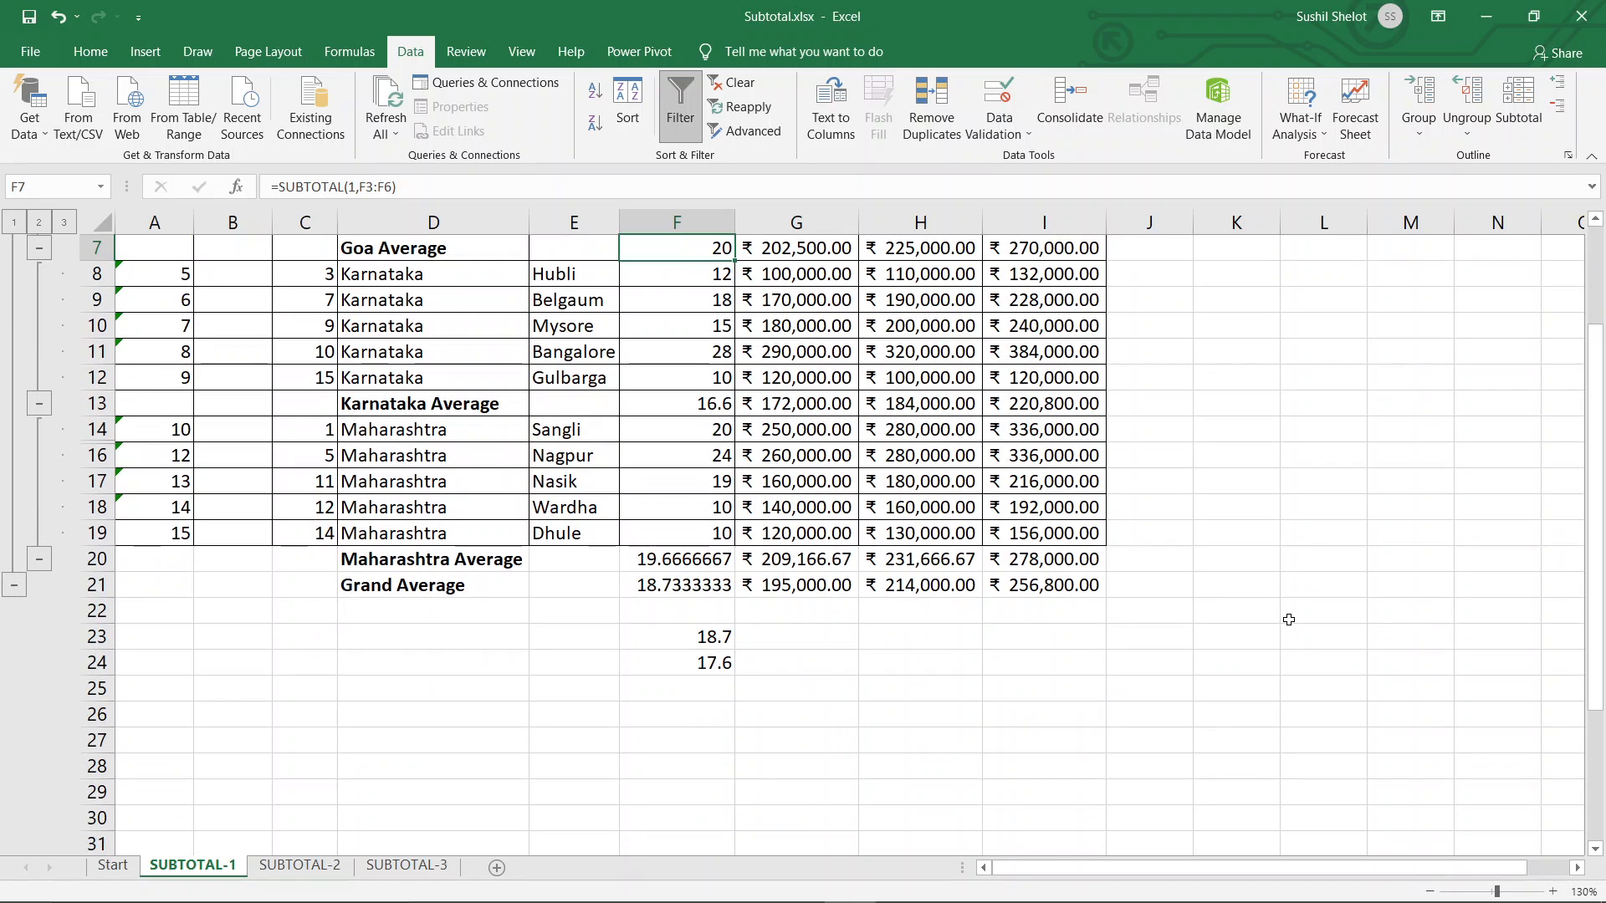
scroll(1288, 620, up, 2)
Step: Start an IF formula in K5 whose logical test begins with the Goa branch count average, =IF(SUBTOTAL(1,F3:F6)
click(1225, 348)
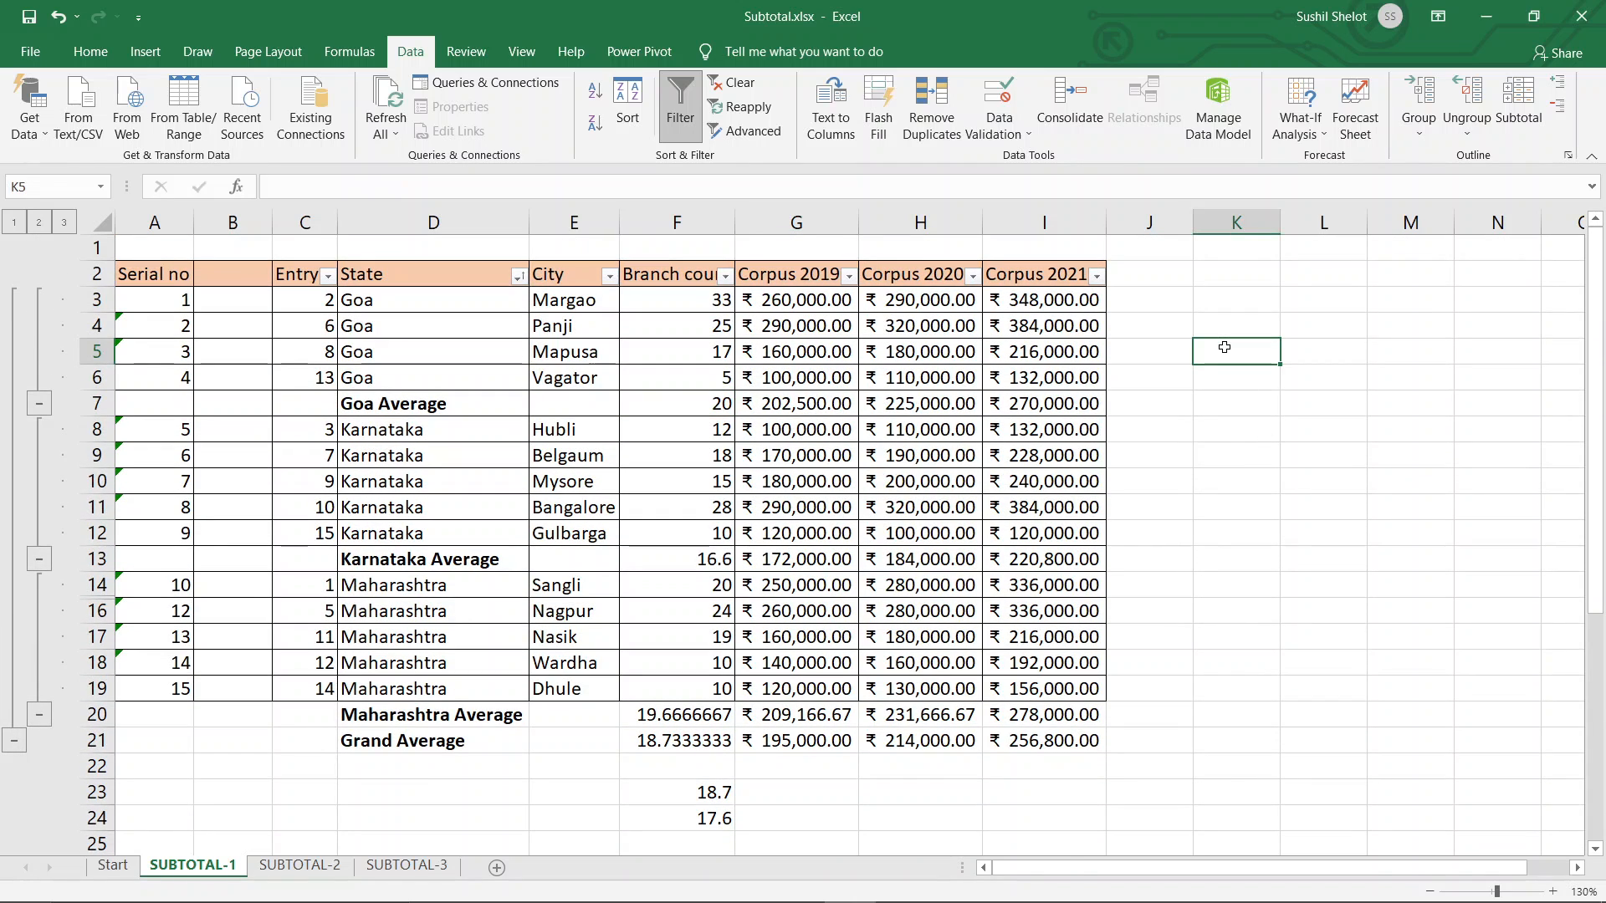
text(=if)
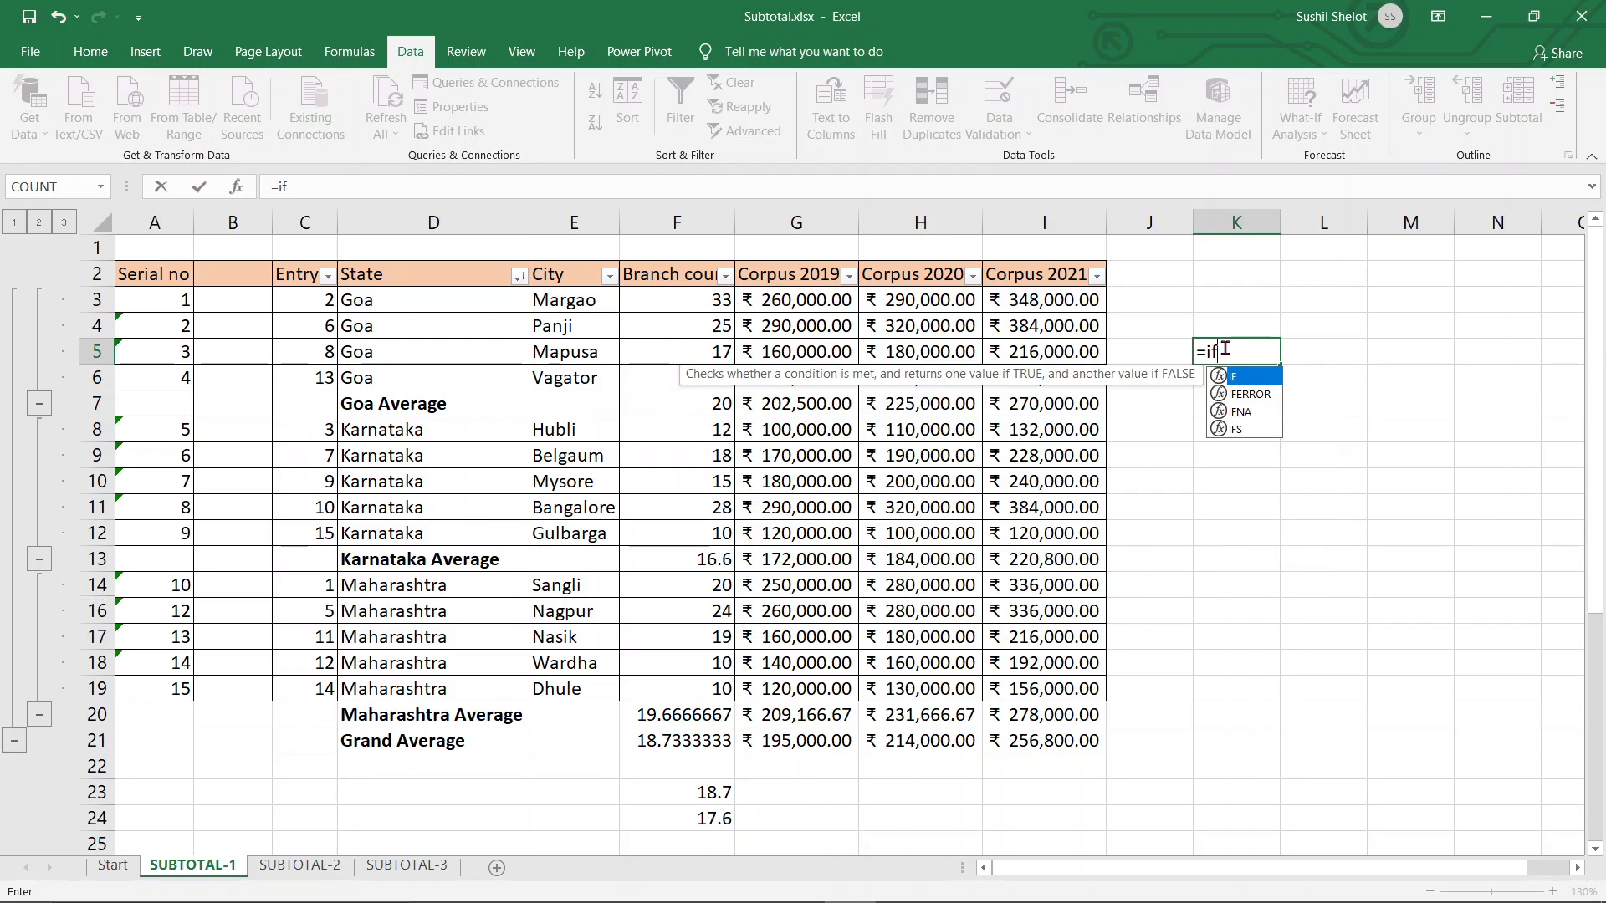
text(()
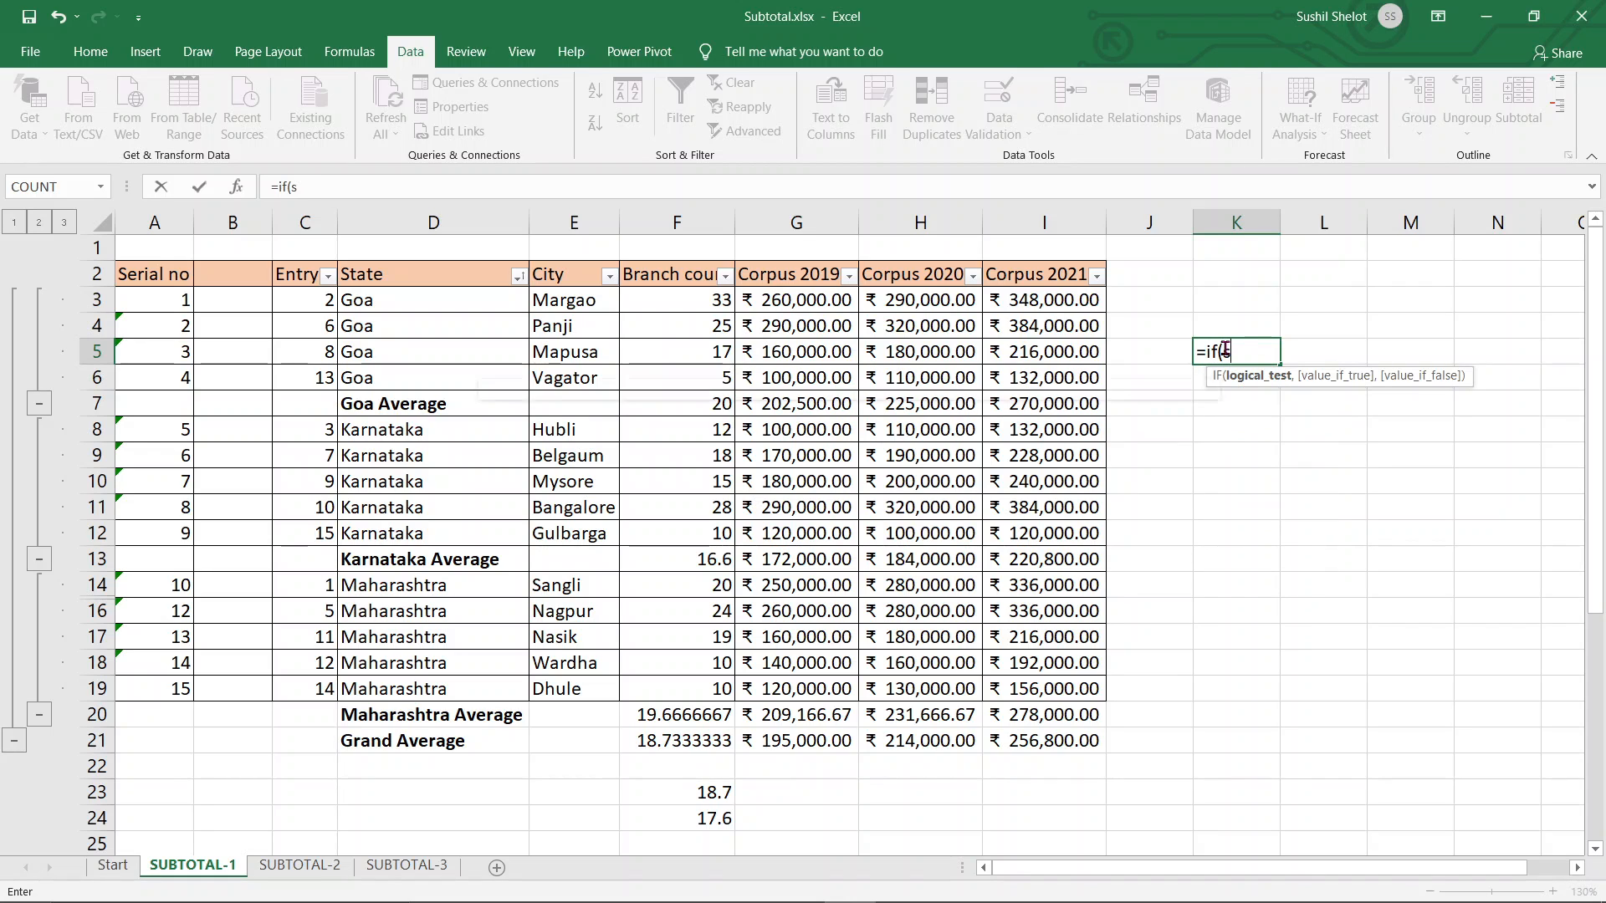
text(subtotal)
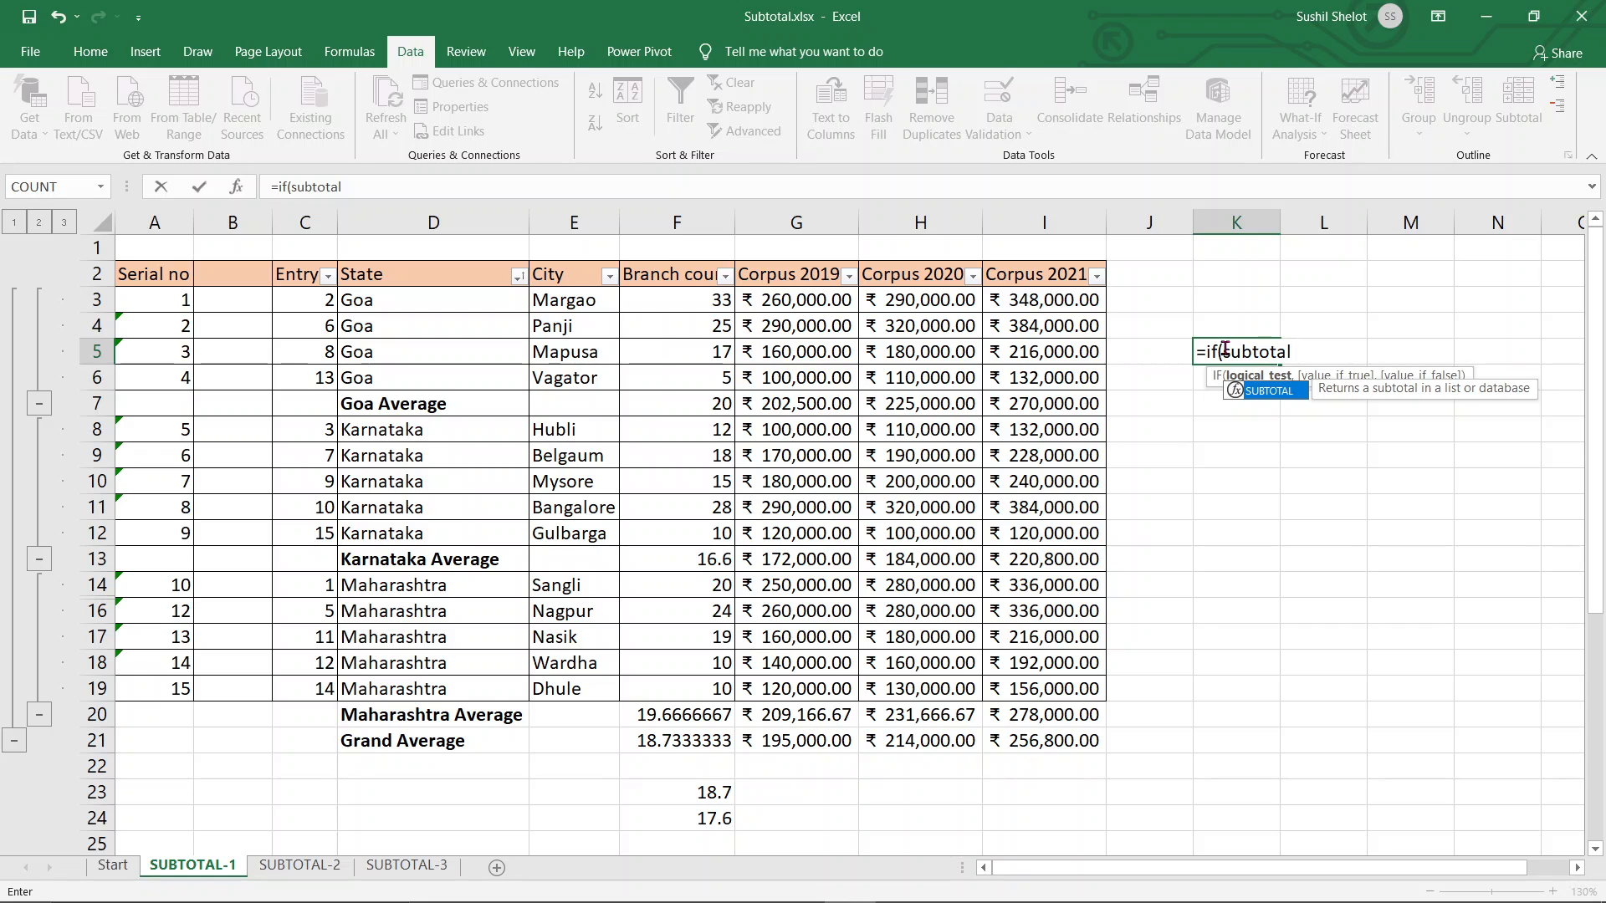
text(()
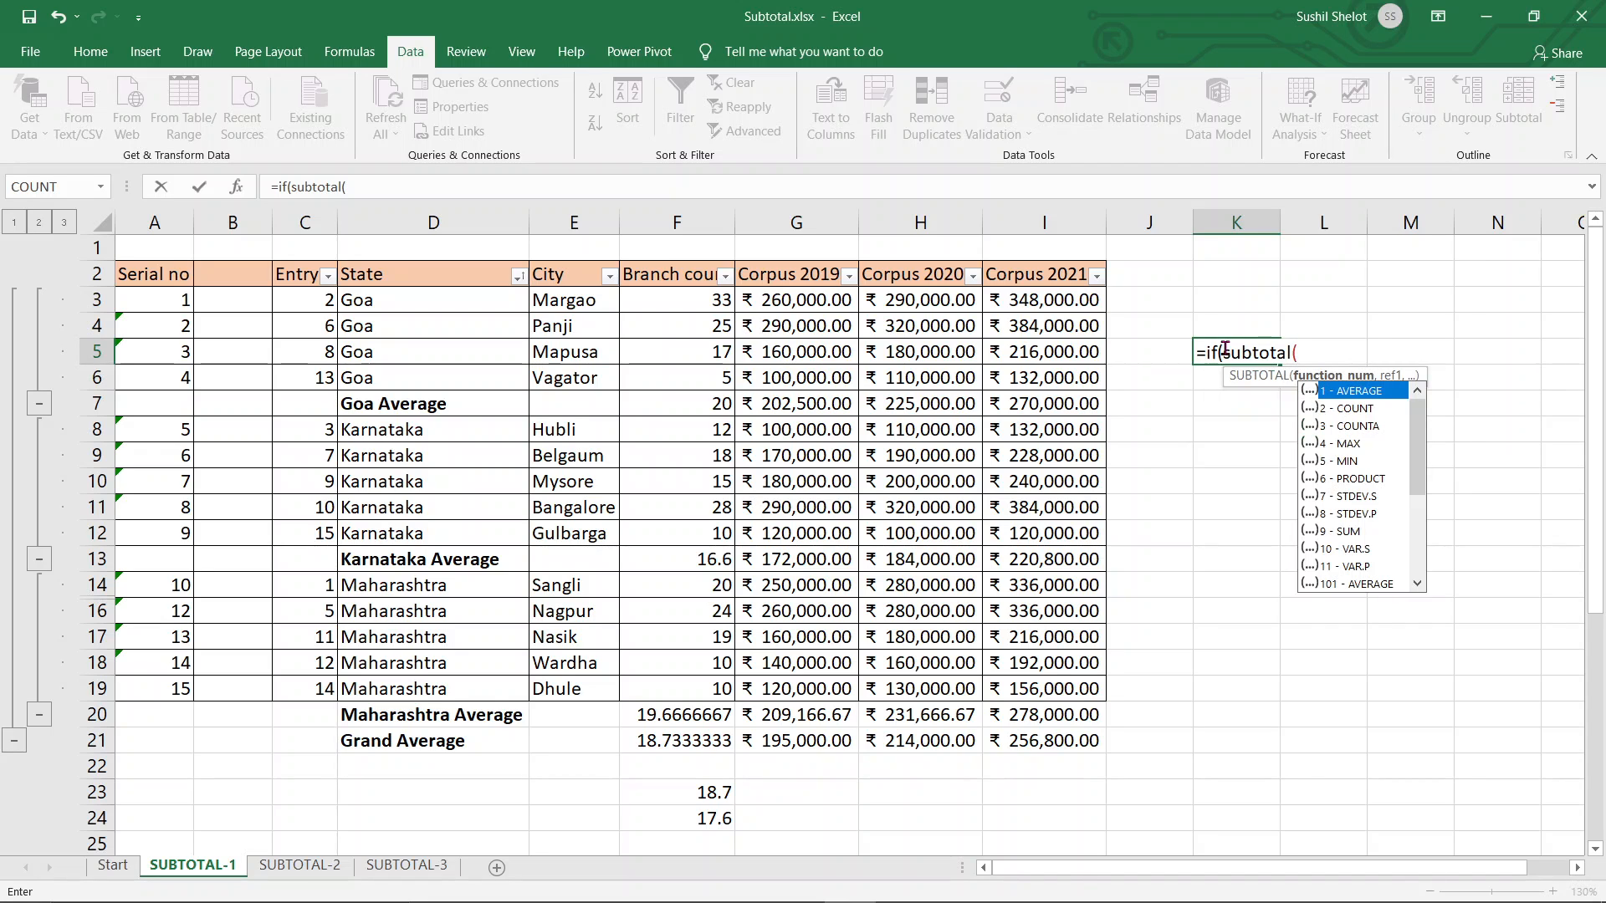
double_click(1354, 391)
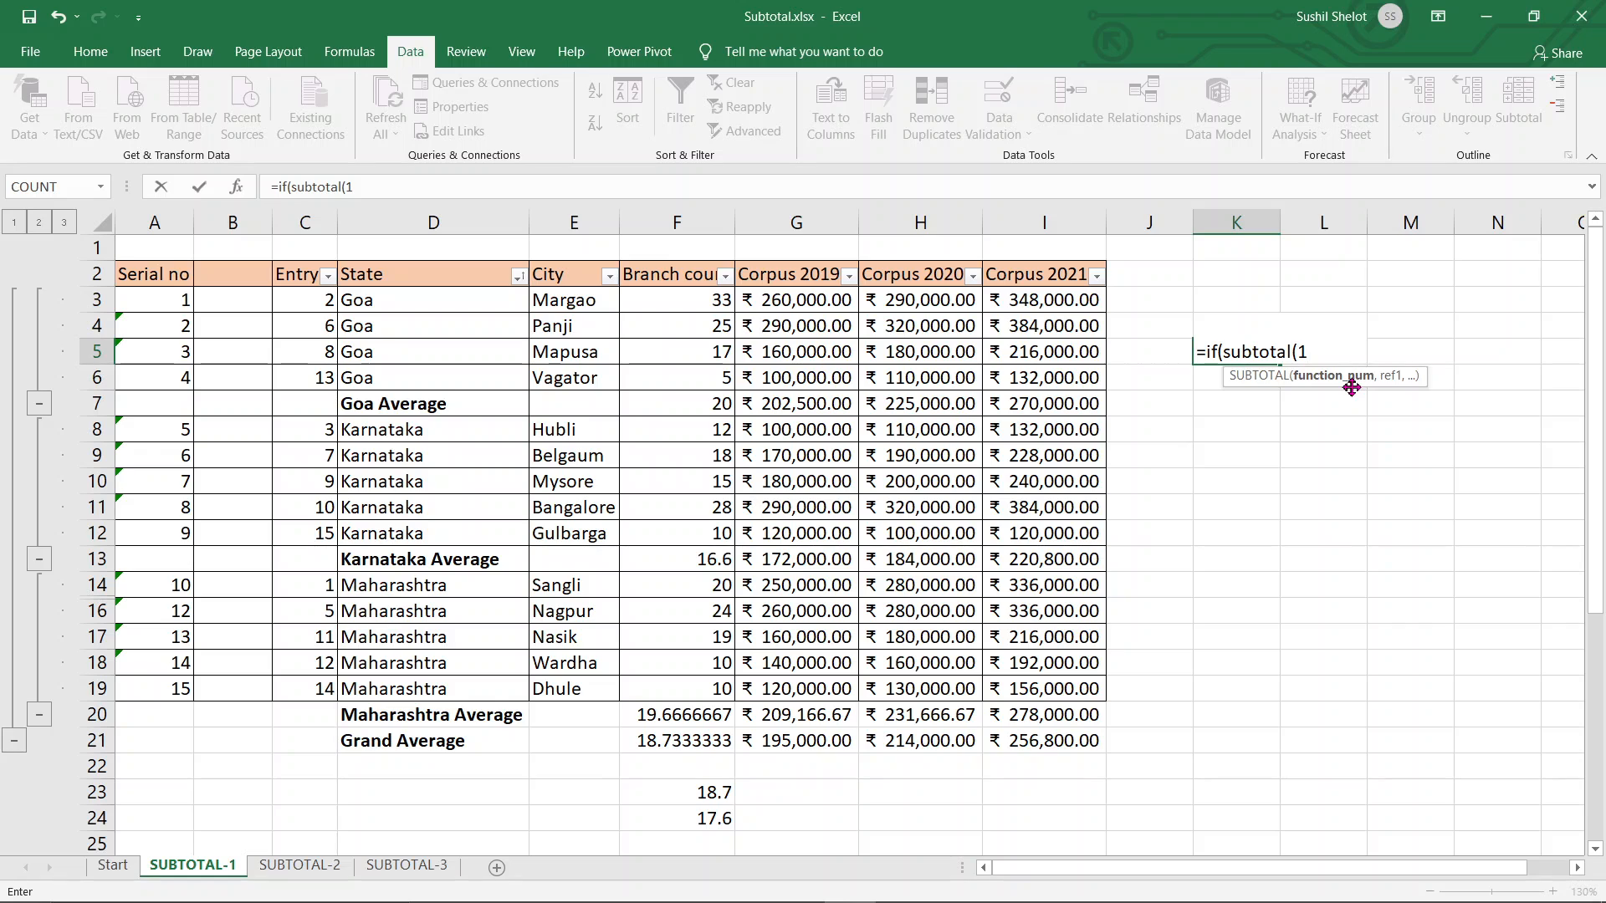
text(,)
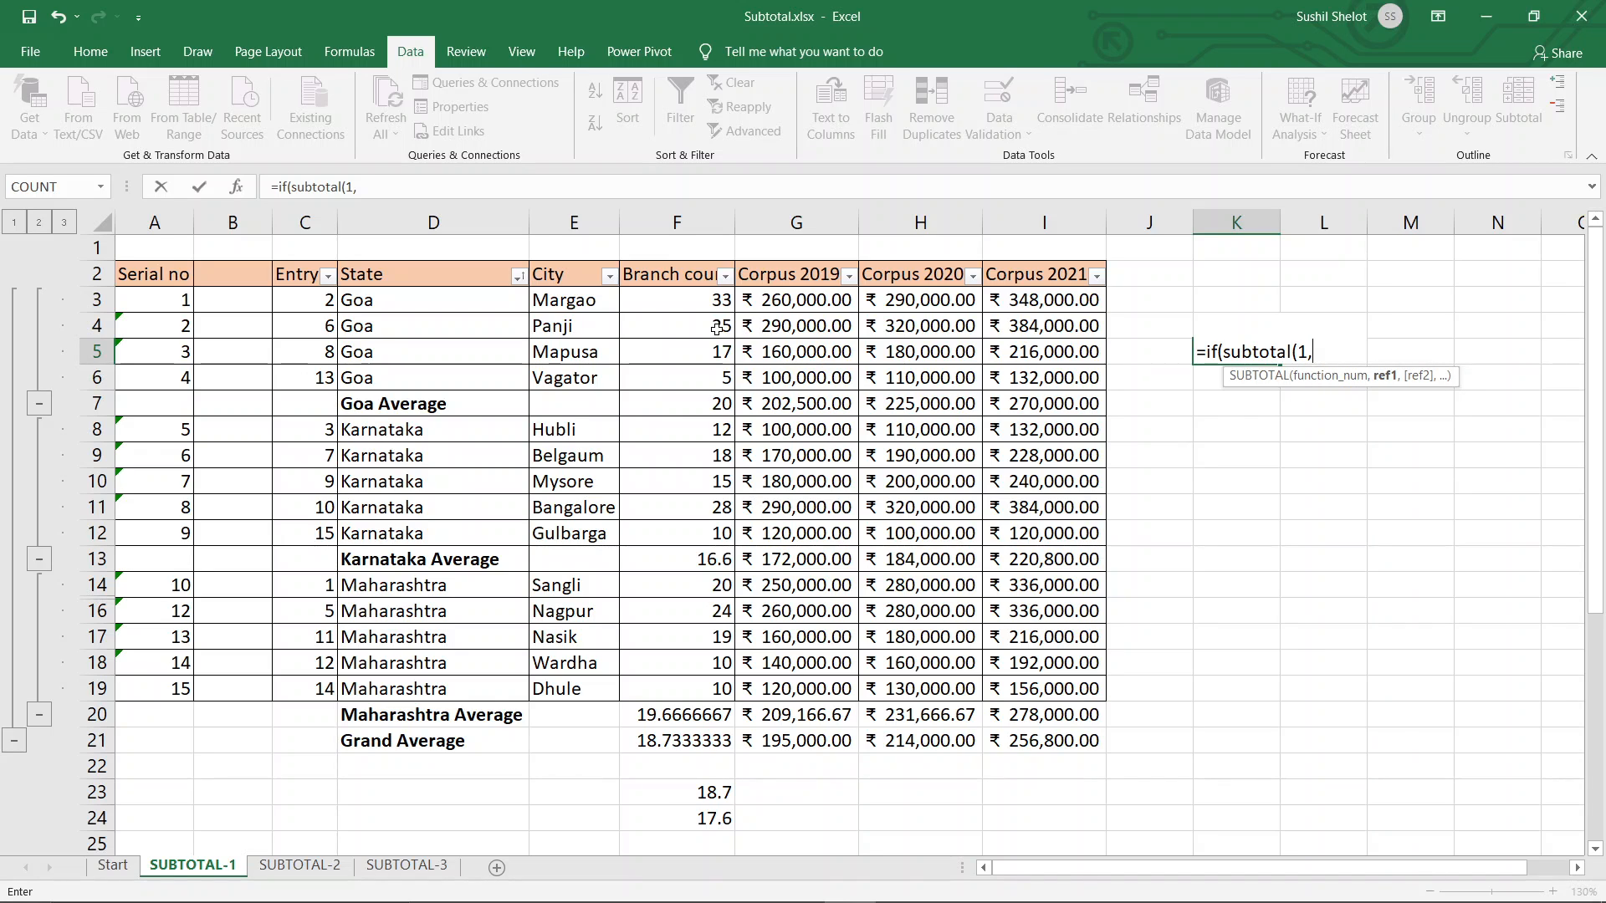
drag(700, 303, 697, 381)
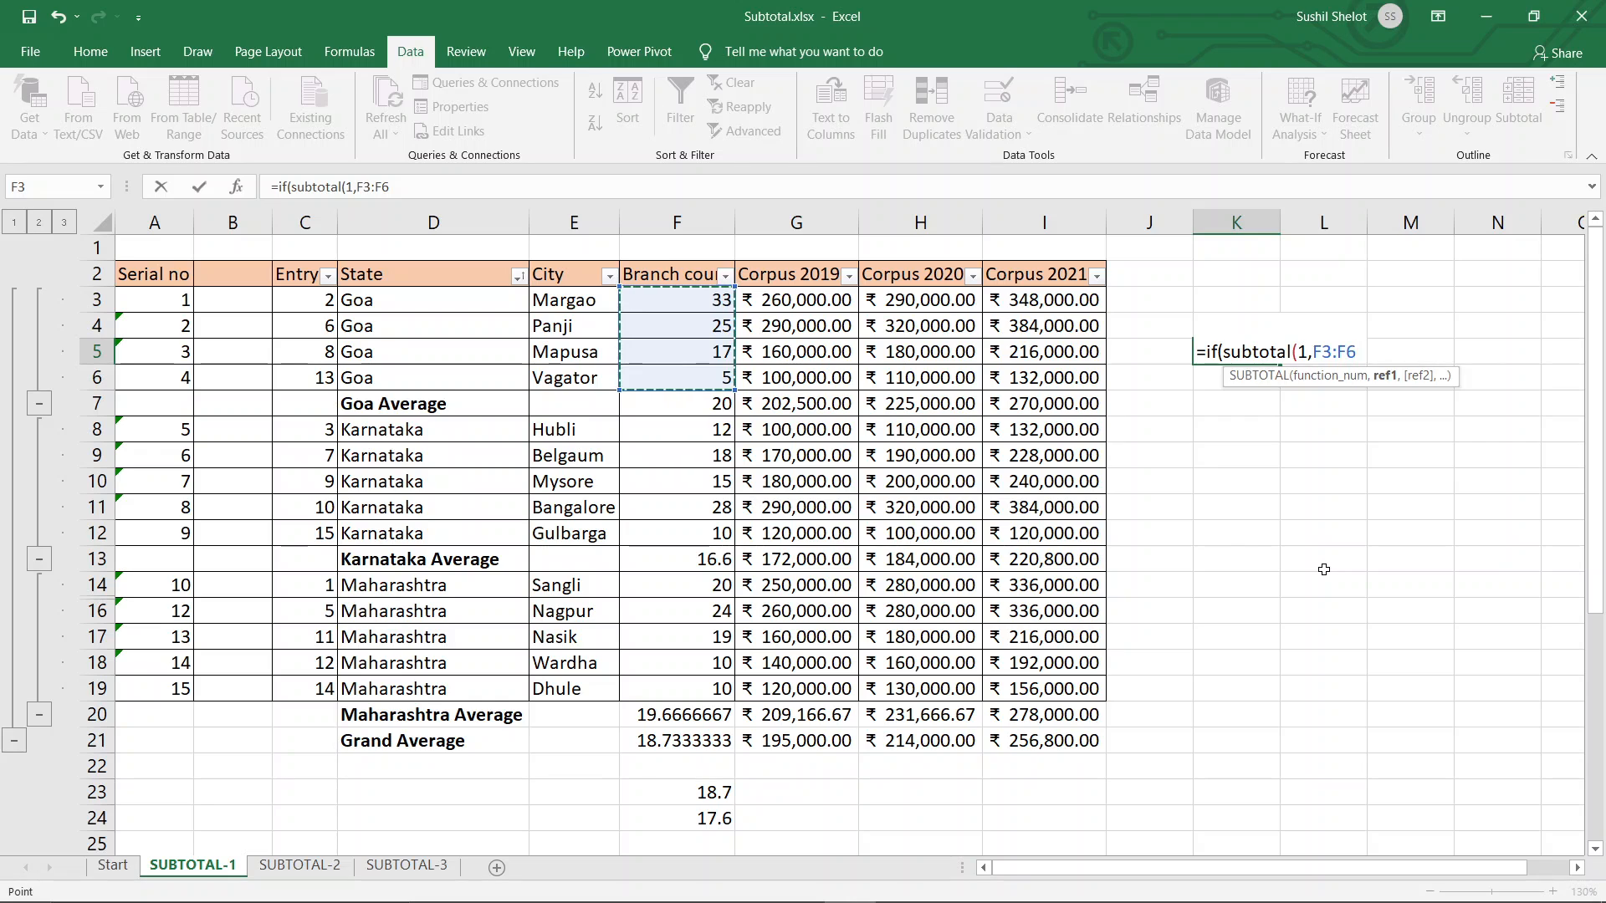
text())
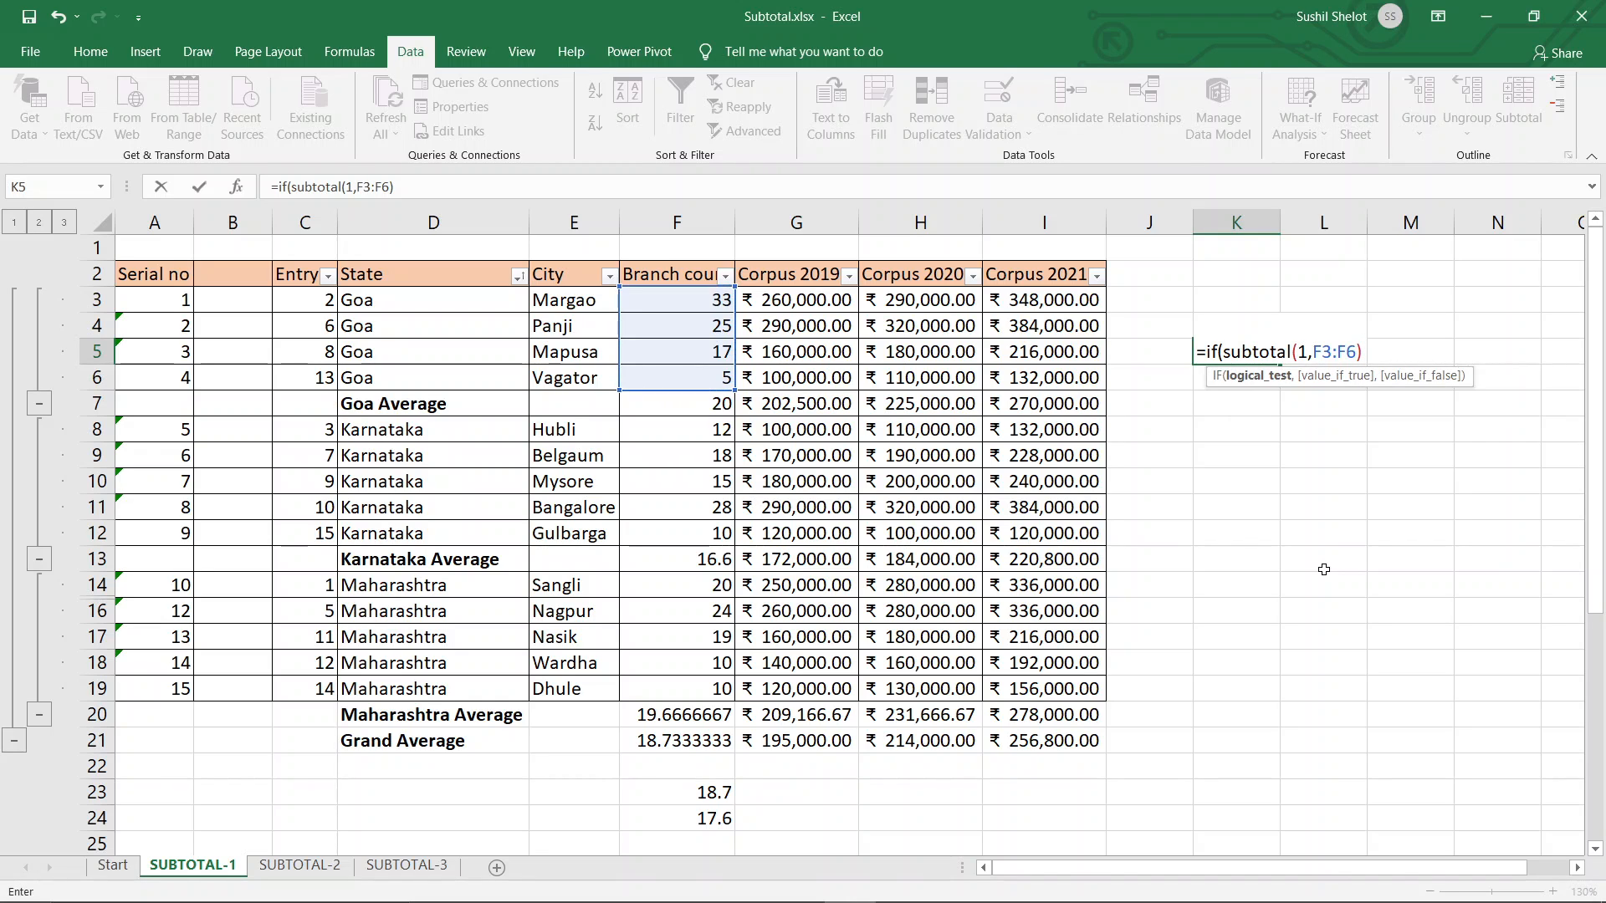
text(,)
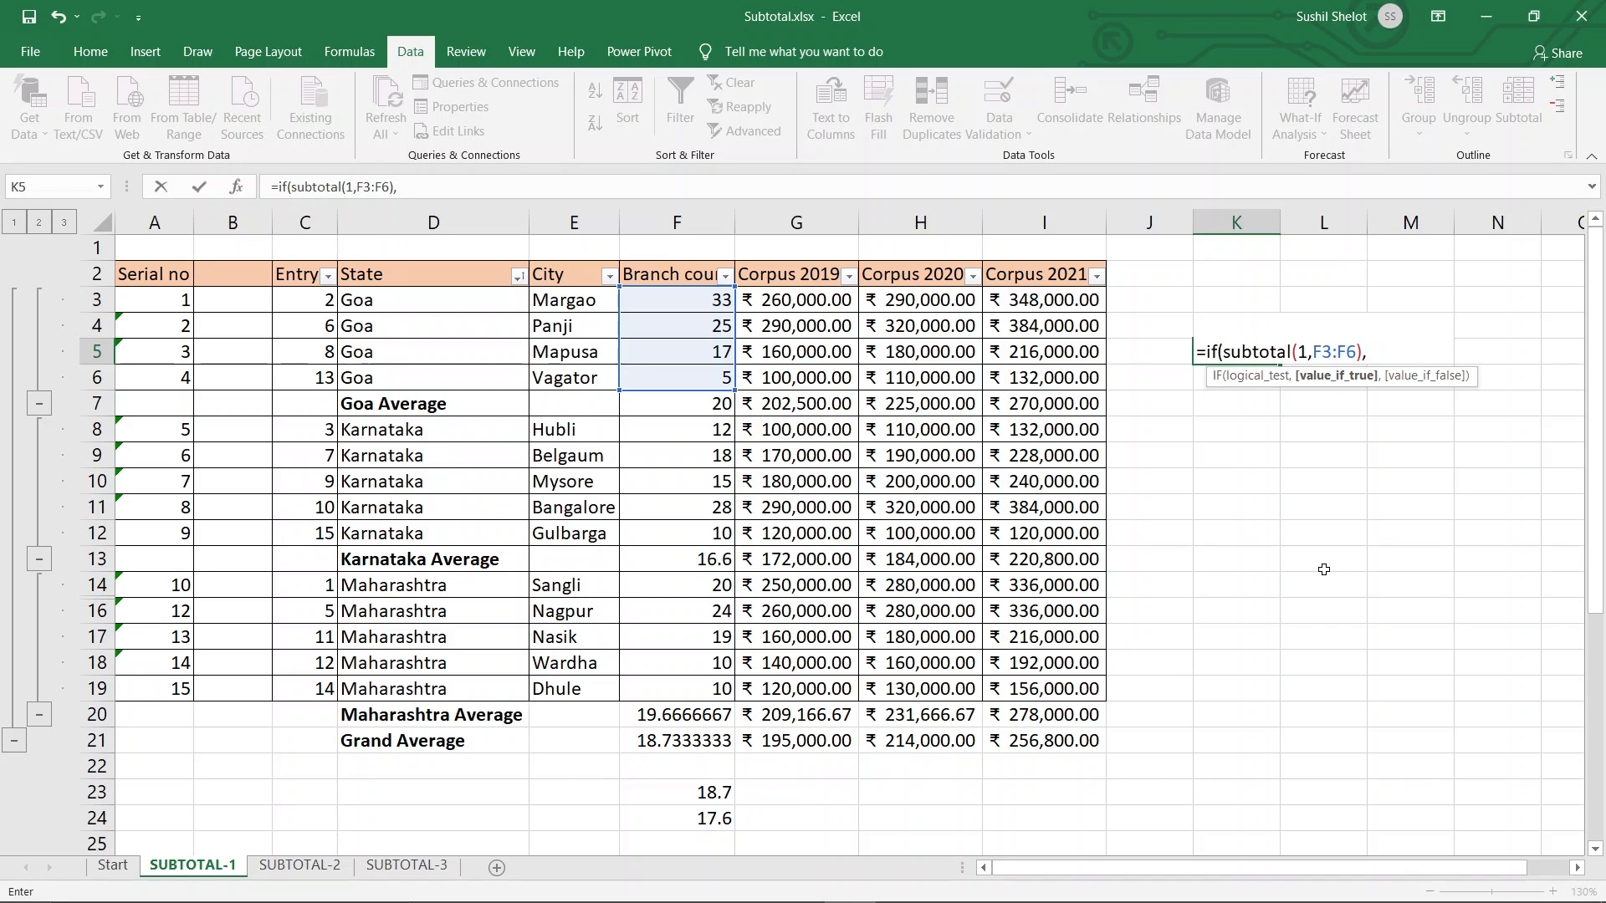
click(678, 403)
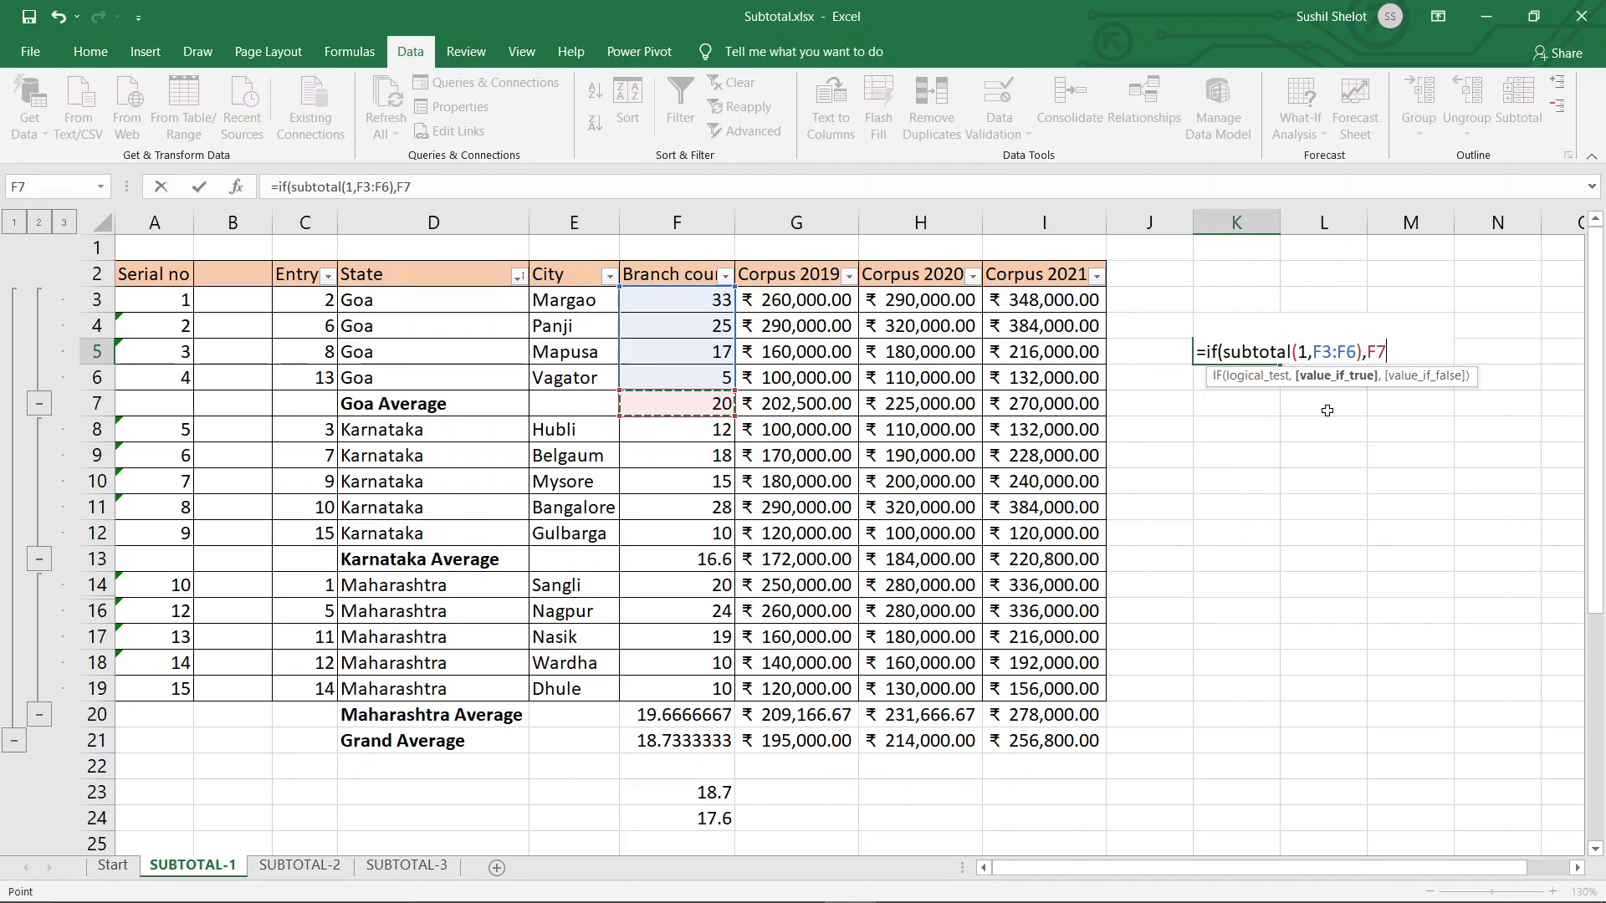
text(<20)
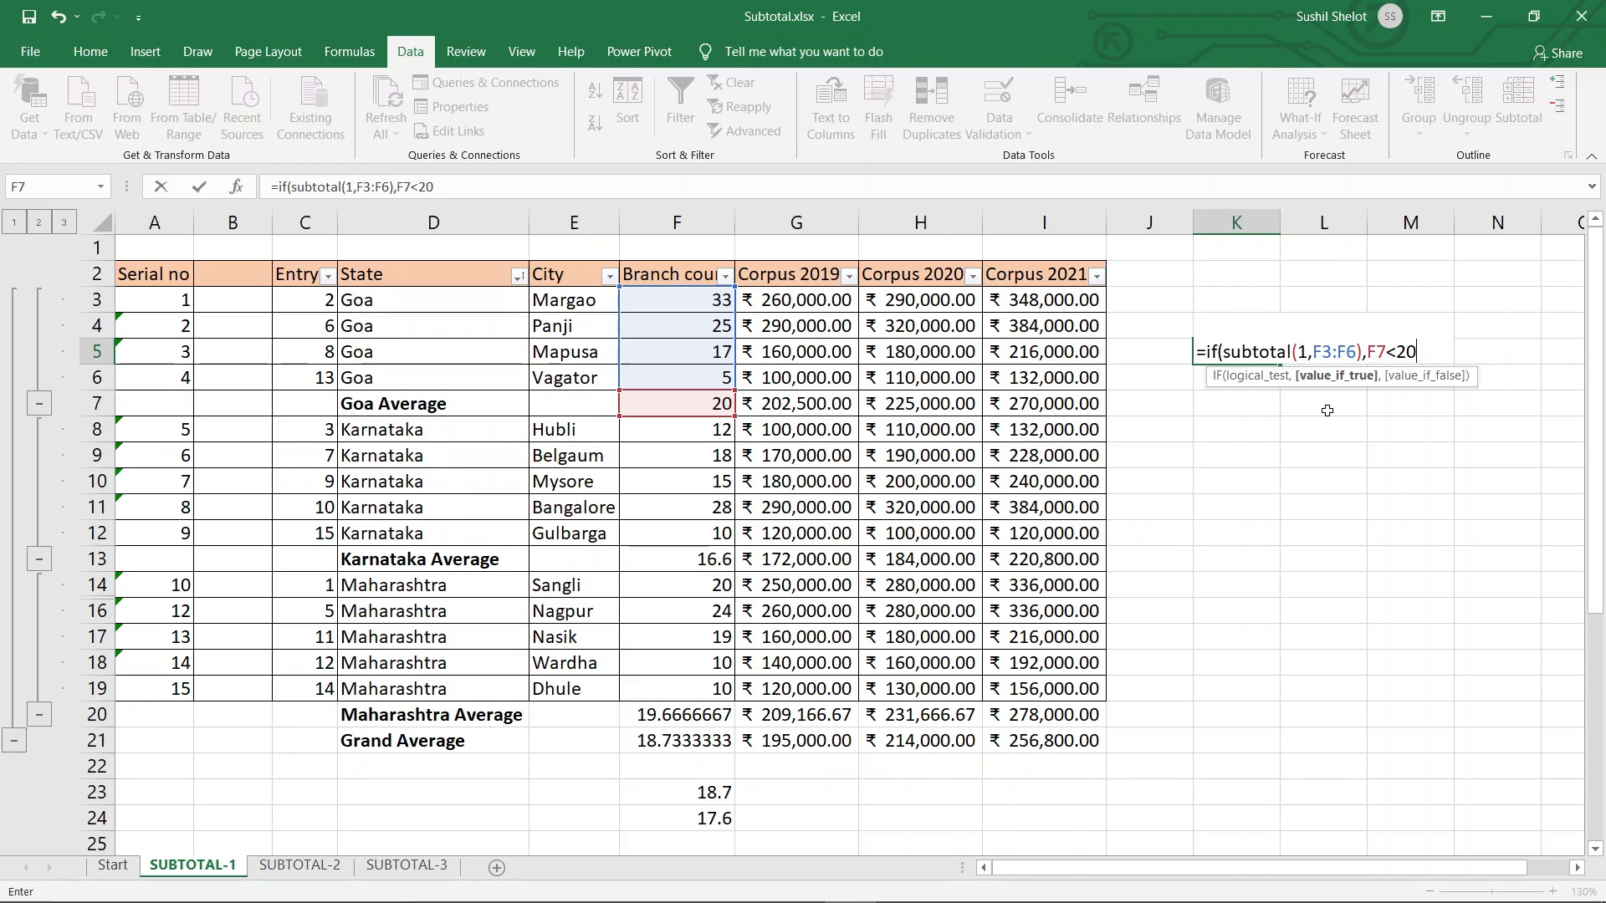
text(,)
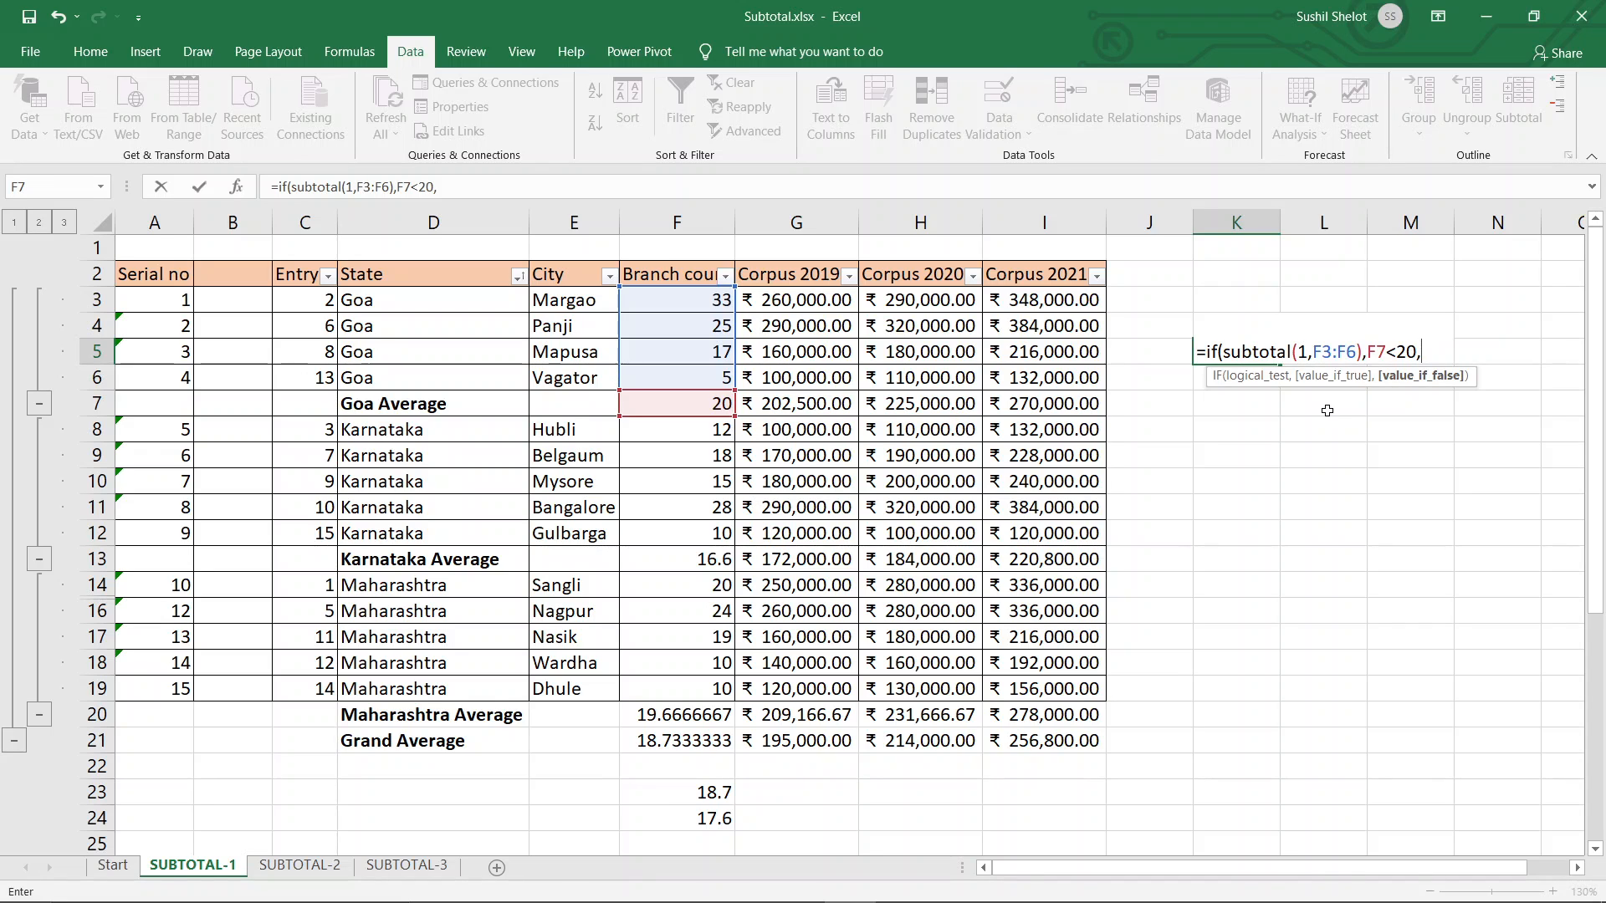
key(BackSpace)
key(BackSpace)
key(BackSpace)
key(BackSpace)
key(BackSpace)
key(BackSpace)
key(BackSpace)
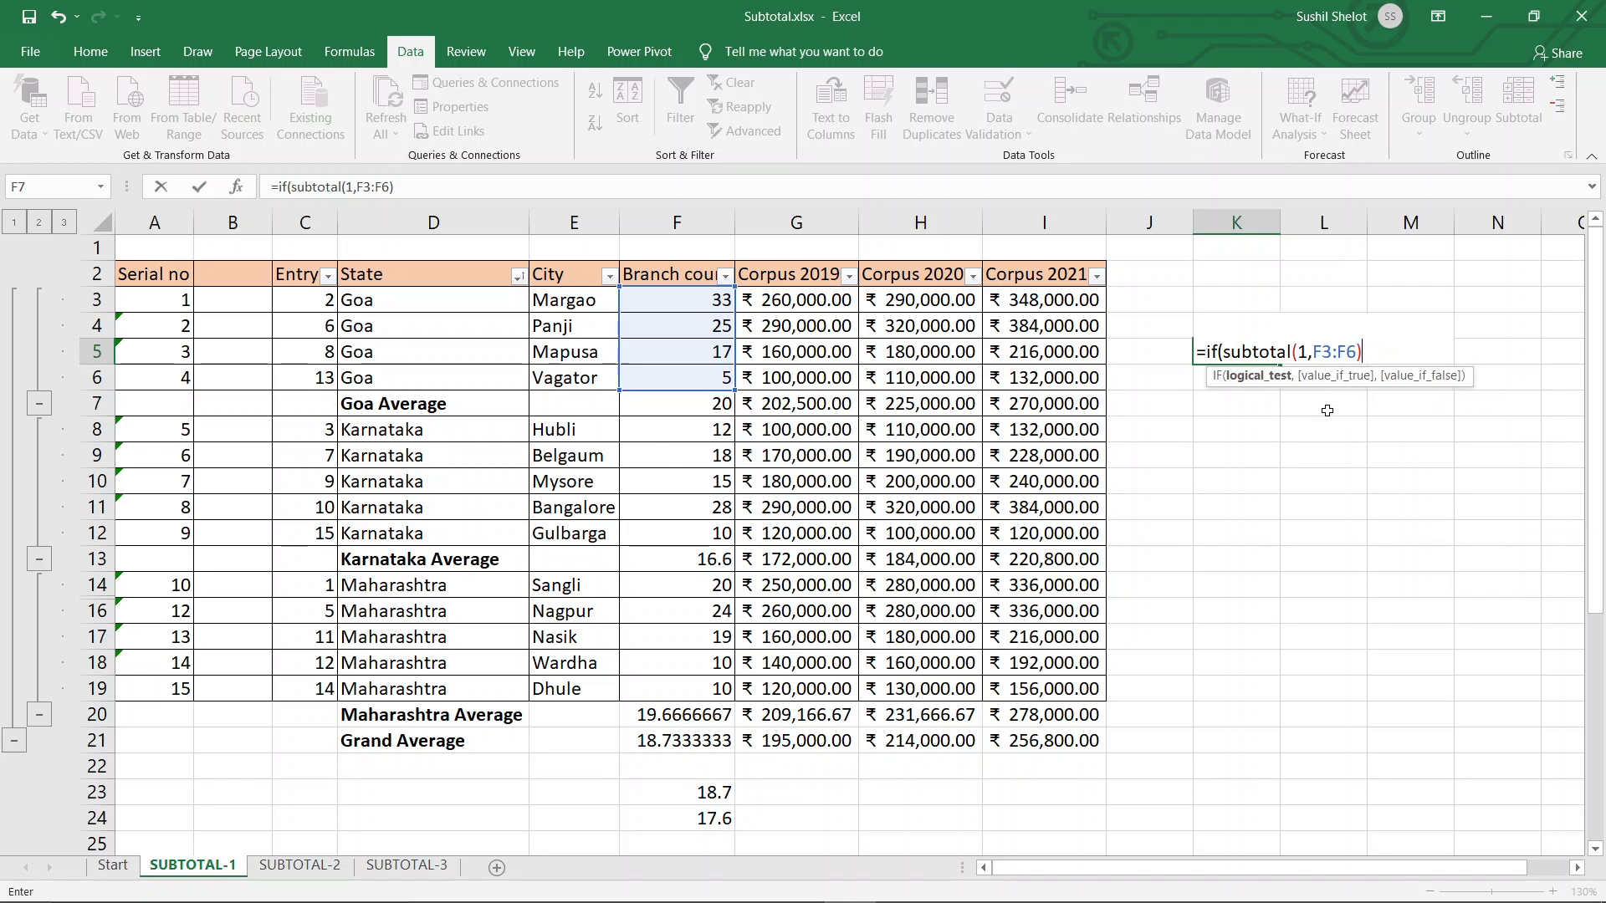
Step: Complete the K5 formula with the condition <20, returning "Accepted" if true and "Revise" if false
text(<2 0."Accepted)
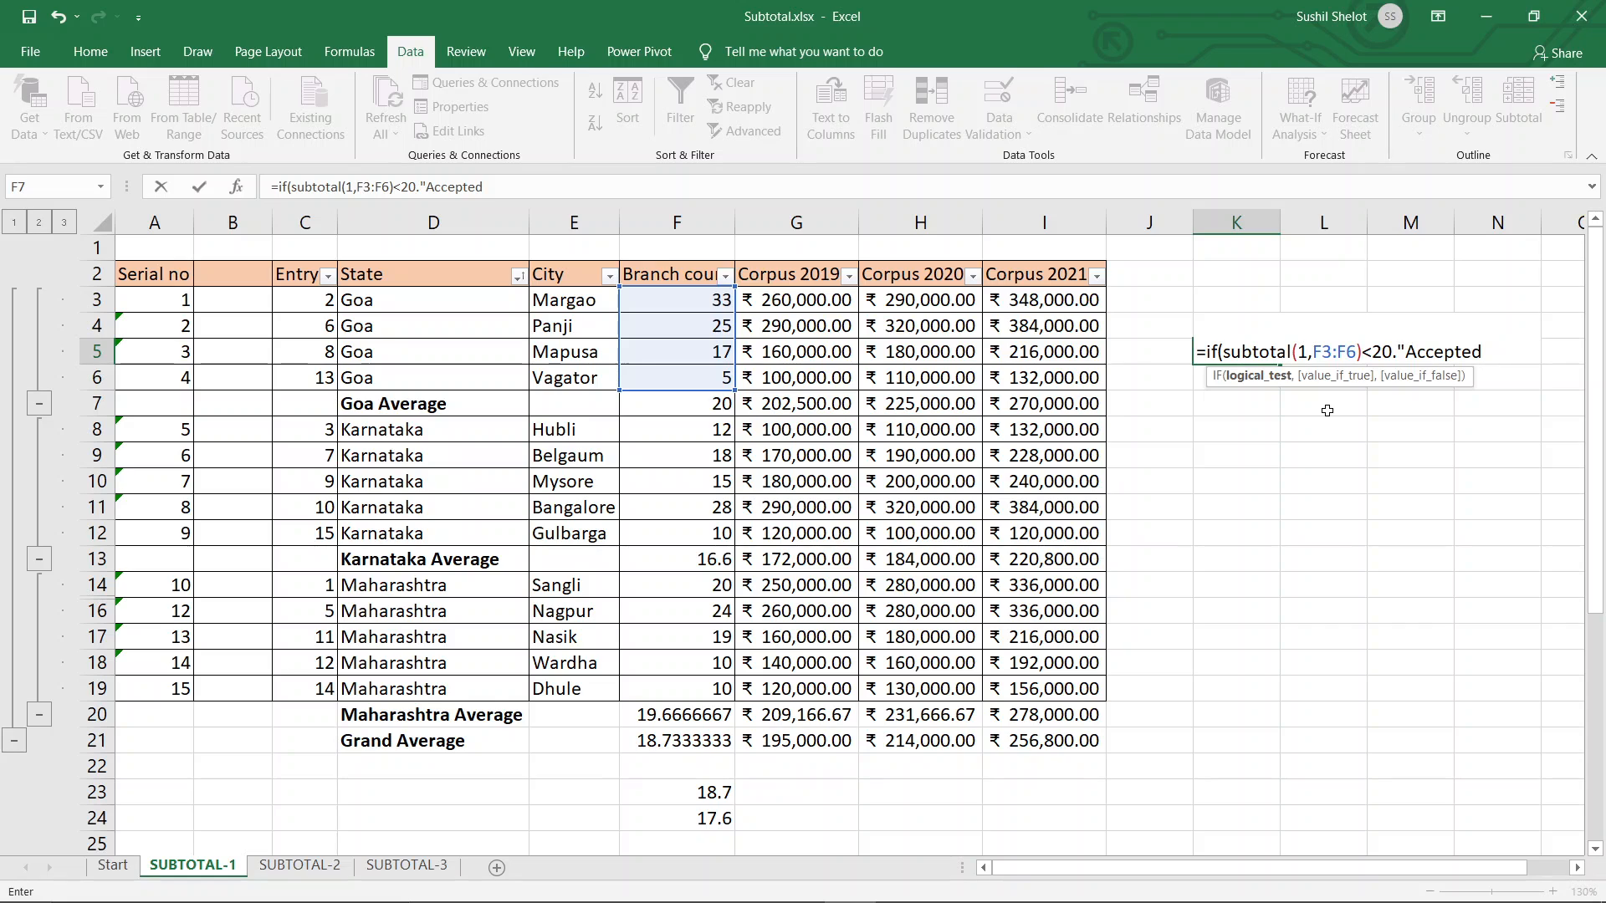
text(",)
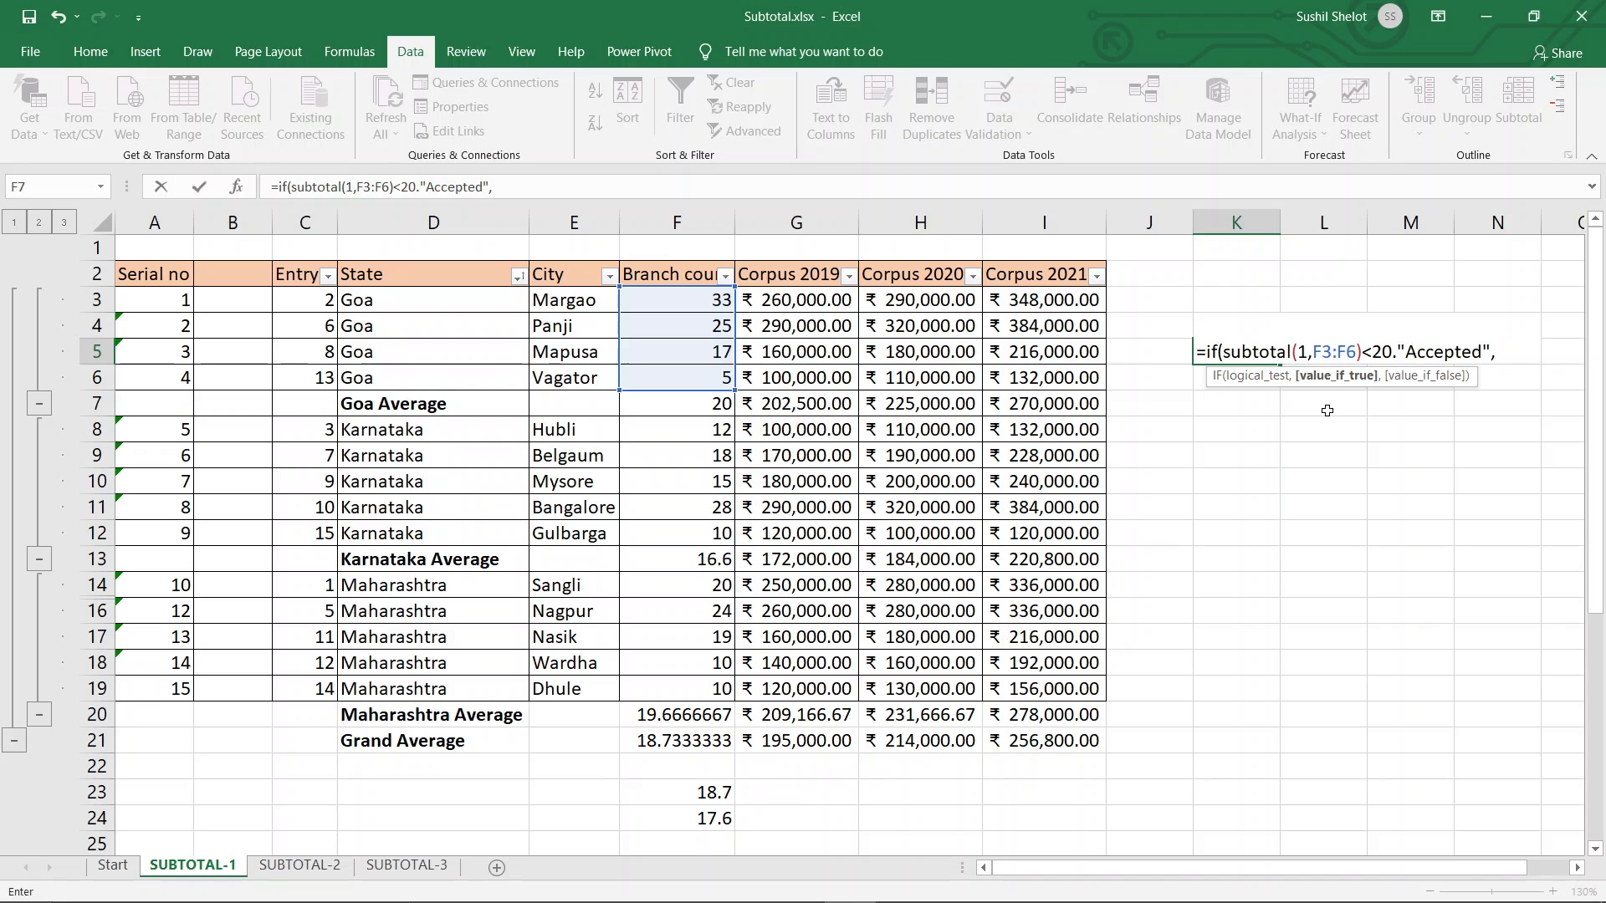
click(1393, 354)
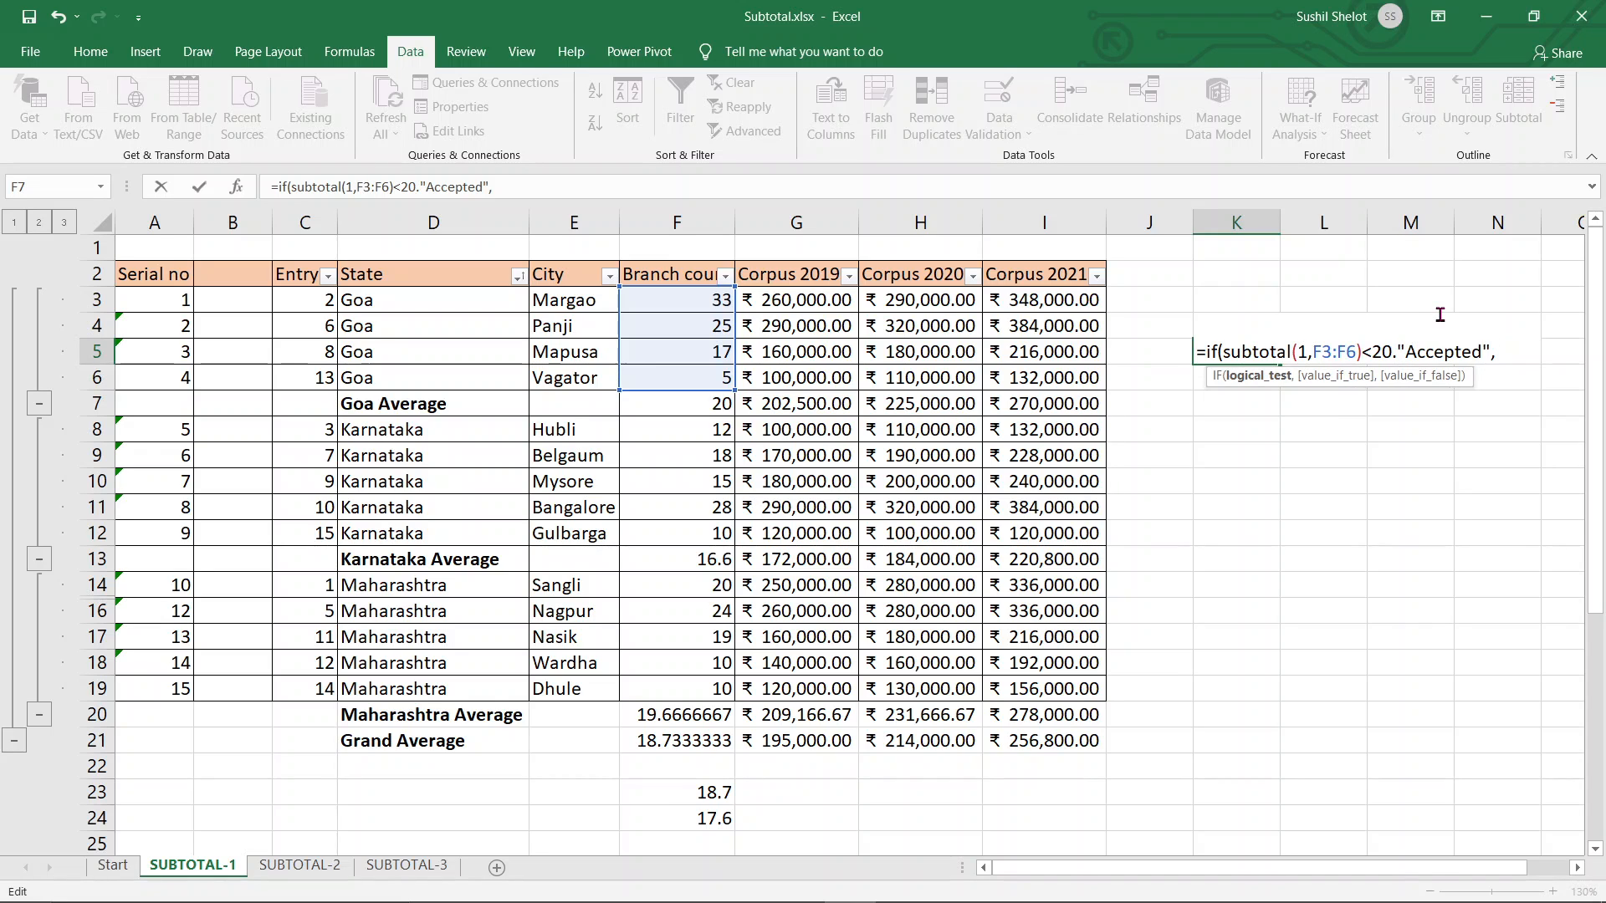
key(BackSpace)
text(,)
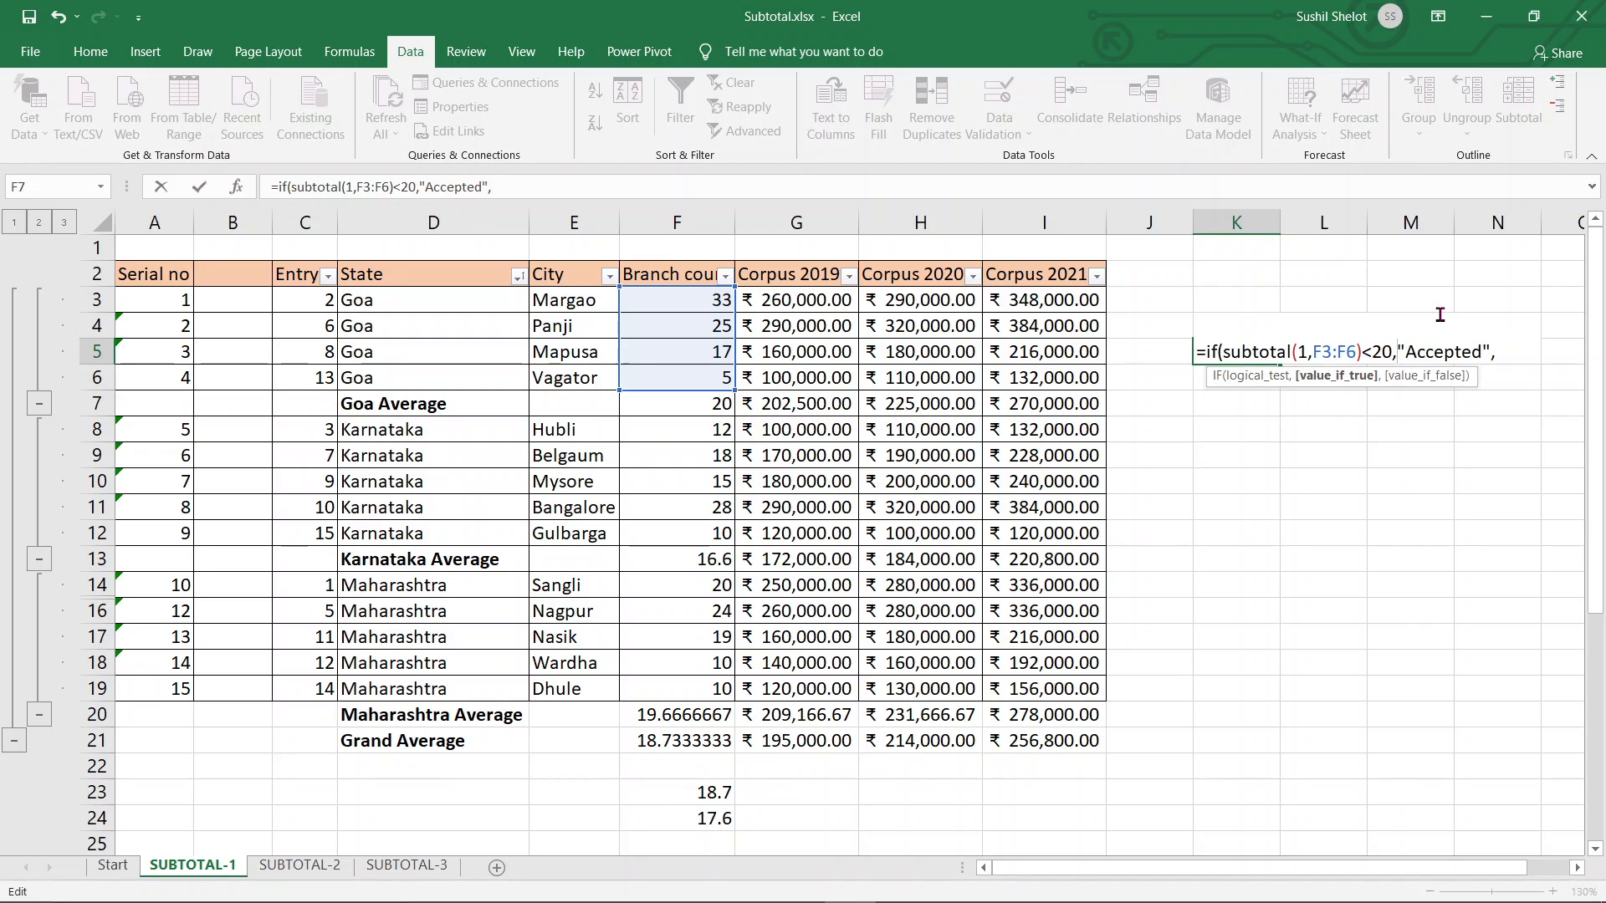
click(1502, 352)
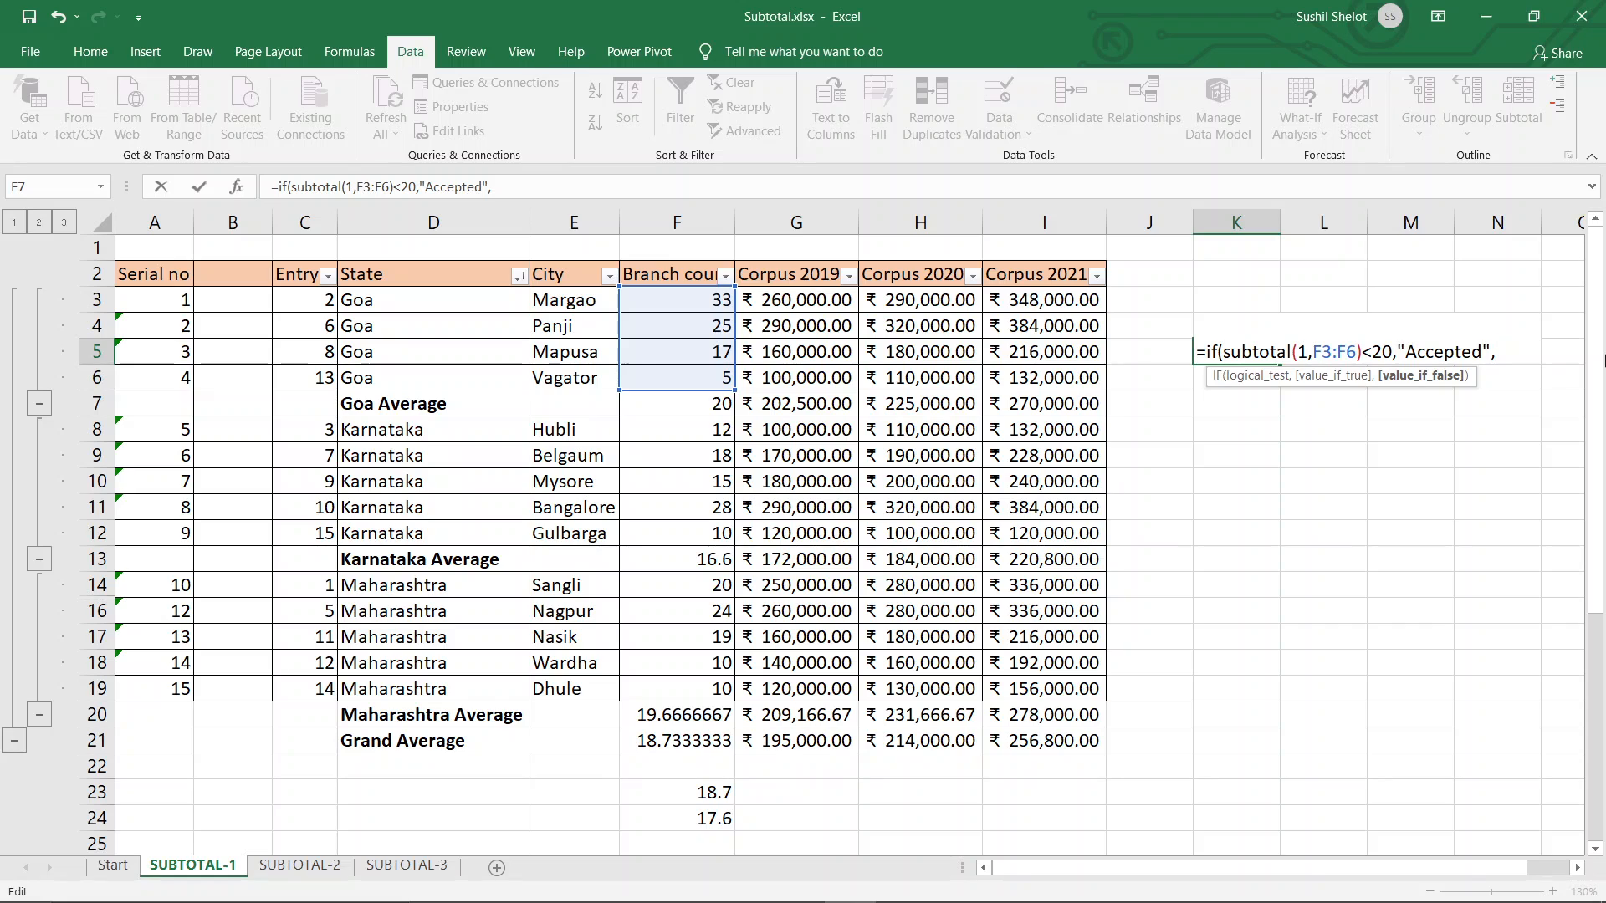
text("Revise"))
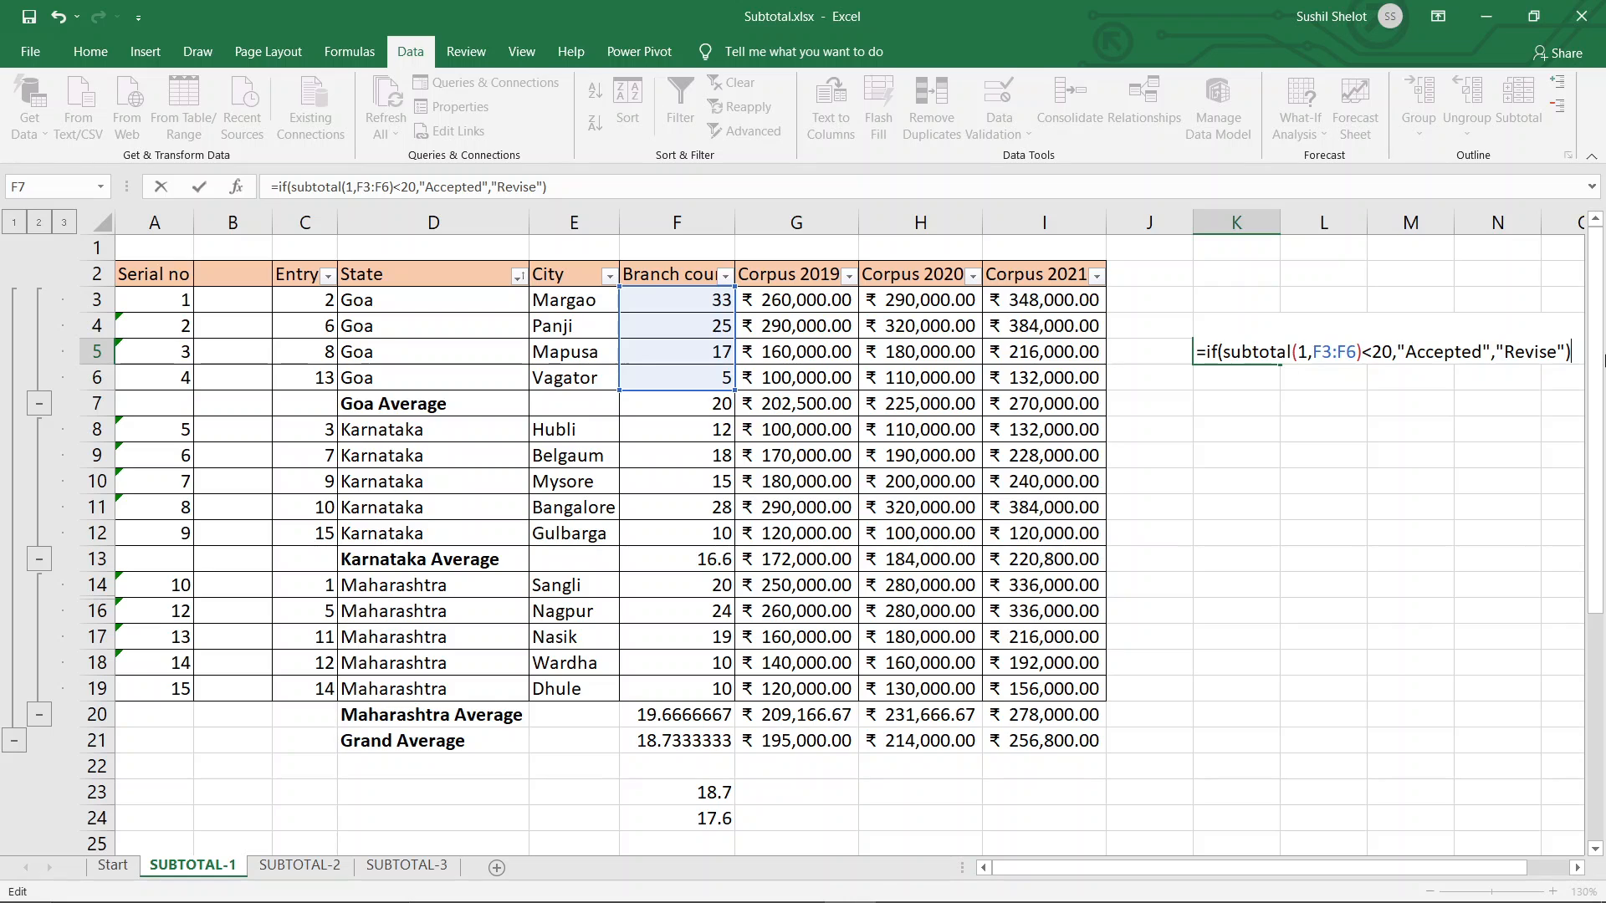
key(Return)
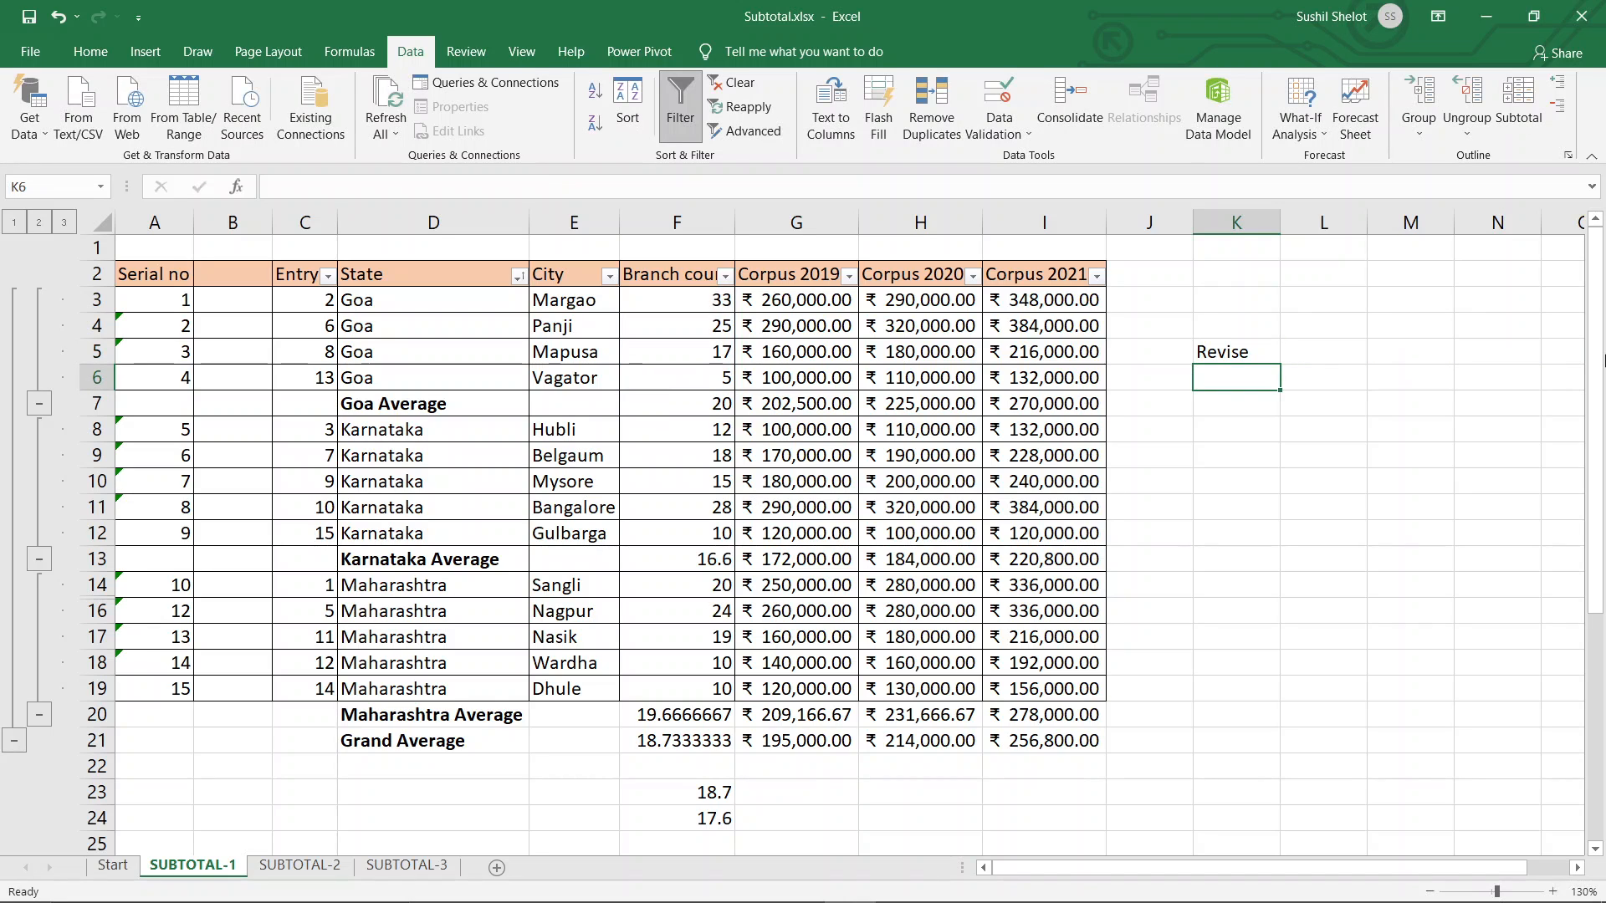
Step: Review the IF formula in K5, and set the Mapusa branch count in F5 to 15
click(1254, 356)
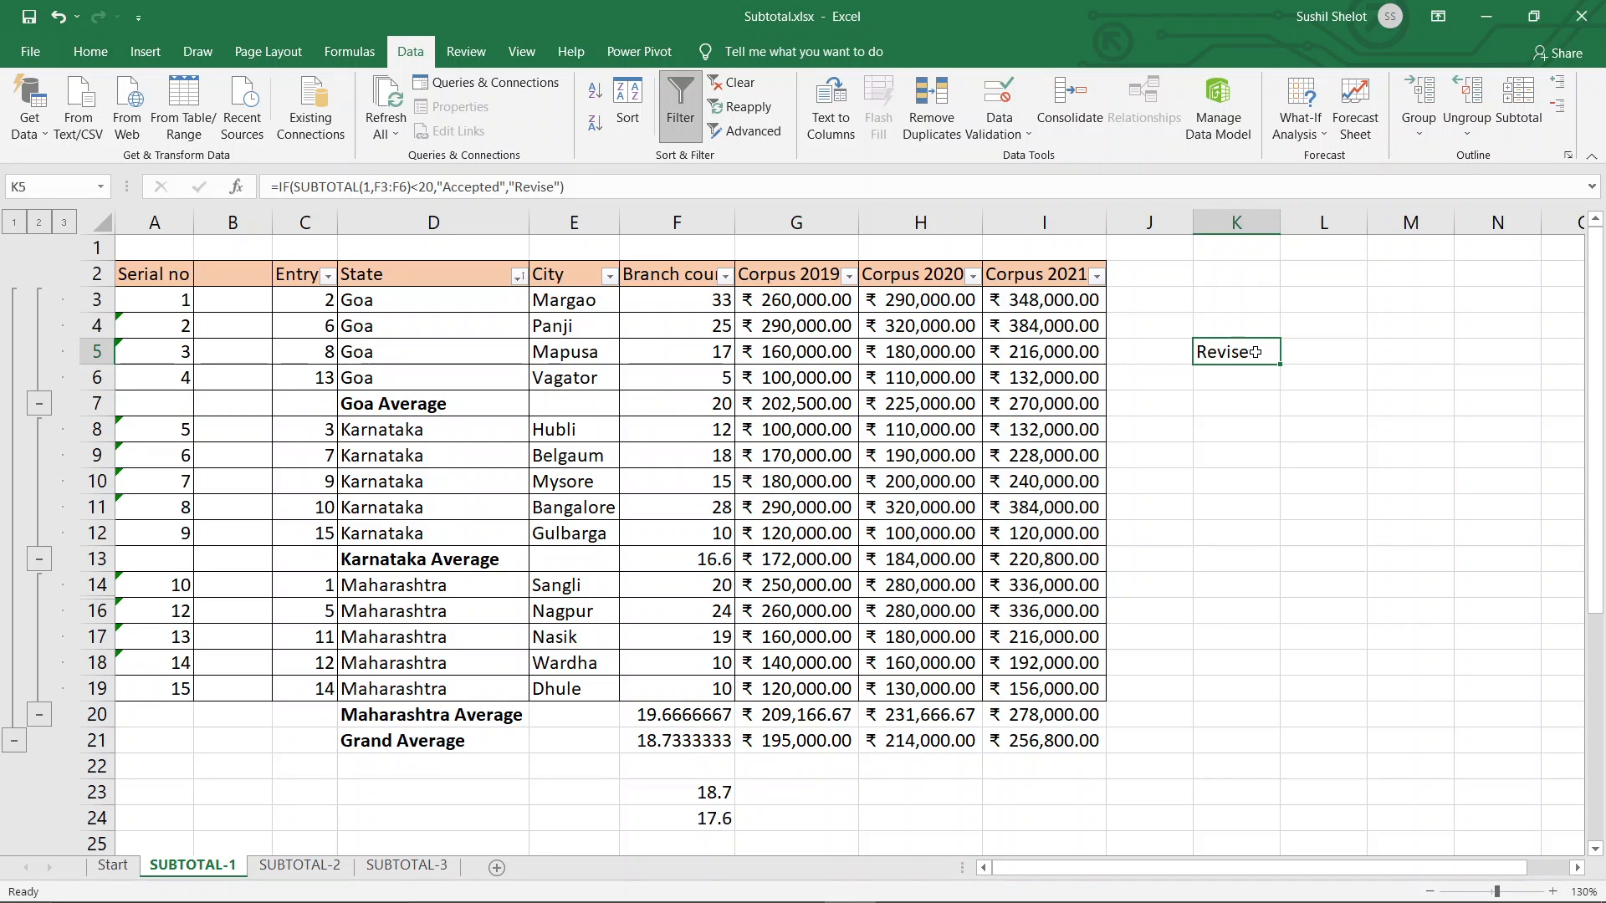
click(705, 351)
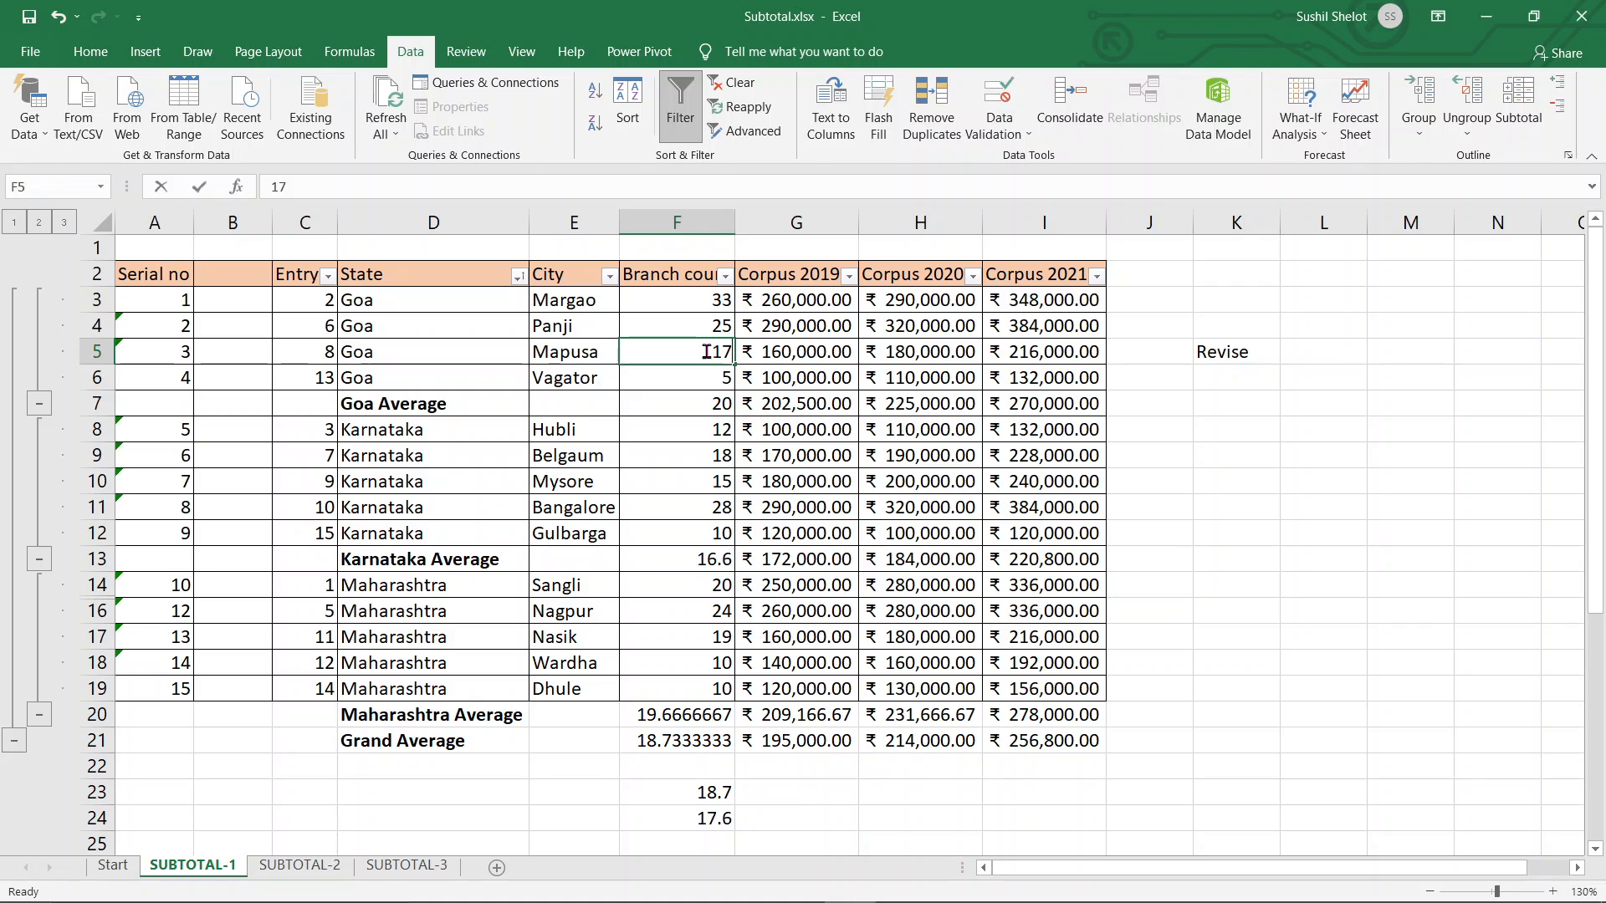
text(15)
key(Return)
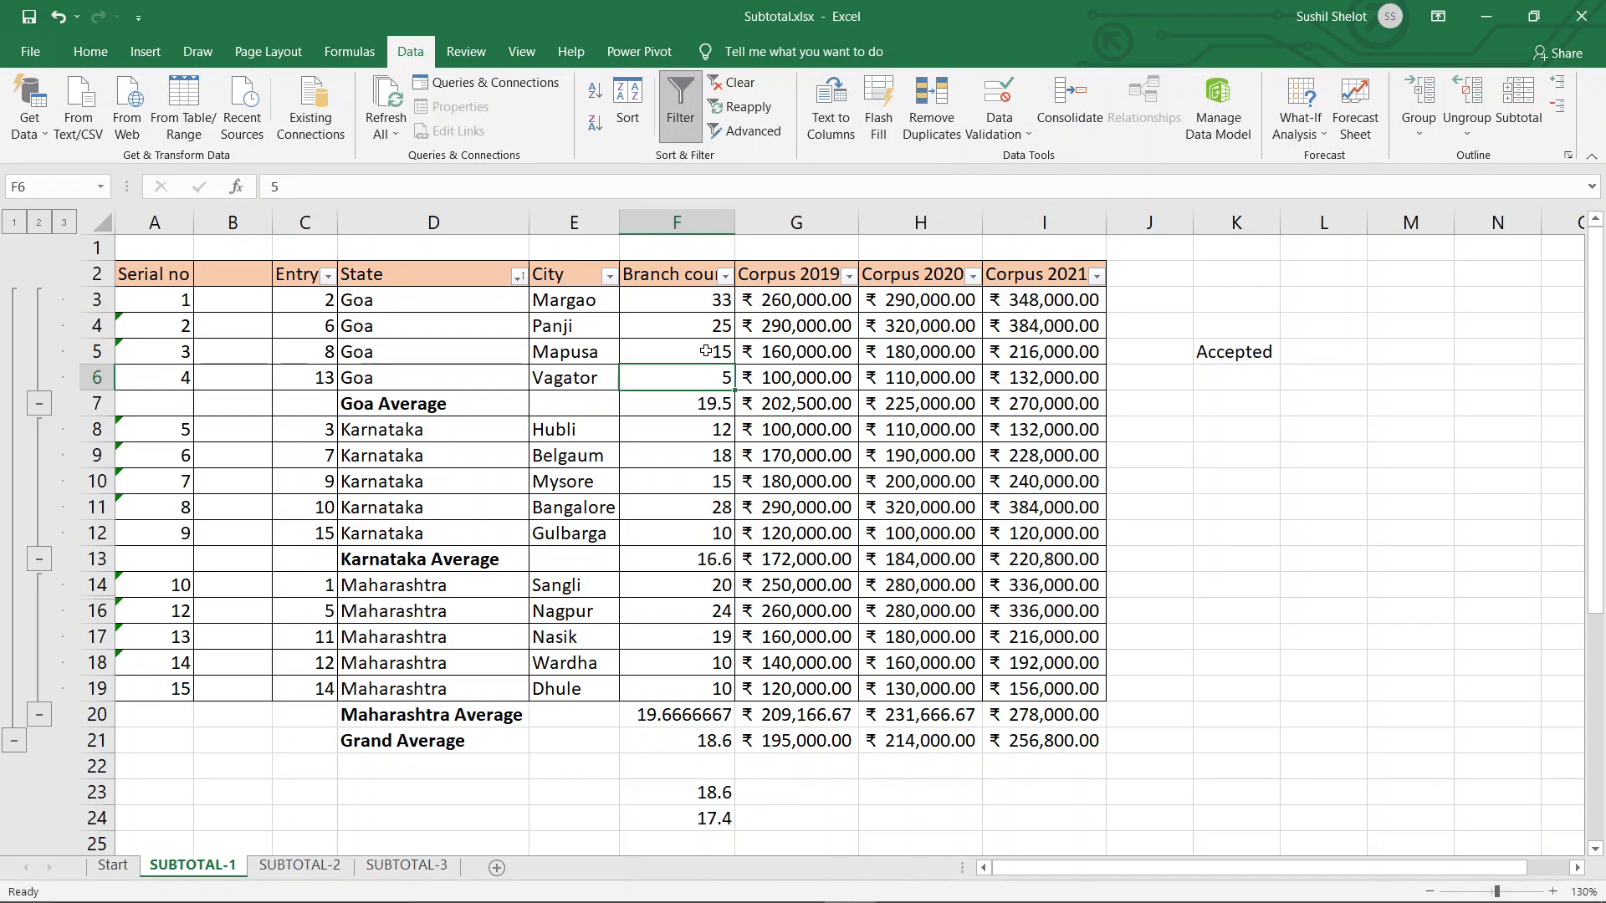